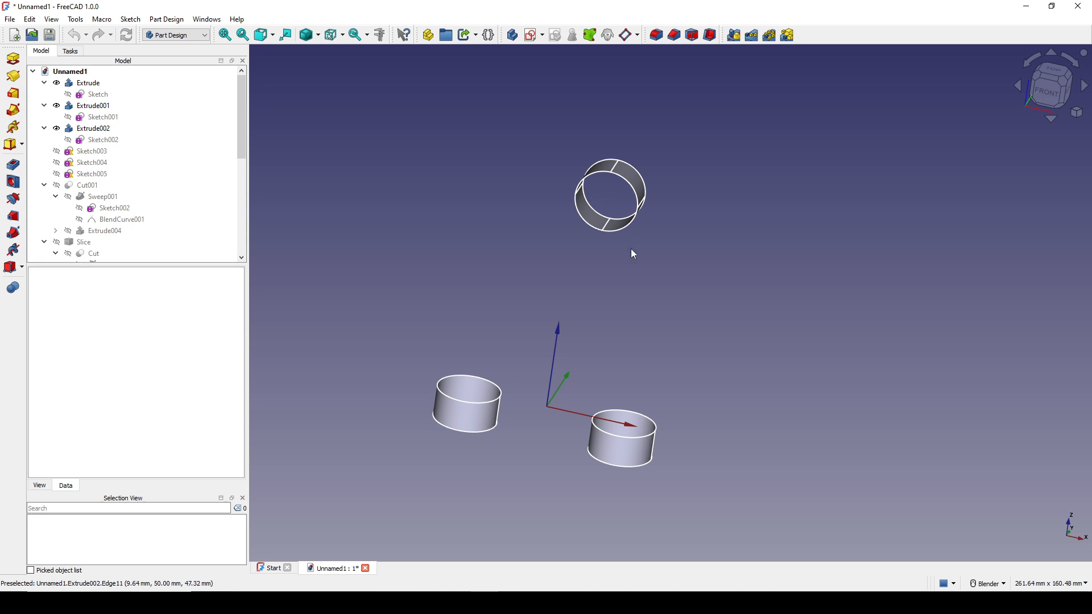
# Hide Extrude, Extrude001 and Extrude002, and show the Thickness object.
pyautogui.moveTo(641, 205); pyautogui.dragTo(721, 353, button='middle')
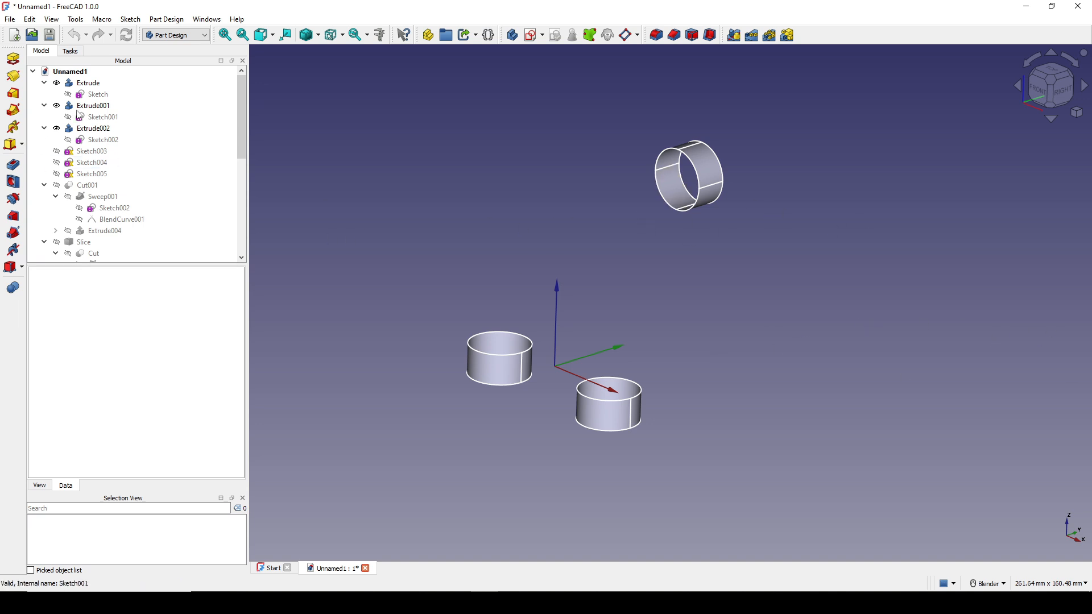
pyautogui.click(87, 83)
pyautogui.keyDown('ctrl'); pyautogui.click(85, 106); pyautogui.keyUp('ctrl')
pyautogui.keyDown('ctrl'); pyautogui.click(89, 129); pyautogui.keyUp('ctrl')
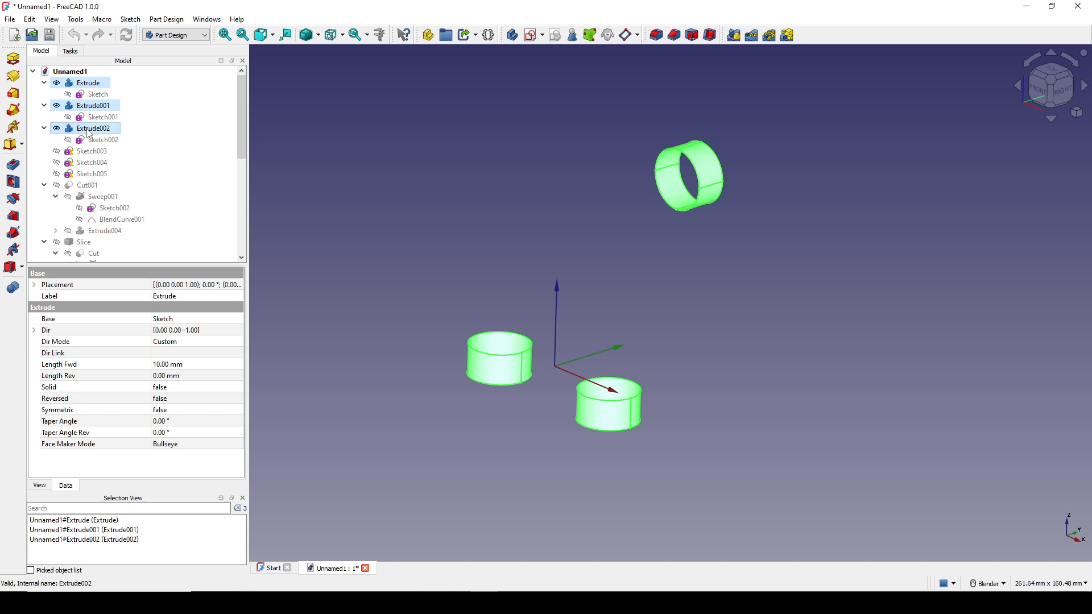
pyautogui.press('space')
pyautogui.scroll(-6, 99, 160)
pyautogui.click(91, 253)
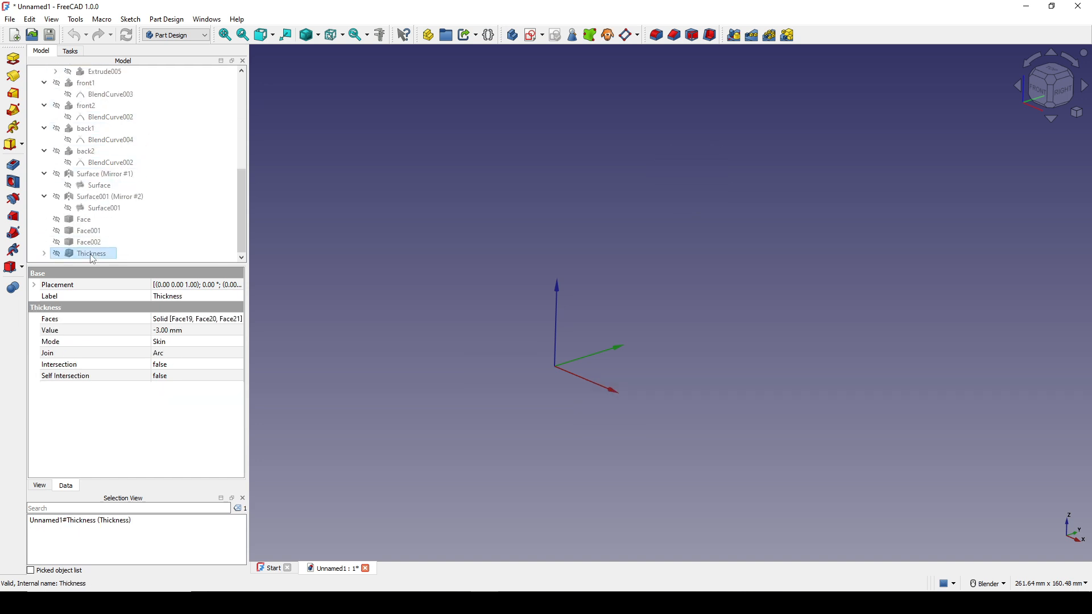
pyautogui.press('space')
# Examine the branched hollow pipe from several sides, including its junction faces and open ends.
pyautogui.click(722, 338)
pyautogui.moveTo(719, 333)
pyautogui.mouseDown(button='middle')
pyautogui.moveTo(602, 333)
pyautogui.moveTo(710, 339)
pyautogui.mouseUp(button='middle')
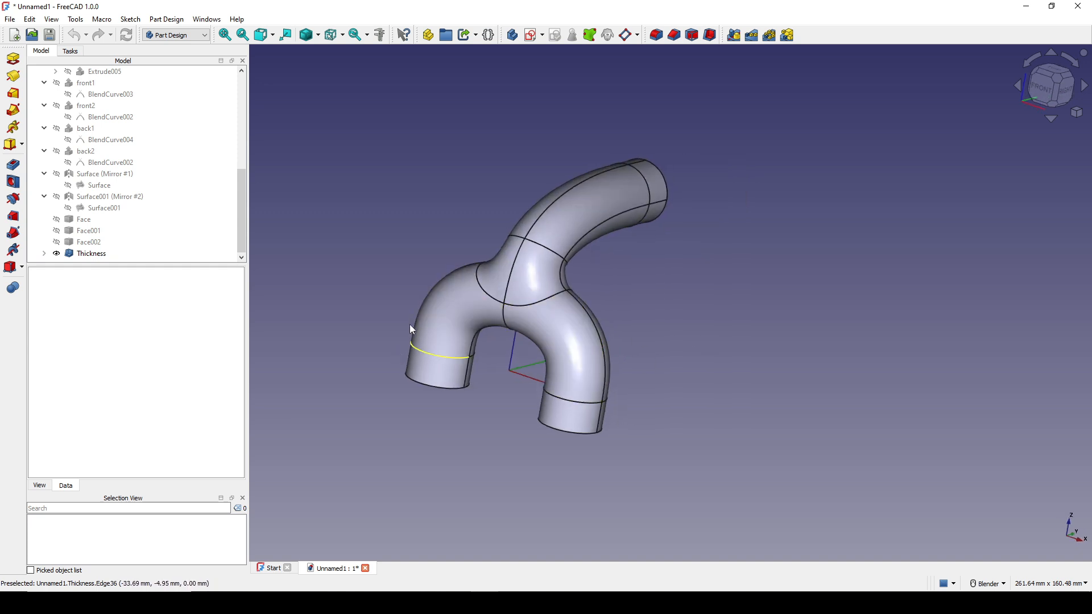
pyautogui.moveTo(626, 354); pyautogui.dragTo(554, 346, button='middle')
pyautogui.moveTo(626, 288); pyautogui.dragTo(384, 295, button='middle')
pyautogui.moveTo(648, 326); pyautogui.dragTo(702, 309, button='middle')
pyautogui.click(533, 299)
pyautogui.moveTo(493, 295); pyautogui.dragTo(599, 164, button='middle')
pyautogui.keyDown('ctrl'); pyautogui.click(483, 285); pyautogui.keyUp('ctrl')
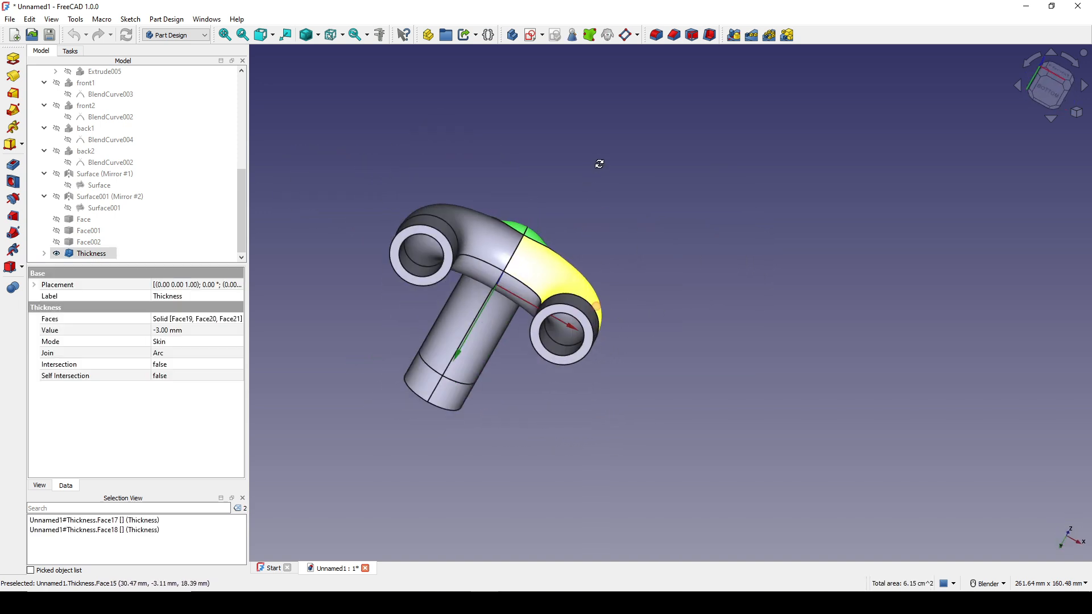
pyautogui.click(626, 304)
pyautogui.moveTo(626, 305); pyautogui.dragTo(600, 329, button='middle')
pyautogui.moveTo(361, 195); pyautogui.dragTo(437, 102, button='middle')
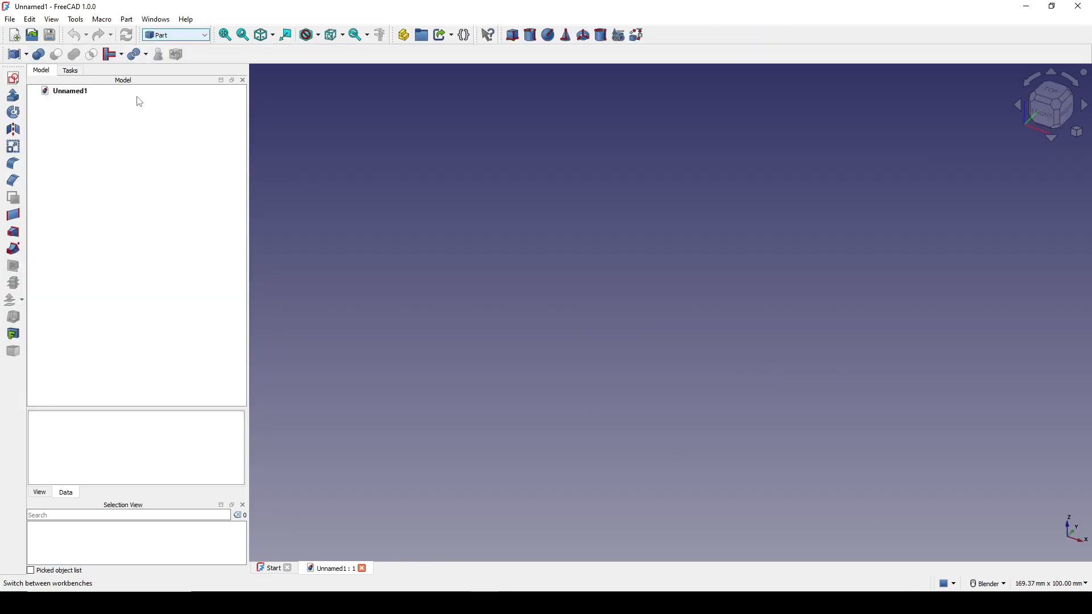
# Start a sketch on the XY plane and draw two circles about 24 mm in diameter, centred on the horizontal axis either side of the origin.
pyautogui.click(13, 78)
pyautogui.click(542, 346)
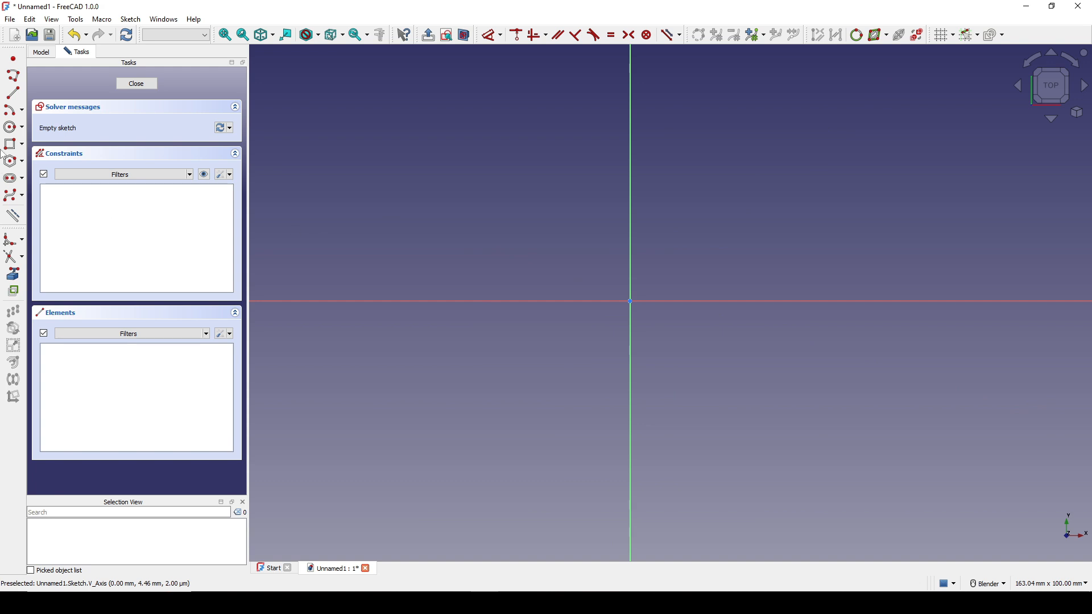
pyautogui.click(13, 126)
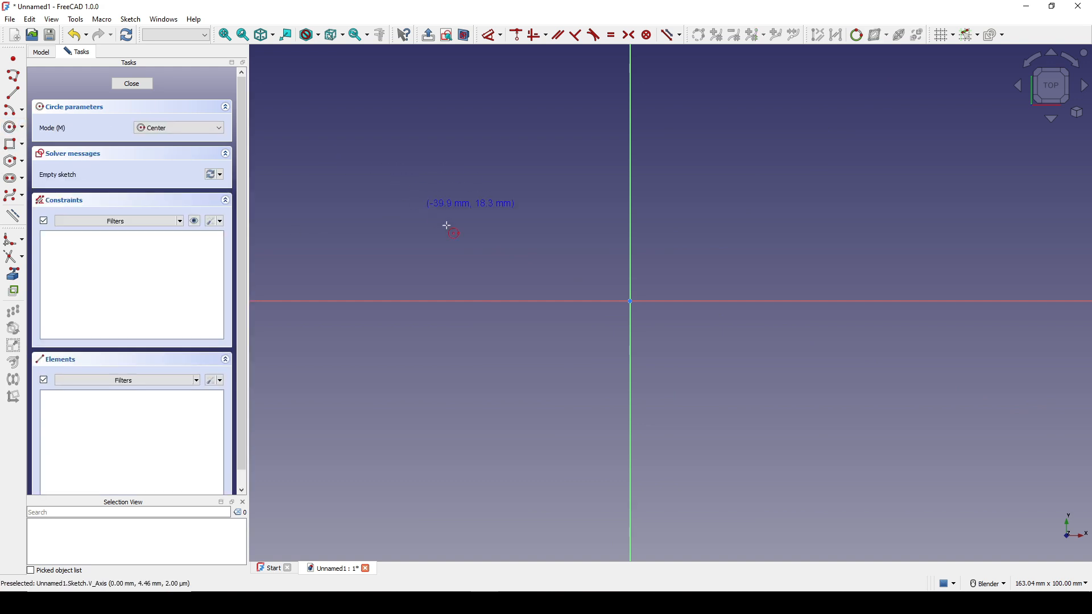
pyautogui.click(469, 301)
pyautogui.click(515, 263)
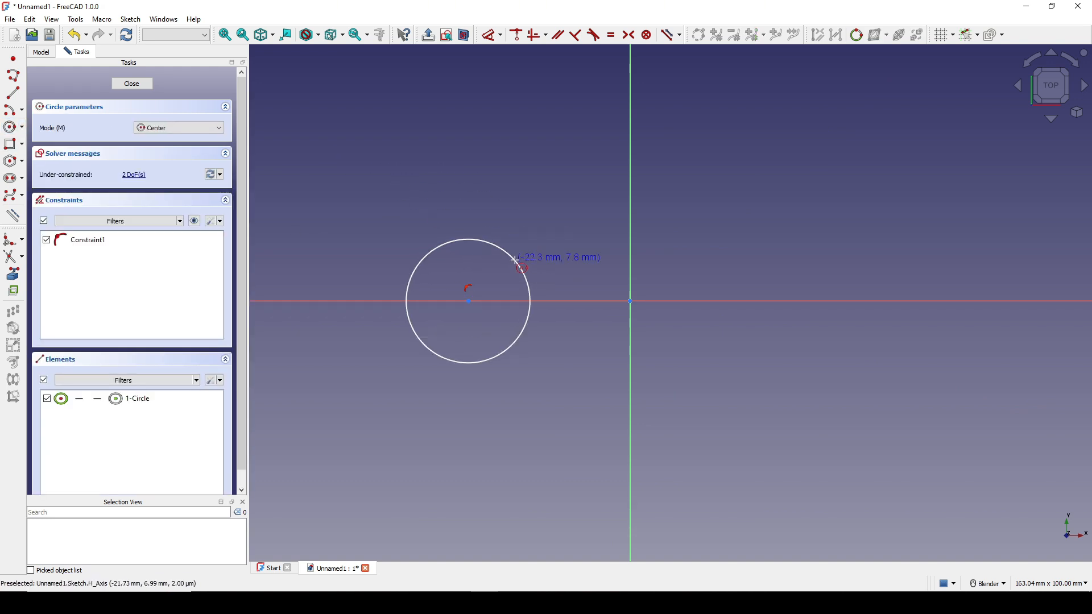
pyautogui.click(784, 298)
pyautogui.click(835, 258)
pyautogui.press('Escape')
pyautogui.scroll(-1, 845, 255)
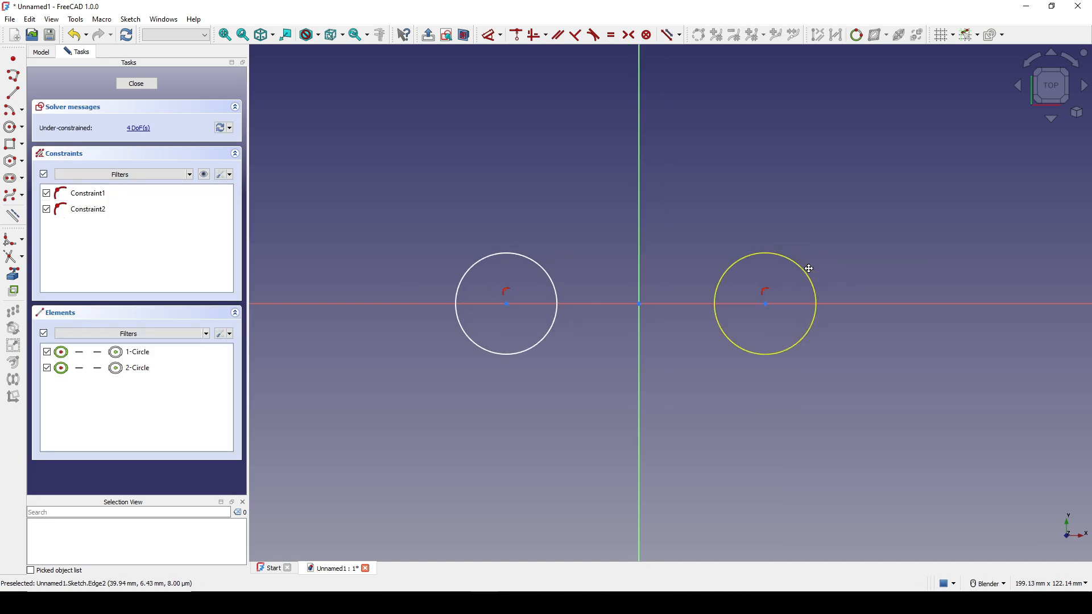
# Constrain the two circles in the sketch to be equal in size.
pyautogui.click(551, 284)
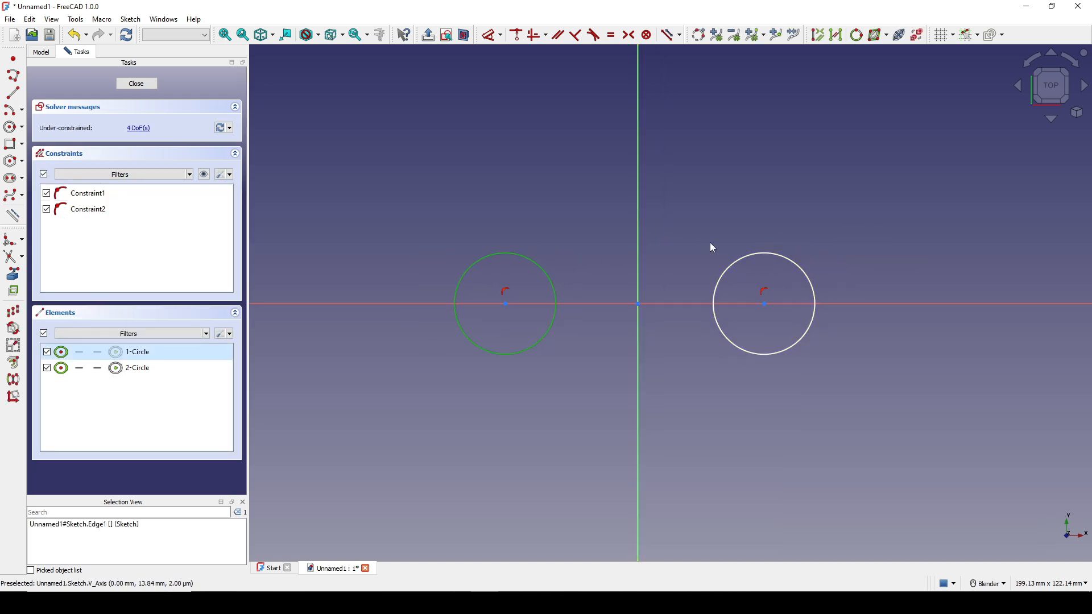
pyautogui.click(734, 260)
pyautogui.press('e')
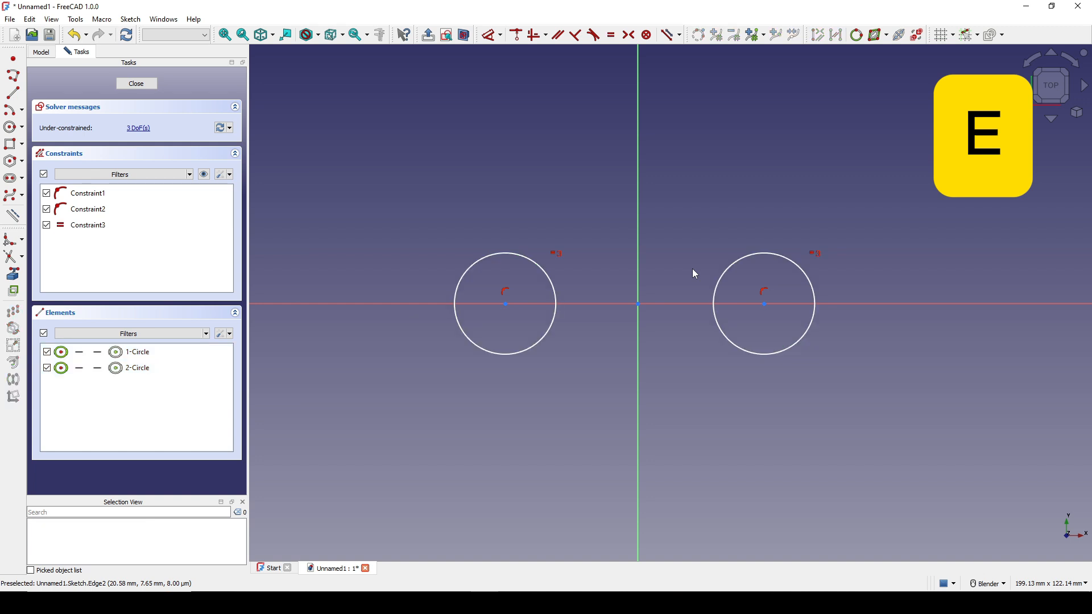
# Add a diameter dimension to the circle on the negative X side and set it to 20 mm.
pyautogui.scroll(1, 695, 273)
pyautogui.keyDown('shift'); pyautogui.moveTo(695, 273); pyautogui.dragTo(678, 271, button='middle'); pyautogui.keyUp('shift')
pyautogui.click(511, 288)
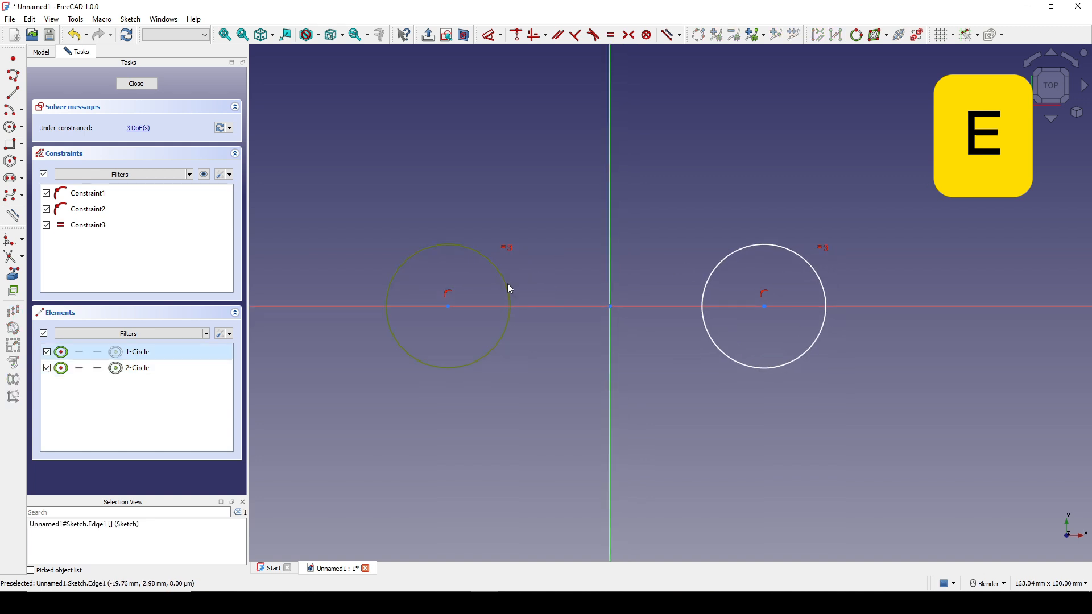
pyautogui.press('d')
pyautogui.click(530, 185)
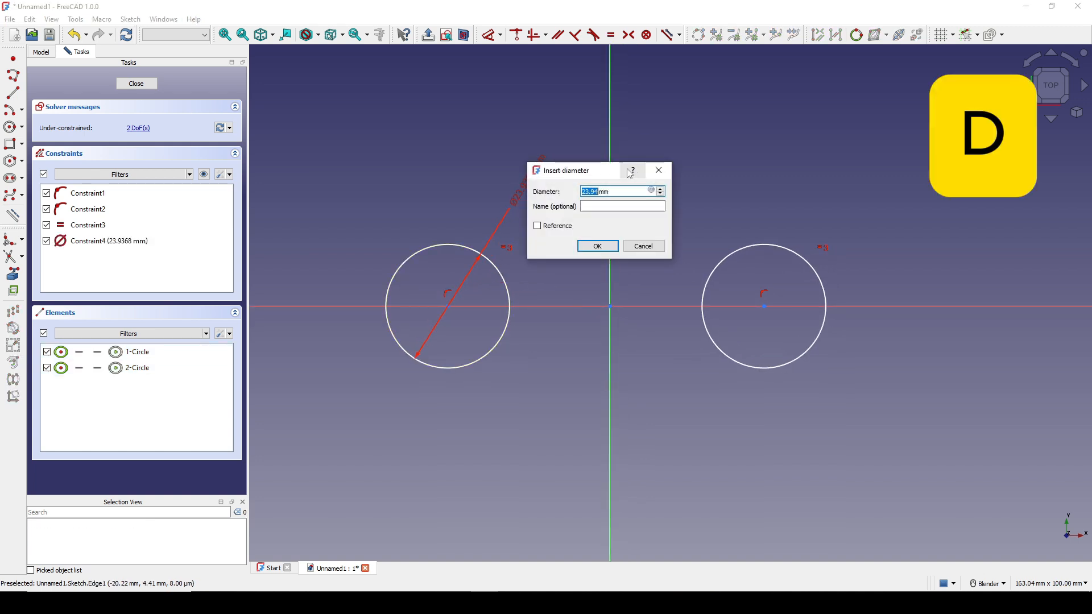
pyautogui.write('20')
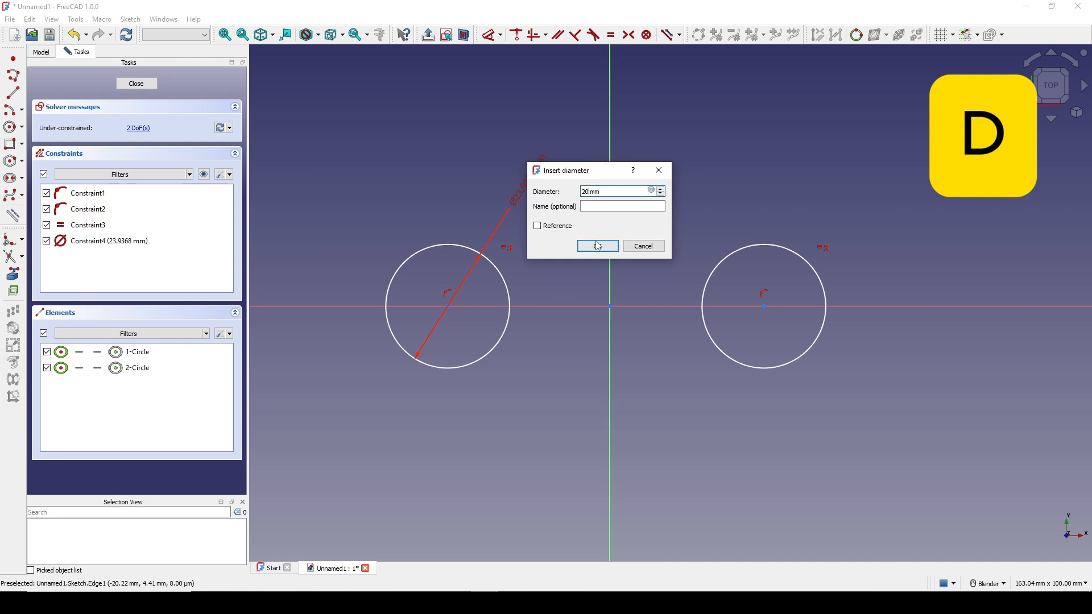
pyautogui.click(597, 245)
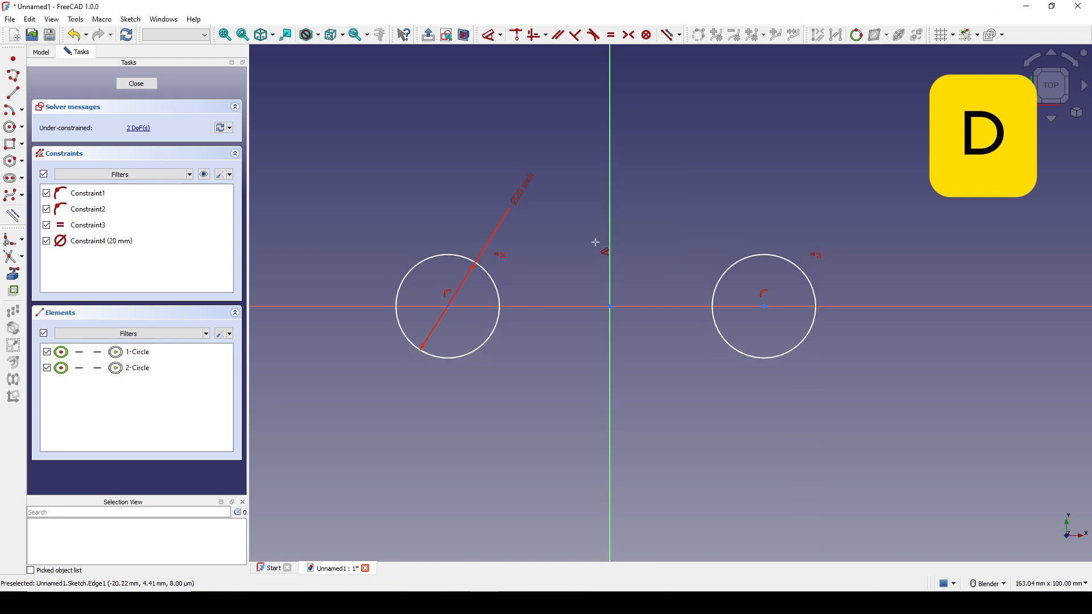
# Constrain the centres of the two circles symmetrically about the vertical axis.
pyautogui.click(448, 307)
pyautogui.click(765, 308)
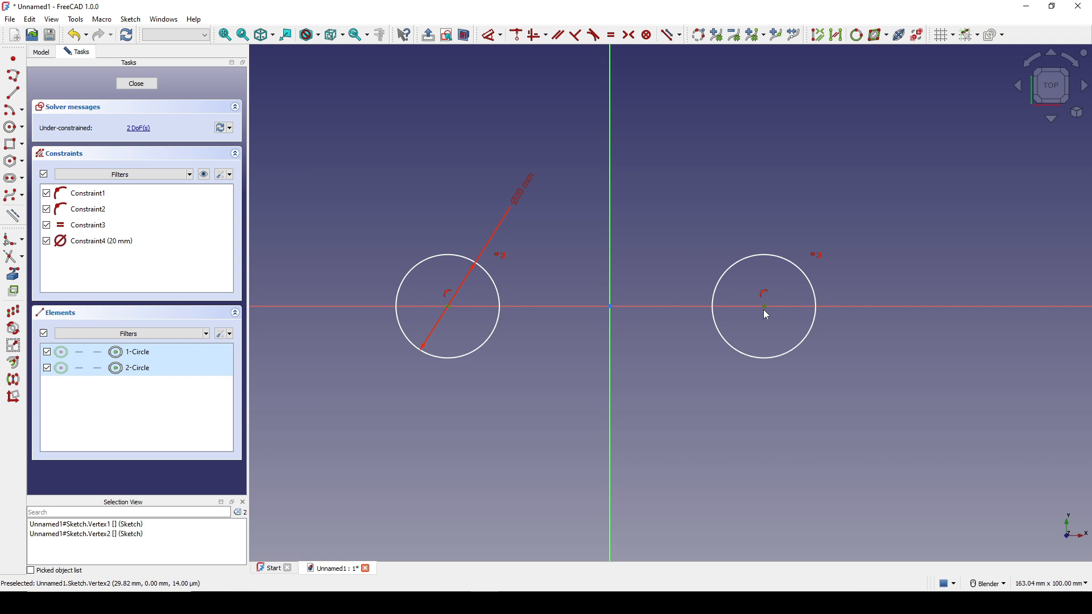
pyautogui.click(611, 264)
pyautogui.press('s')
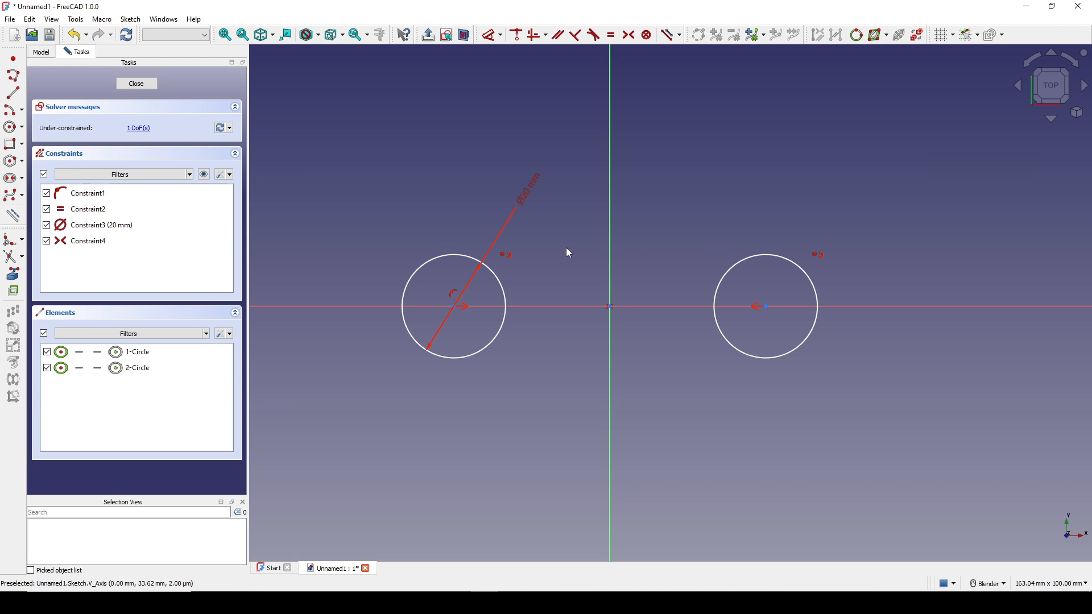
# Dimension the distance between the two circle centres as 50 mm and close the sketch.
pyautogui.click(454, 307)
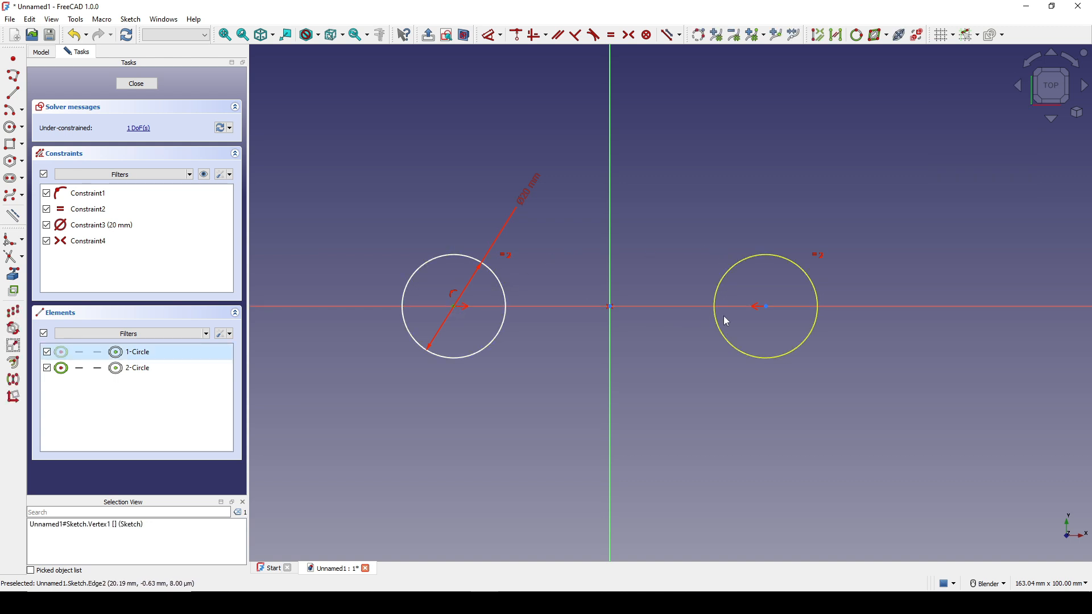
pyautogui.click(767, 307)
pyautogui.press('d')
pyautogui.click(720, 223)
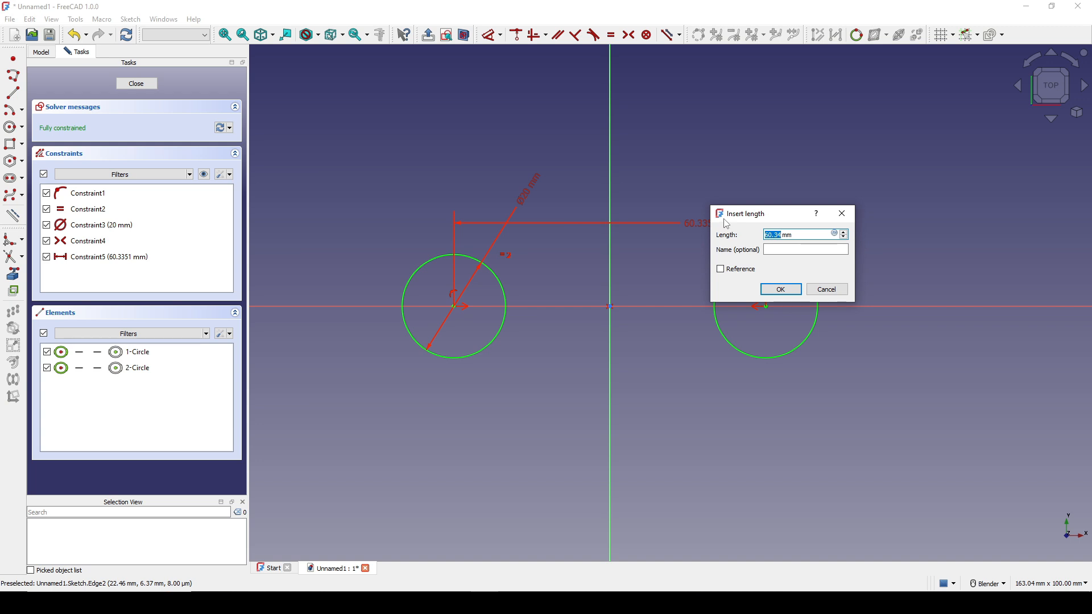
pyautogui.write('50')
pyautogui.click(782, 288)
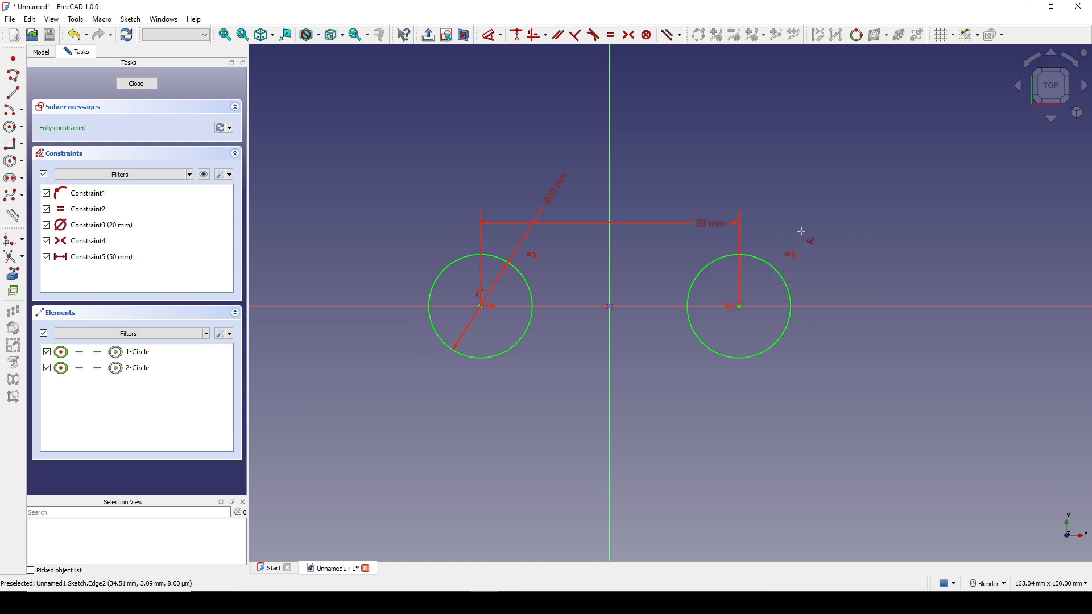
pyautogui.click(136, 84)
# Duplicate the two-circle sketch by copying and pasting it into the same document.
pyautogui.scroll(-2, 667, 293)
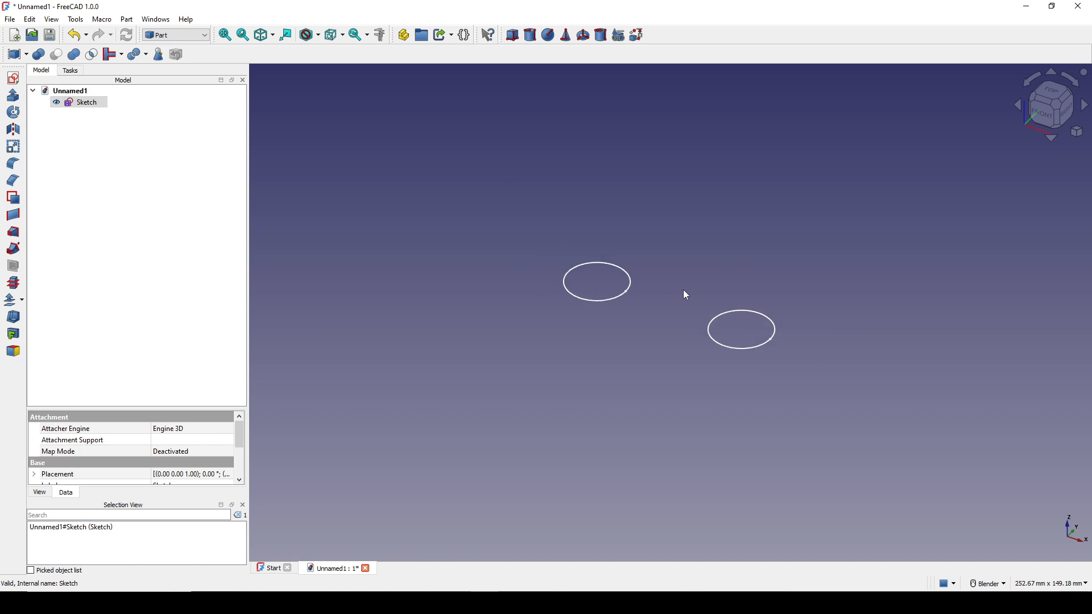
pyautogui.keyDown('shift'); pyautogui.moveTo(678, 284); pyautogui.dragTo(600, 296, button='middle'); pyautogui.keyUp('shift')
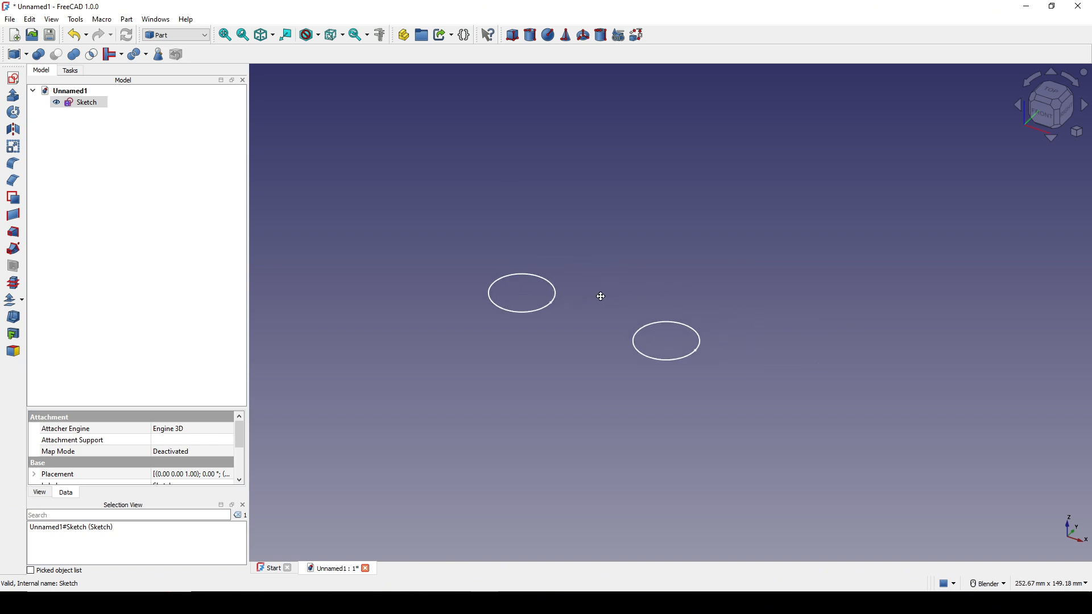
pyautogui.scroll(1, 599, 298)
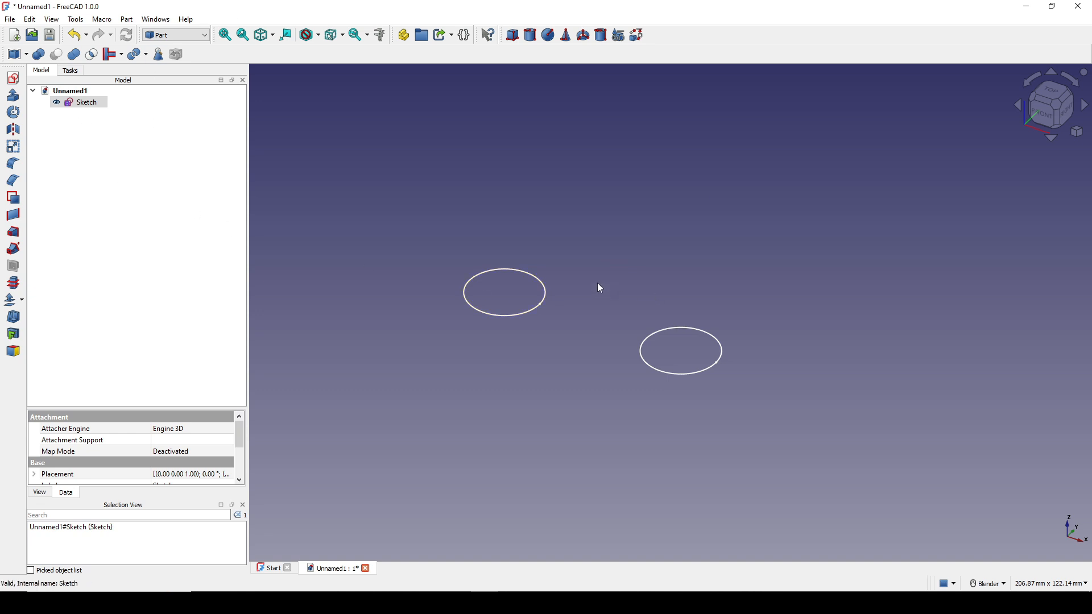
pyautogui.keyDown('shift'); pyautogui.moveTo(597, 282); pyautogui.dragTo(600, 268, button='middle'); pyautogui.keyUp('shift')
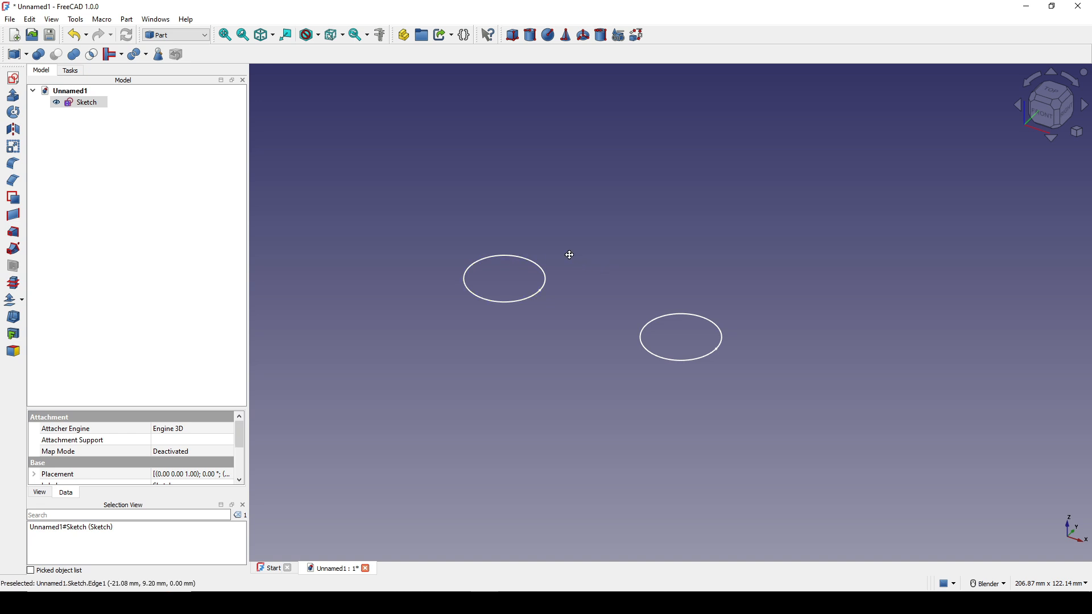
pyautogui.keyDown('shift'); pyautogui.moveTo(569, 254); pyautogui.dragTo(568, 236, button='middle'); pyautogui.keyUp('shift')
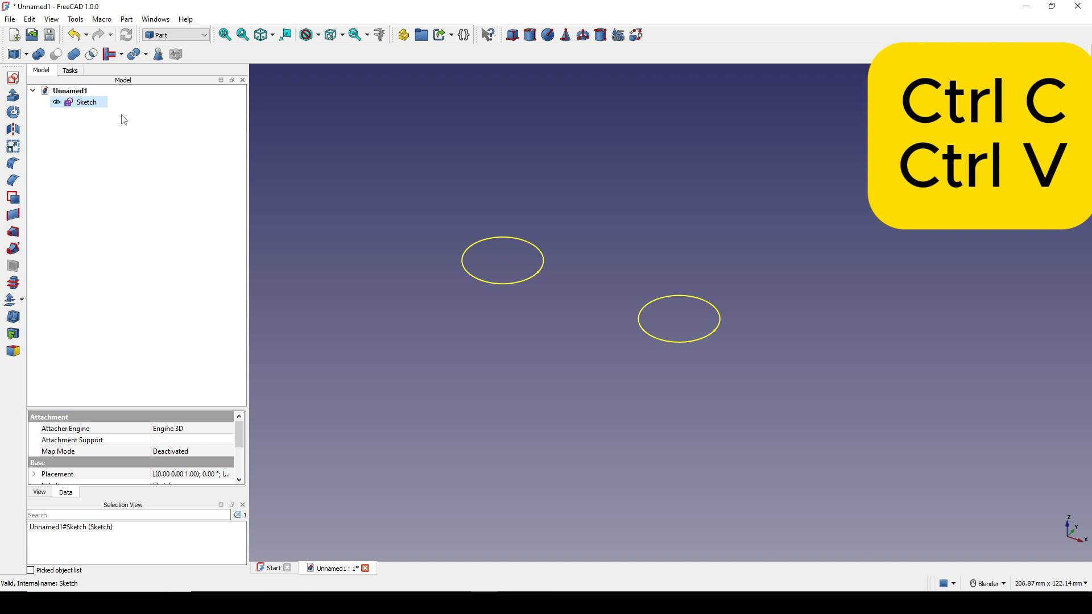
pyautogui.hotkey('ctrl', 'v')
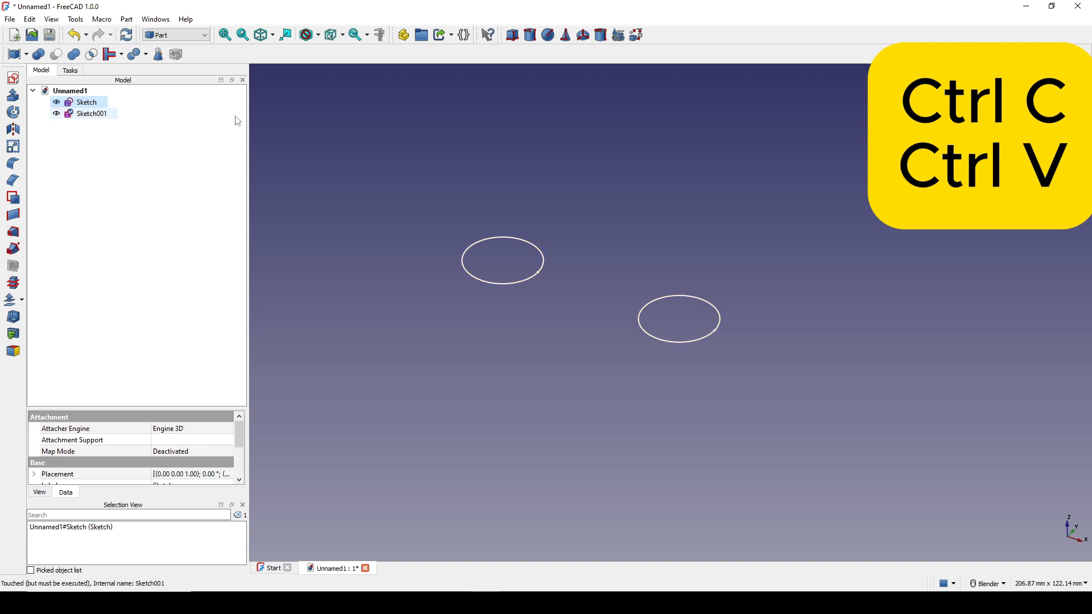
pyautogui.keyDown('shift'); pyautogui.moveTo(653, 183); pyautogui.dragTo(633, 187, button='middle'); pyautogui.keyUp('shift')
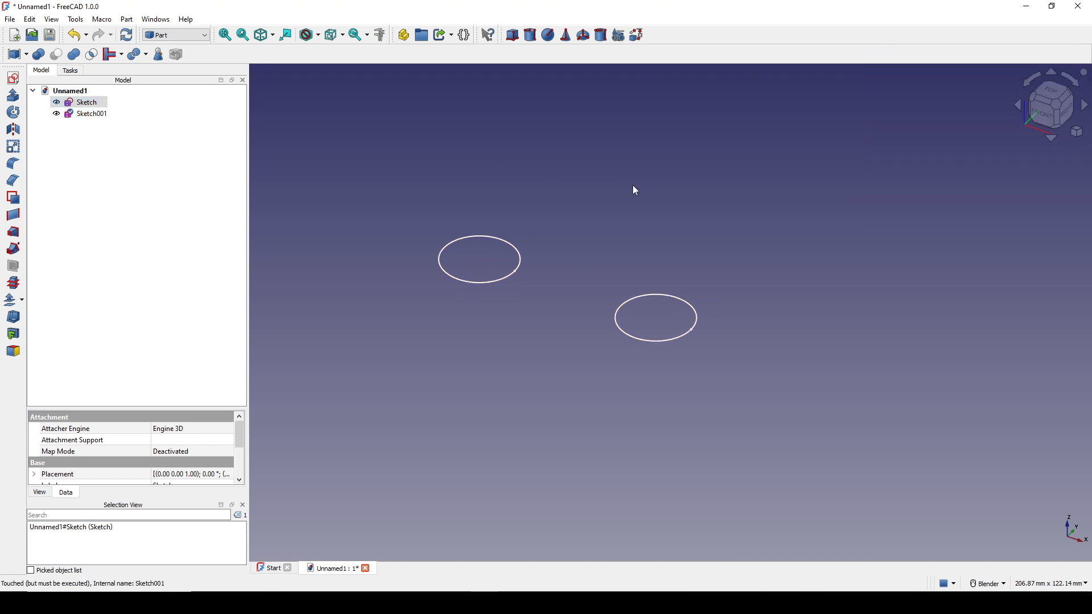
# Edit the original sketch, convert the circle on the negative X side to construction geometry, and close the sketch.
pyautogui.doubleClick(86, 103)
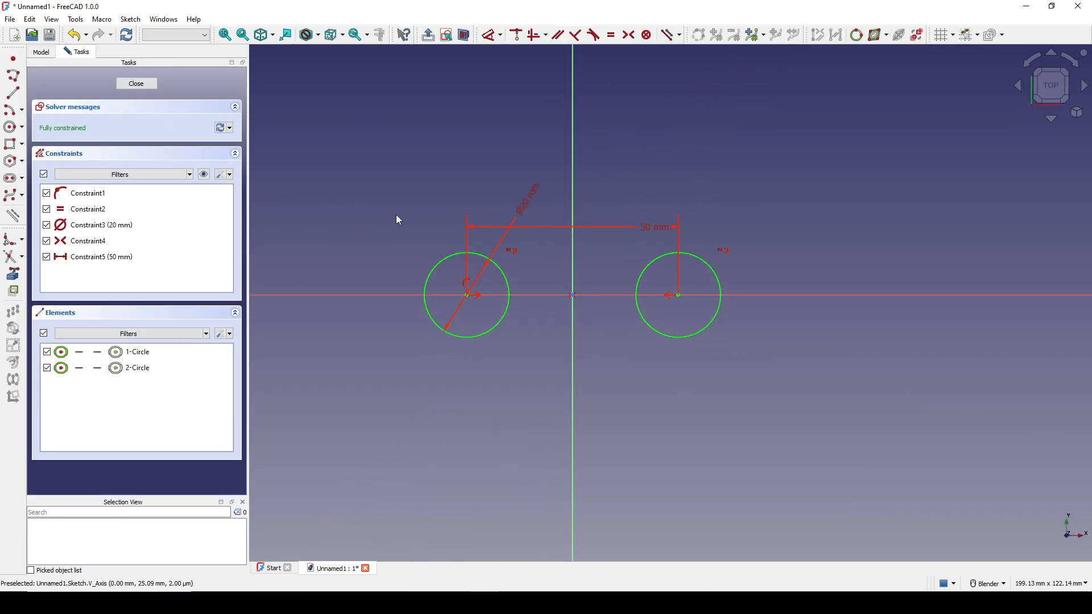
pyautogui.moveTo(353, 148); pyautogui.dragTo(528, 398)
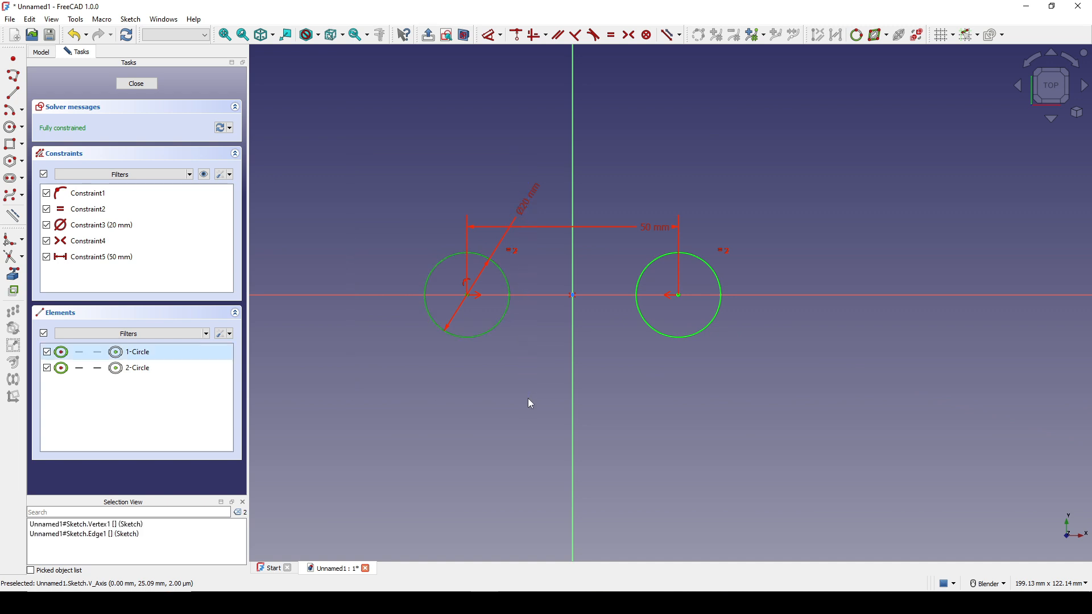
pyautogui.press('g')
pyautogui.press('n')
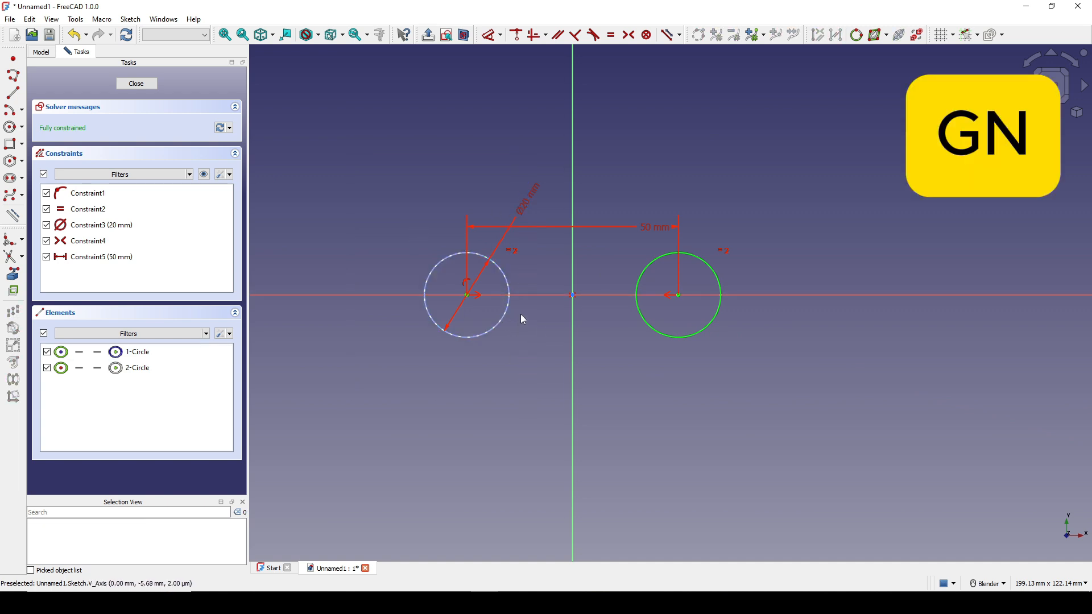
pyautogui.click(149, 85)
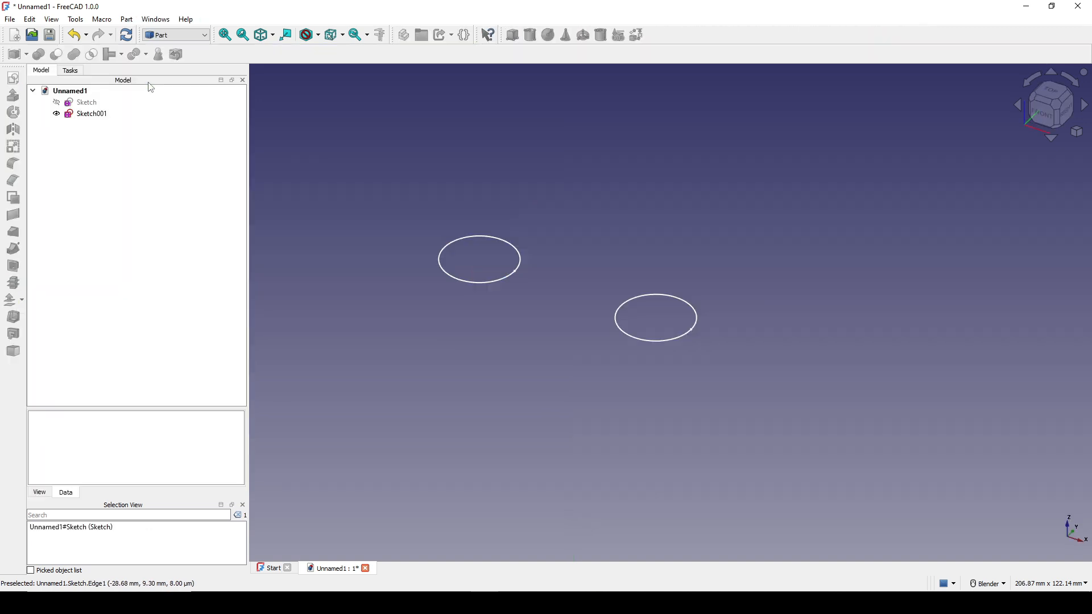
# Edit the copied sketch, Sketch001, and convert the circle on the positive X side to construction geometry.
pyautogui.click(90, 116)
pyautogui.doubleClick(89, 114)
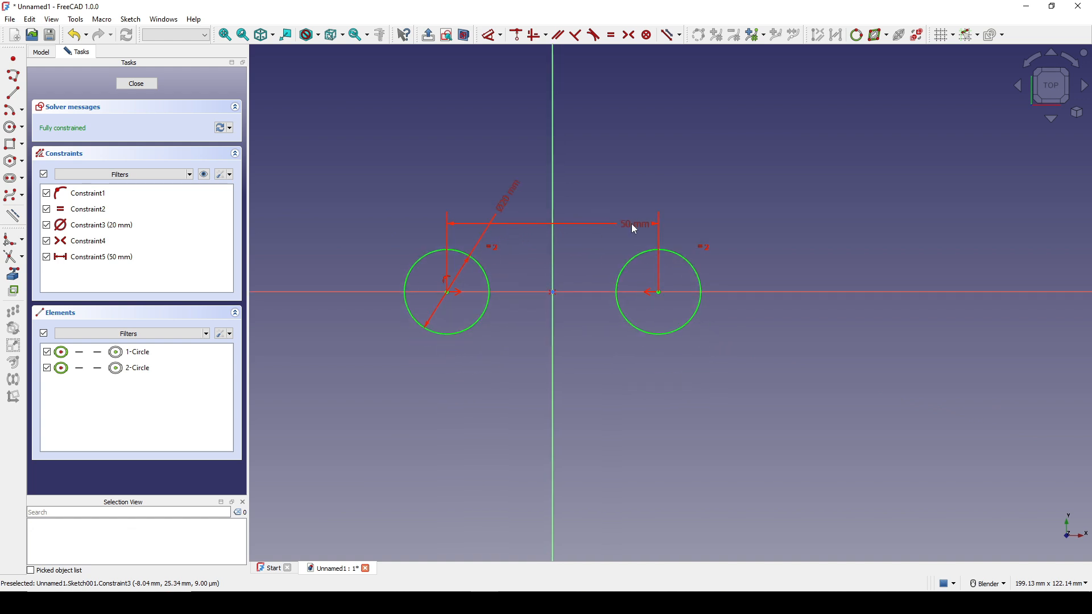
pyautogui.moveTo(795, 415); pyautogui.dragTo(800, 421)
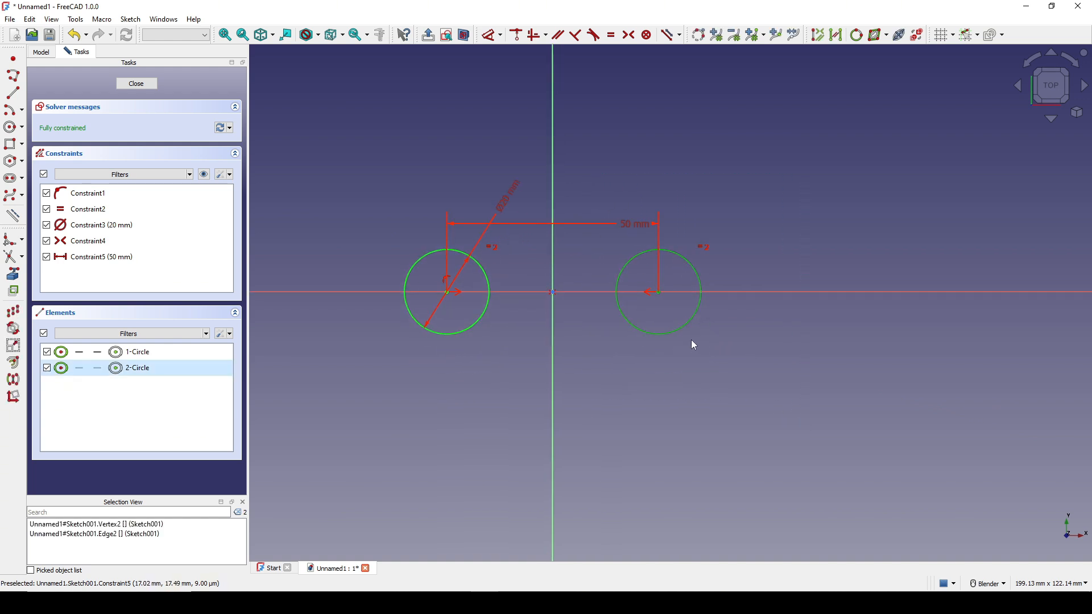
pyautogui.press('g')
pyautogui.press('n')
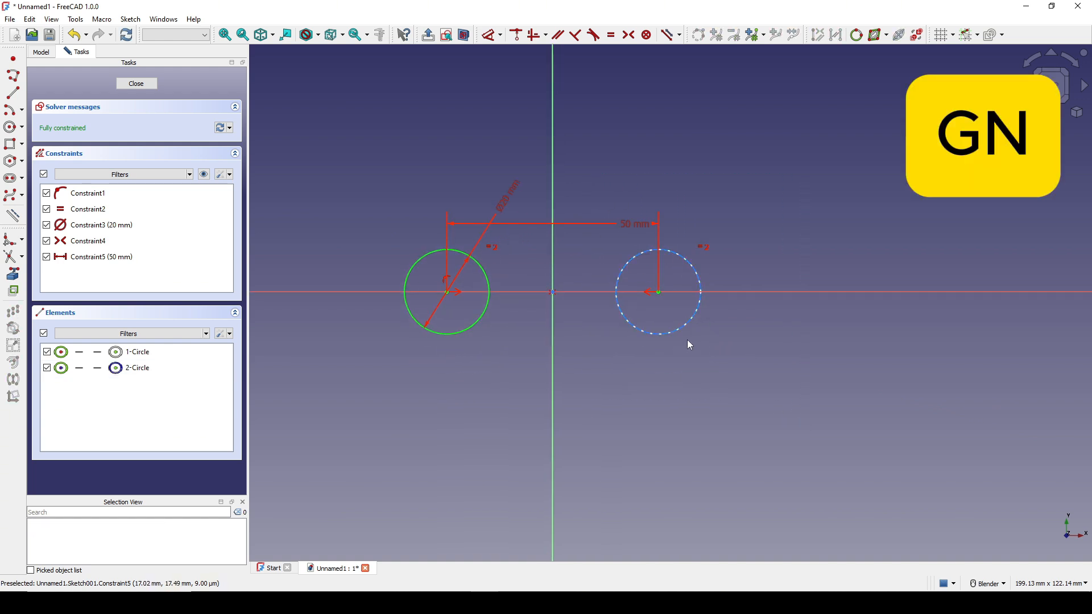
# Close the copied sketch and select each of the two sketches in turn to identify its active circle.
pyautogui.click(136, 84)
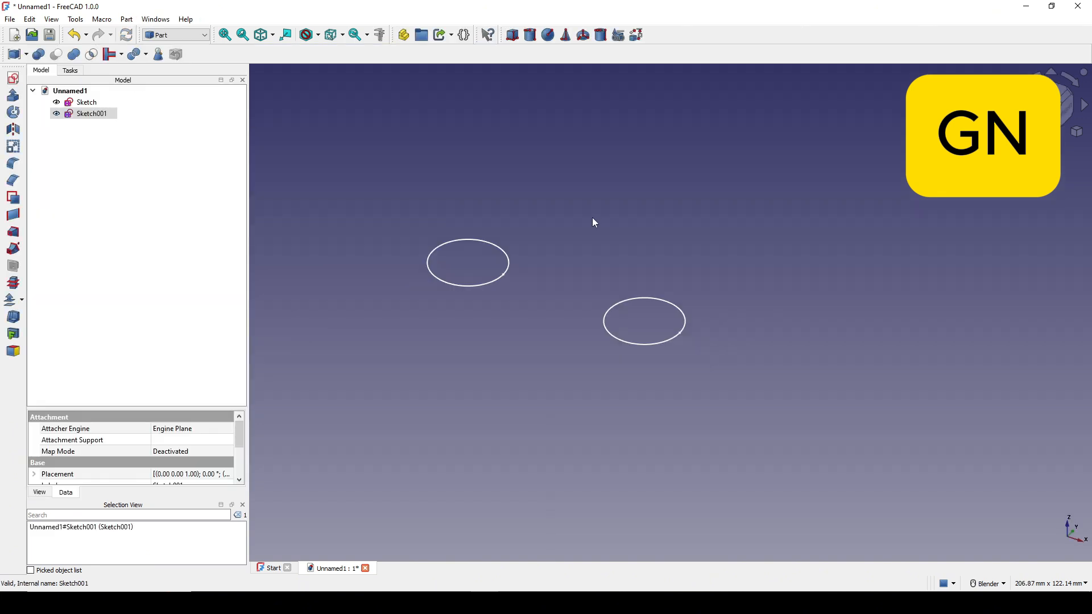
pyautogui.click(88, 103)
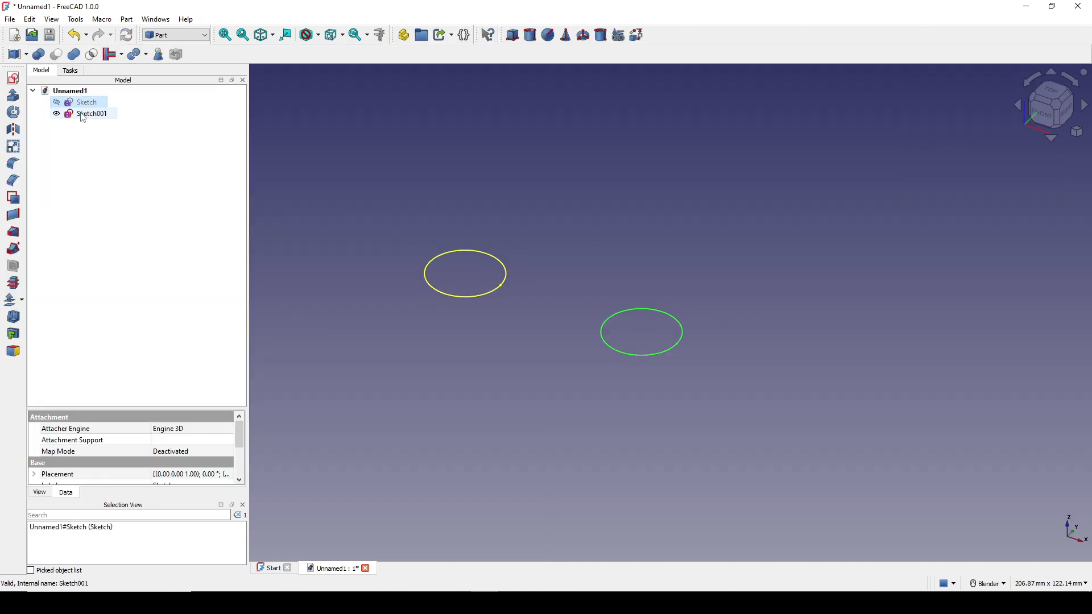
pyautogui.click(89, 113)
pyautogui.keyDown('shift'); pyautogui.moveTo(587, 227); pyautogui.dragTo(601, 242, button='middle'); pyautogui.keyUp('shift')
pyautogui.click(603, 243)
pyautogui.scroll(-1, 699, 299)
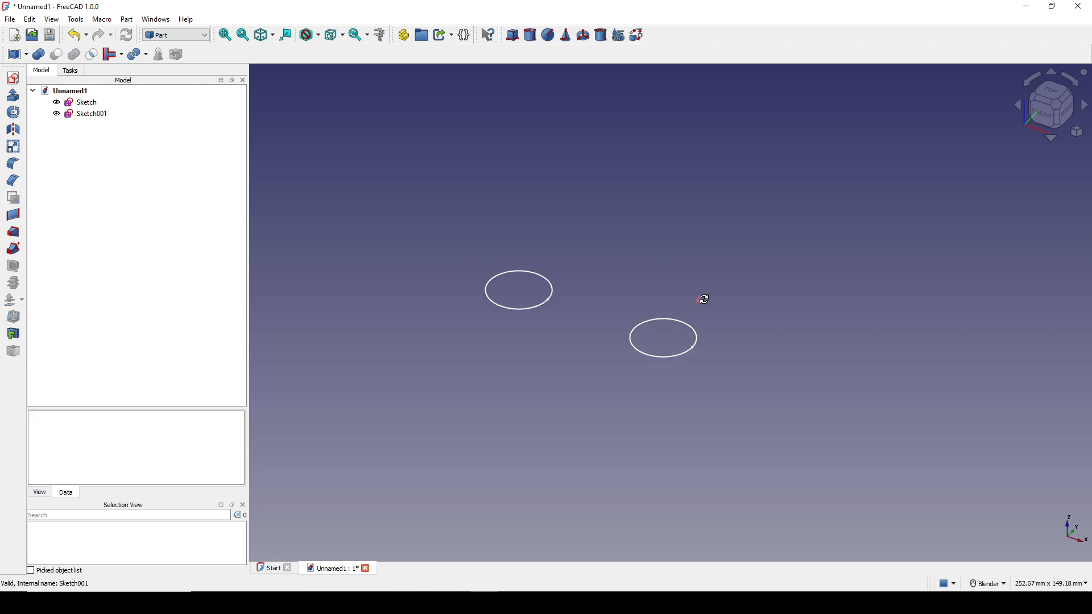
pyautogui.moveTo(700, 299); pyautogui.dragTo(651, 267, button='middle')
# Extrude both circle sketches 10 mm along the negative Z direction as hollow surfaces, without creating solids.
pyautogui.click(85, 103)
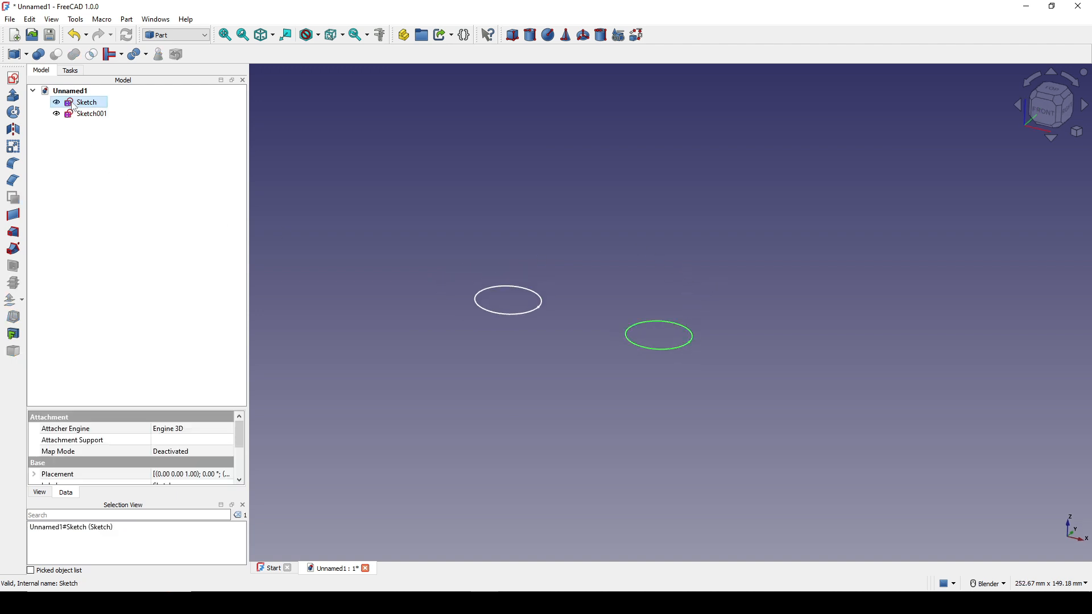
pyautogui.keyDown('ctrl'); pyautogui.click(88, 114); pyautogui.keyUp('ctrl')
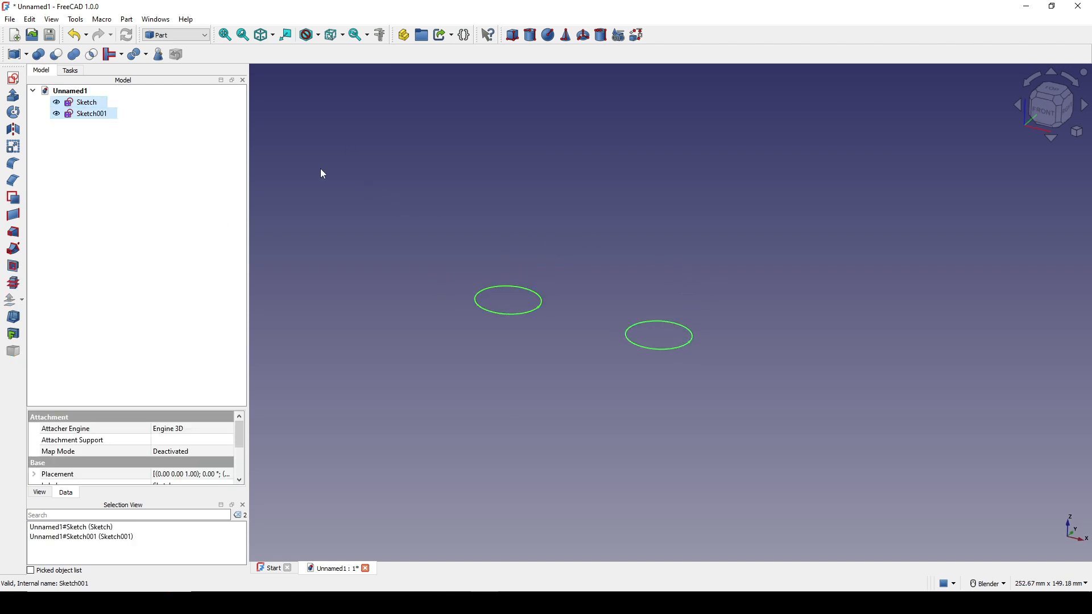
pyautogui.click(15, 96)
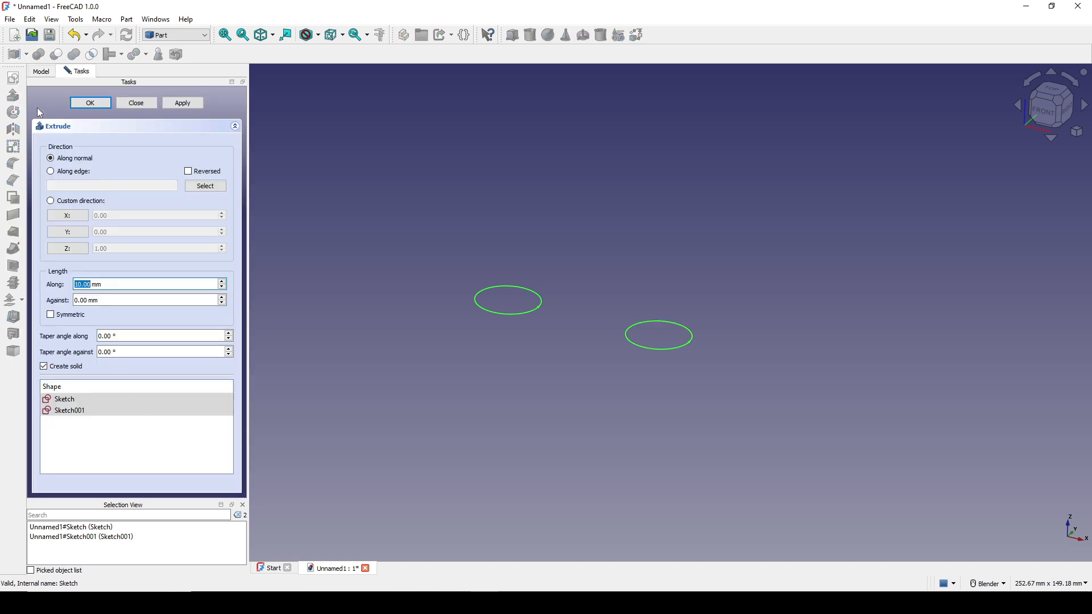
pyautogui.click(84, 252)
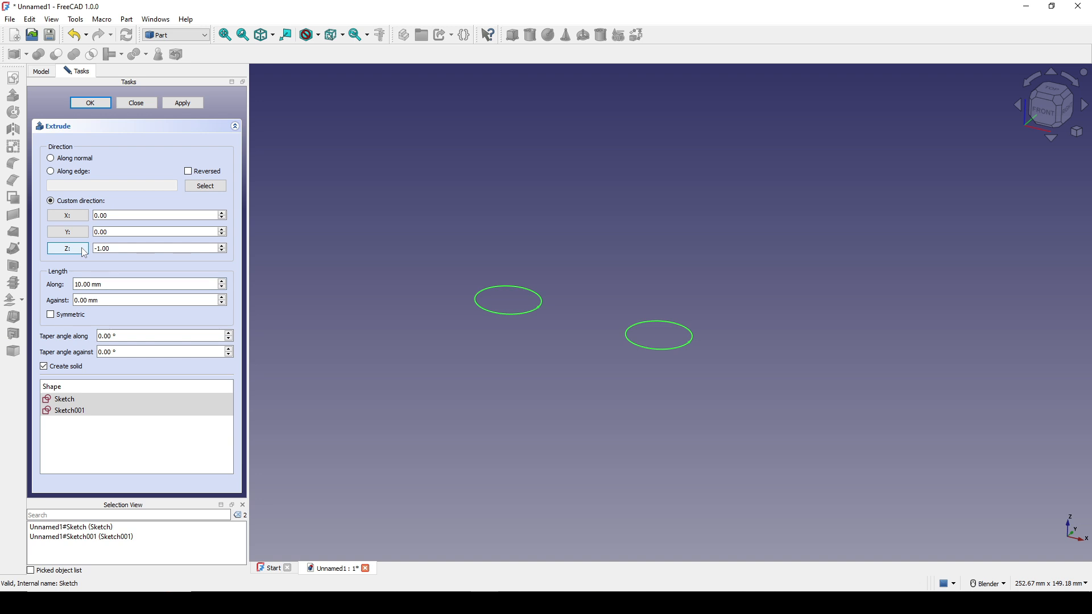
pyautogui.click(80, 254)
pyautogui.click(95, 101)
pyautogui.moveTo(588, 299); pyautogui.dragTo(617, 314, button='middle')
pyautogui.click(757, 378)
pyautogui.moveTo(780, 395)
pyautogui.mouseDown(button='middle')
pyautogui.moveTo(792, 378)
pyautogui.moveTo(675, 363)
pyautogui.moveTo(660, 363)
pyautogui.moveTo(651, 389)
pyautogui.mouseUp(button='middle')
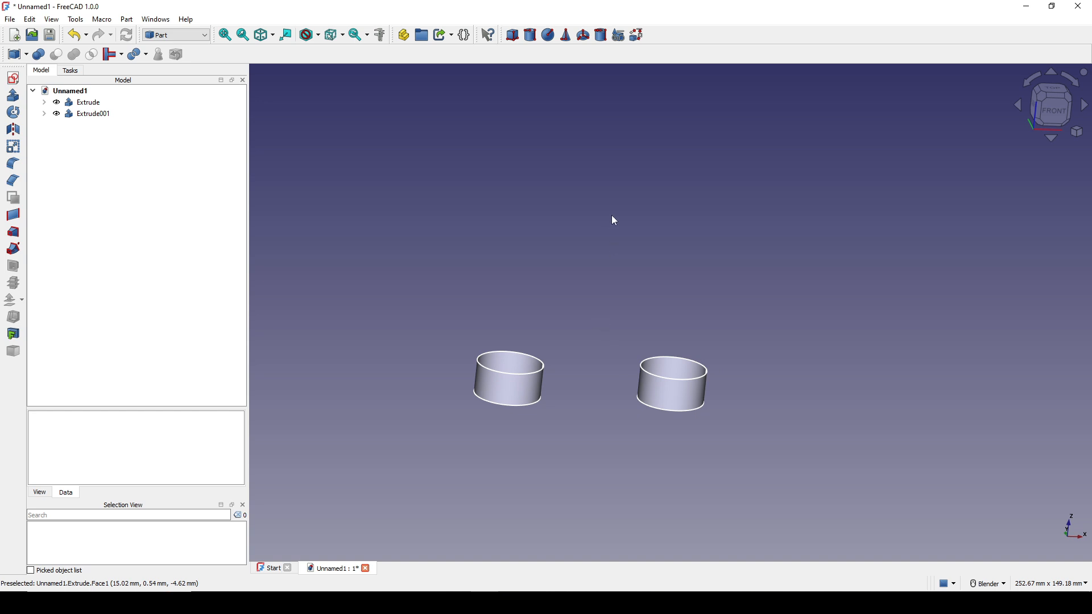
# Create a new sketch on the XZ plane with no offset.
pyautogui.keyDown('shift'); pyautogui.moveTo(688, 250); pyautogui.dragTo(672, 273, button='middle'); pyautogui.keyUp('shift')
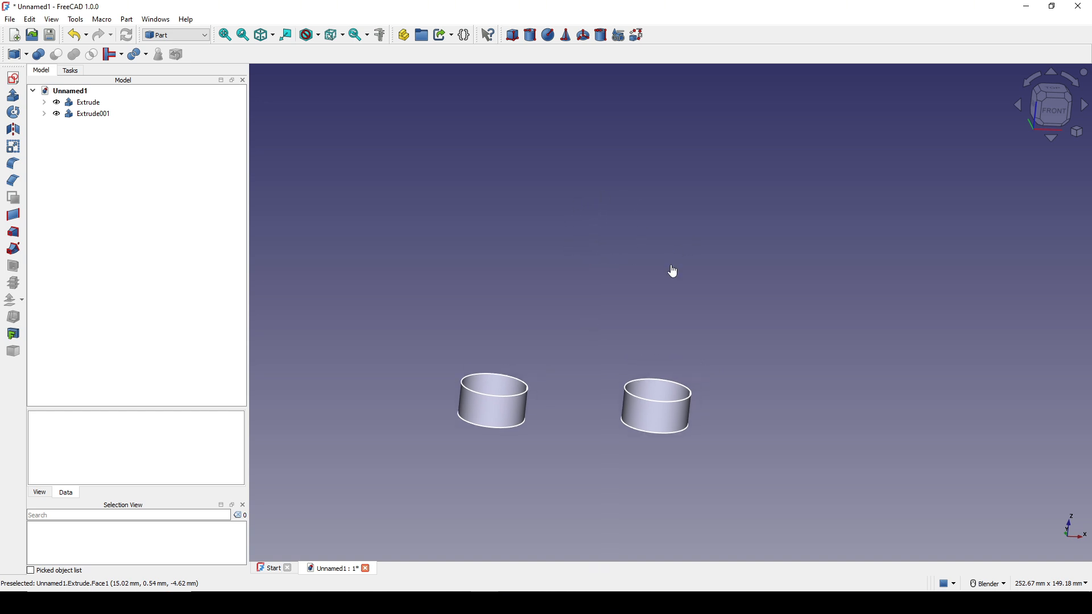
pyautogui.click(14, 78)
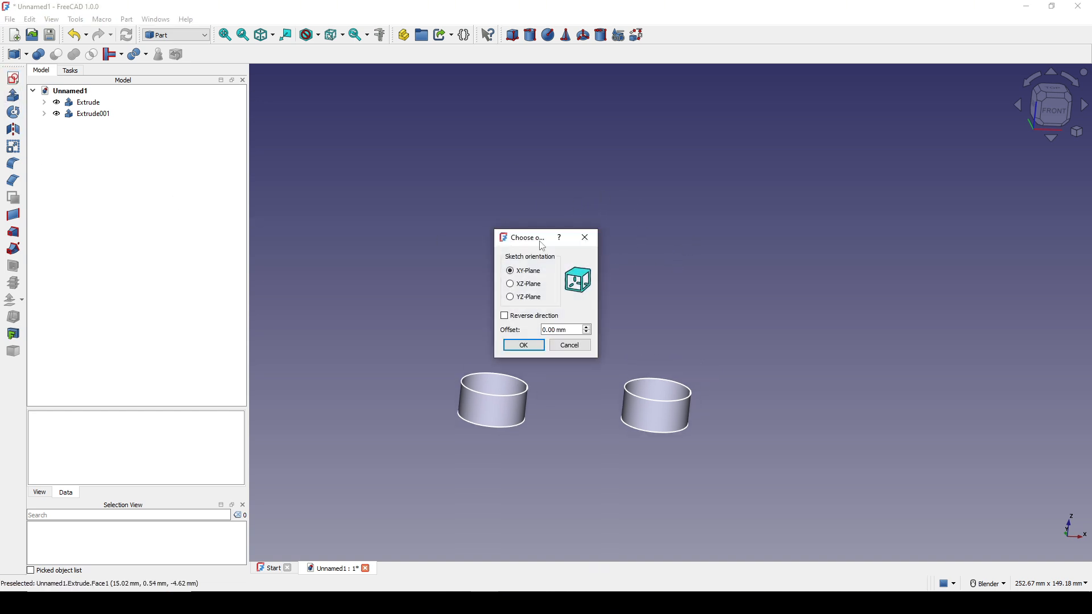
pyautogui.click(519, 286)
pyautogui.click(526, 344)
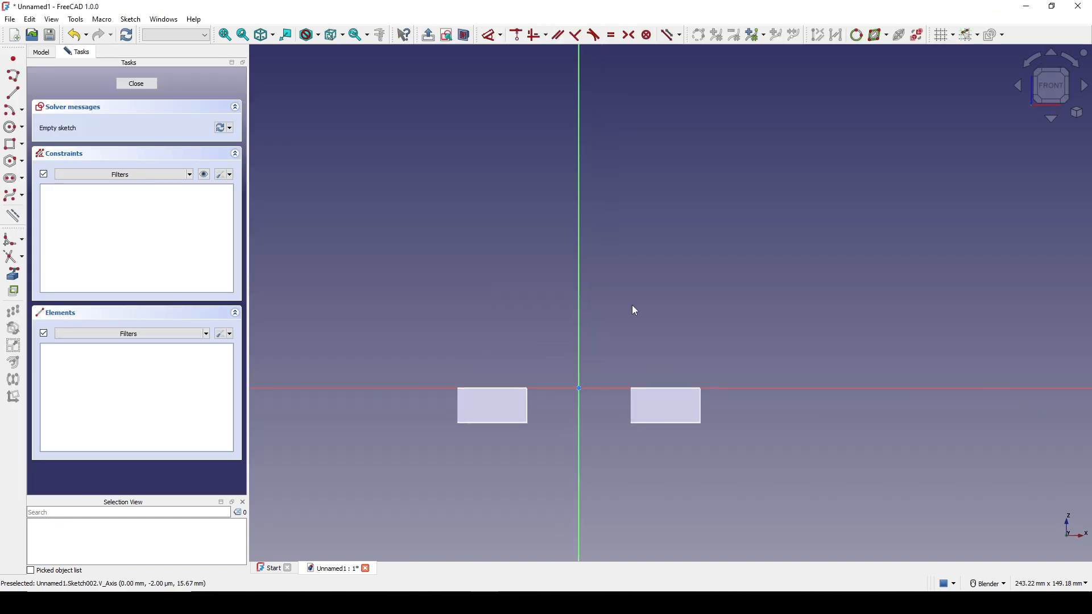
# Draw a circle centred on the vertical axis above the two extrusions and set its diameter to 20 mm.
pyautogui.click(12, 127)
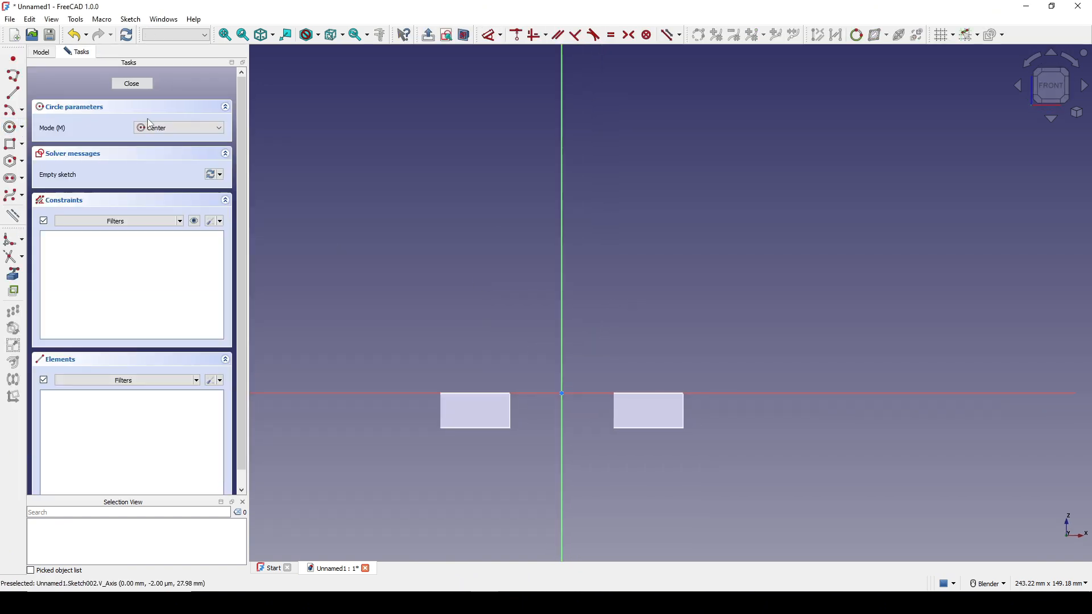
pyautogui.click(562, 188)
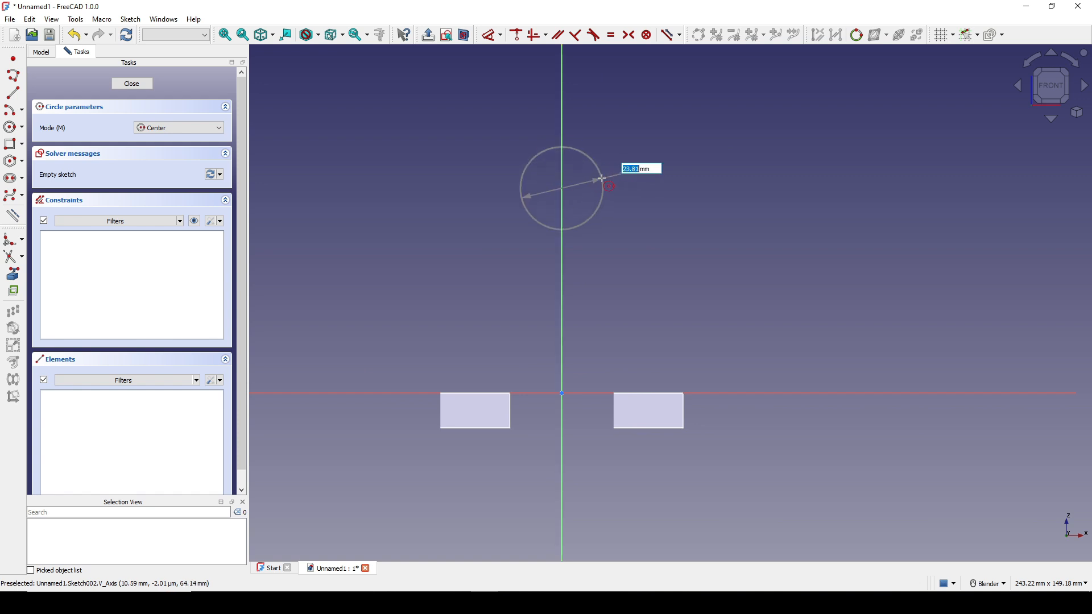
pyautogui.click(604, 181)
pyautogui.press('d')
pyautogui.click(605, 182)
pyautogui.click(692, 178)
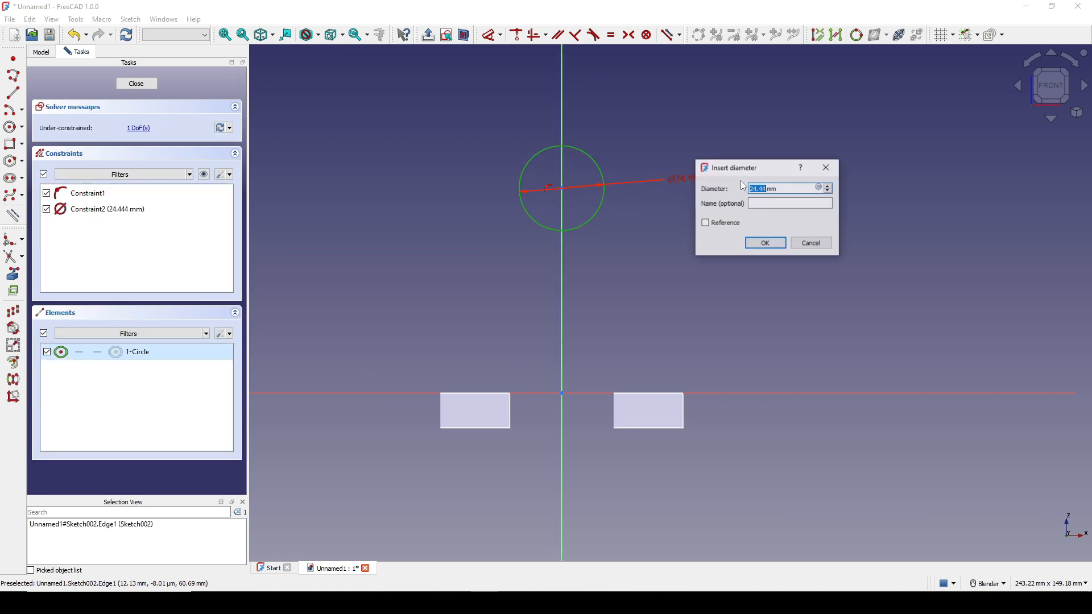
pyautogui.write('20')
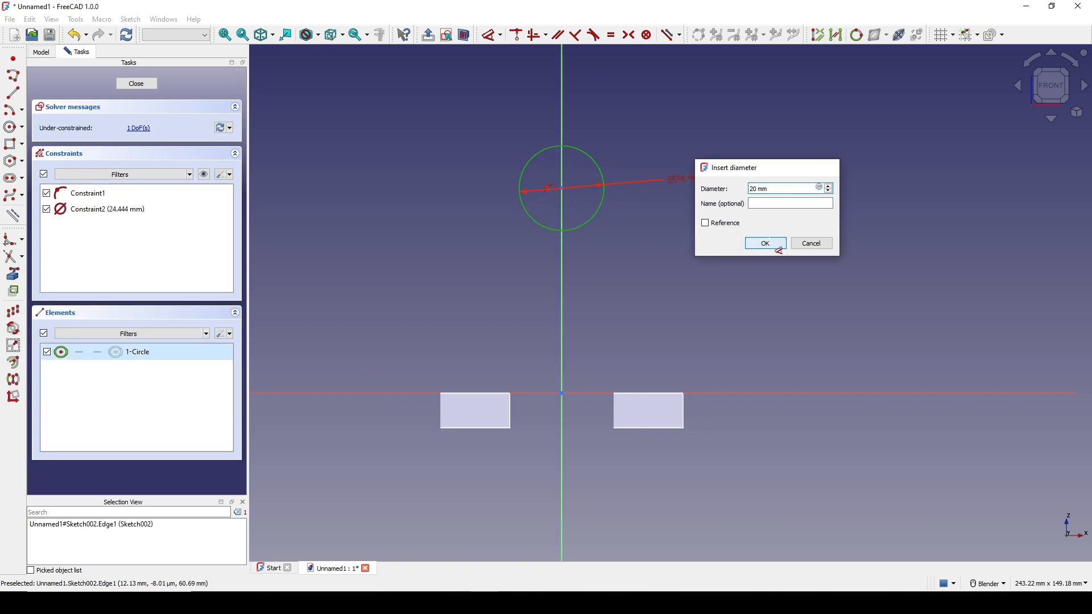
pyautogui.click(765, 243)
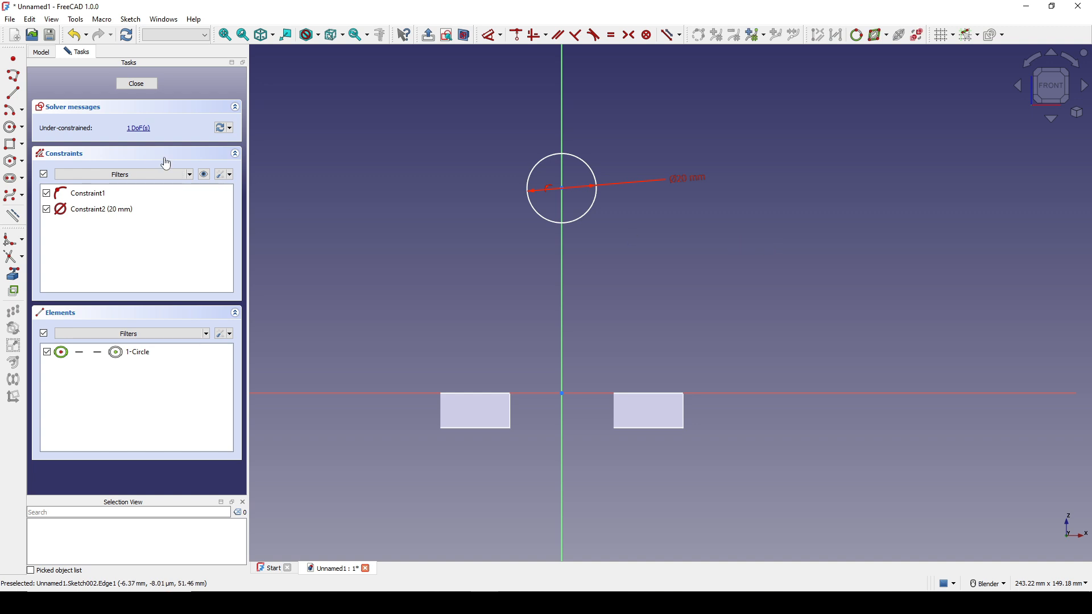
# Constrain the circle's centre to a vertical distance of 50 mm from the origin and close the sketch.
pyautogui.click(569, 195)
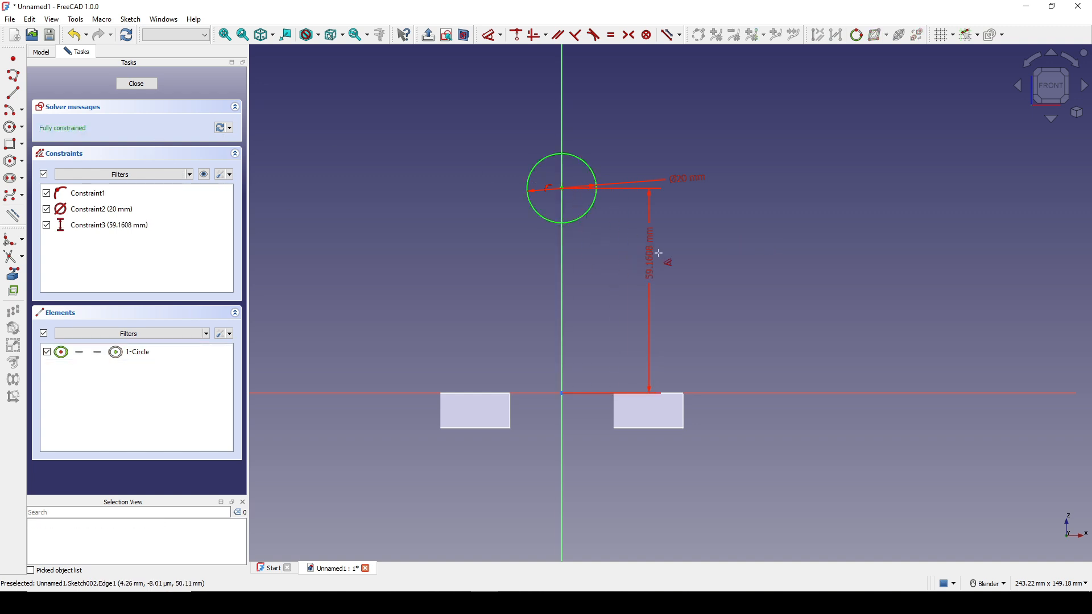
pyautogui.click(668, 256)
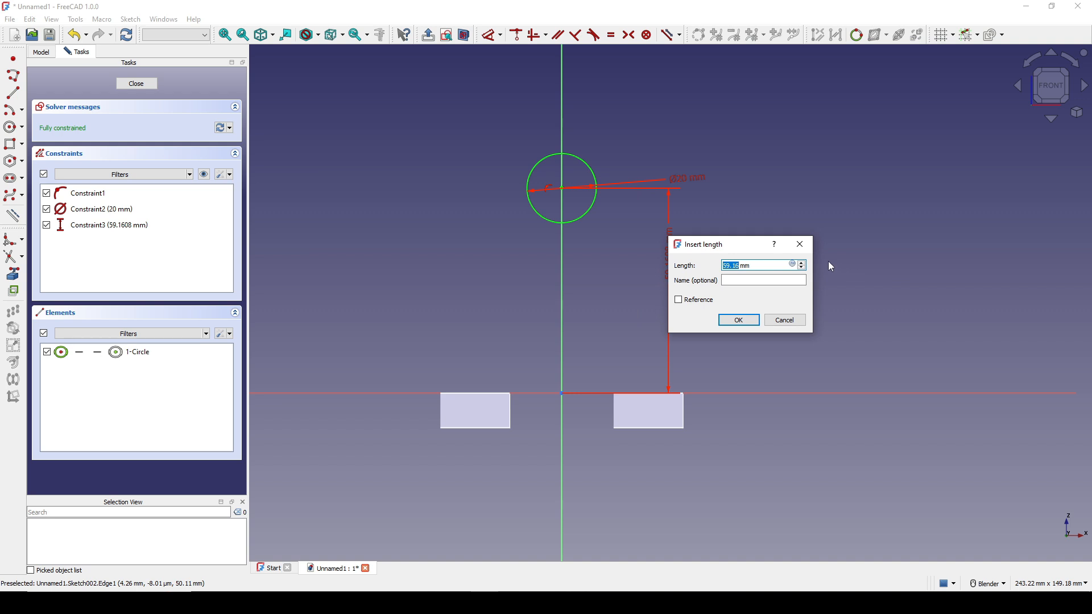
pyautogui.write('50')
pyautogui.press('Return')
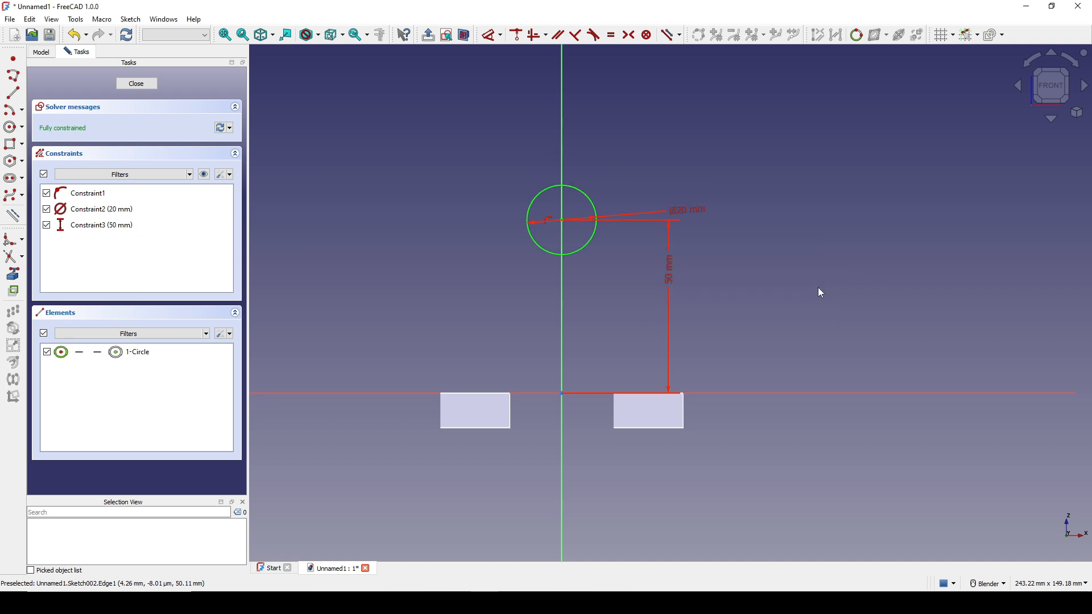
pyautogui.click(136, 84)
# Show the axis cross at the origin in the 3D view.
pyautogui.moveTo(600, 298)
pyautogui.mouseDown(button='middle')
pyautogui.moveTo(473, 412)
pyautogui.moveTo(732, 524)
pyautogui.moveTo(585, 407)
pyautogui.moveTo(504, 374)
pyautogui.moveTo(706, 345)
pyautogui.mouseUp(button='middle')
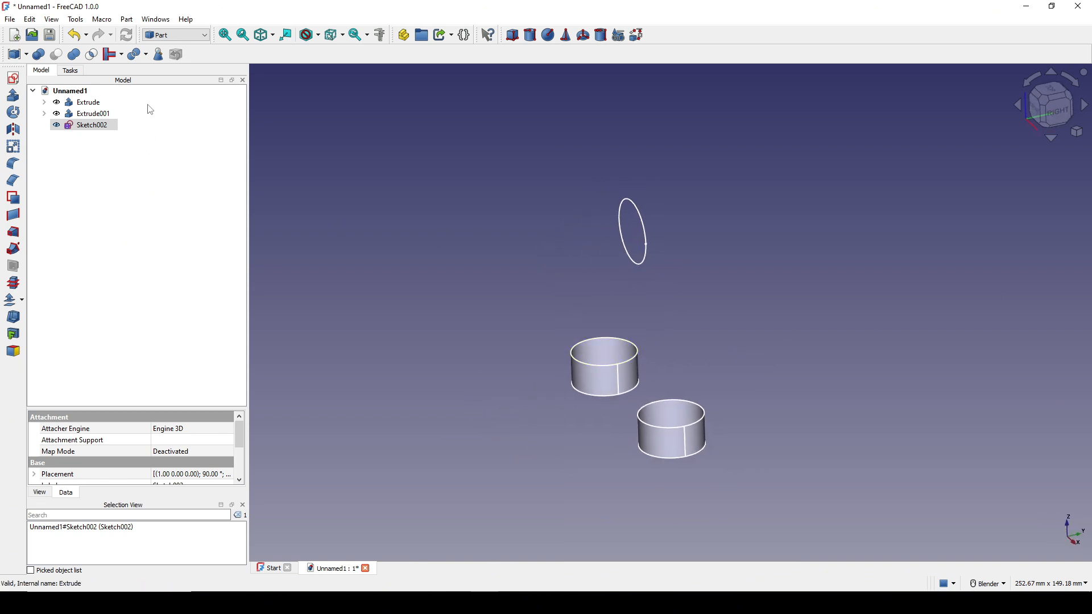
pyautogui.click(55, 20)
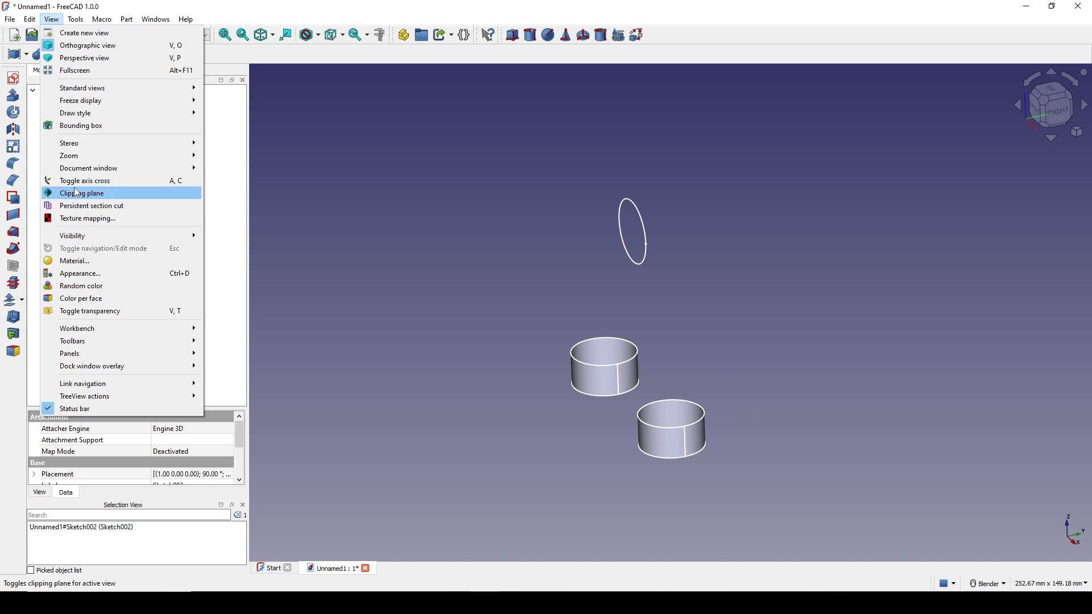
pyautogui.click(91, 181)
pyautogui.moveTo(639, 391); pyautogui.dragTo(671, 394, button='middle')
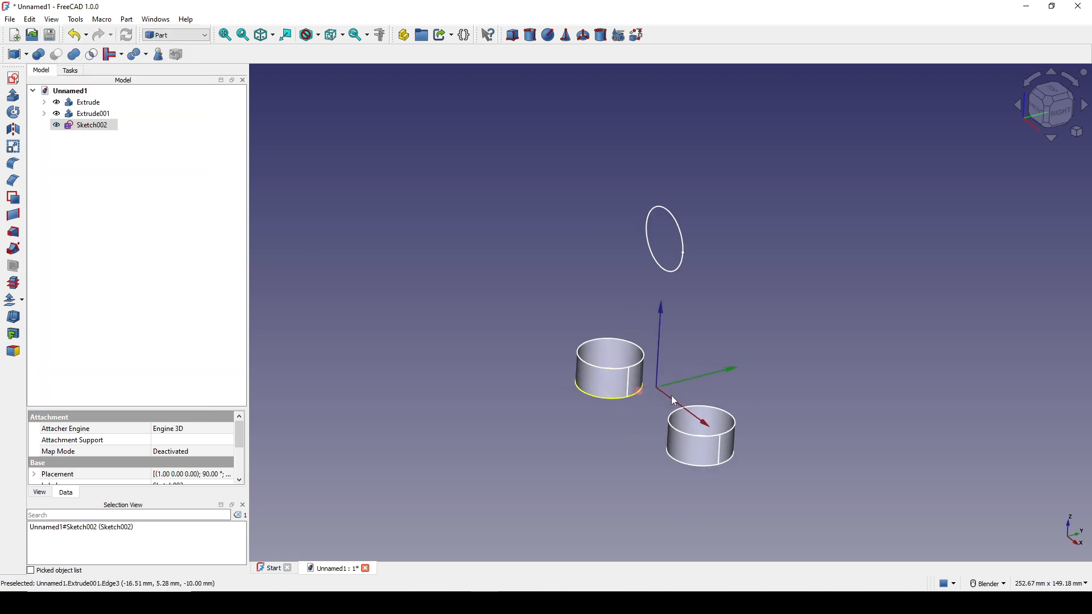
pyautogui.scroll(1, 723, 378)
pyautogui.keyDown('shift'); pyautogui.moveTo(724, 371); pyautogui.dragTo(663, 364, button='middle'); pyautogui.keyUp('shift')
pyautogui.click(679, 327)
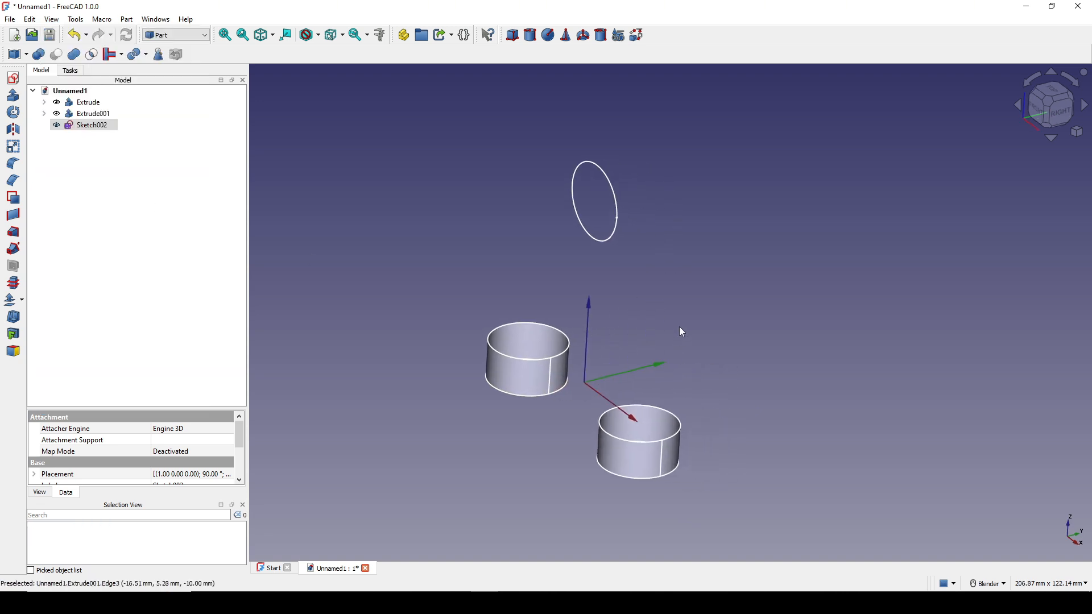
# Set the Y position in the placement of the upper circle's sketch, Sketch002, to 50 mm.
pyautogui.click(604, 245)
pyautogui.scroll(-1, 660, 316)
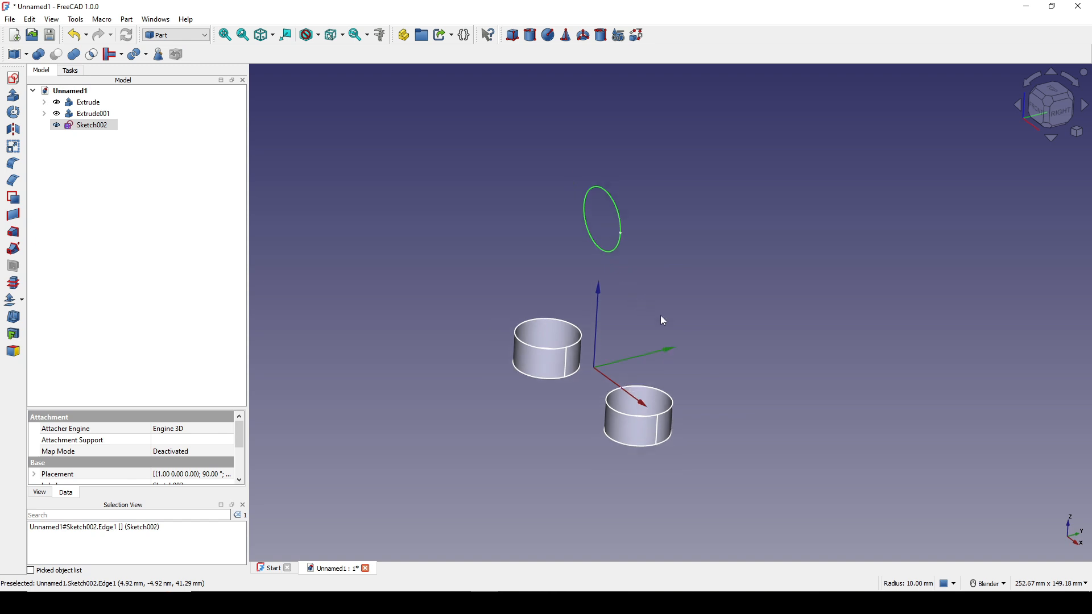
pyautogui.keyDown('shift'); pyautogui.moveTo(628, 380); pyautogui.dragTo(575, 392, button='middle'); pyautogui.keyUp('shift')
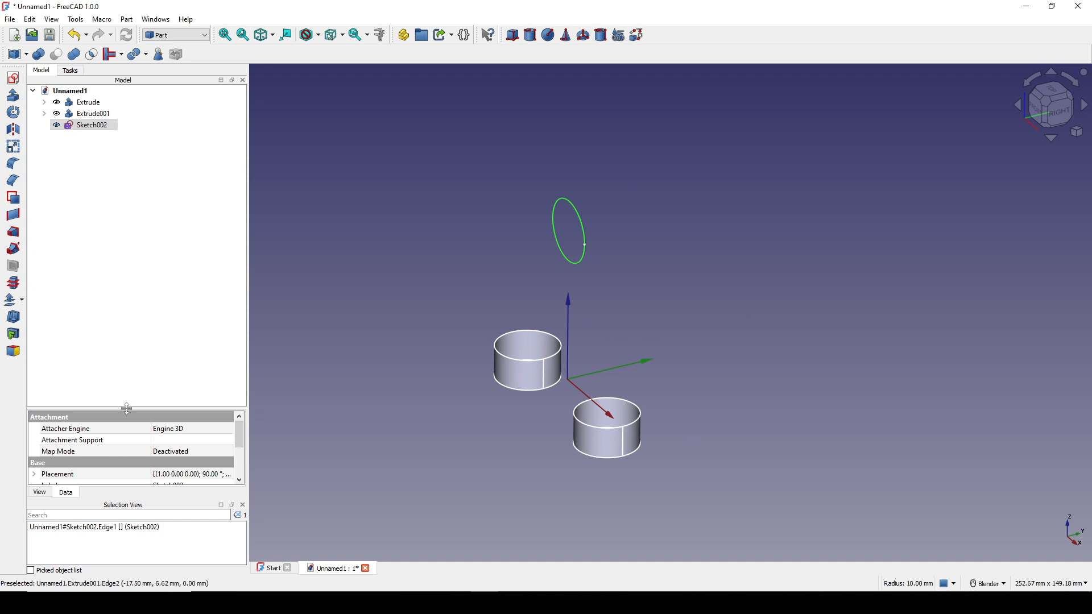
pyautogui.moveTo(127, 408); pyautogui.dragTo(135, 269)
pyautogui.click(34, 336)
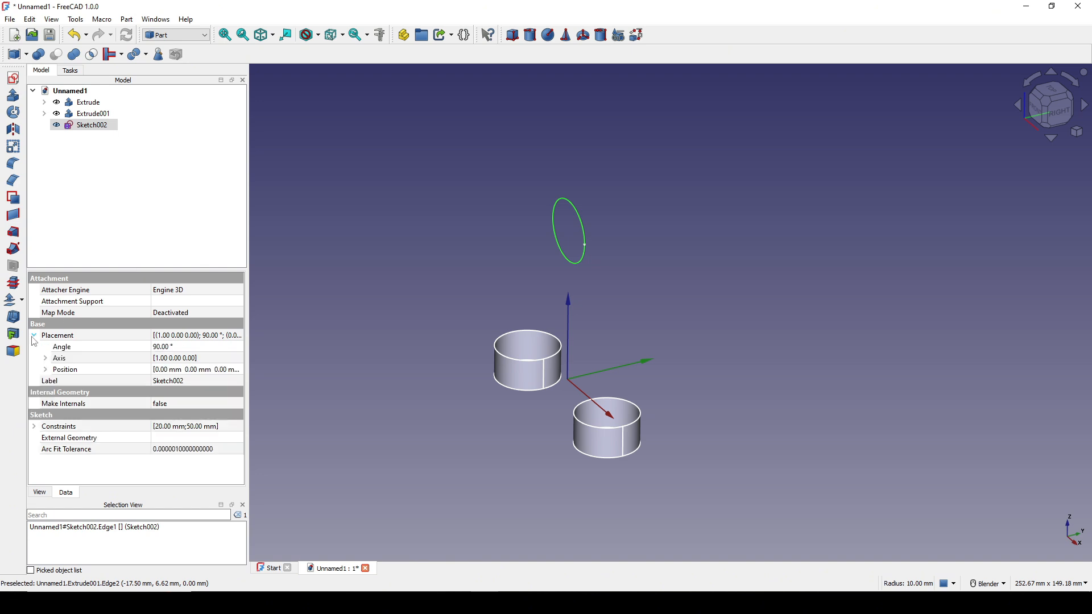
pyautogui.click(45, 370)
pyautogui.click(68, 393)
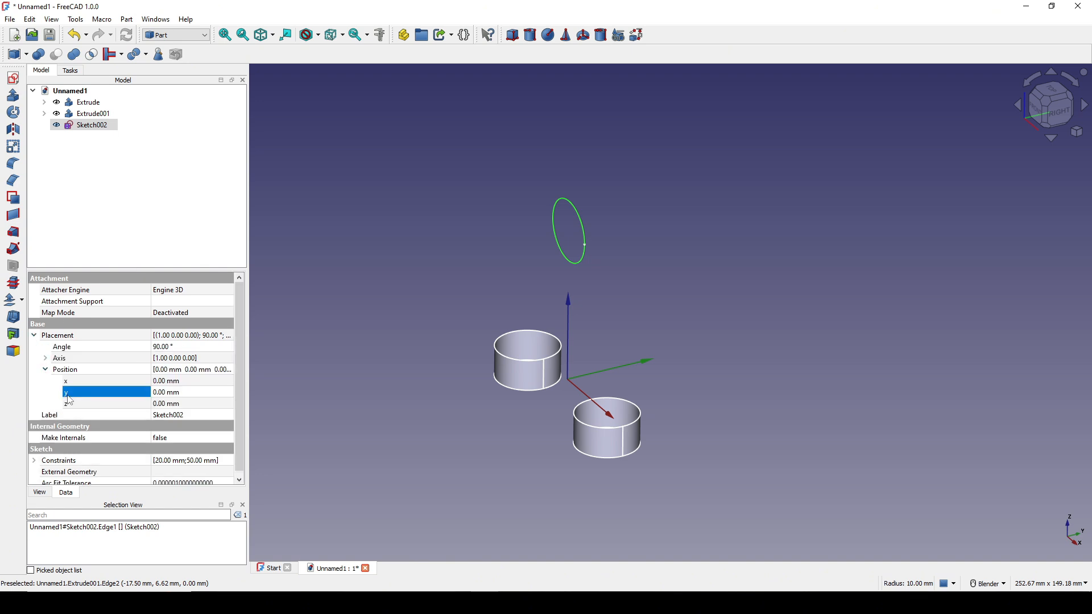
pyautogui.click(182, 396)
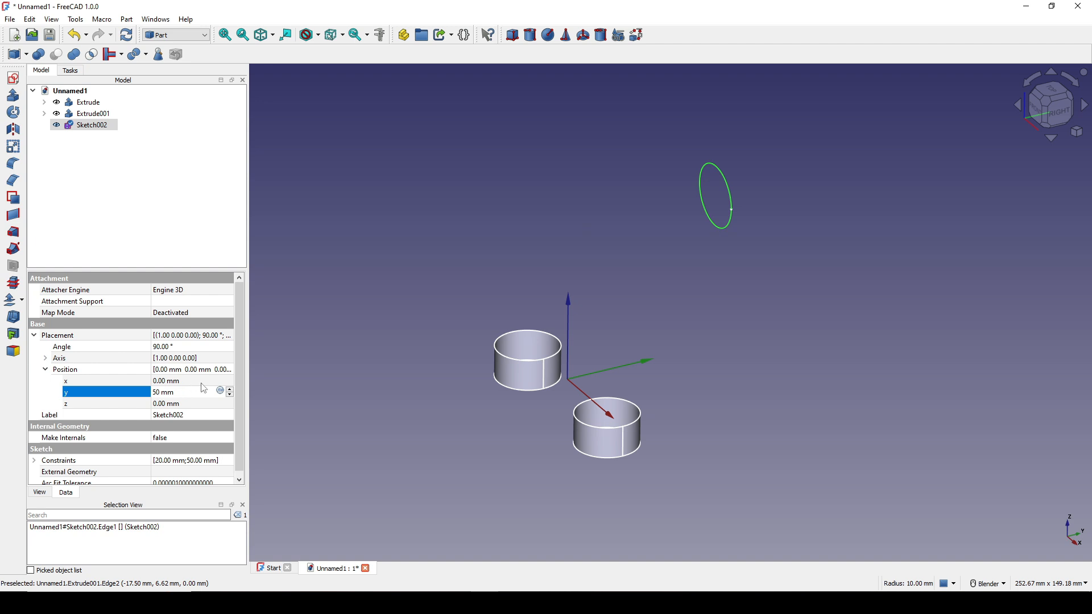
pyautogui.press('Return')
pyautogui.click(691, 365)
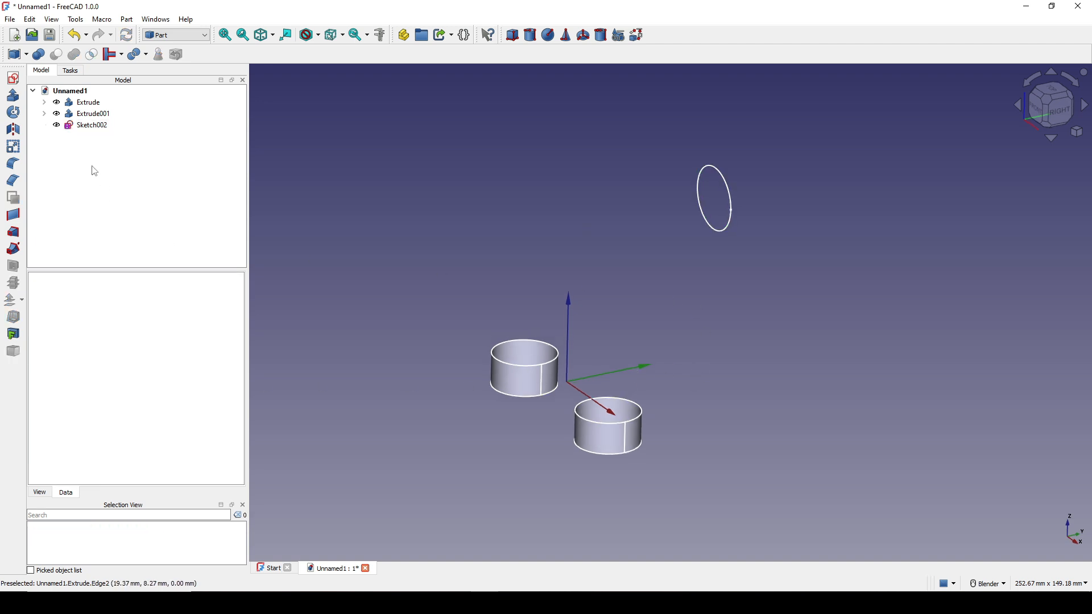
# Extrude Sketch002 by 10 mm along the positive Y direction as a hollow surface, with solid creation disabled.
pyautogui.click(91, 125)
pyautogui.click(13, 95)
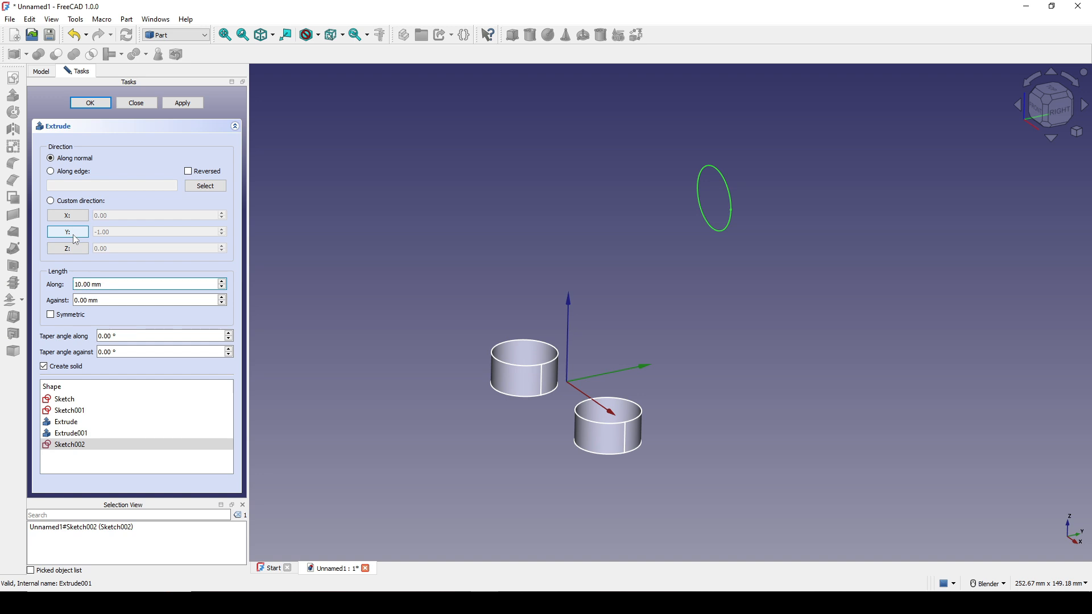
pyautogui.click(76, 238)
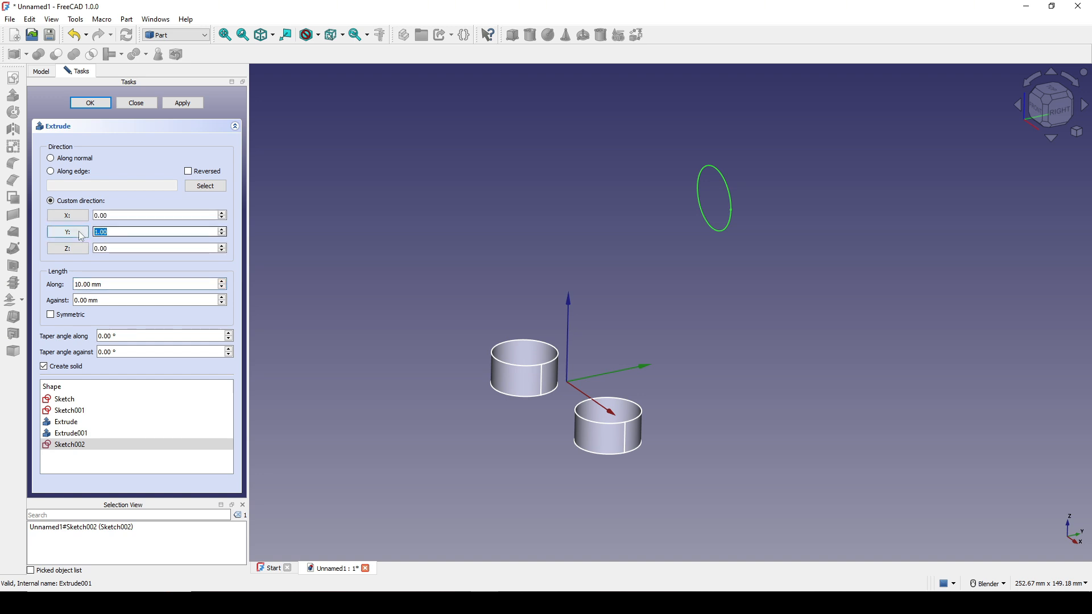
pyautogui.tripleClick(117, 286)
pyautogui.click(63, 368)
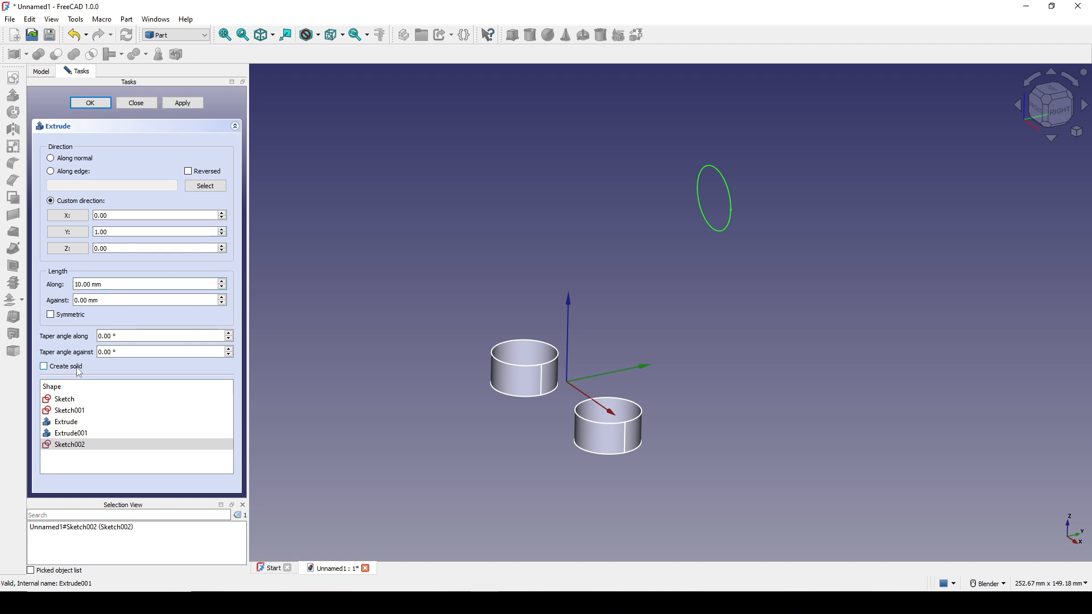
pyautogui.click(91, 103)
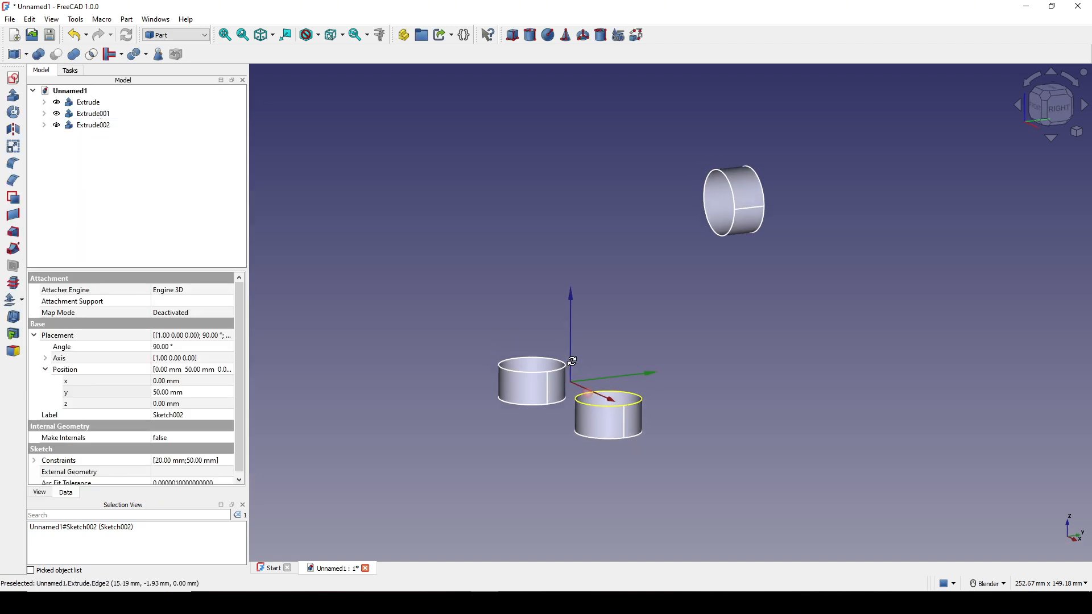
# Examine the two lower ring surfaces and the upper ring from an angled front view.
pyautogui.moveTo(572, 361); pyautogui.dragTo(539, 434, button='middle')
pyautogui.click(805, 335)
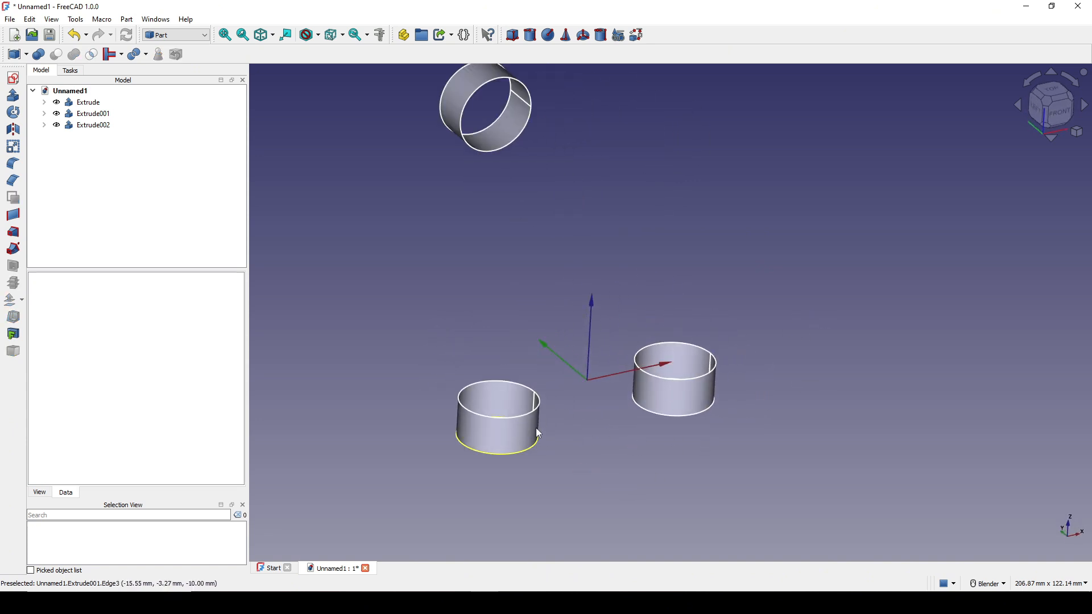
pyautogui.click(529, 418)
pyautogui.keyDown('ctrl'); pyautogui.click(669, 413); pyautogui.keyUp('ctrl')
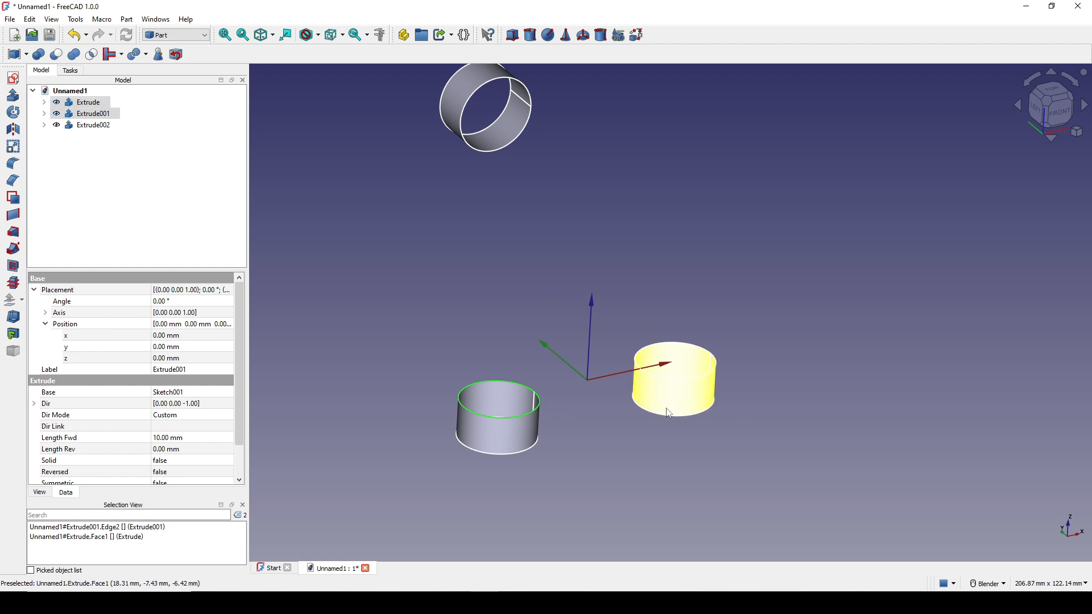
pyautogui.scroll(-1, 667, 413)
pyautogui.moveTo(666, 416); pyautogui.dragTo(605, 442, button='middle')
pyautogui.keyDown('shift'); pyautogui.moveTo(938, 320); pyautogui.dragTo(907, 310, button='middle'); pyautogui.keyUp('shift')
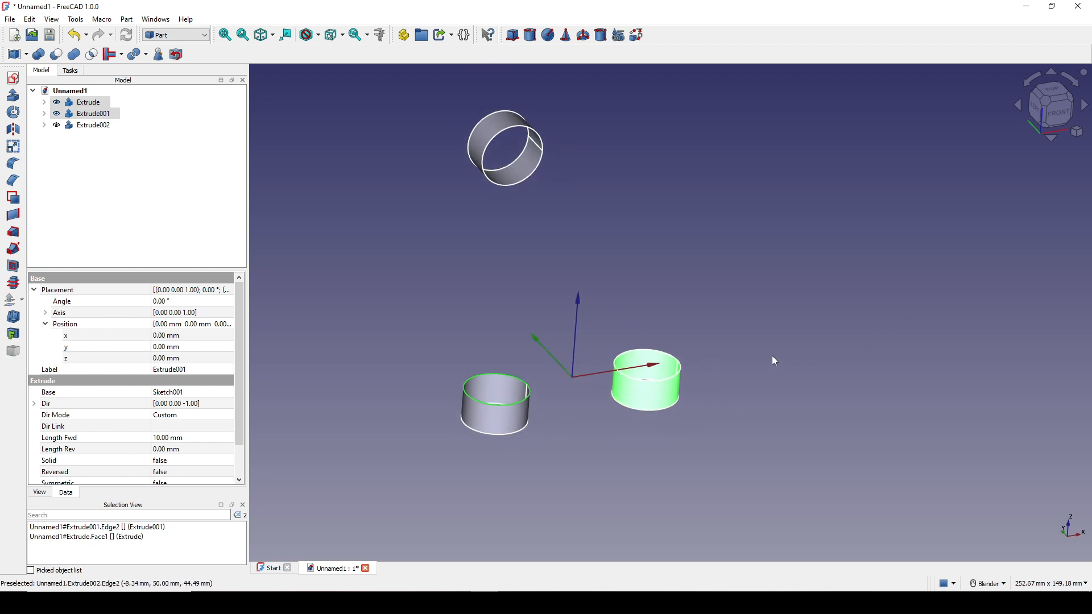
pyautogui.moveTo(773, 360); pyautogui.dragTo(770, 302, button='middle')
pyautogui.click(770, 303)
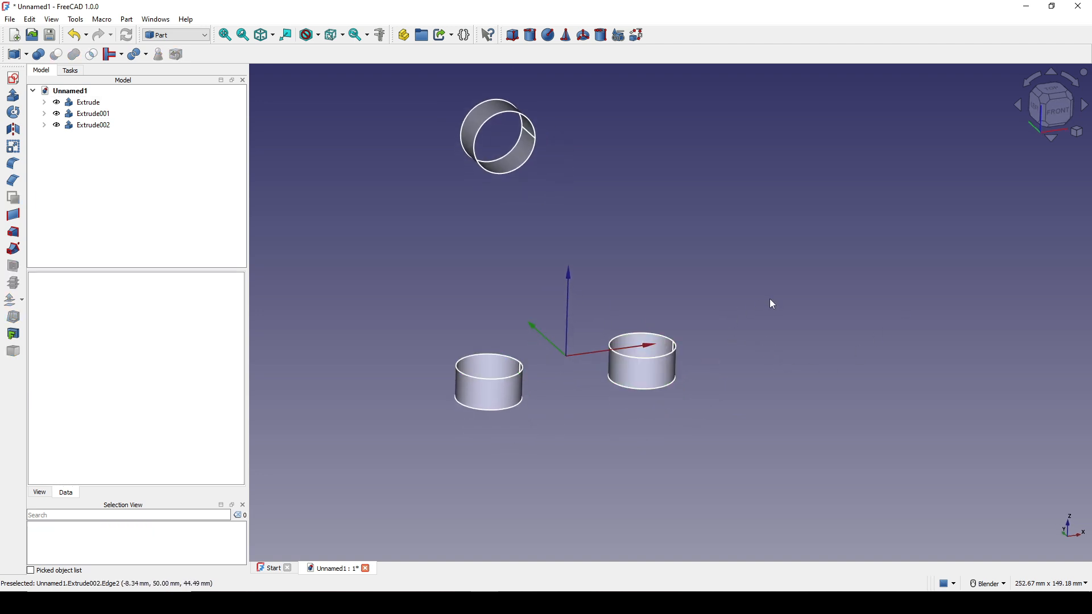
# Mark up a screen capture with vertical guide lines through the two lower rings and a curve joining them, and discard the capture.
pyautogui.press('Print')
pyautogui.moveTo(334, 89); pyautogui.dragTo(845, 495)
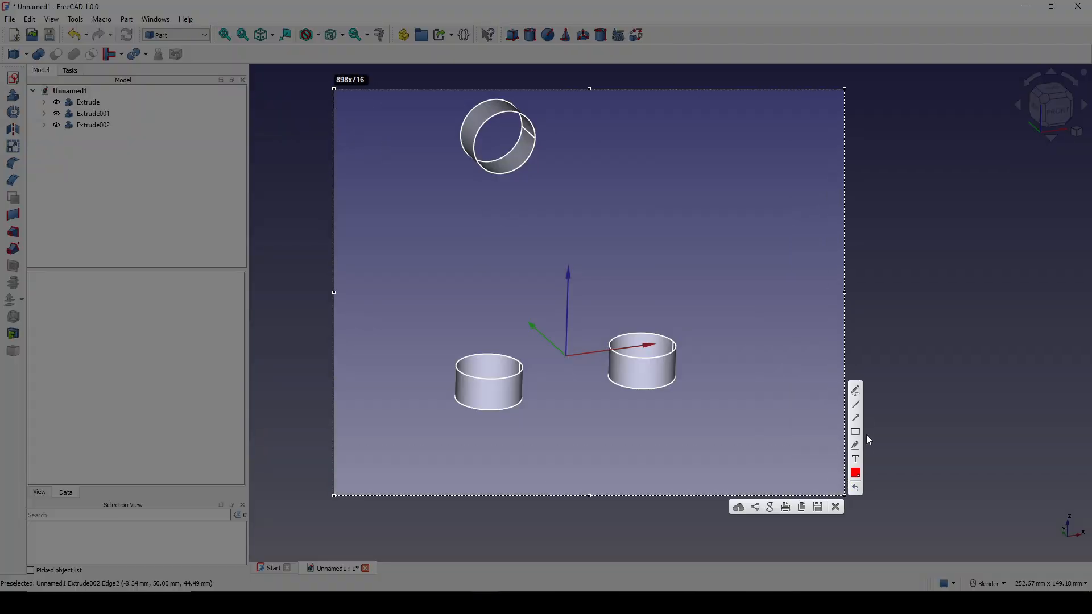
pyautogui.moveTo(491, 370); pyautogui.dragTo(490, 482)
pyautogui.moveTo(647, 350); pyautogui.dragTo(650, 463)
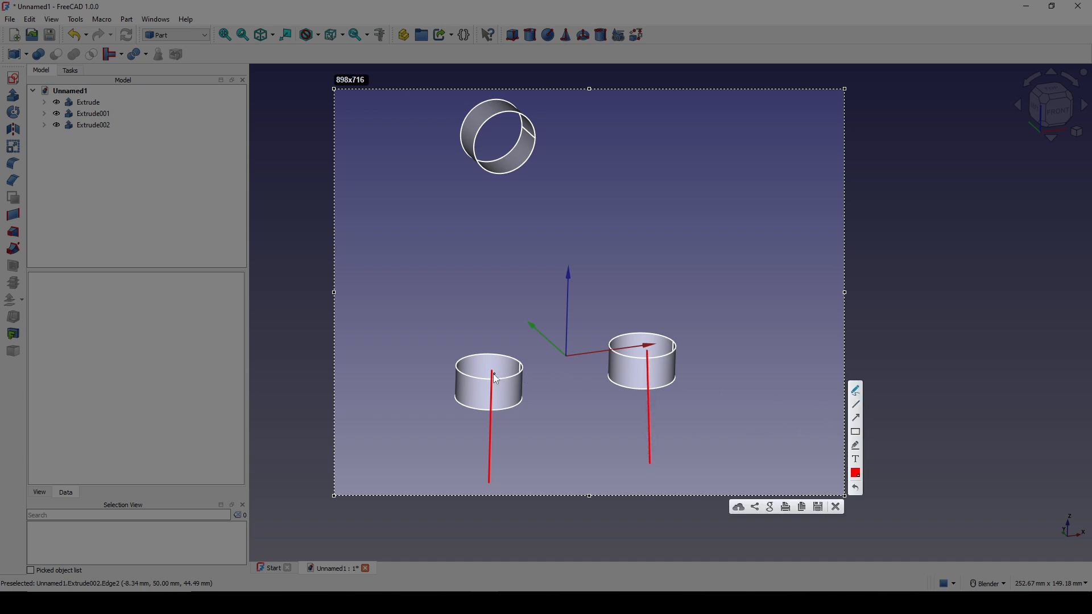
pyautogui.moveTo(496, 379); pyautogui.dragTo(495, 380)
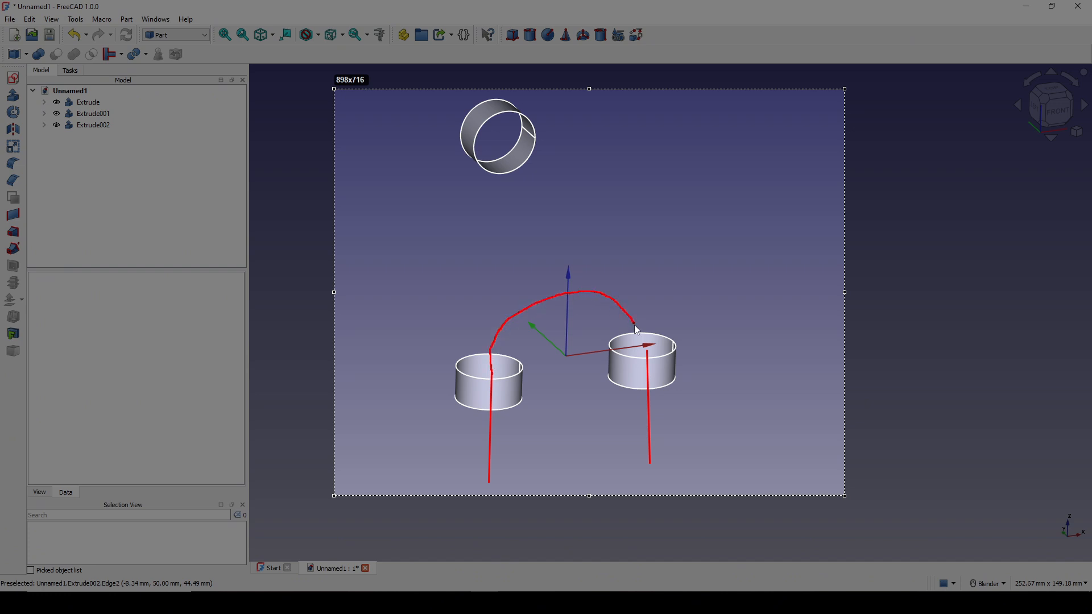
pyautogui.moveTo(637, 330); pyautogui.dragTo(646, 357)
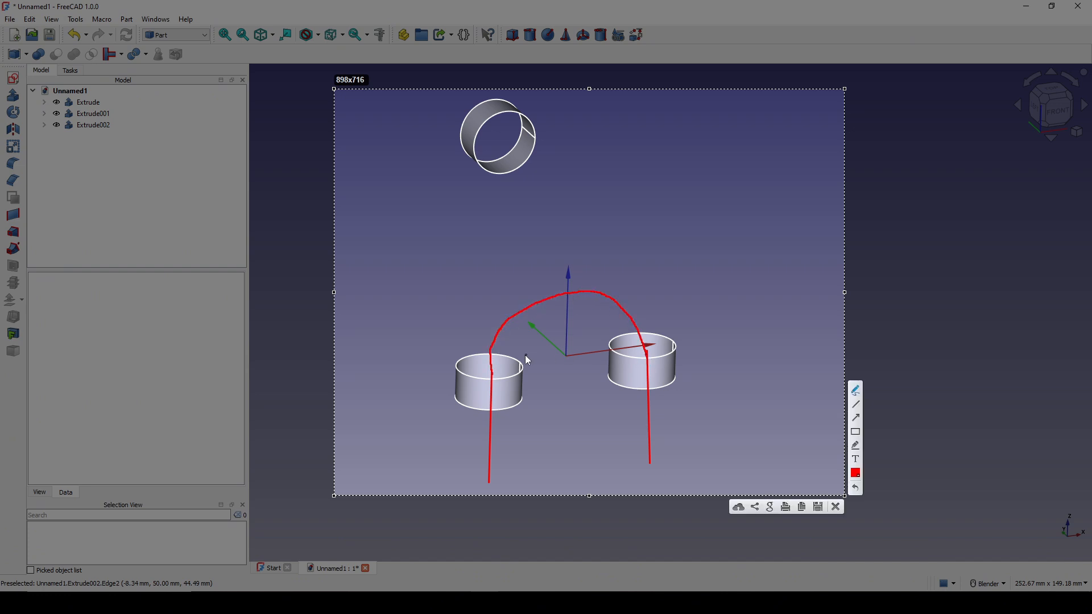
pyautogui.moveTo(507, 358)
pyautogui.mouseDown()
pyautogui.moveTo(494, 356)
pyautogui.moveTo(502, 386)
pyautogui.moveTo(509, 358)
pyautogui.mouseUp()
pyautogui.moveTo(645, 341); pyautogui.dragTo(642, 333)
pyautogui.moveTo(508, 356)
pyautogui.mouseDown()
pyautogui.moveTo(540, 330)
pyautogui.moveTo(556, 335)
pyautogui.mouseUp()
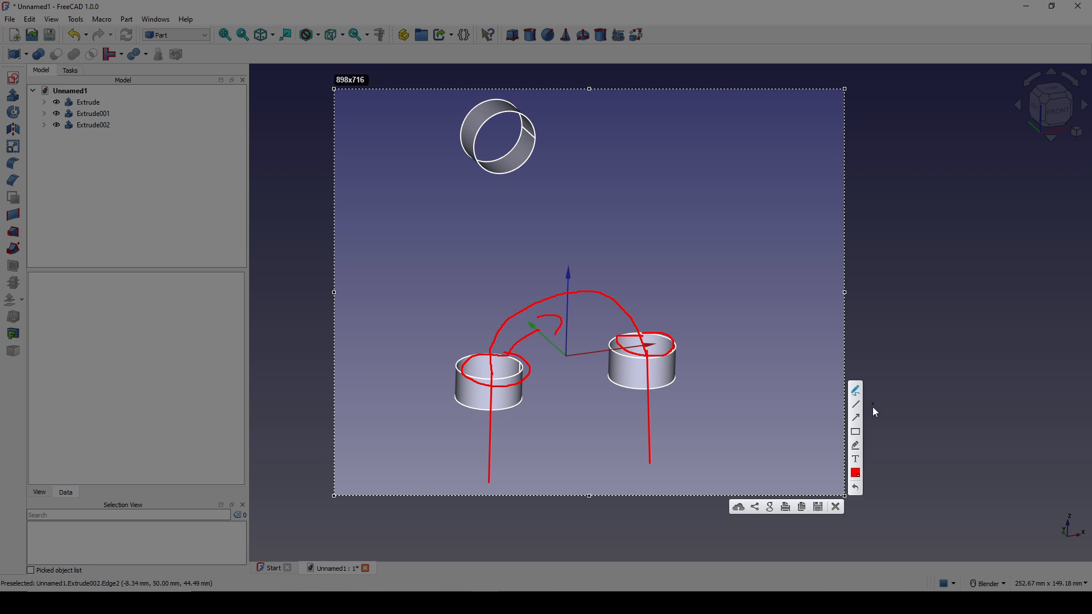
pyautogui.click(835, 507)
# Create a new sketch on the XZ-Plane with zero offset.
pyautogui.scroll(-2, 739, 421)
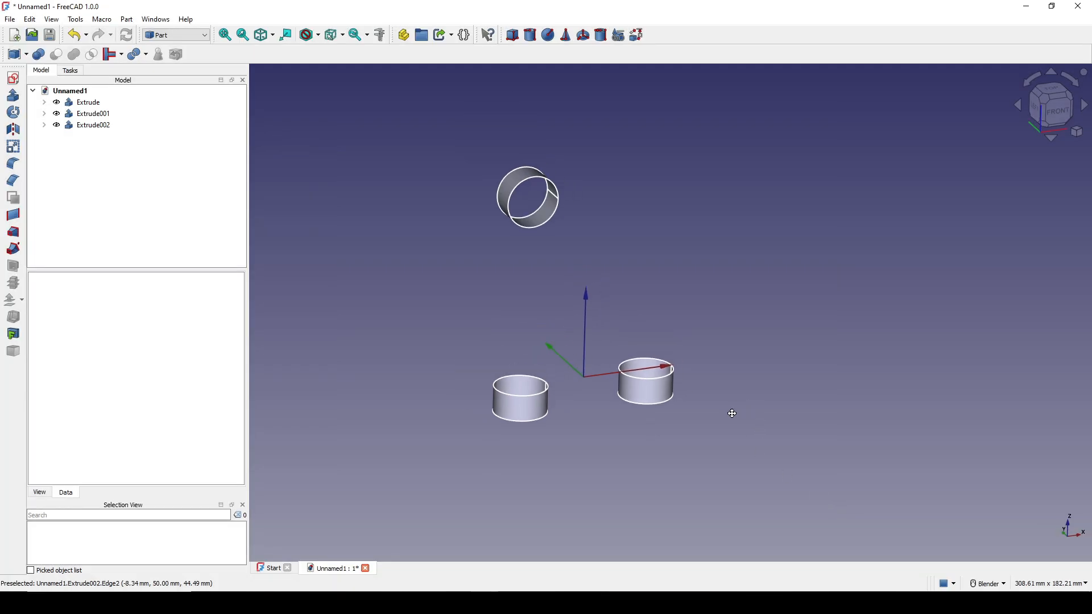
pyautogui.click(13, 78)
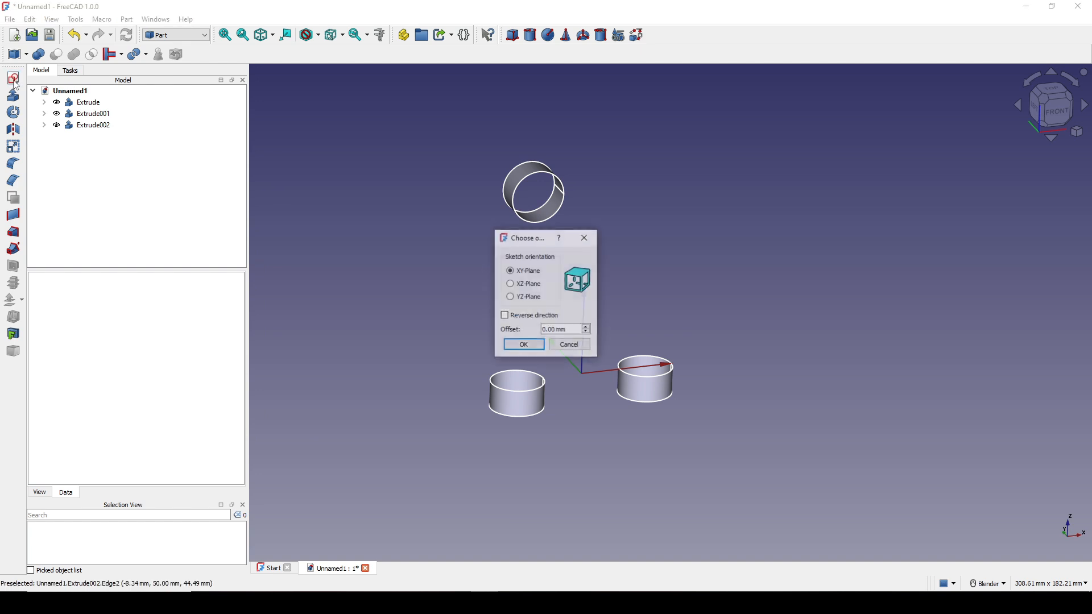
pyautogui.click(523, 284)
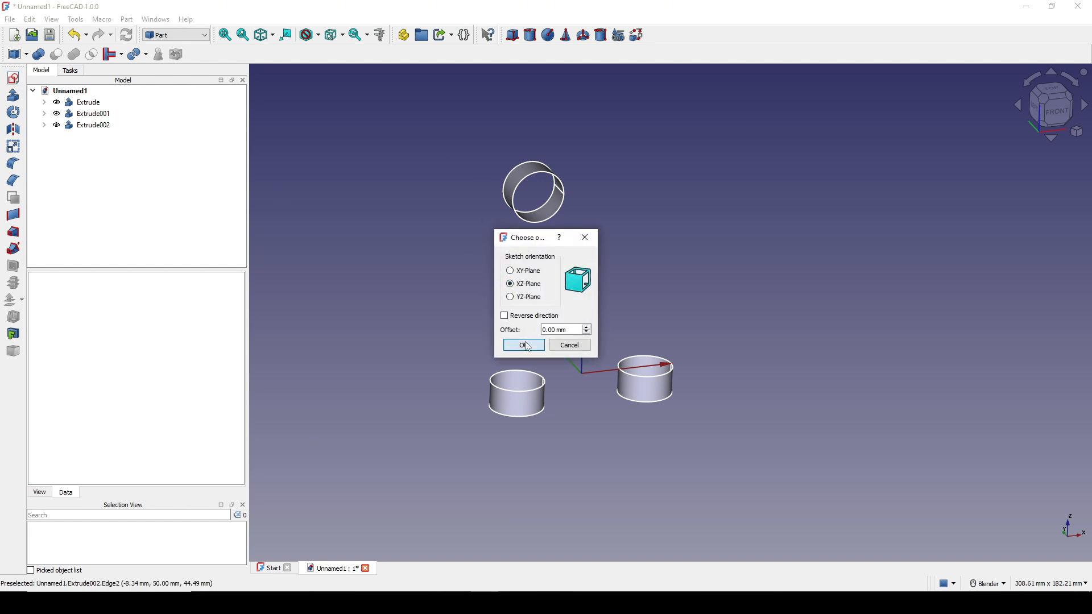
pyautogui.click(523, 345)
# Link the upper edges of both lower rings into the sketch as external geometry.
pyautogui.click(13, 274)
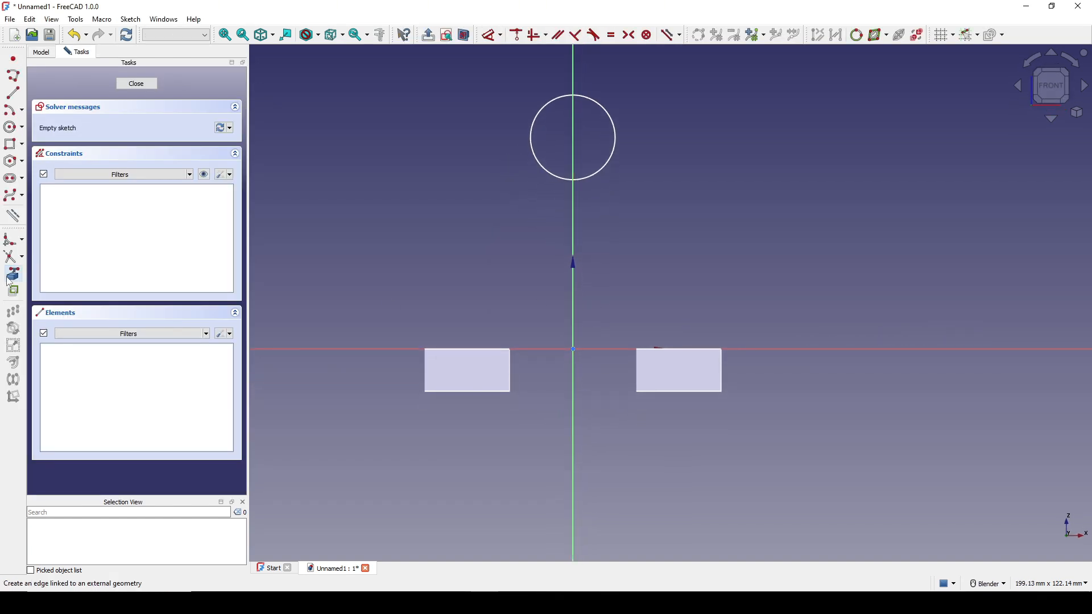
pyautogui.click(470, 348)
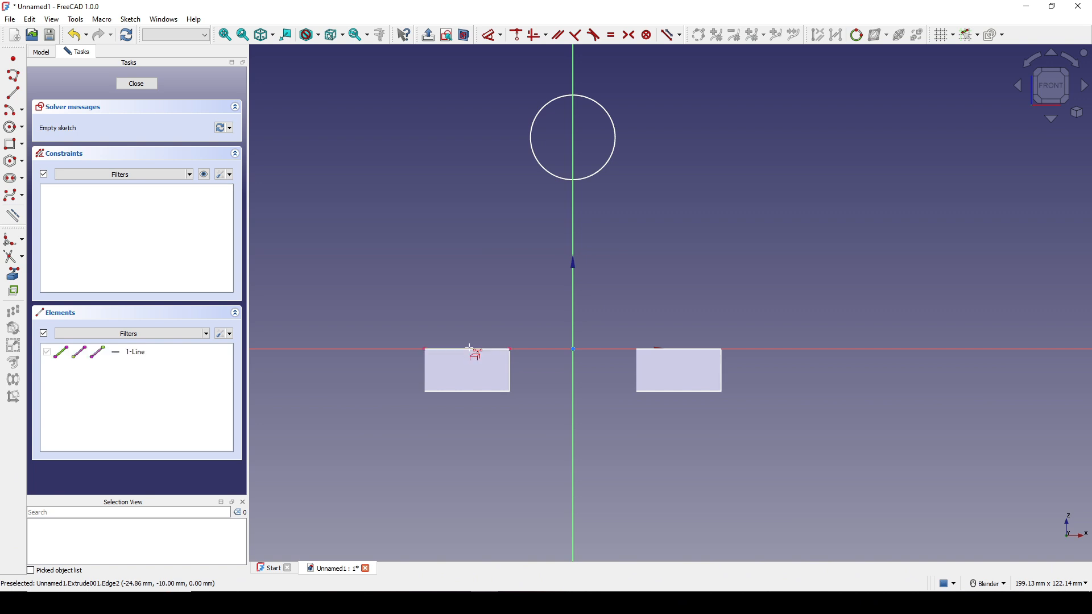
pyautogui.click(674, 348)
pyautogui.keyDown('shift'); pyautogui.moveTo(657, 311); pyautogui.dragTo(659, 292, button='middle'); pyautogui.keyUp('shift')
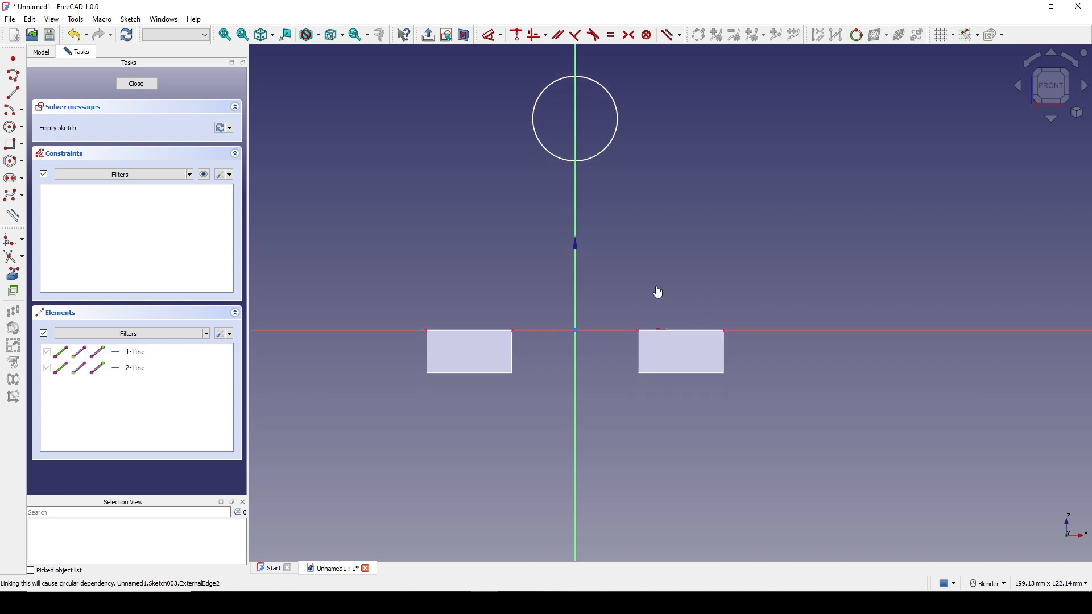
pyautogui.click(462, 39)
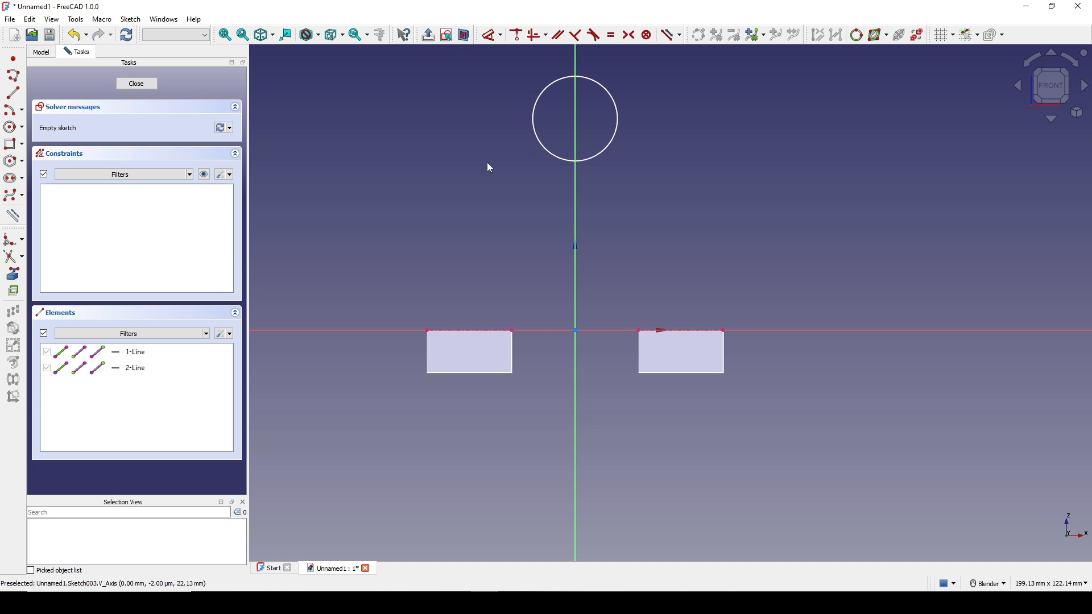
# Draw a vertical line about 38 mm long downward from the midpoint of the left ring's upper edge, with auto constraints on.
pyautogui.click(13, 93)
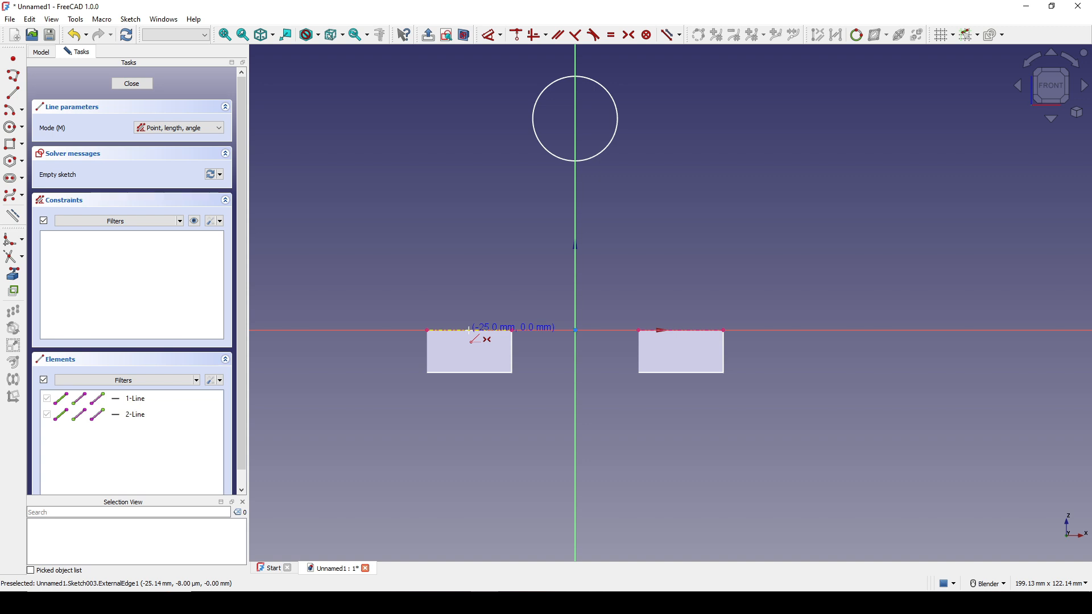
pyautogui.click(220, 222)
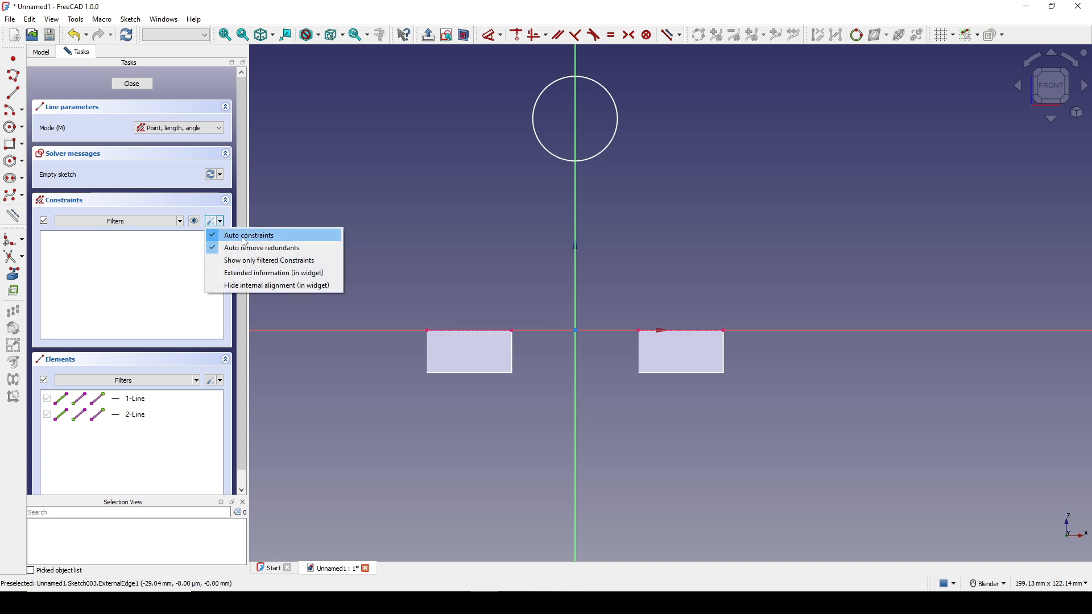
pyautogui.click(448, 3)
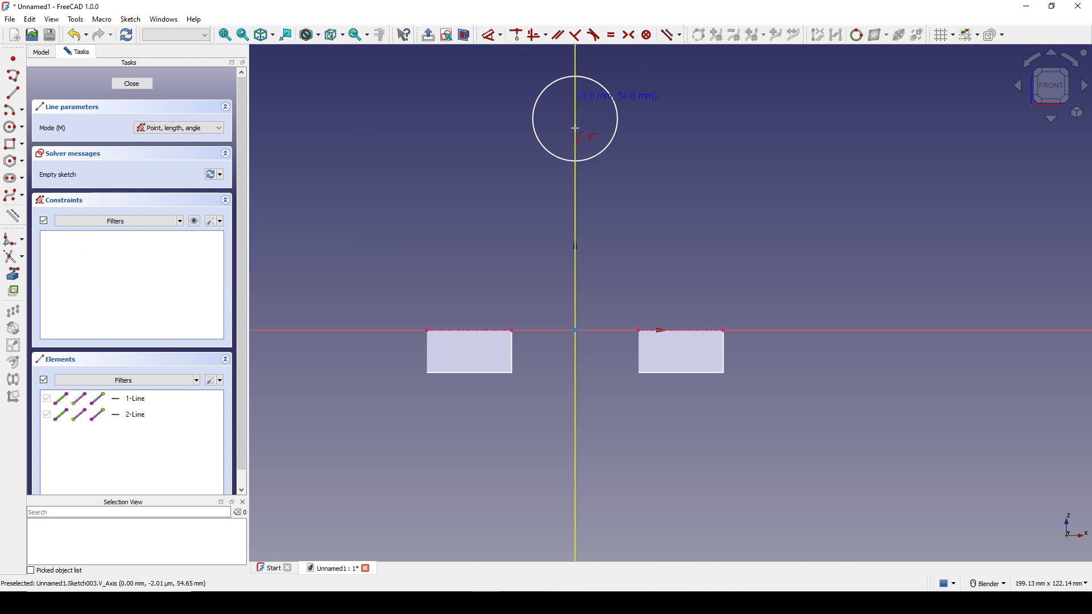
pyautogui.click(468, 328)
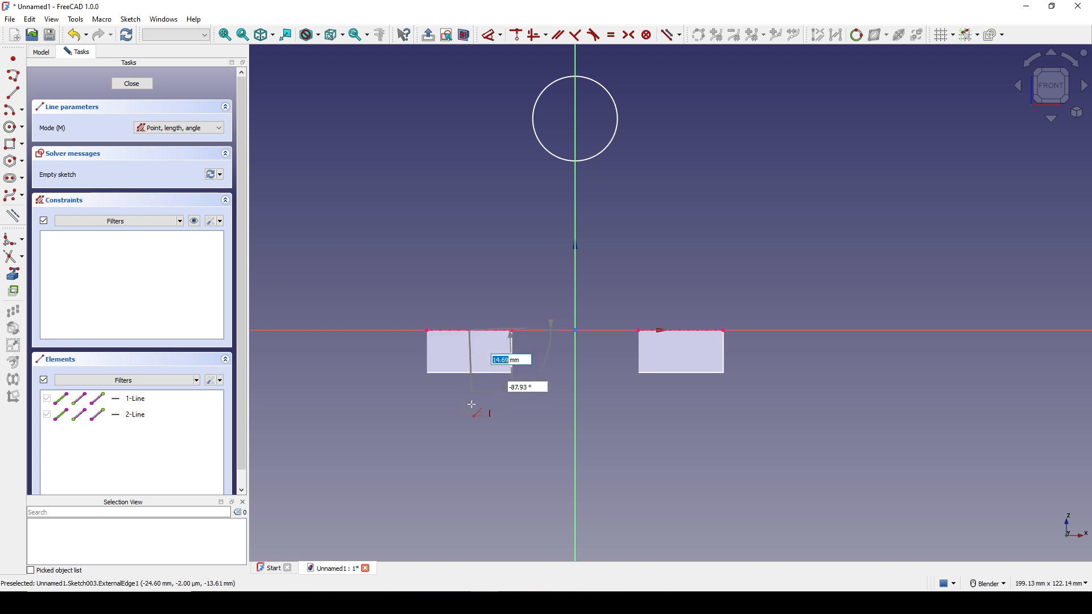
pyautogui.click(470, 490)
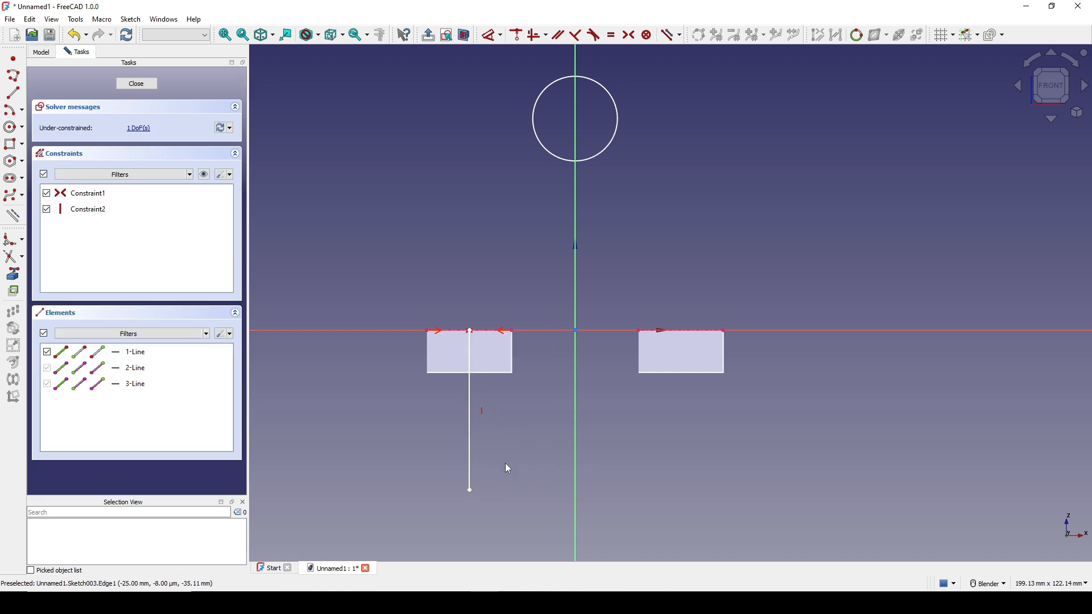
# Draw a matching vertical line about 38 mm long downward from the midpoint of the right ring's upper edge and close the sketch.
pyautogui.scroll(5, 478, 366)
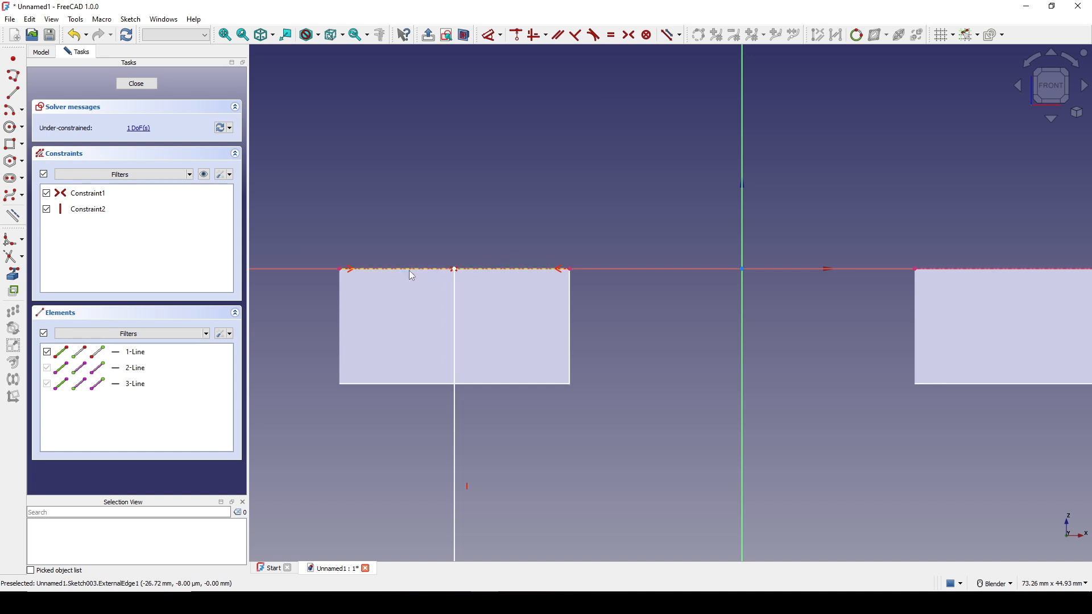
pyautogui.scroll(-5, 565, 272)
pyautogui.scroll(2, 658, 284)
pyautogui.keyDown('shift'); pyautogui.moveTo(658, 284); pyautogui.dragTo(488, 301, button='middle'); pyautogui.keyUp('shift')
pyautogui.click(13, 93)
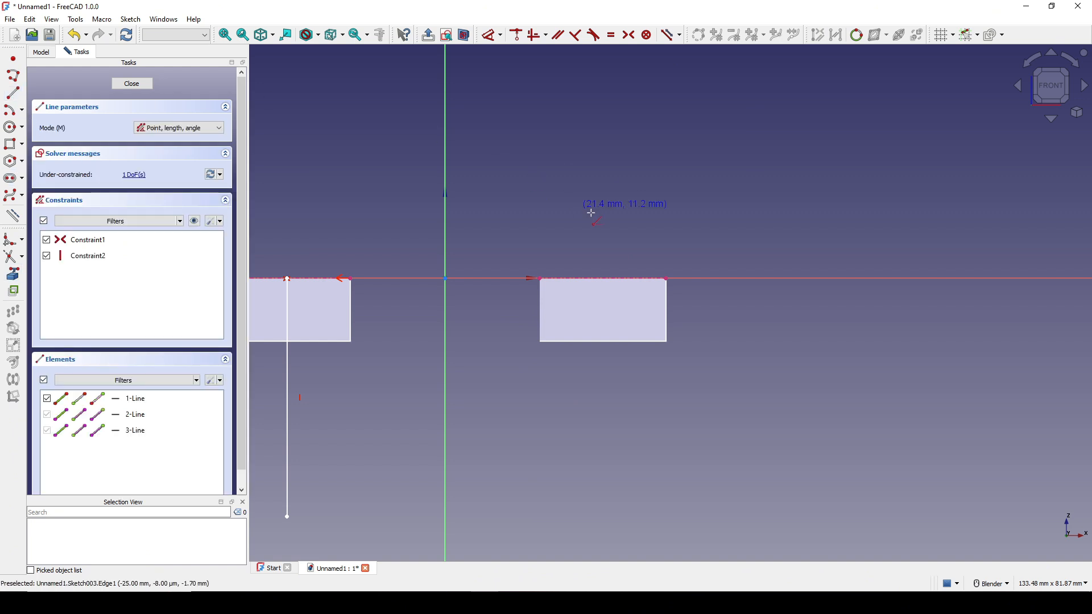
pyautogui.click(604, 278)
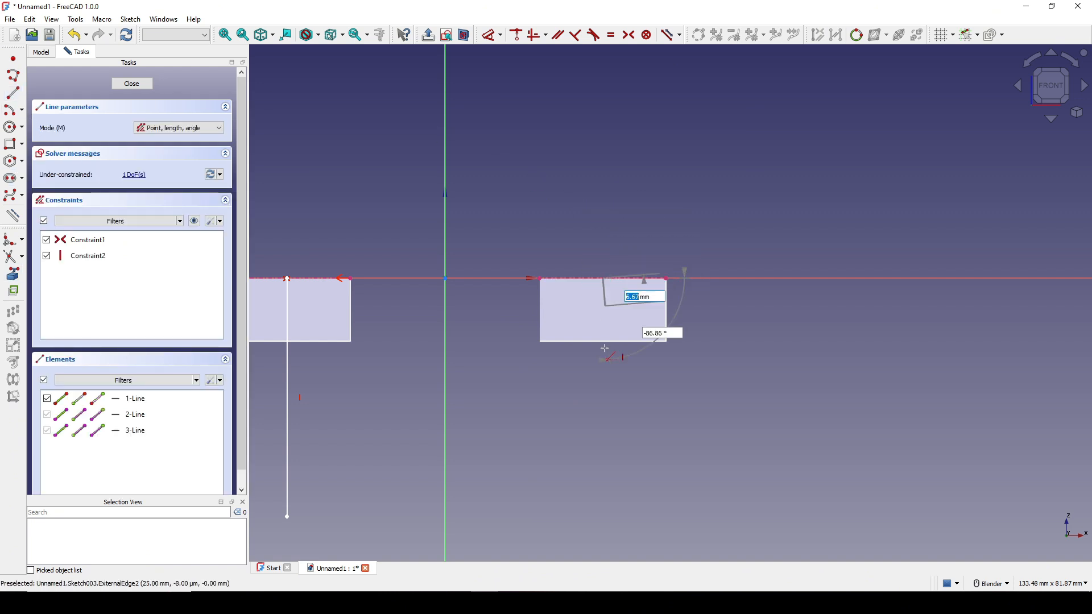
pyautogui.click(606, 516)
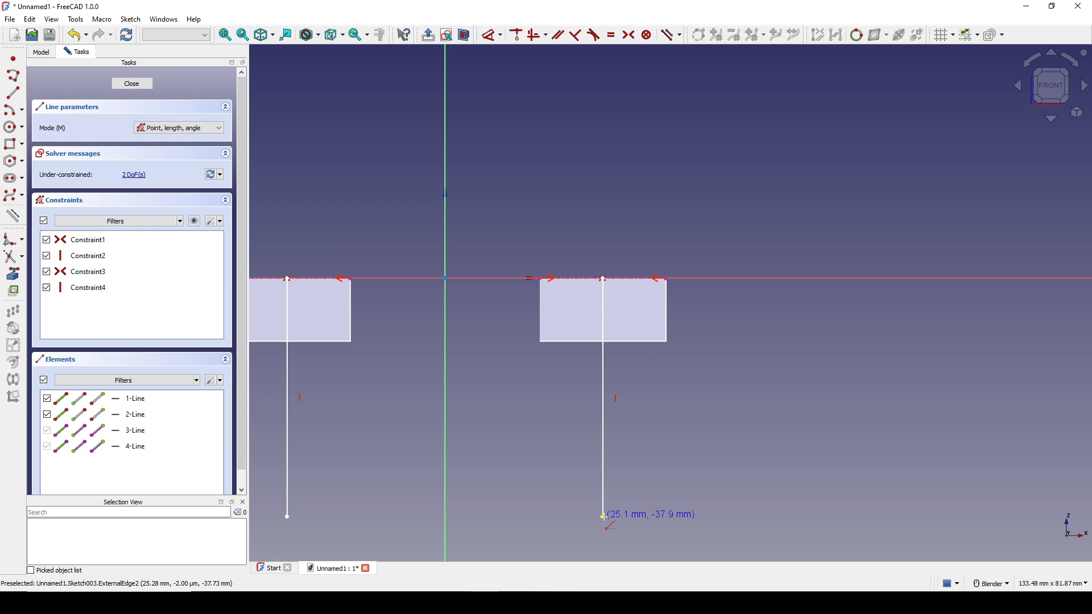
pyautogui.rightClick(678, 447)
pyautogui.scroll(-3, 648, 415)
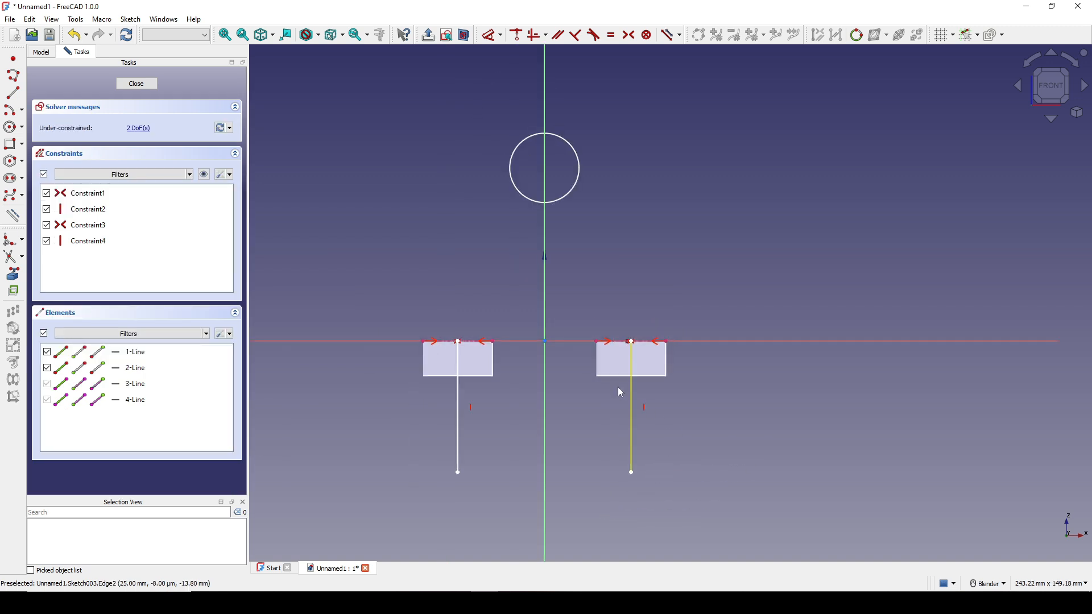
pyautogui.click(136, 84)
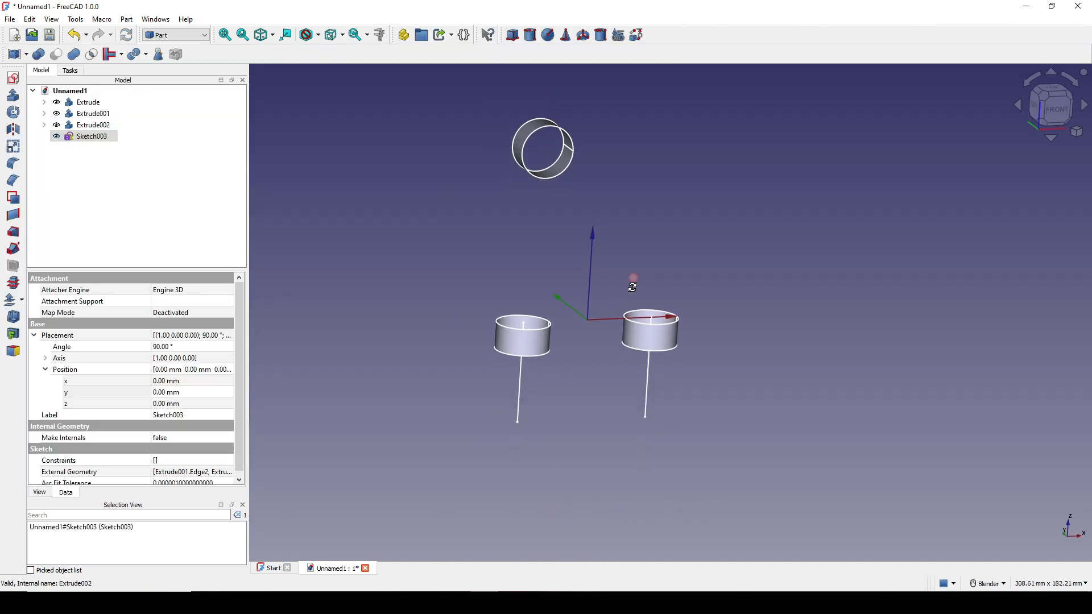
pyautogui.click(607, 376)
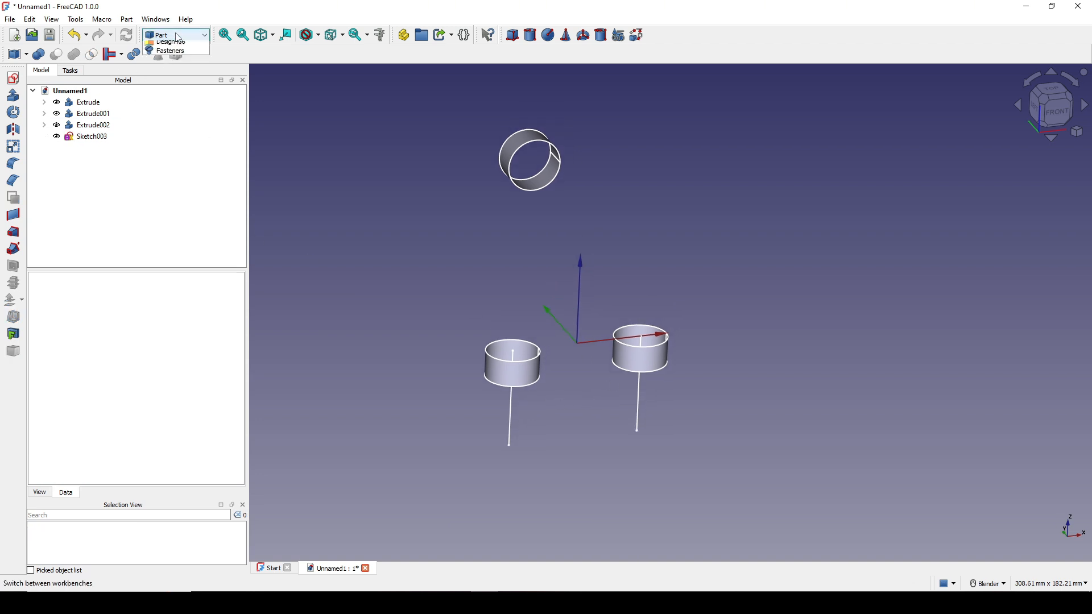
# Switch to the Surface workbench and create a blend curve between the two vertical lines of Sketch003.
pyautogui.click(176, 34)
pyautogui.click(170, 83)
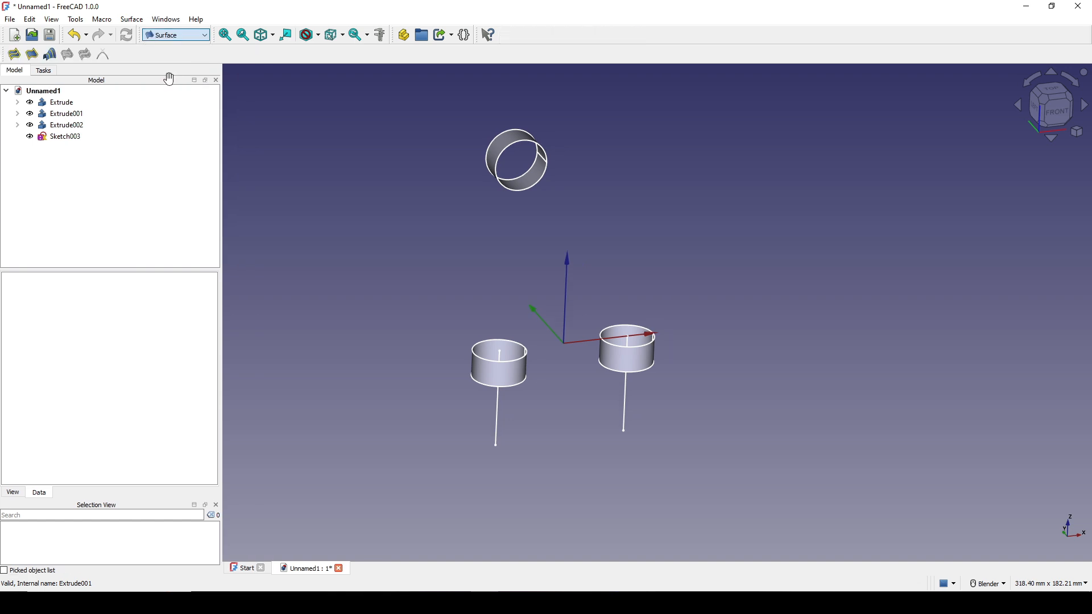
pyautogui.click(499, 402)
pyautogui.keyDown('ctrl'); pyautogui.click(621, 398); pyautogui.keyUp('ctrl')
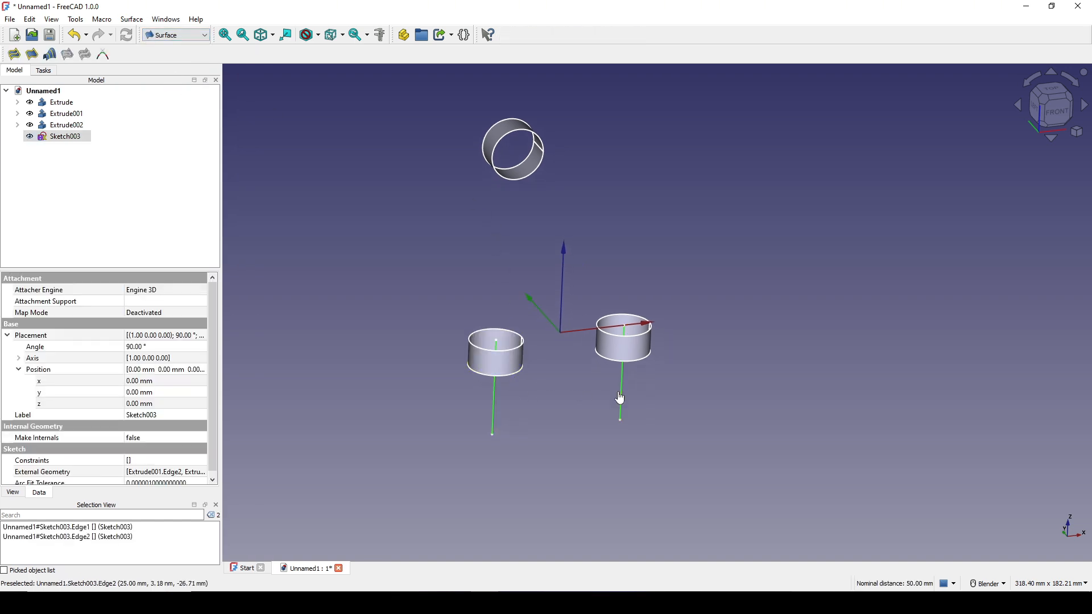
pyautogui.click(103, 54)
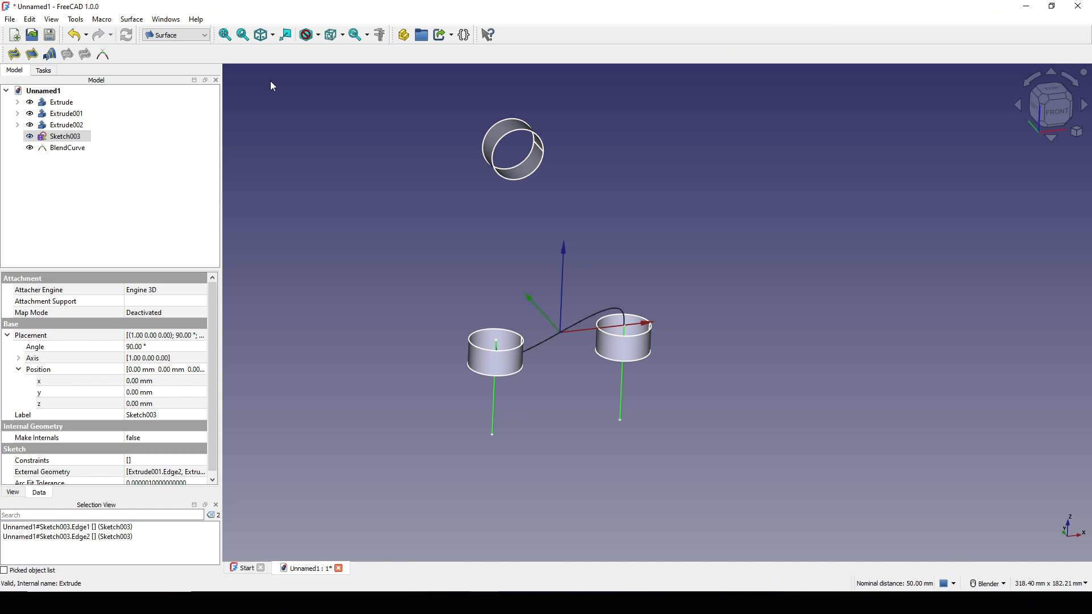
# Set the blend curve's Start Size to -1.
pyautogui.scroll(5, 564, 295)
pyautogui.click(67, 148)
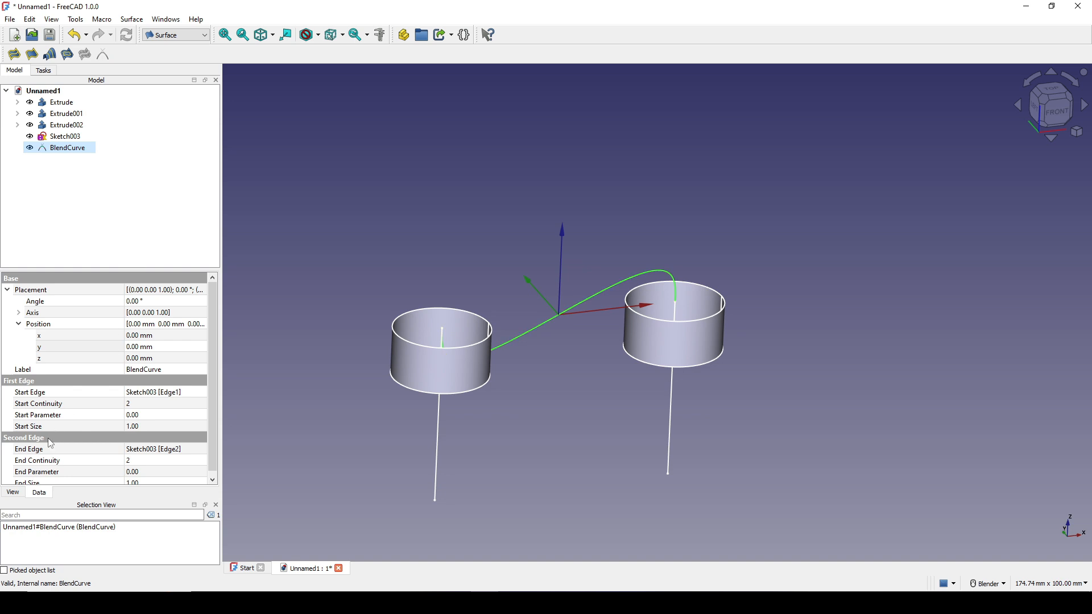
pyautogui.click(40, 427)
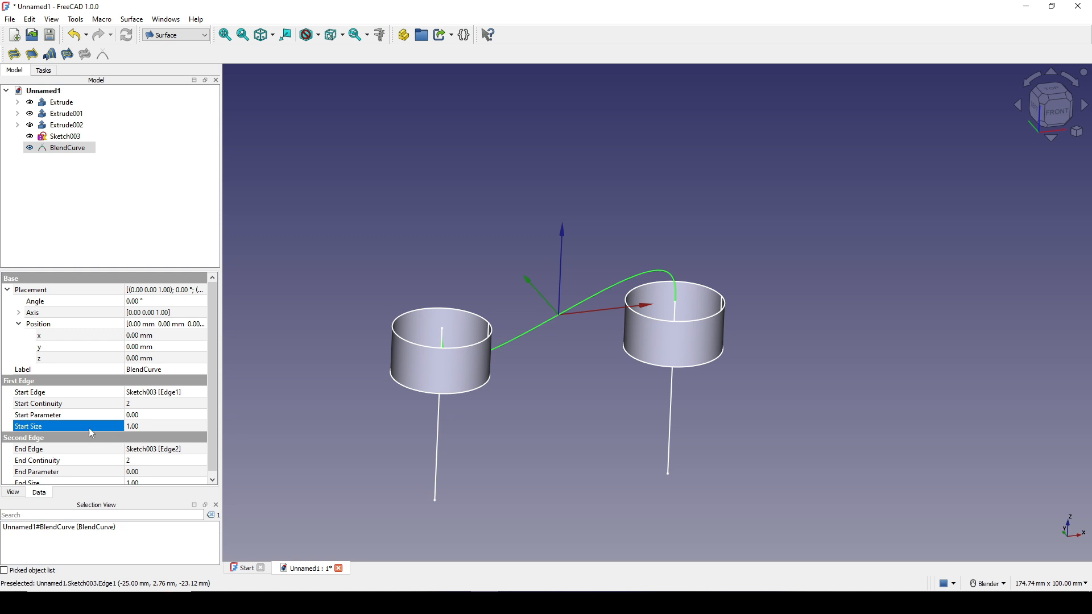
pyautogui.click(157, 427)
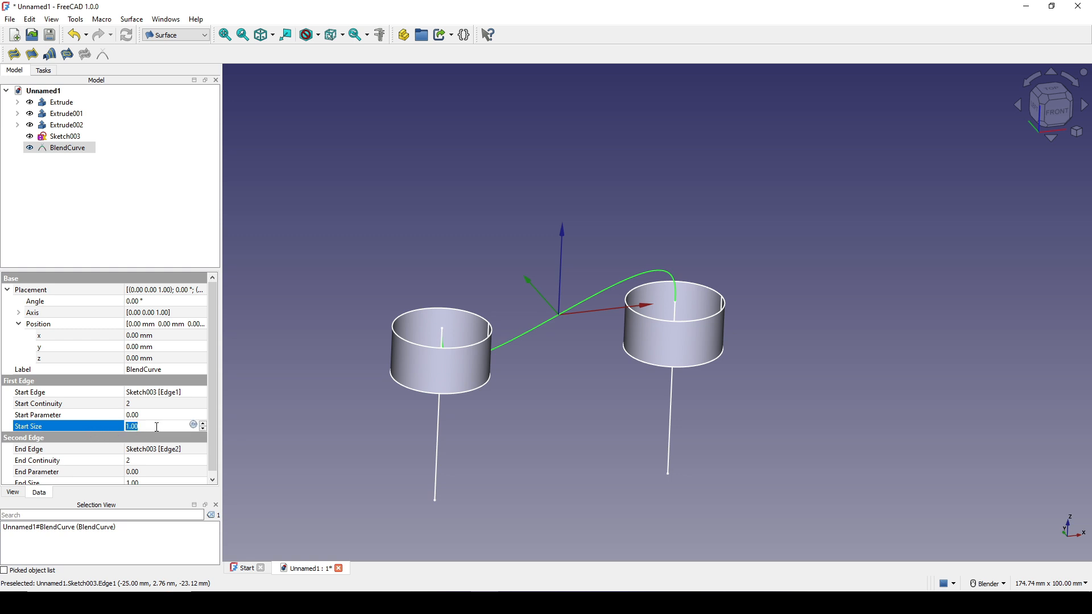
pyautogui.write('-1')
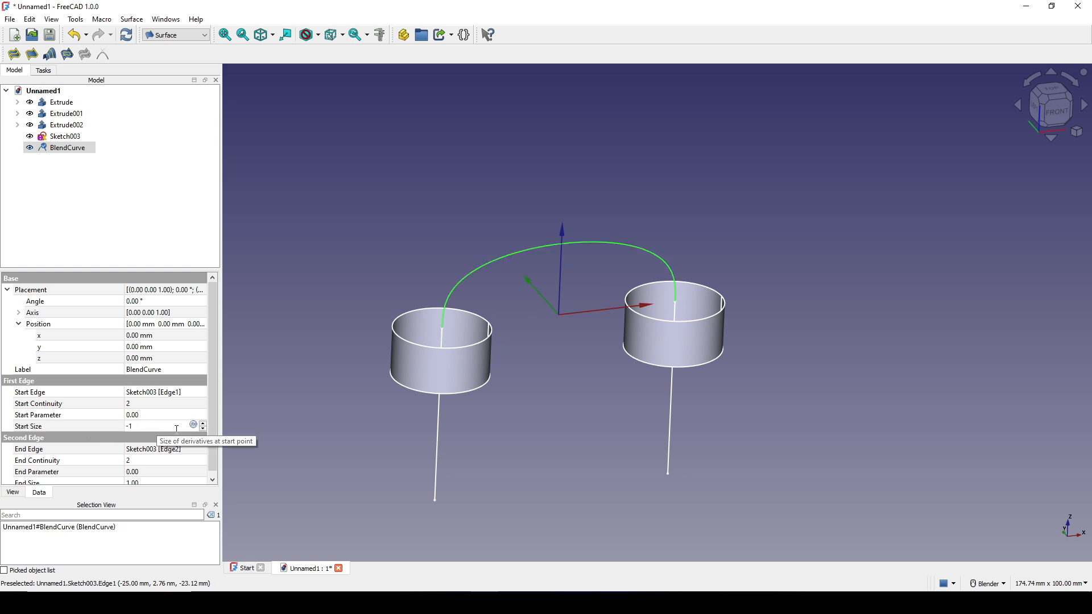
# Show the source sketches Sketch and Sketch001 nested under Extrude and Extrude001.
pyautogui.keyDown('shift'); pyautogui.moveTo(477, 357); pyautogui.dragTo(463, 358, button='middle'); pyautogui.keyUp('shift')
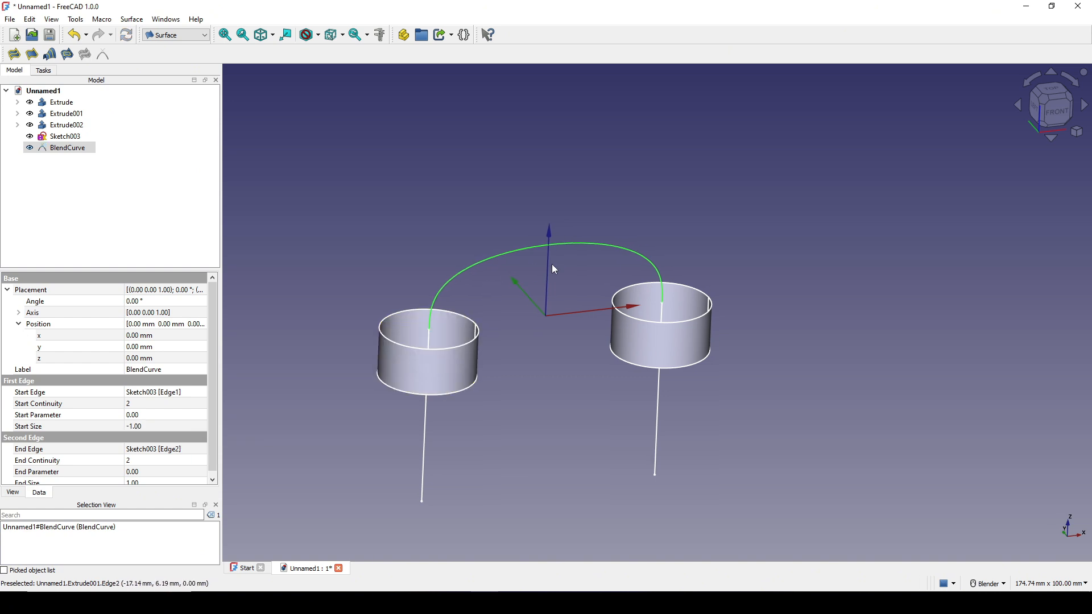
pyautogui.click(567, 392)
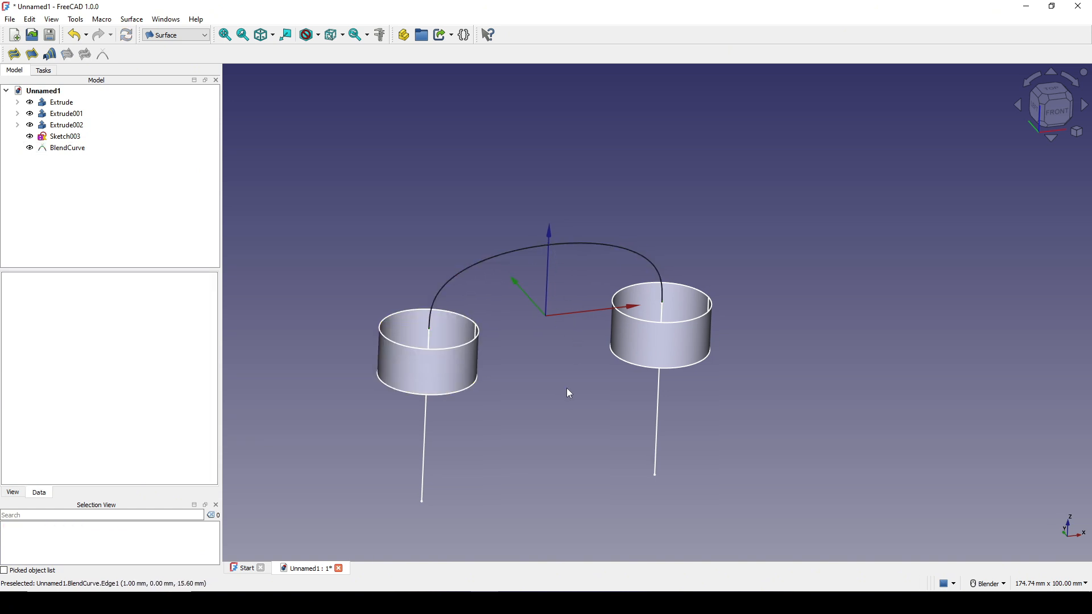
pyautogui.keyDown('shift'); pyautogui.moveTo(542, 366); pyautogui.dragTo(539, 372, button='middle'); pyautogui.keyUp('shift')
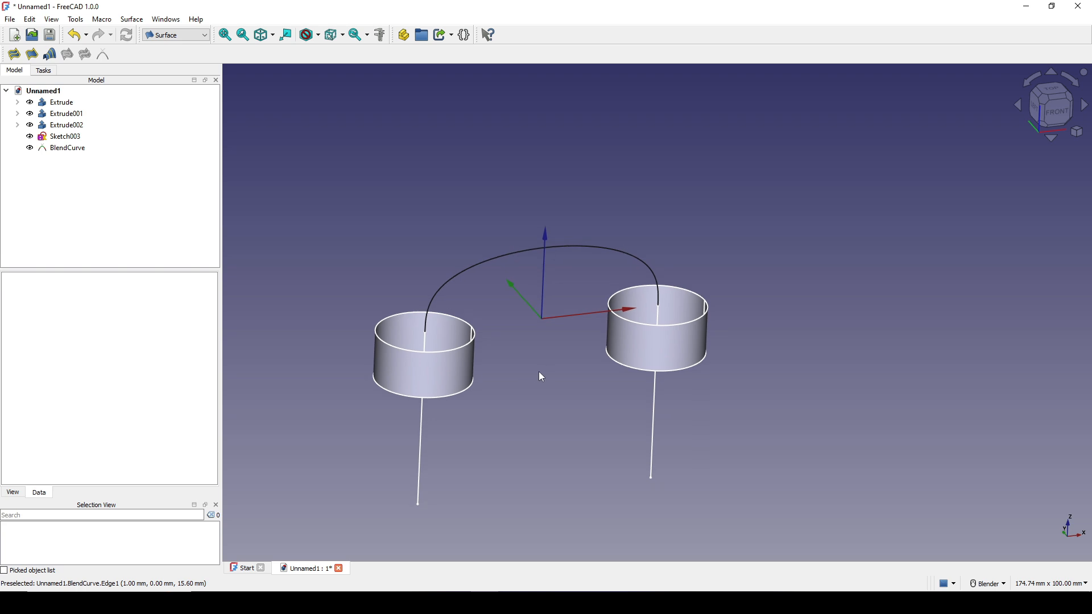
pyautogui.click(18, 103)
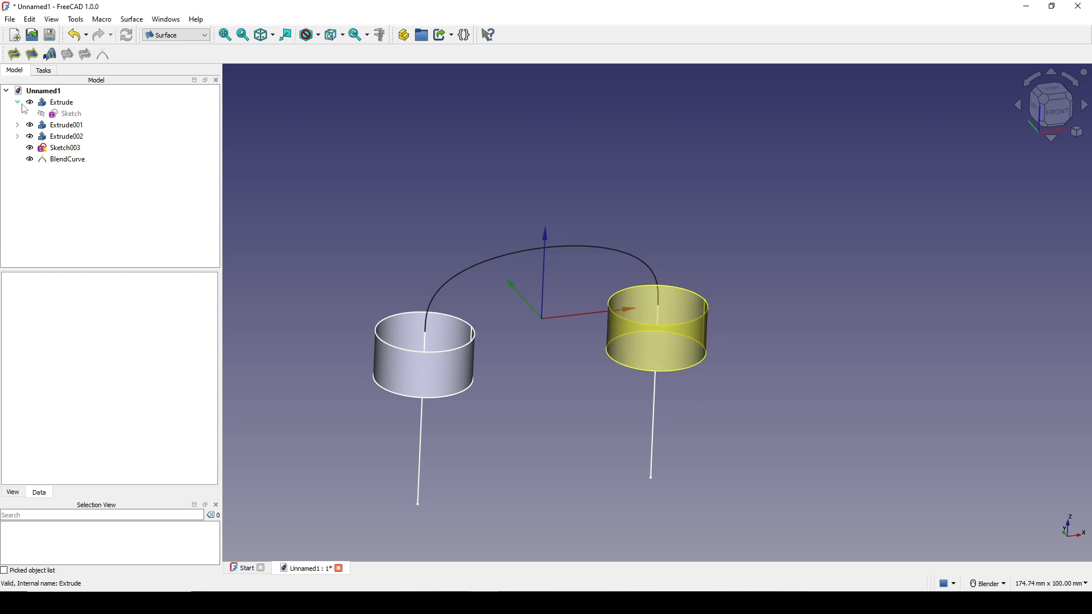
pyautogui.click(18, 125)
pyautogui.click(73, 114)
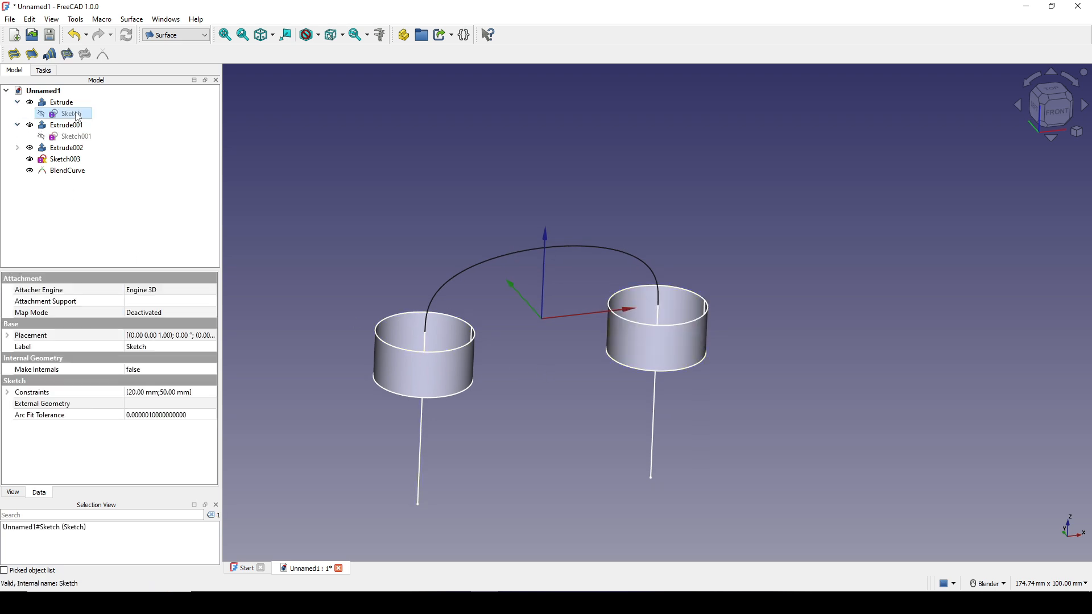
pyautogui.keyDown('ctrl'); pyautogui.click(83, 138); pyautogui.keyUp('ctrl')
pyautogui.press('space')
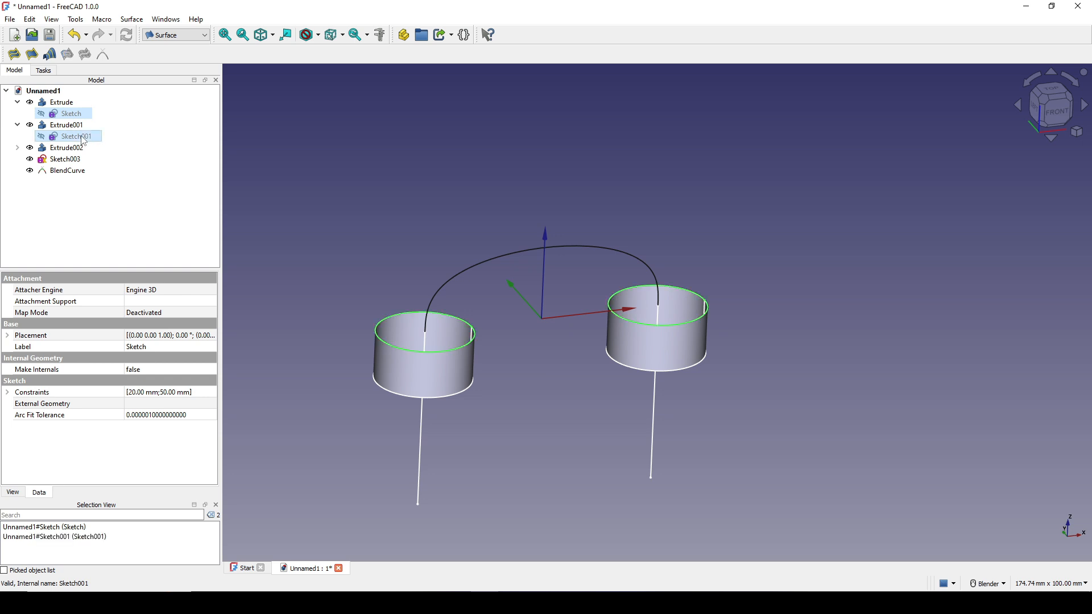
pyautogui.moveTo(537, 337); pyautogui.dragTo(500, 329, button='middle')
pyautogui.click(554, 361)
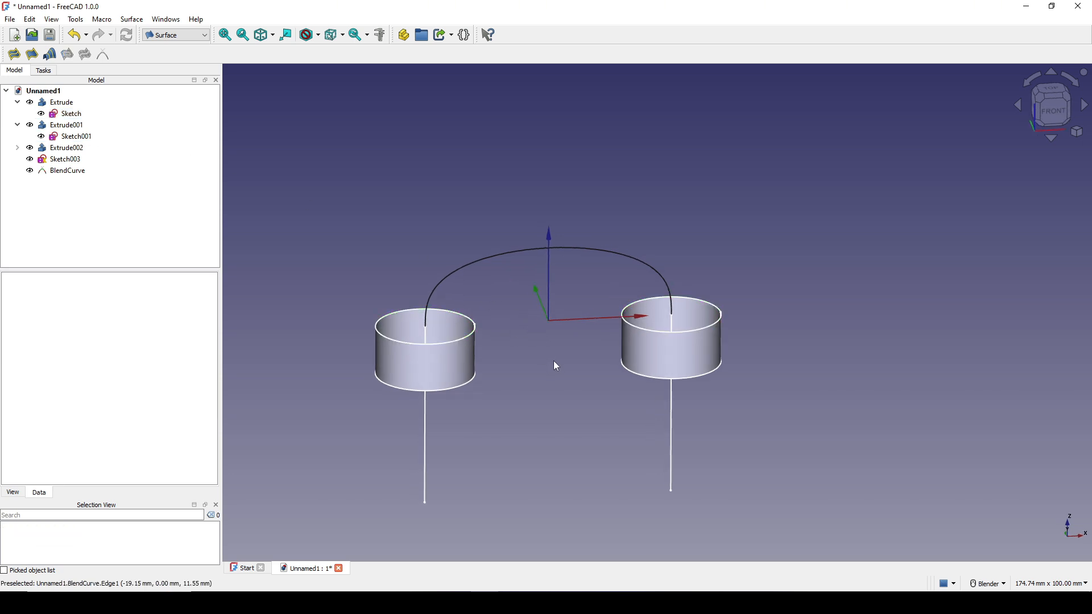
# Clear the blend curve selection and switch to the Part workbench.
pyautogui.moveTo(554, 360); pyautogui.dragTo(554, 350, button='middle')
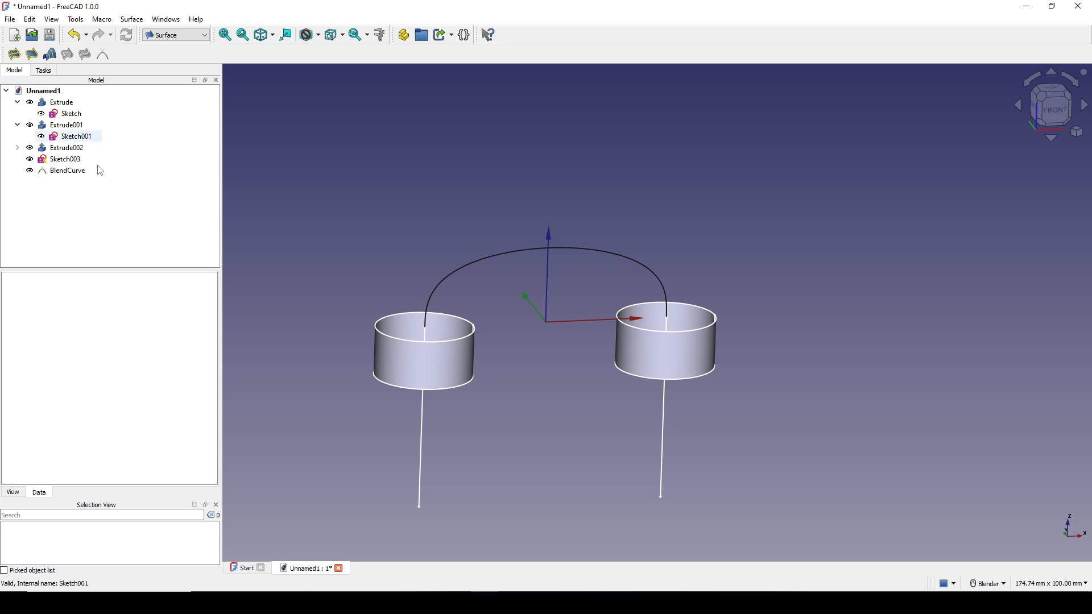
pyautogui.scroll(2, 476, 295)
pyautogui.click(469, 264)
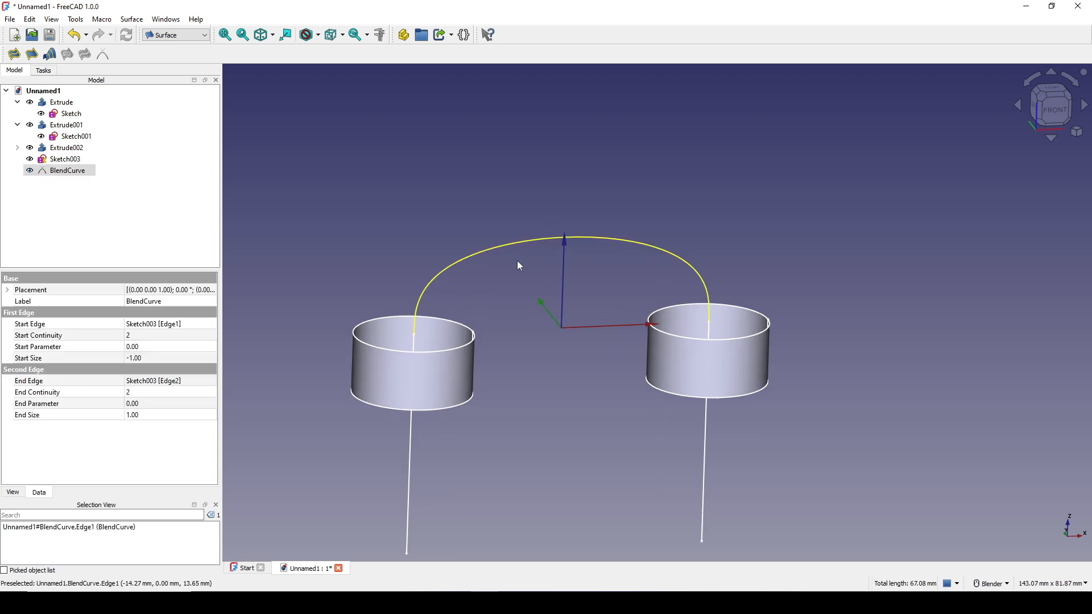
pyautogui.moveTo(517, 260); pyautogui.dragTo(539, 252, button='middle')
pyautogui.click(575, 273)
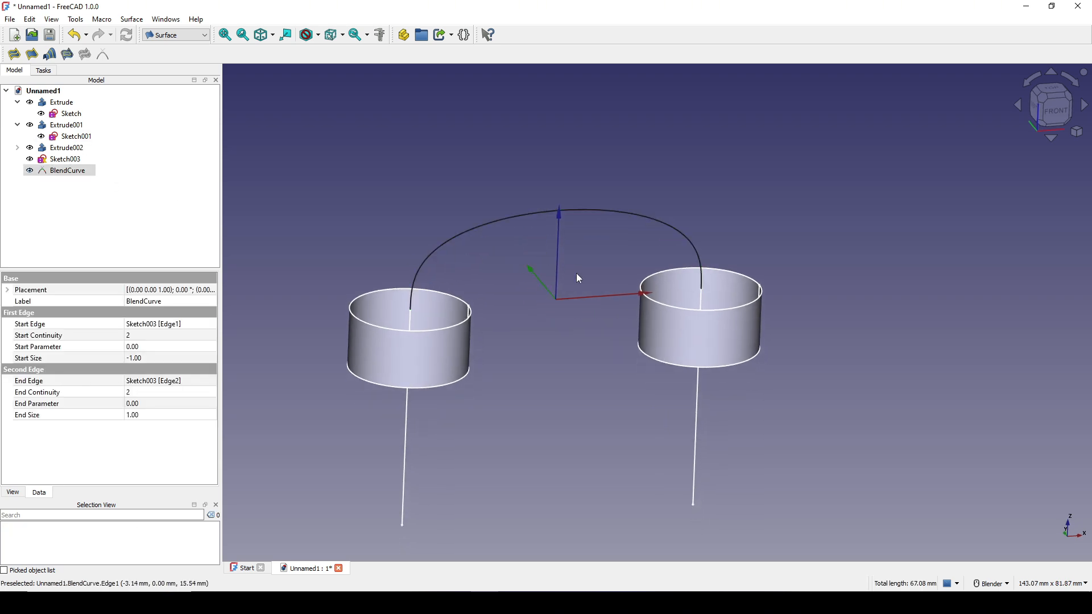
pyautogui.click(184, 35)
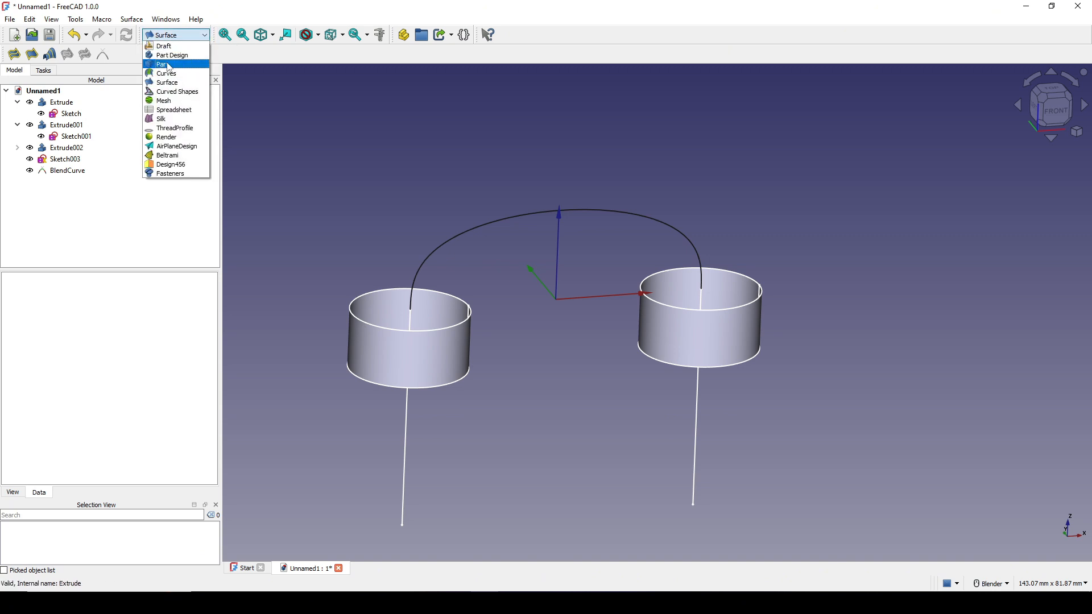
pyautogui.click(166, 62)
pyautogui.keyDown('shift'); pyautogui.moveTo(557, 264); pyautogui.dragTo(522, 243, button='middle'); pyautogui.keyUp('shift')
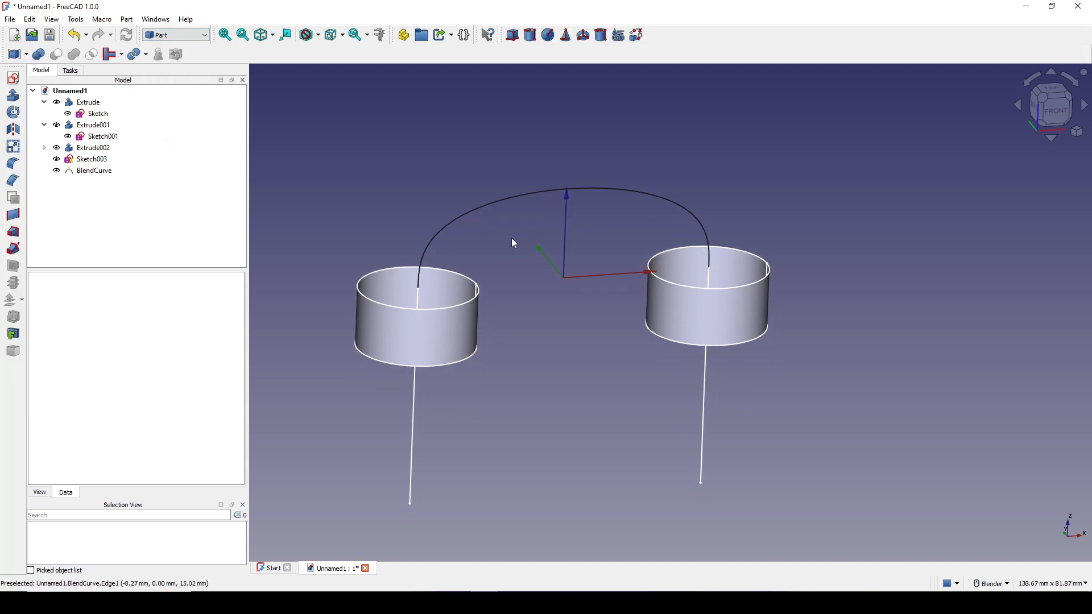
# Sweep the profiles Sketch and Sketch001 along the blend curve as a non-solid surface with Frenet enabled.
pyautogui.click(13, 249)
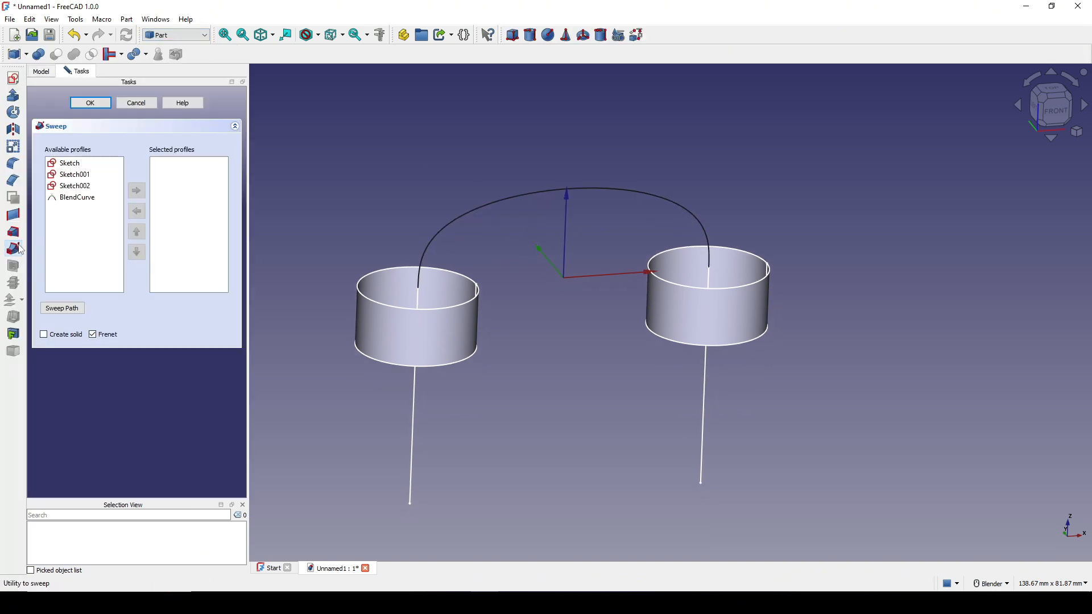
pyautogui.click(90, 164)
pyautogui.click(136, 191)
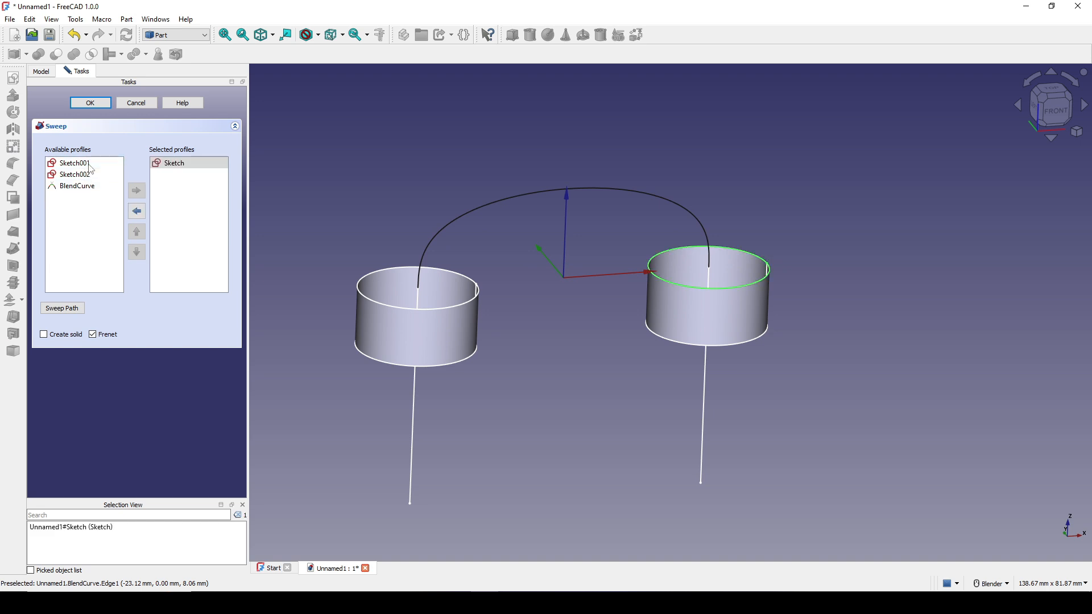
pyautogui.click(74, 163)
pyautogui.click(136, 190)
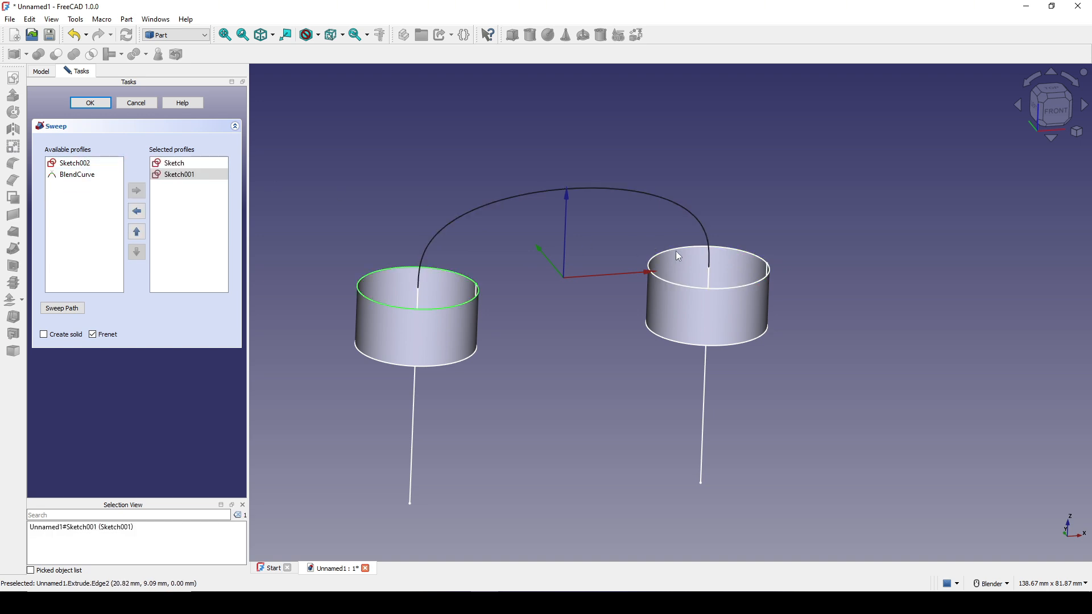
pyautogui.click(78, 308)
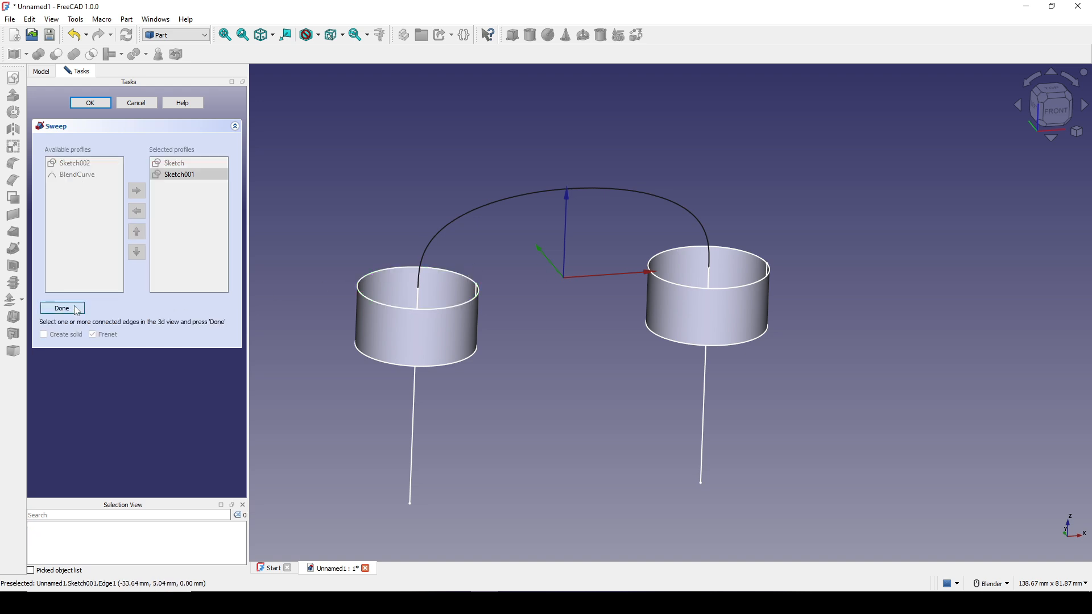
pyautogui.click(496, 203)
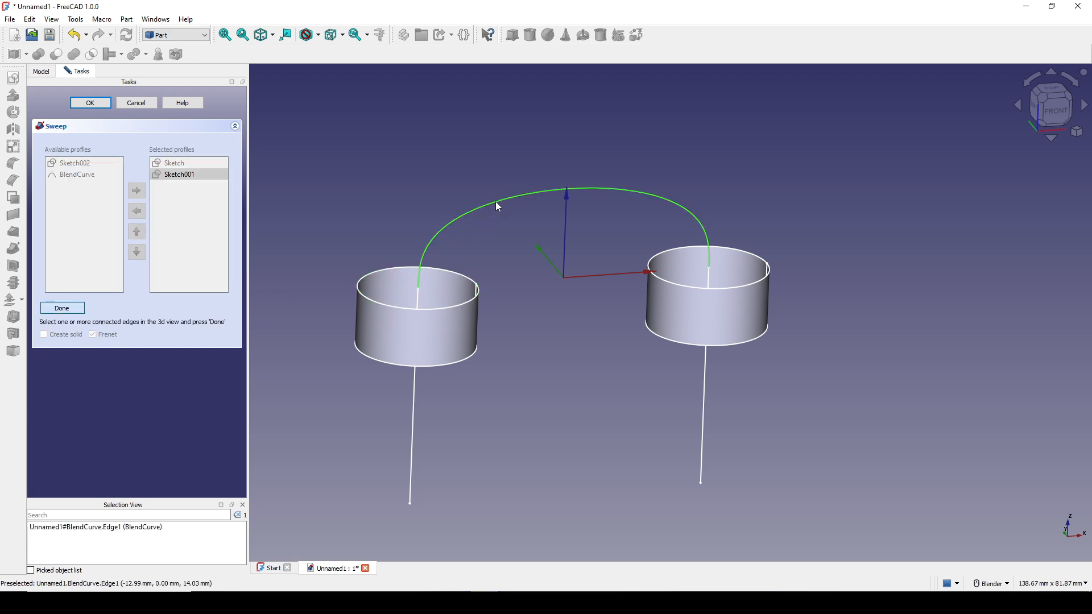
pyautogui.click(62, 307)
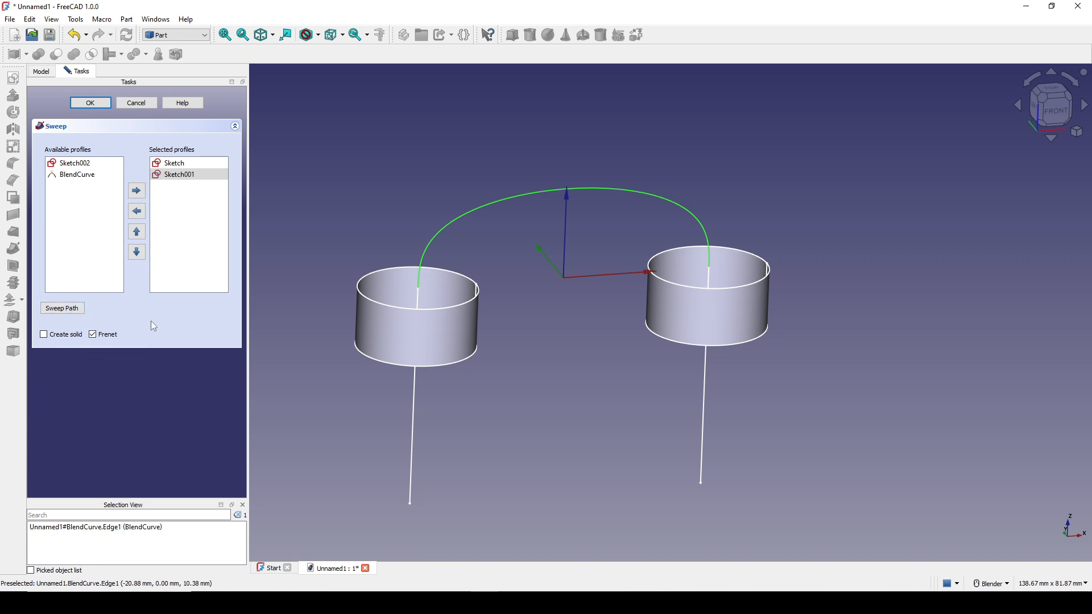
pyautogui.click(104, 104)
# Examine the swept bend's inner edge and its transitions into the two extruded rings.
pyautogui.moveTo(578, 345); pyautogui.dragTo(554, 324, button='middle')
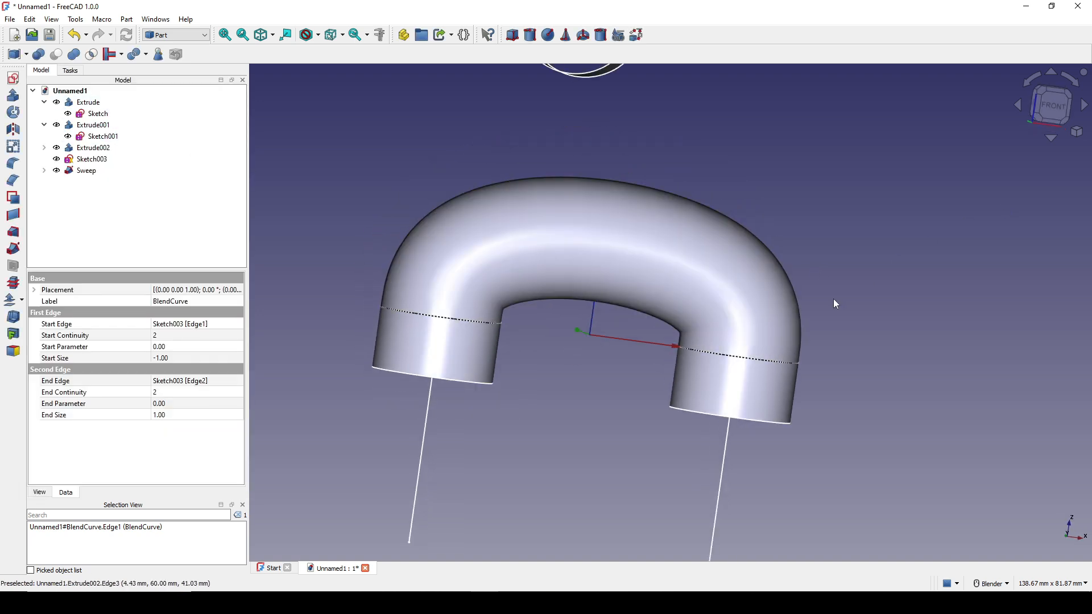
pyautogui.moveTo(836, 302); pyautogui.dragTo(1006, 239, button='middle')
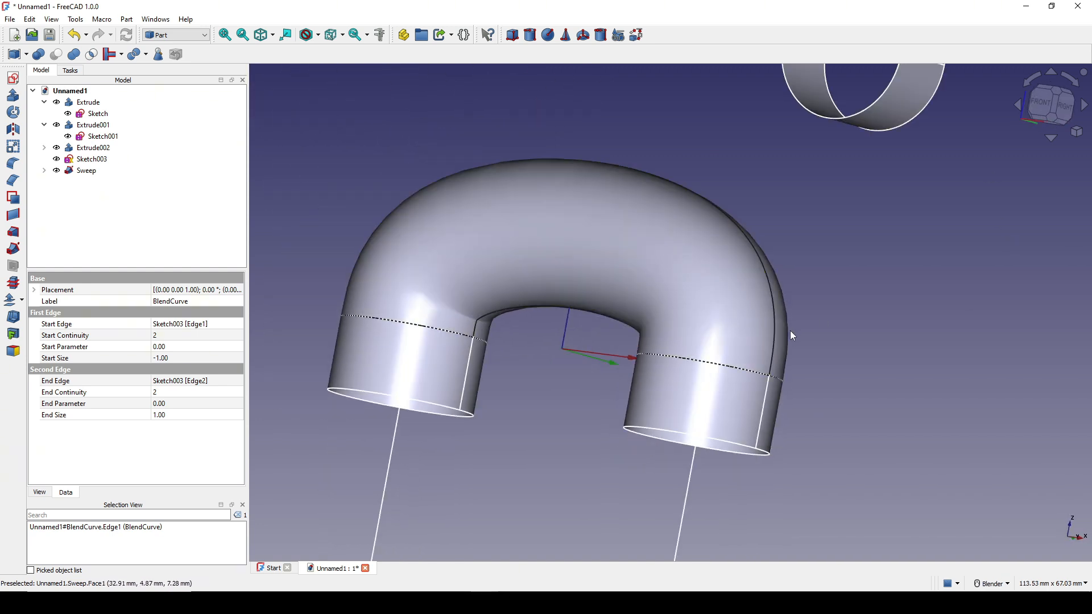
pyautogui.scroll(5, 790, 330)
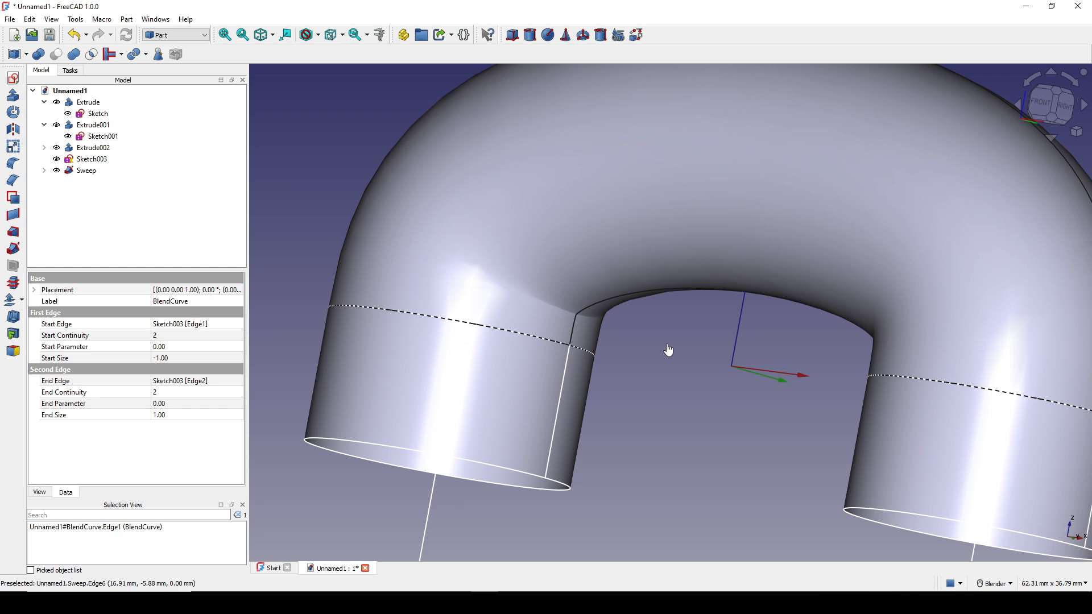
pyautogui.moveTo(622, 335)
pyautogui.mouseDown(button='middle')
pyautogui.moveTo(636, 317)
pyautogui.moveTo(662, 341)
pyautogui.moveTo(663, 360)
pyautogui.moveTo(699, 372)
pyautogui.mouseUp(button='middle')
pyautogui.scroll(3, 509, 316)
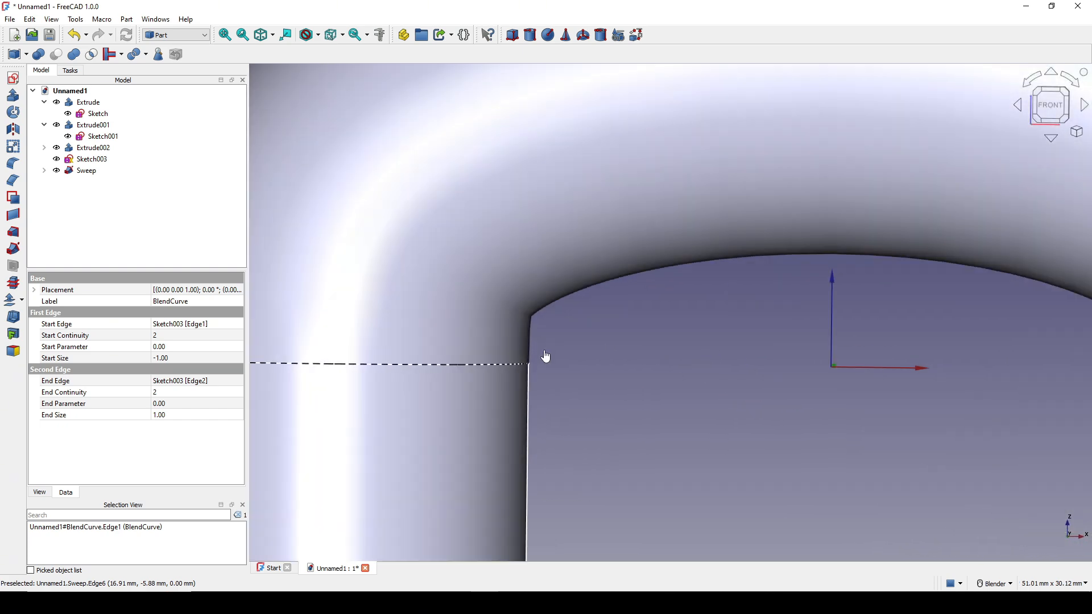
pyautogui.scroll(2, 534, 323)
pyautogui.moveTo(551, 352)
pyautogui.mouseDown(button='middle')
pyautogui.moveTo(541, 351)
pyautogui.moveTo(566, 335)
pyautogui.mouseUp(button='middle')
pyautogui.scroll(2, 572, 316)
pyautogui.scroll(-7, 546, 301)
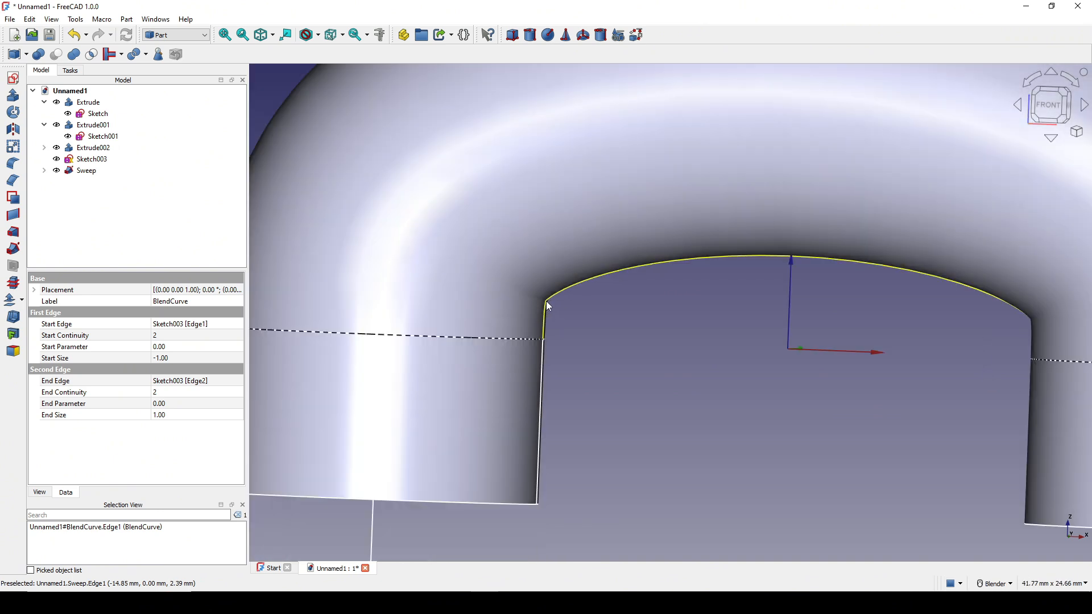
pyautogui.scroll(1, 659, 329)
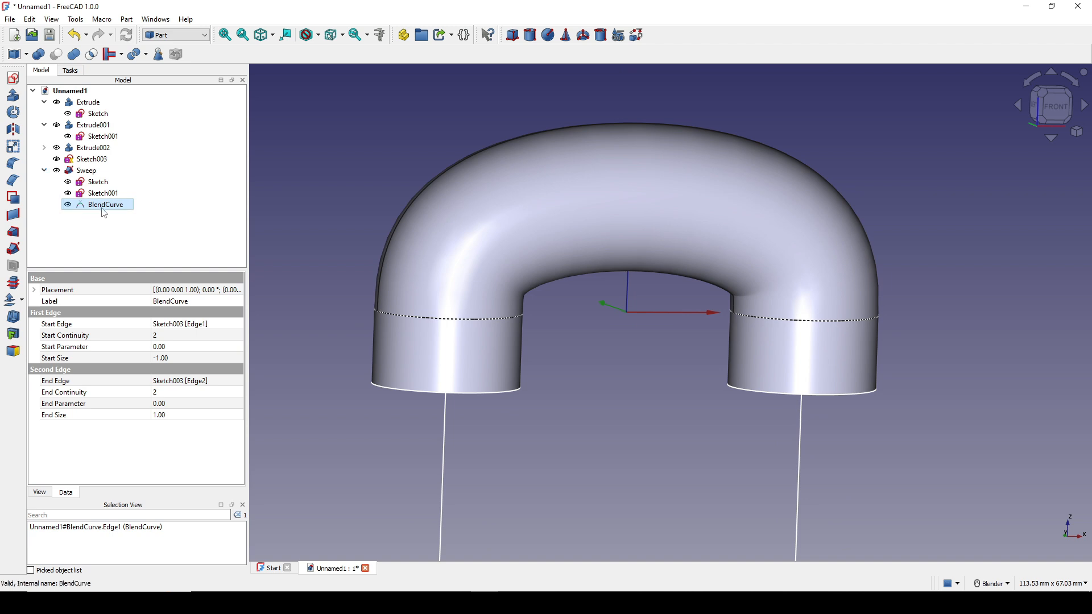
# Set the sweep's blend curve to Start Size -1.5 and End Size 1.5.
pyautogui.scroll(-5, 549, 278)
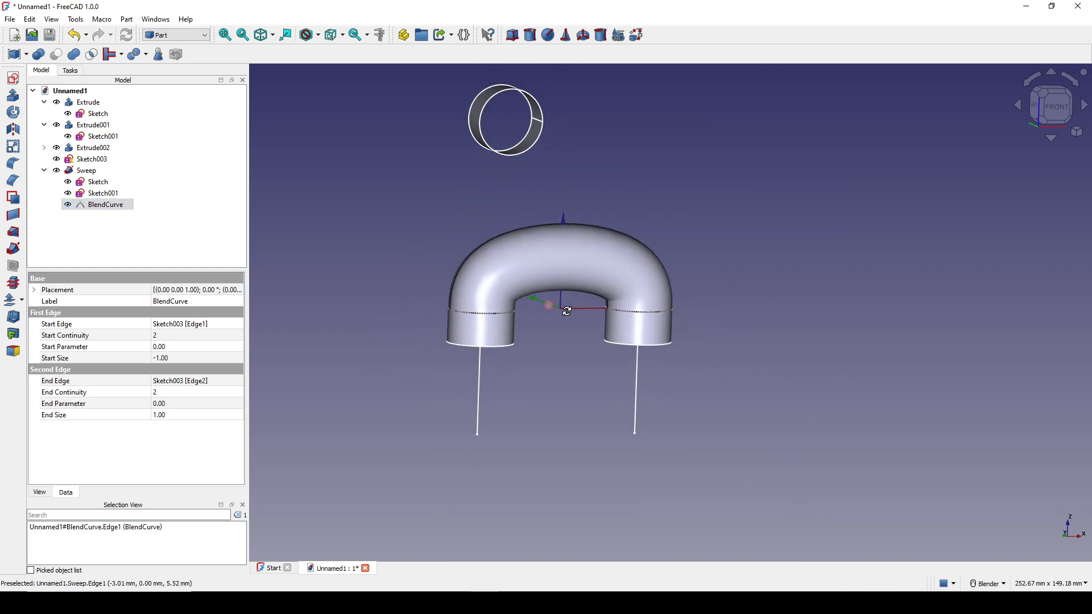
pyautogui.click(178, 357)
pyautogui.write('-')
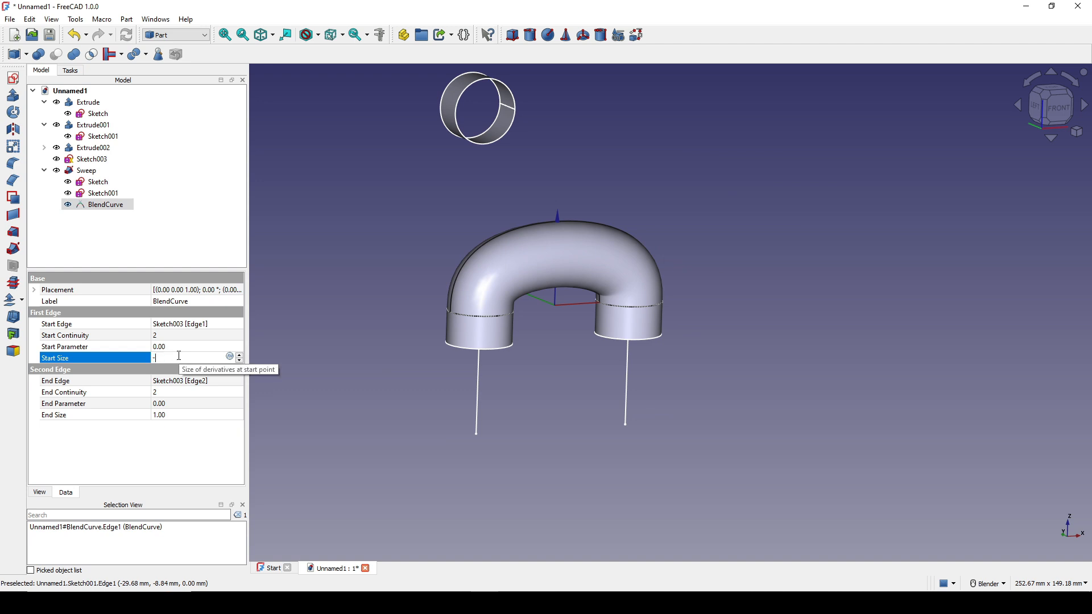
pyautogui.write('1.5')
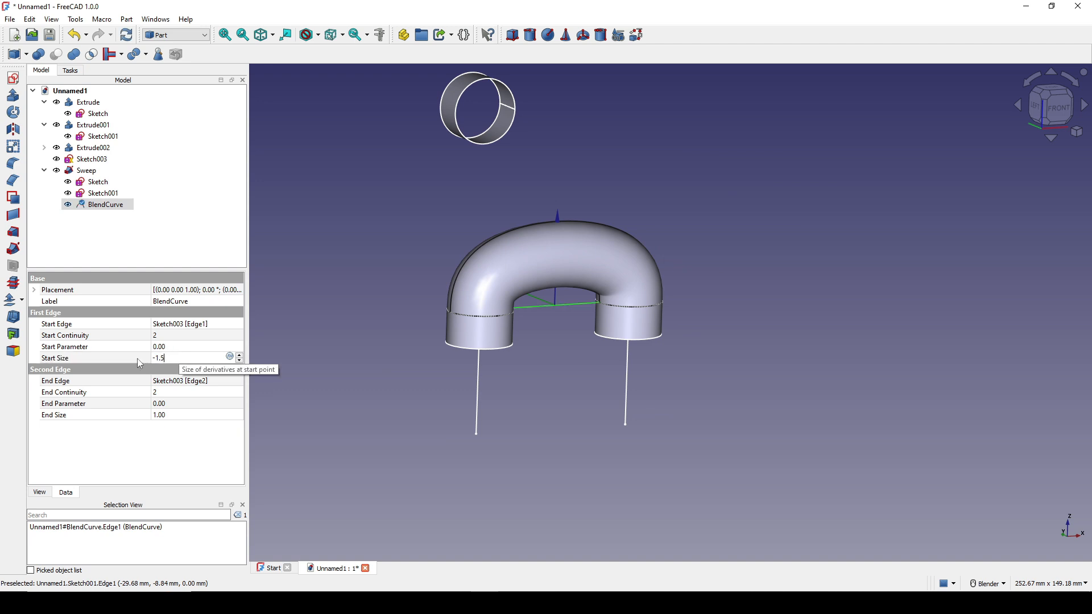
pyautogui.press('Return')
pyautogui.click(174, 416)
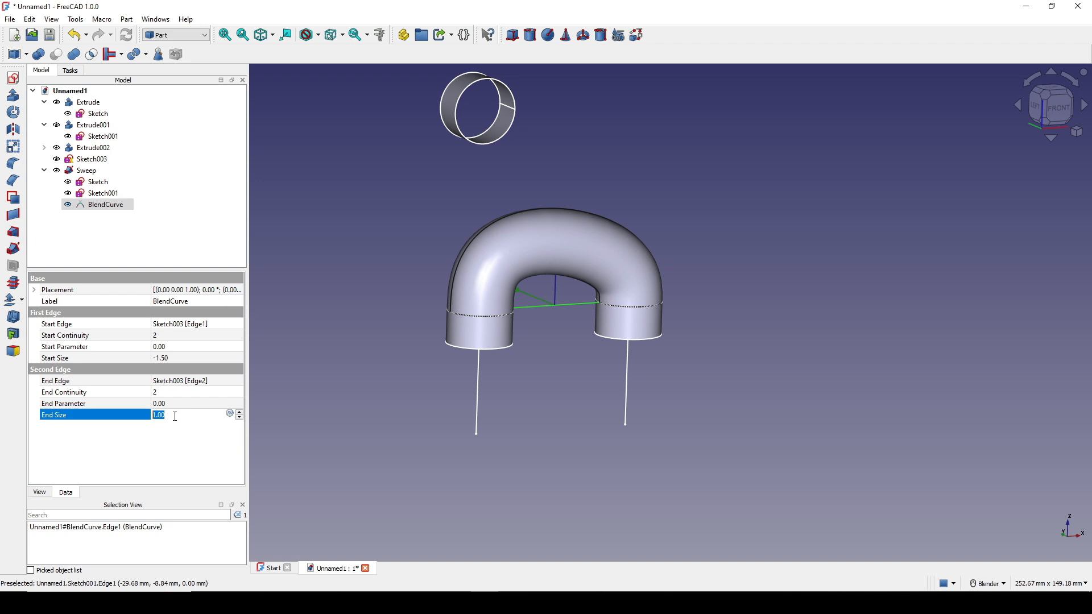
pyautogui.write('1.5')
pyautogui.press('Return')
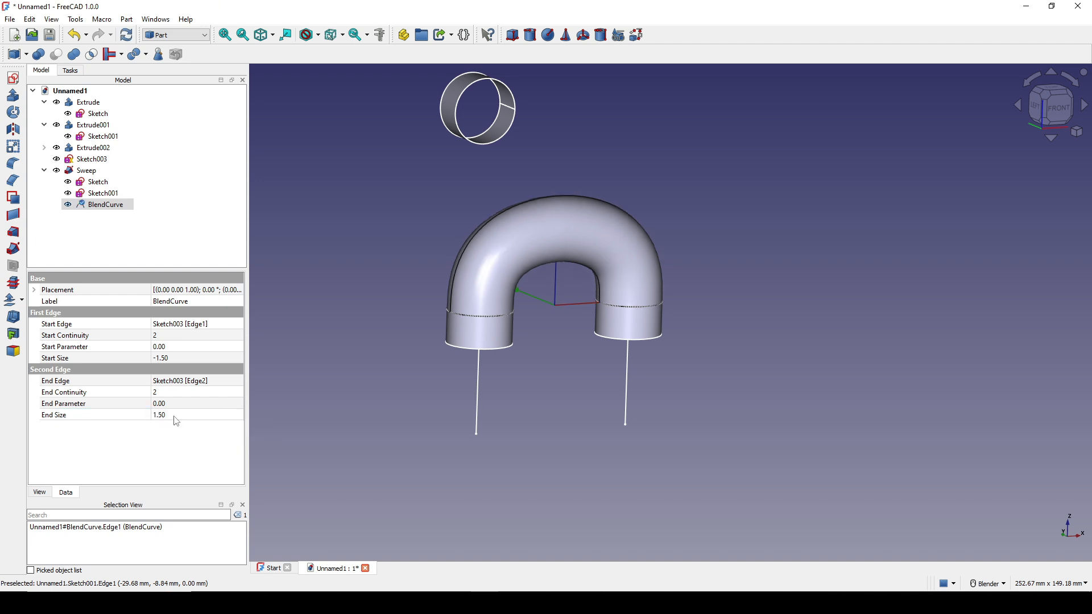
# Inspect the reshaped bend from several angles and its position relative to the third ring.
pyautogui.scroll(3, 631, 268)
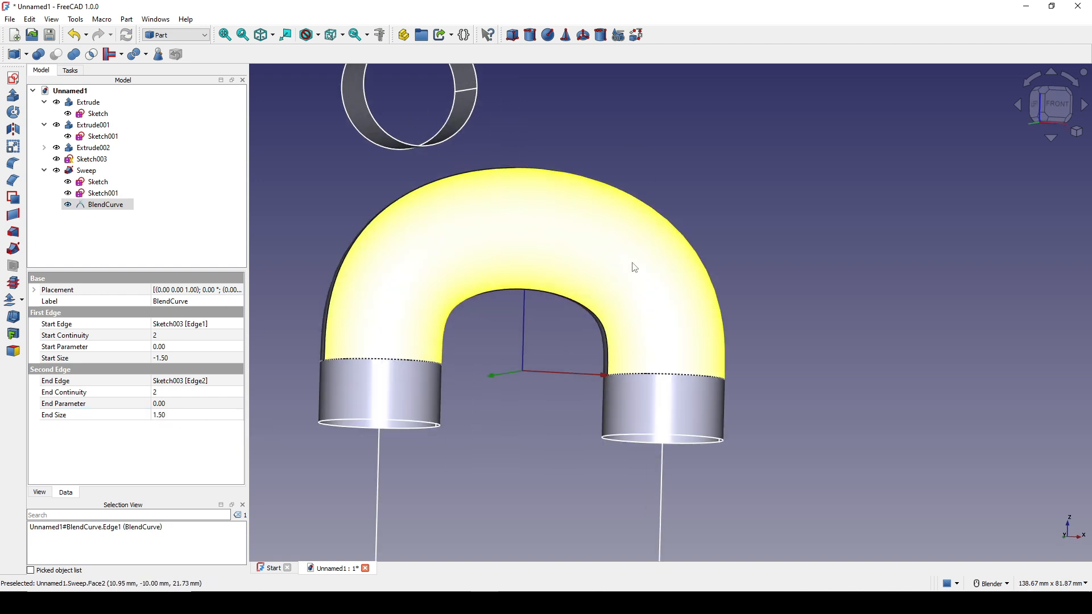
pyautogui.moveTo(631, 268); pyautogui.dragTo(477, 410, button='middle')
pyautogui.scroll(2, 363, 319)
pyautogui.scroll(-2, 462, 342)
pyautogui.click(495, 341)
pyautogui.scroll(-1, 495, 341)
pyautogui.moveTo(495, 341)
pyautogui.mouseDown(button='middle')
pyautogui.moveTo(561, 367)
pyautogui.moveTo(555, 434)
pyautogui.moveTo(453, 327)
pyautogui.moveTo(513, 335)
pyautogui.mouseUp(button='middle')
pyautogui.moveTo(792, 273); pyautogui.dragTo(622, 344, button='middle')
pyautogui.scroll(-2, 591, 390)
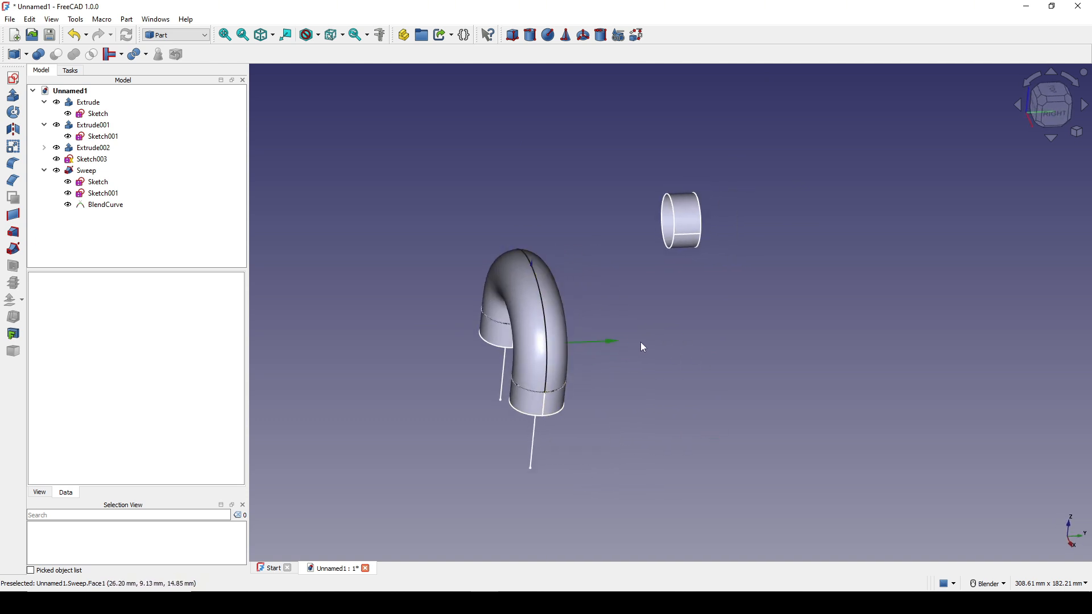
# Mark up a screen capture of the model with red lines along the openings and a curve joining them, and discard the capture.
pyautogui.press('Print')
pyautogui.moveTo(358, 85); pyautogui.dragTo(890, 503)
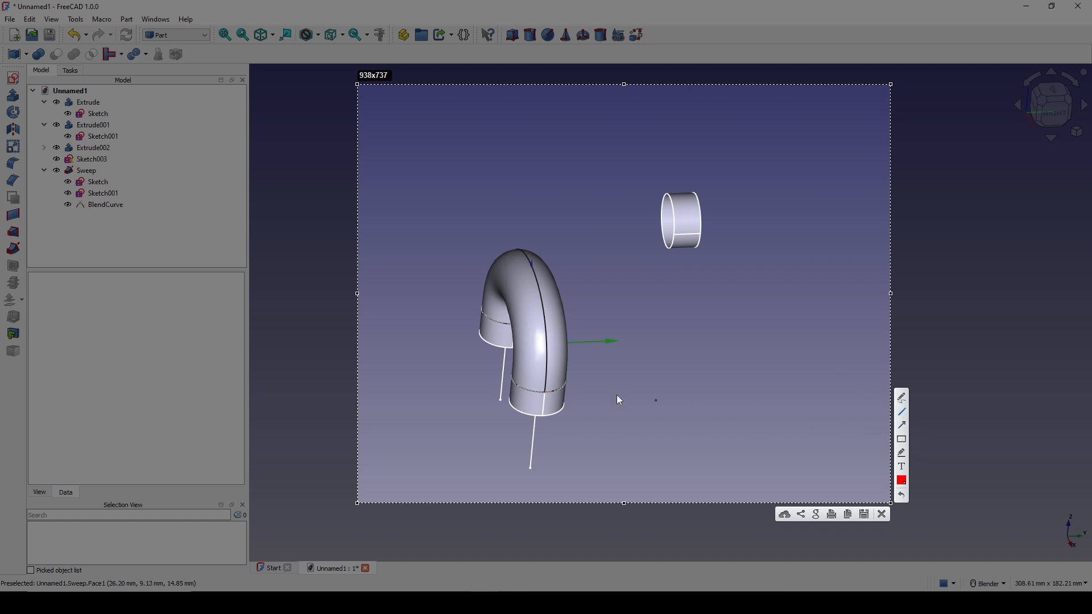
pyautogui.moveTo(519, 332); pyautogui.dragTo(504, 494)
pyautogui.moveTo(674, 223); pyautogui.dragTo(785, 224)
pyautogui.moveTo(919, 218); pyautogui.dragTo(919, 219)
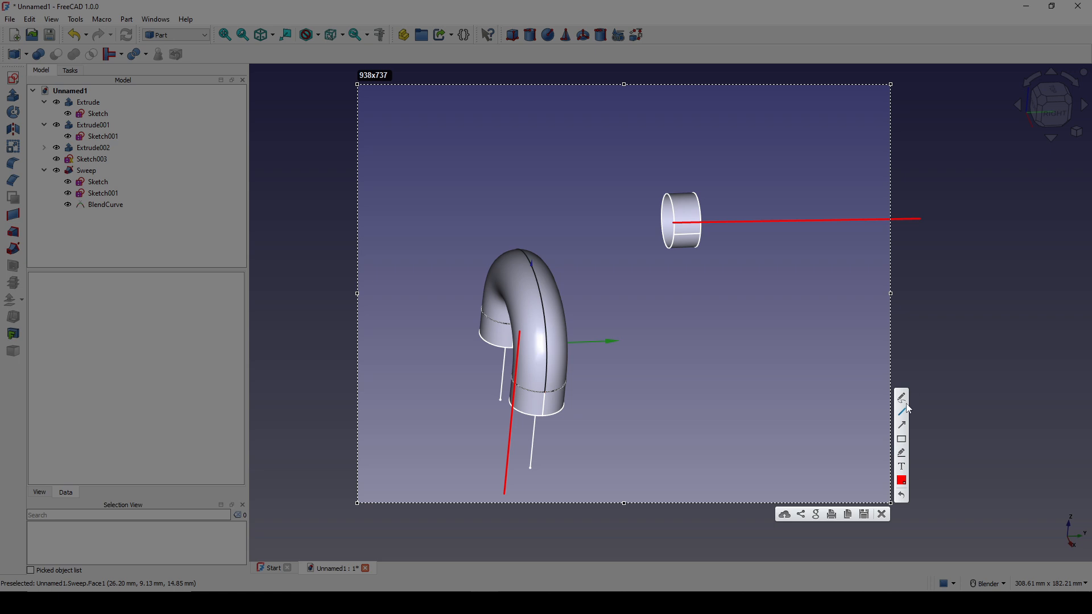
pyautogui.moveTo(521, 345); pyautogui.dragTo(521, 344)
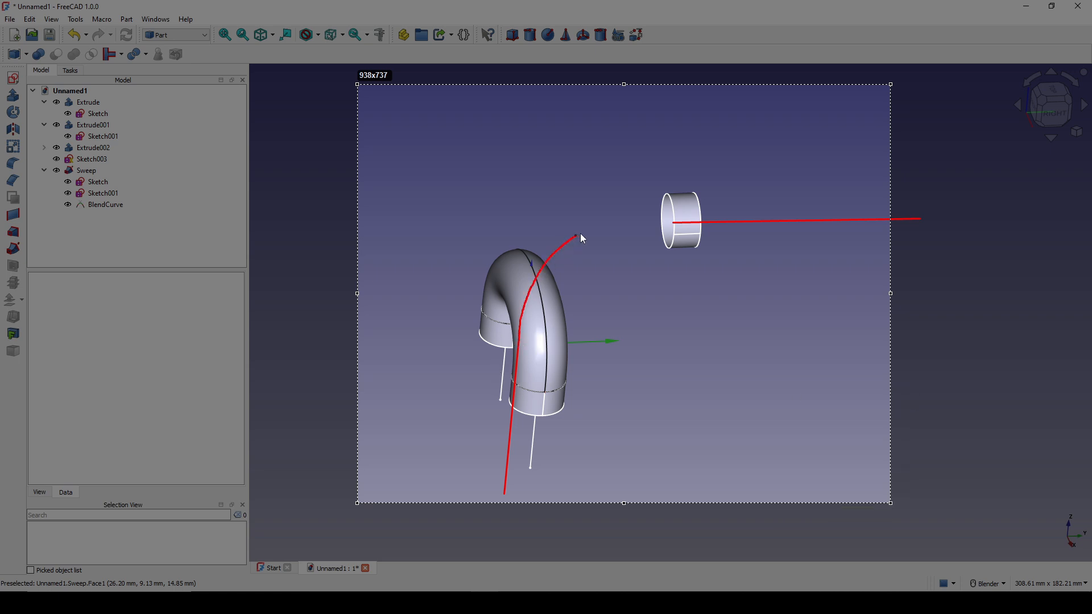
pyautogui.moveTo(671, 228)
pyautogui.mouseDown()
pyautogui.moveTo(664, 196)
pyautogui.moveTo(675, 191)
pyautogui.moveTo(592, 247)
pyautogui.moveTo(610, 244)
pyautogui.mouseUp()
pyautogui.click(880, 516)
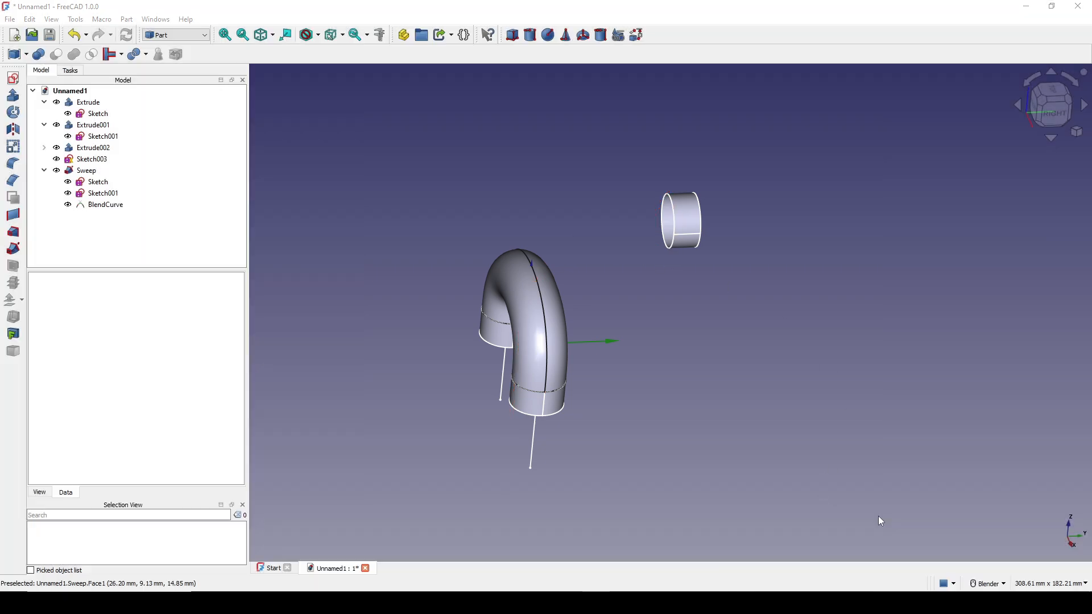
# Create a new sketch on the XZ-Plane with the model seen from the front.
pyautogui.moveTo(744, 373); pyautogui.dragTo(637, 346, button='middle')
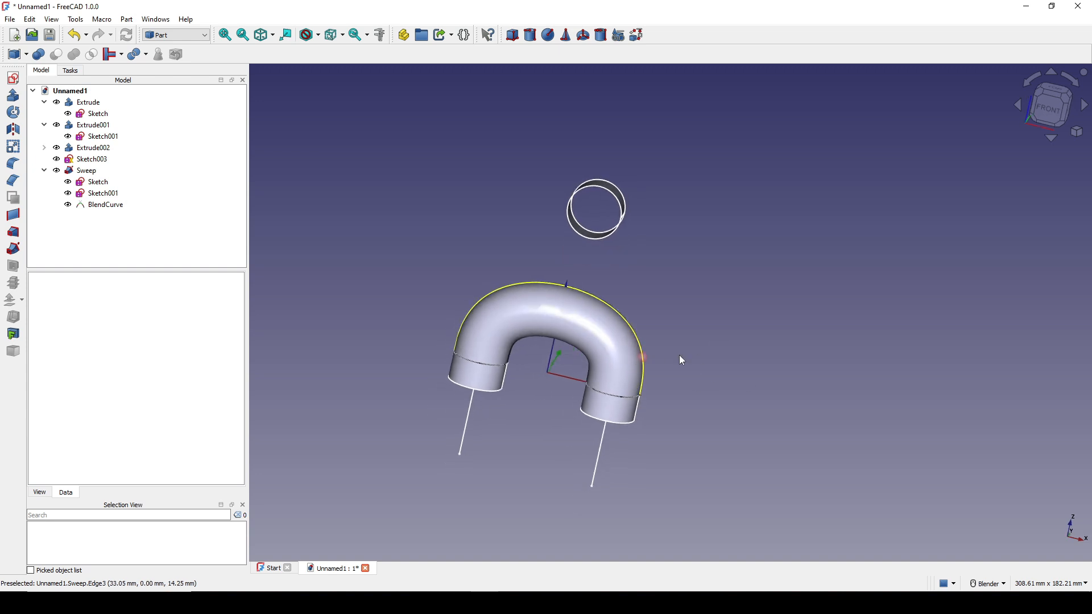
pyautogui.click(1052, 117)
pyautogui.keyDown('shift'); pyautogui.moveTo(808, 215); pyautogui.dragTo(818, 185, button='middle'); pyautogui.keyUp('shift')
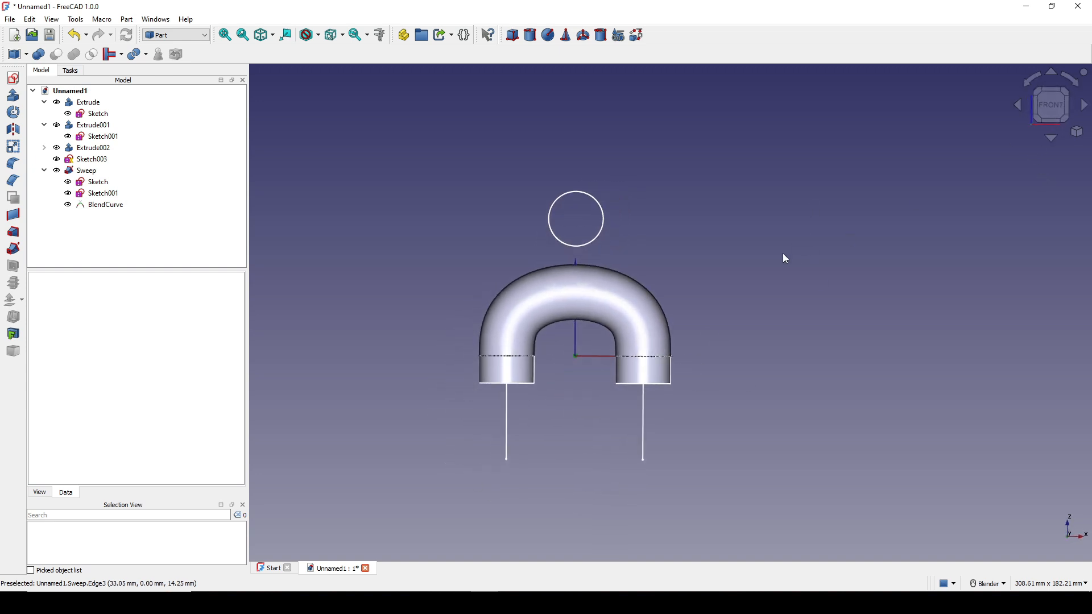
pyautogui.scroll(2, 739, 257)
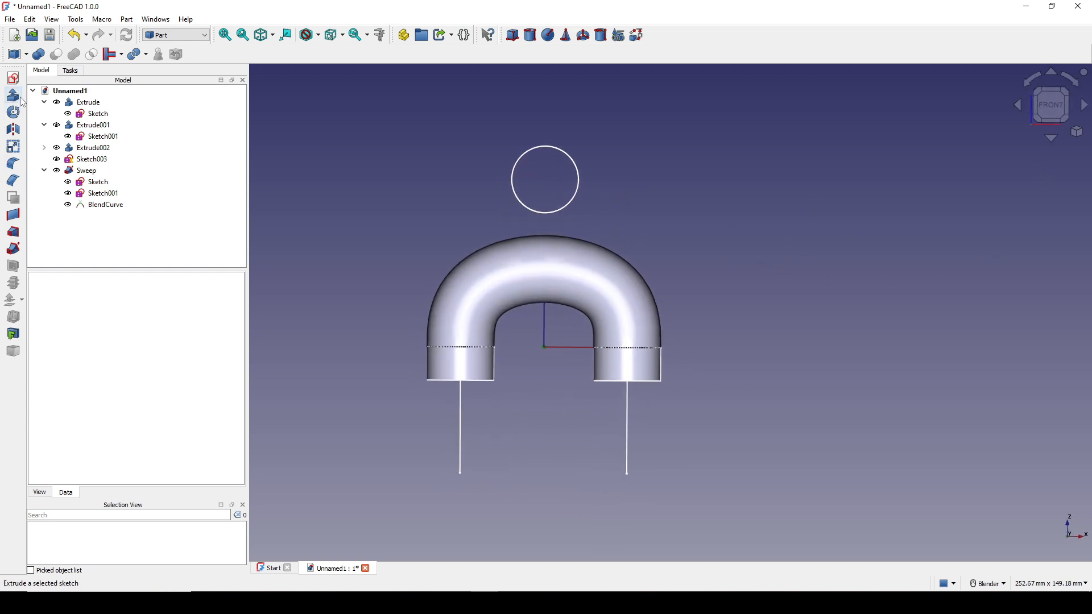
pyautogui.click(13, 78)
pyautogui.click(525, 284)
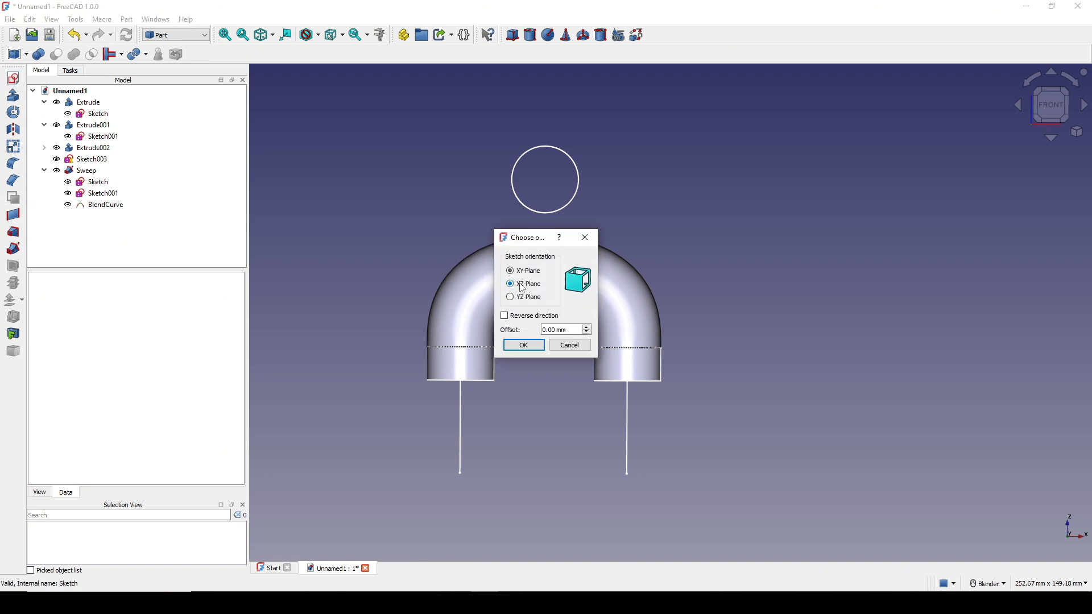
pyautogui.click(532, 345)
# Sketch a vertical line about 34 mm long between the bend's two legs, about 7.5 mm from the vertical axis.
pyautogui.scroll(2, 572, 337)
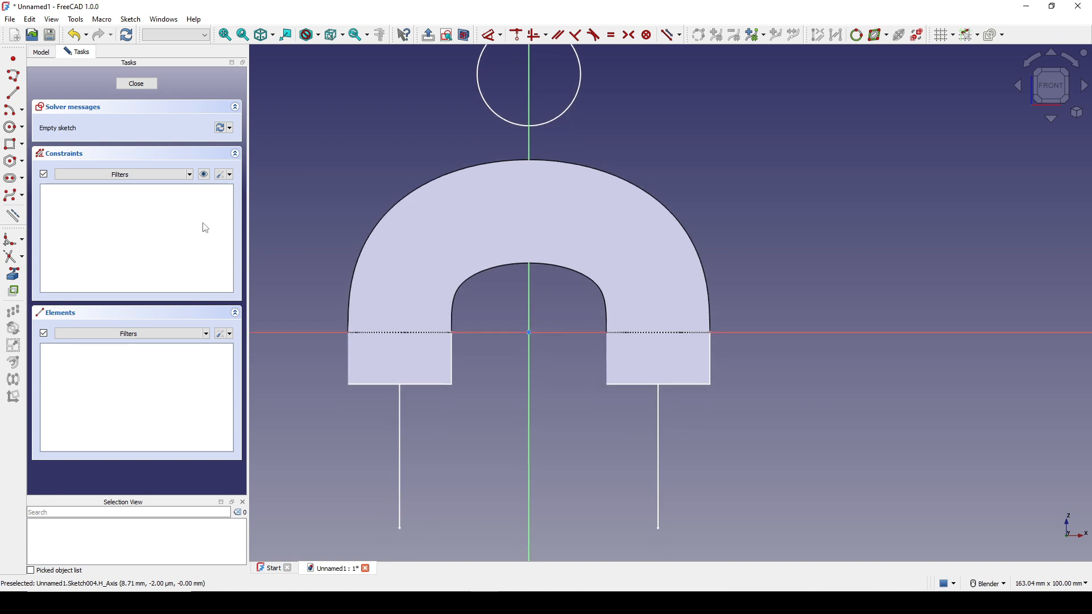
pyautogui.click(17, 97)
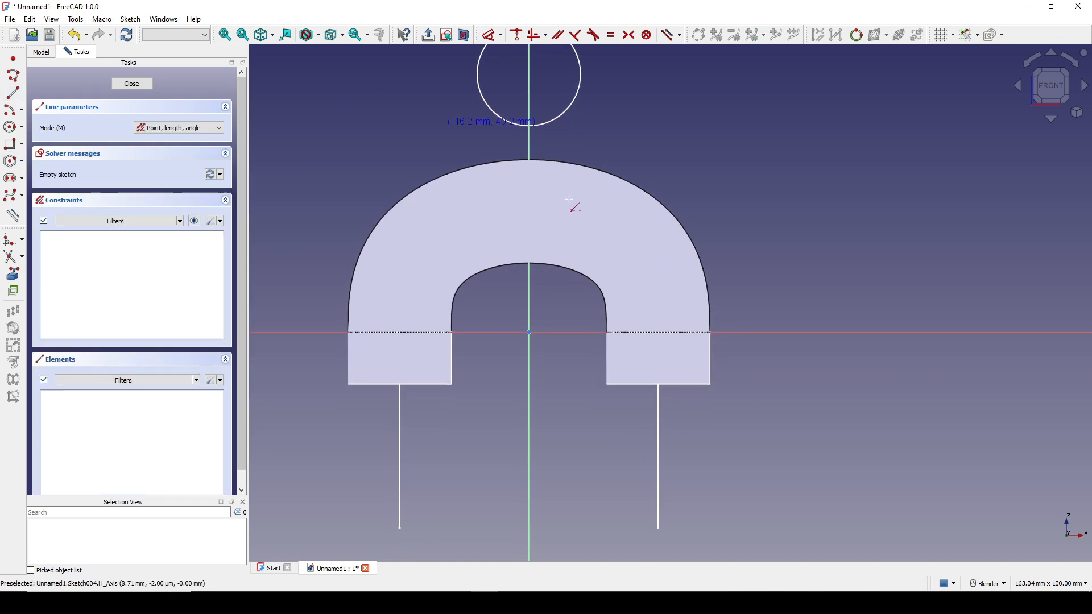
pyautogui.click(566, 290)
pyautogui.click(566, 462)
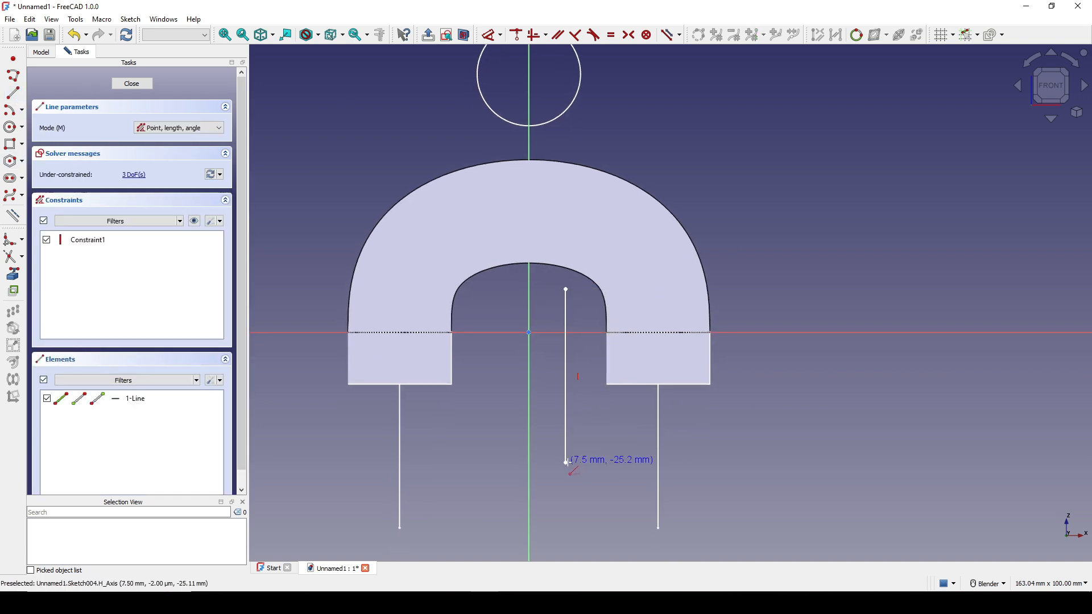
pyautogui.rightClick(655, 423)
pyautogui.keyDown('shift'); pyautogui.moveTo(645, 289); pyautogui.dragTo(624, 326, button='middle'); pyautogui.keyUp('shift')
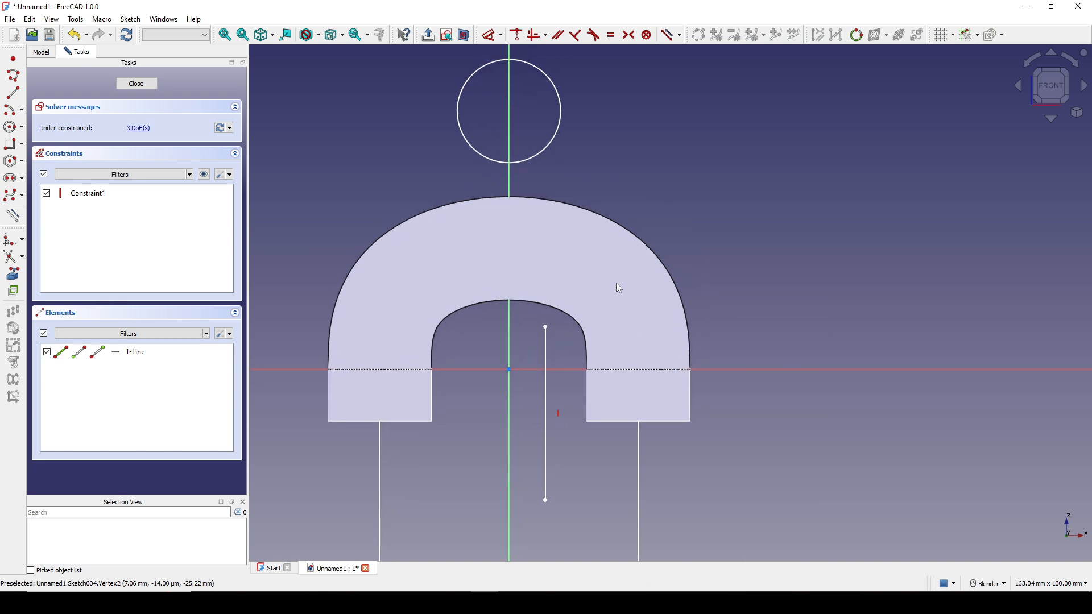
# Show the sketch in section view and bring in the bend's central blend curve as external geometry.
pyautogui.moveTo(618, 289)
pyautogui.keyDown('shift'); pyautogui.mouseDown(button='middle')
pyautogui.moveTo(632, 230)
pyautogui.moveTo(625, 242)
pyautogui.mouseUp(button='middle'); pyautogui.keyUp('shift')
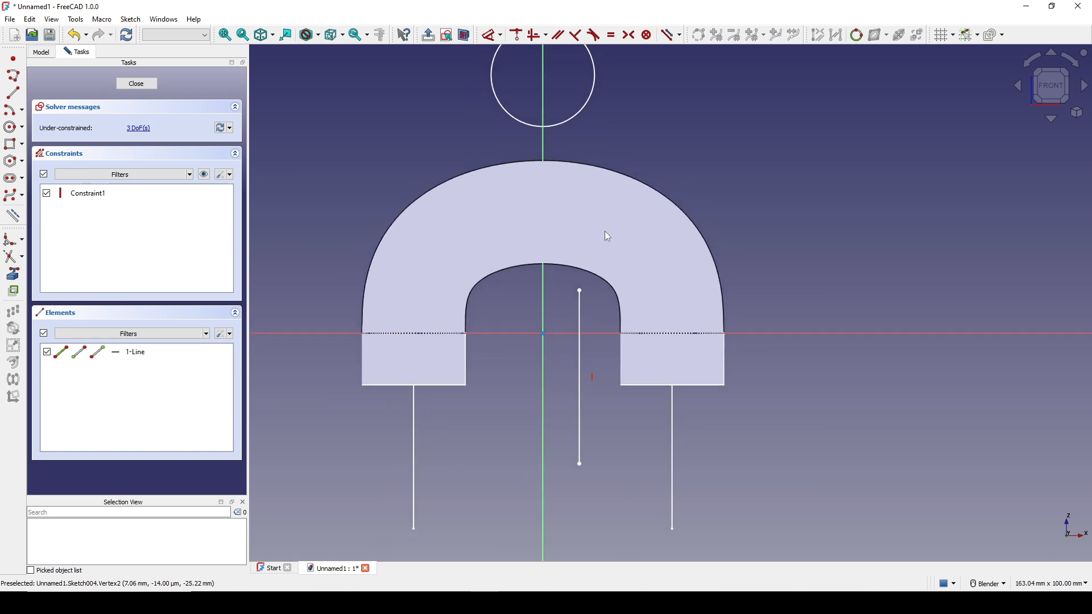
pyautogui.click(463, 37)
pyautogui.scroll(1, 661, 248)
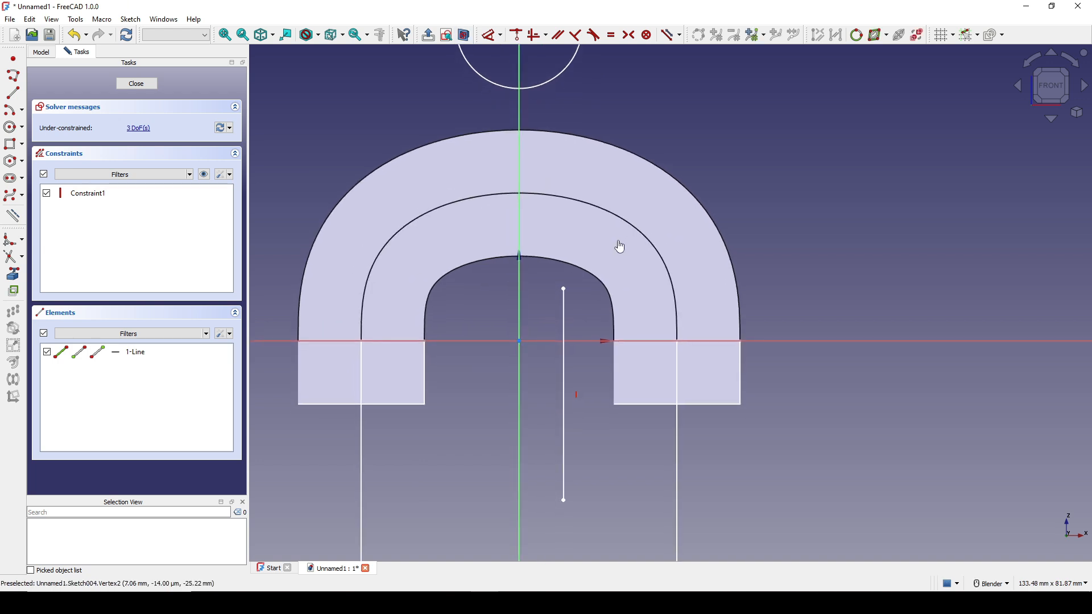
pyautogui.click(13, 274)
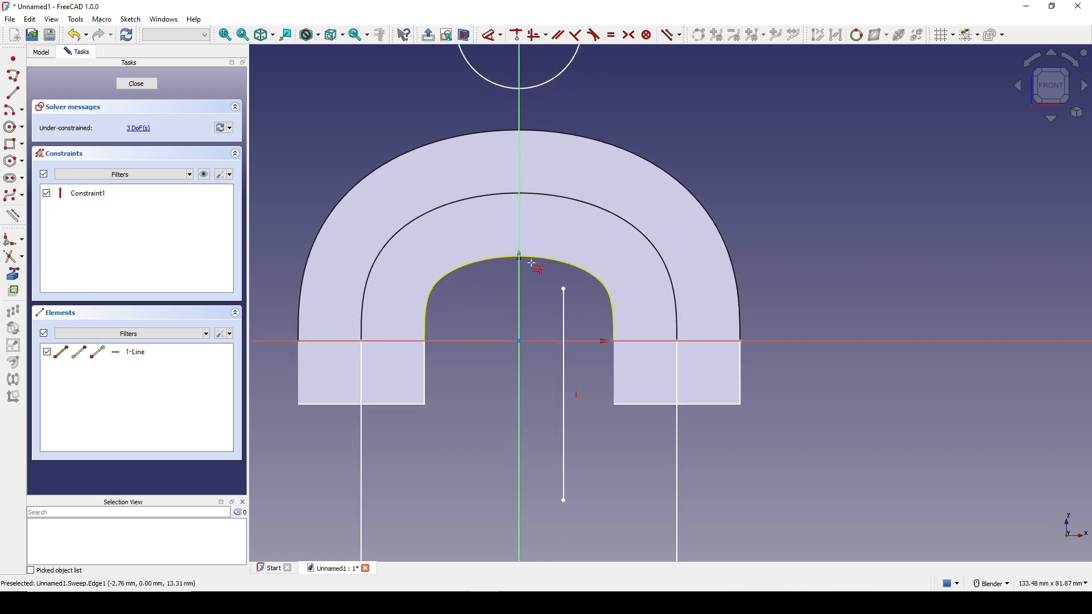
pyautogui.click(566, 202)
pyautogui.keyDown('shift'); pyautogui.moveTo(563, 291); pyautogui.dragTo(558, 320, button='middle'); pyautogui.keyUp('shift')
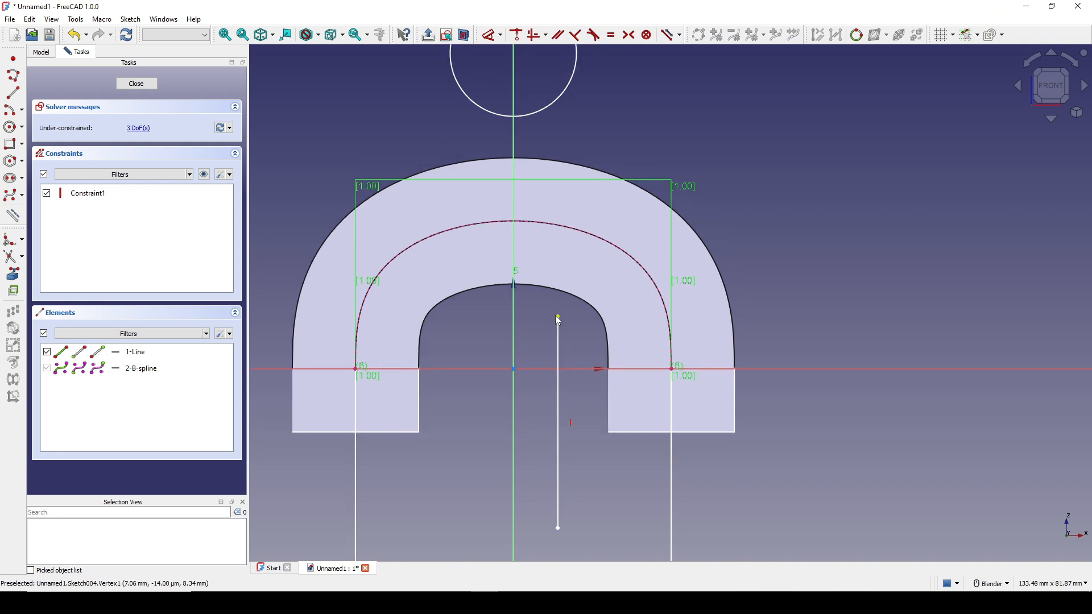
# Constrain the line's upper endpoint onto the blend curve and the vertical axis, and close the sketch.
pyautogui.click(557, 317)
pyautogui.click(549, 220)
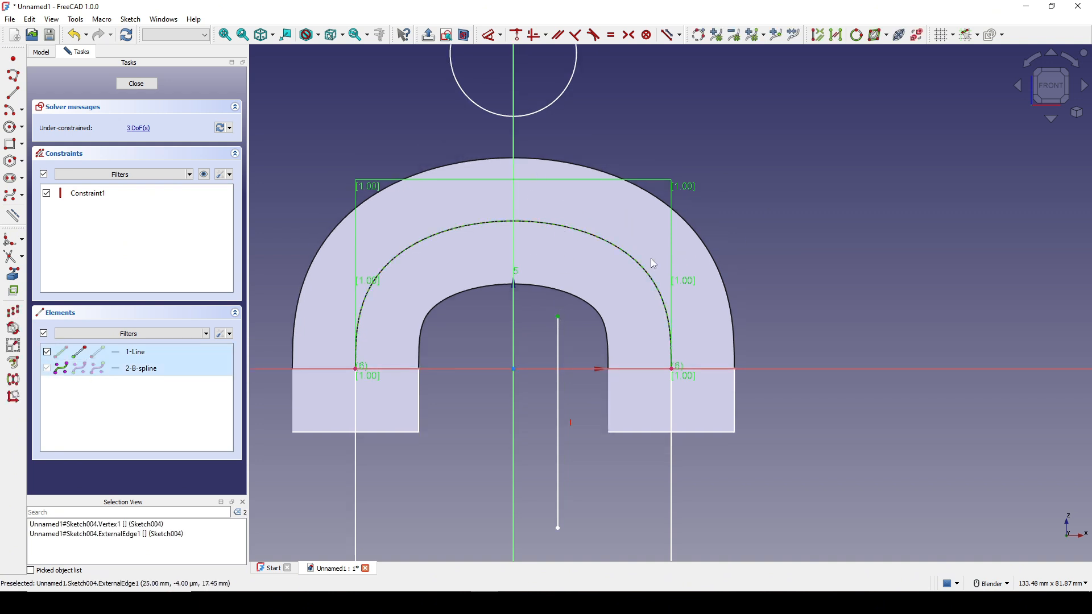
pyautogui.press('c')
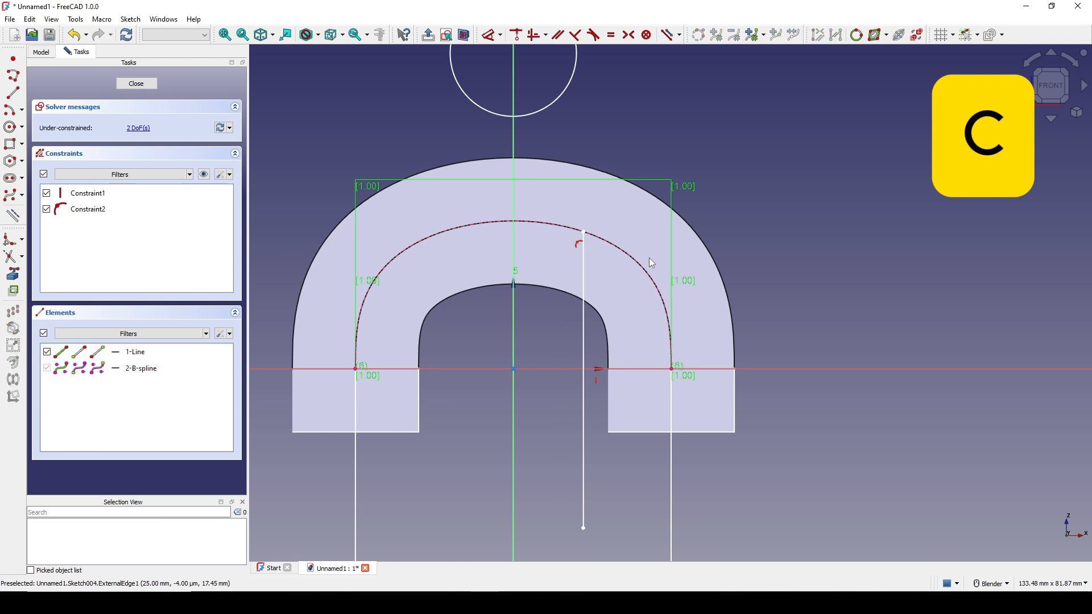
pyautogui.click(601, 224)
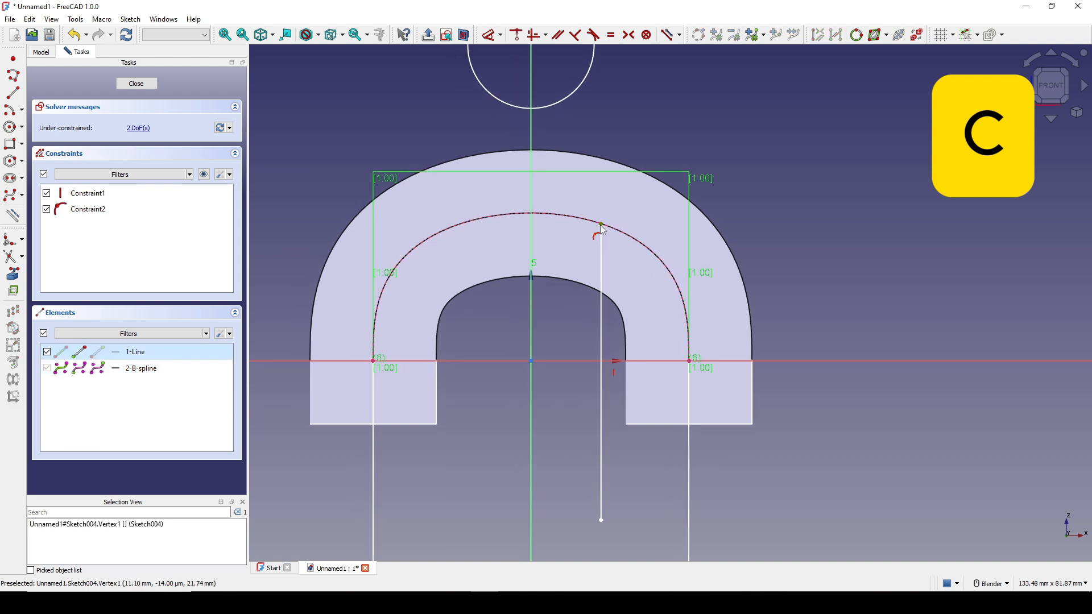
pyautogui.click(534, 232)
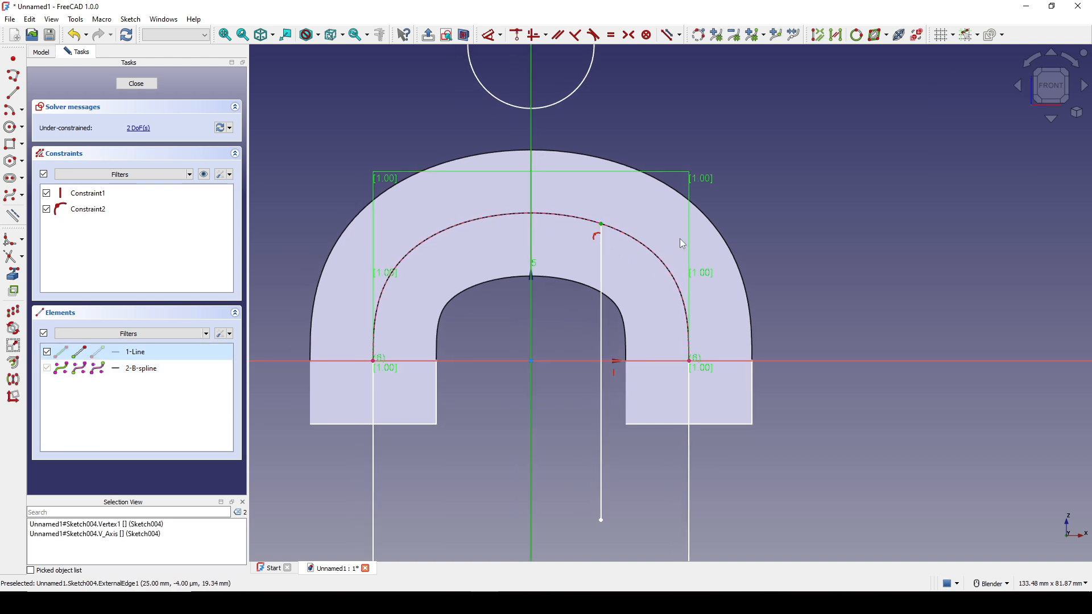
pyautogui.press('c')
pyautogui.scroll(-1, 679, 244)
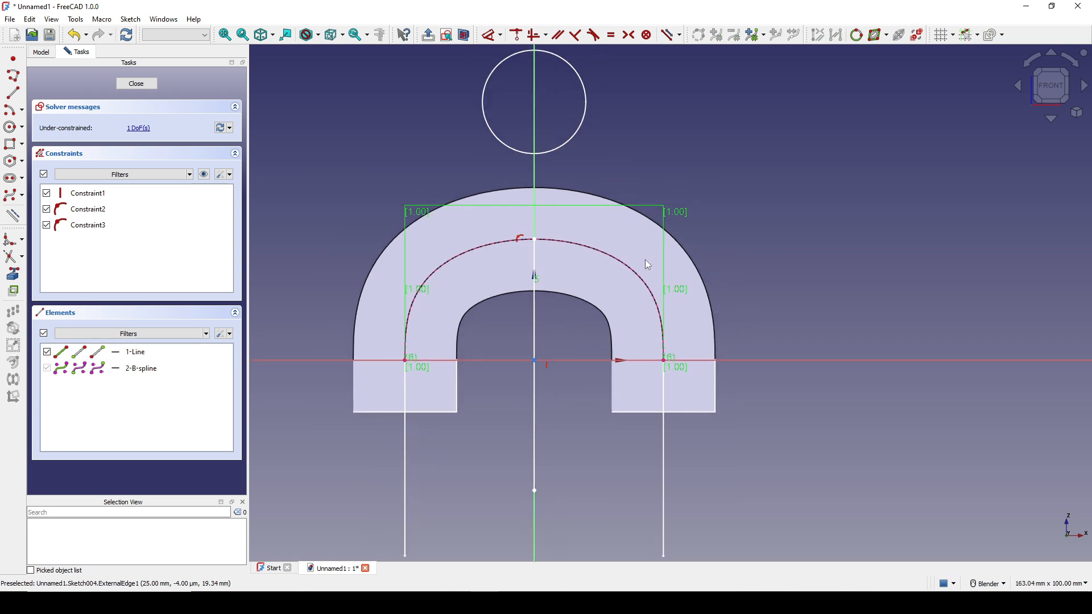
pyautogui.click(136, 84)
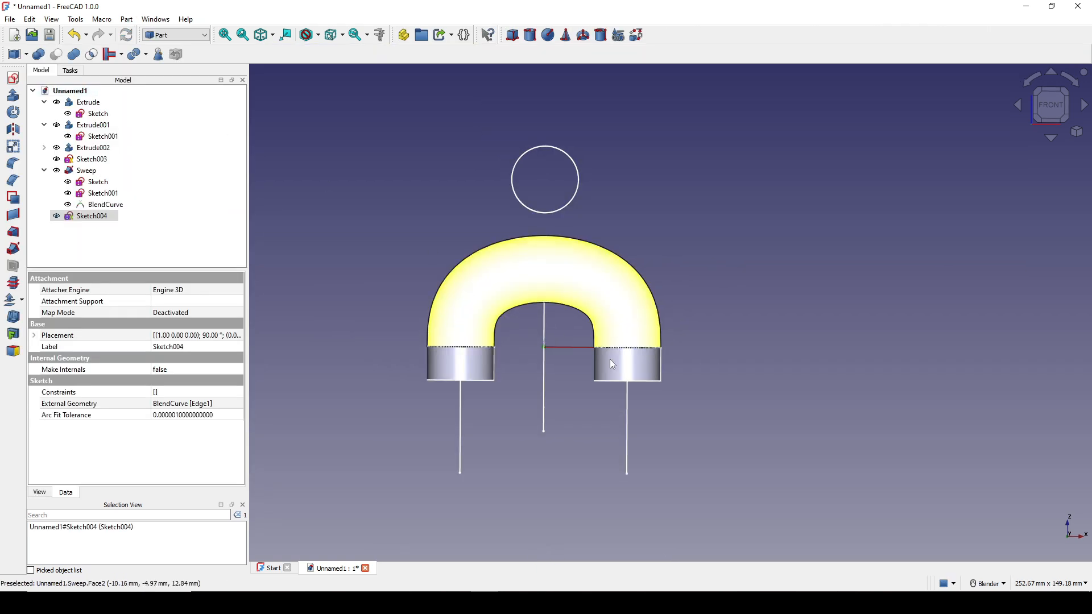
pyautogui.click(653, 436)
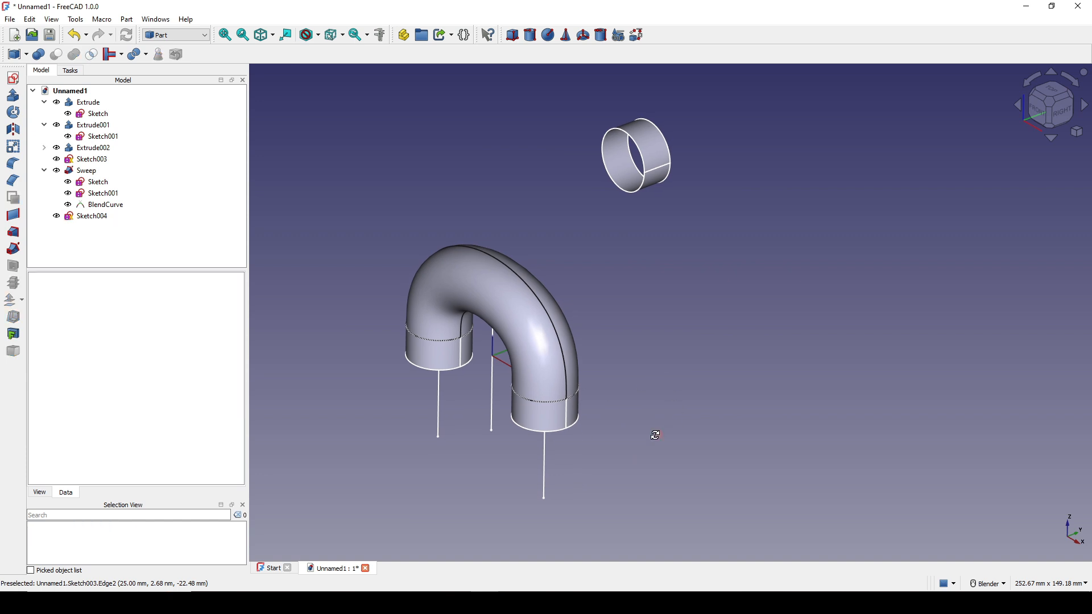
# Create a sketch on the YZ-Plane and bring in the third ring's straight seam edge as external geometry.
pyautogui.moveTo(653, 437); pyautogui.dragTo(512, 435, button='middle')
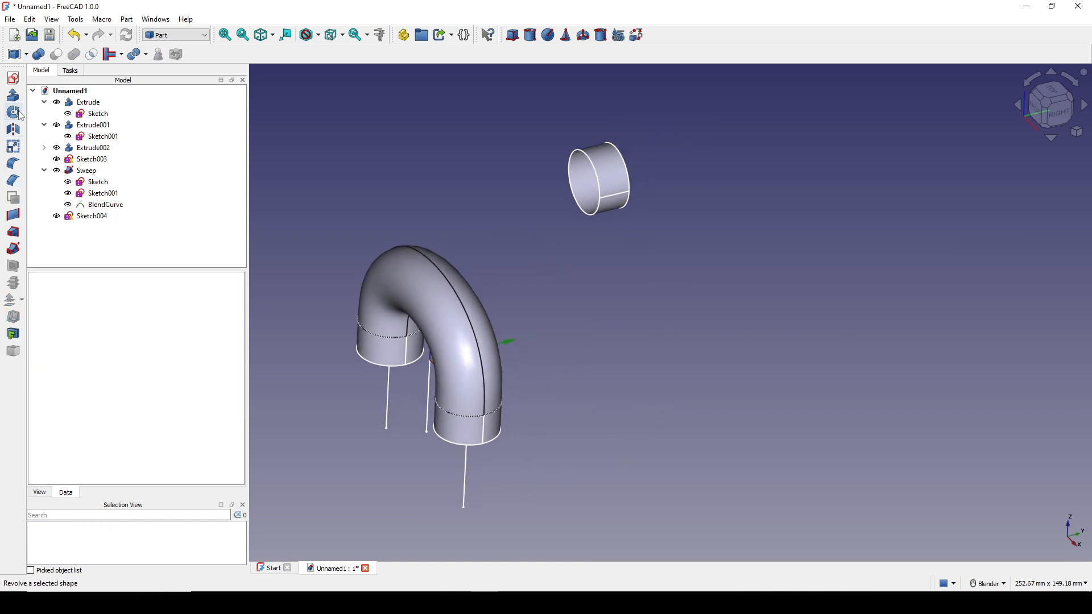
pyautogui.click(13, 78)
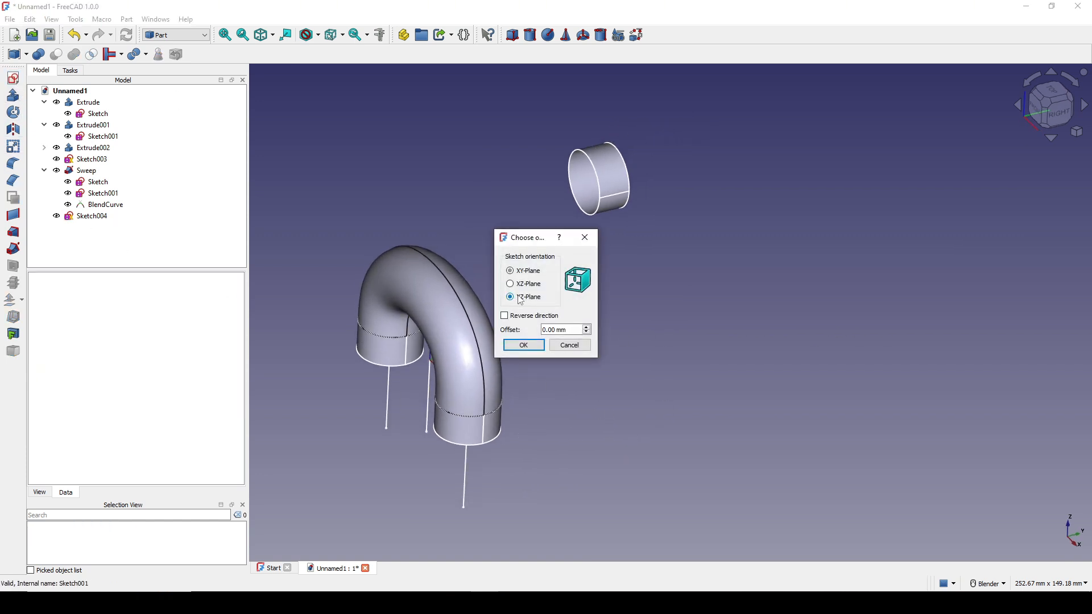
pyautogui.click(523, 345)
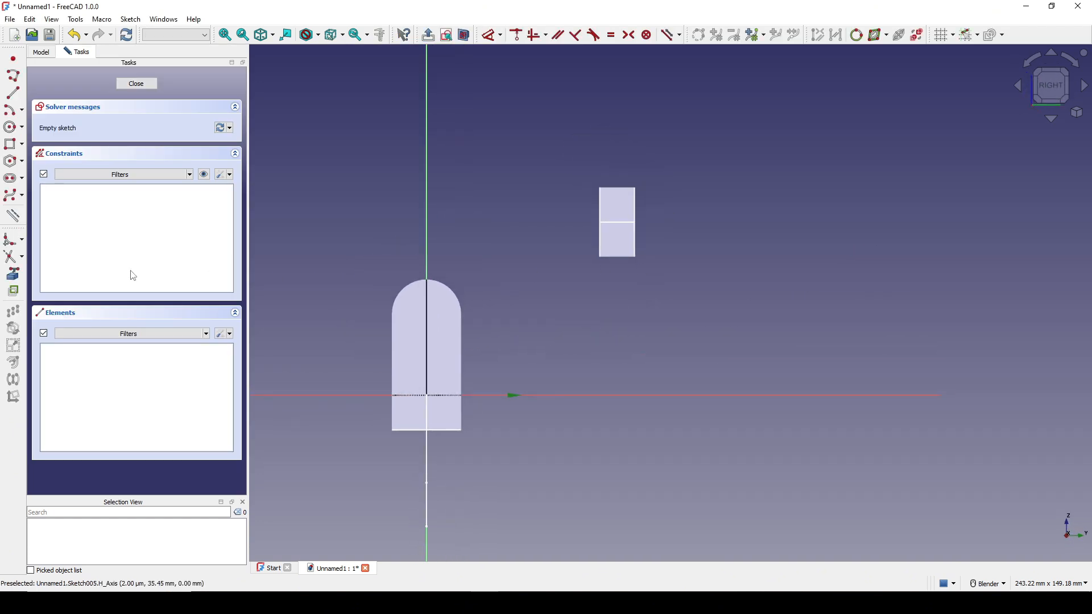
pyautogui.click(13, 274)
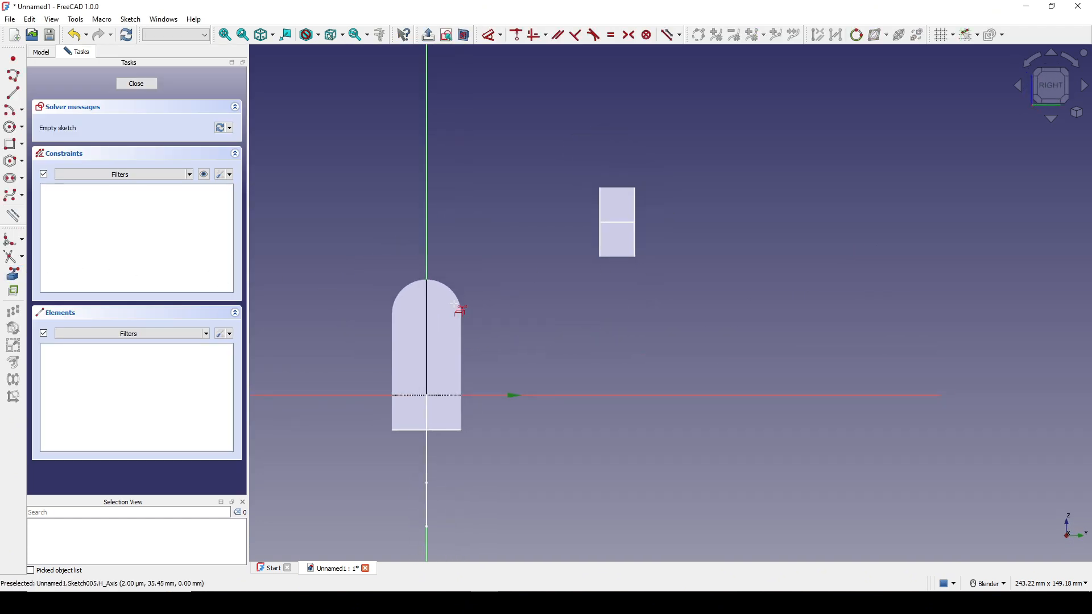
pyautogui.click(612, 224)
pyautogui.rightClick(617, 250)
pyautogui.scroll(2, 617, 249)
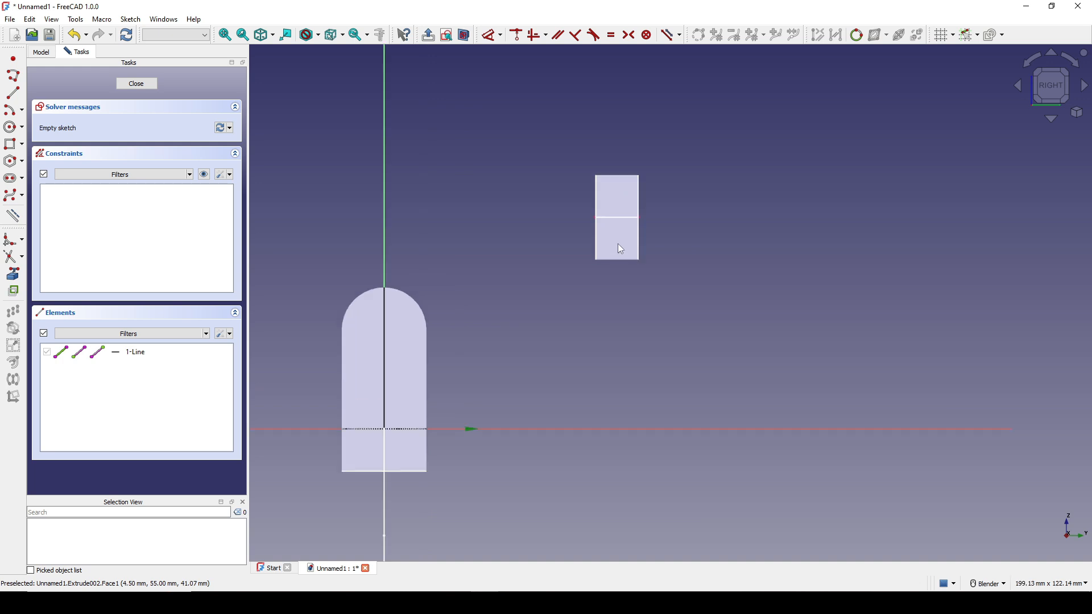
# Draw a horizontal line about 45 mm long from the third ring's bend-side seam endpoint outward through the ring, and close the sketch.
pyautogui.keyDown('shift'); pyautogui.moveTo(638, 239); pyautogui.dragTo(622, 253, button='middle'); pyautogui.keyUp('shift')
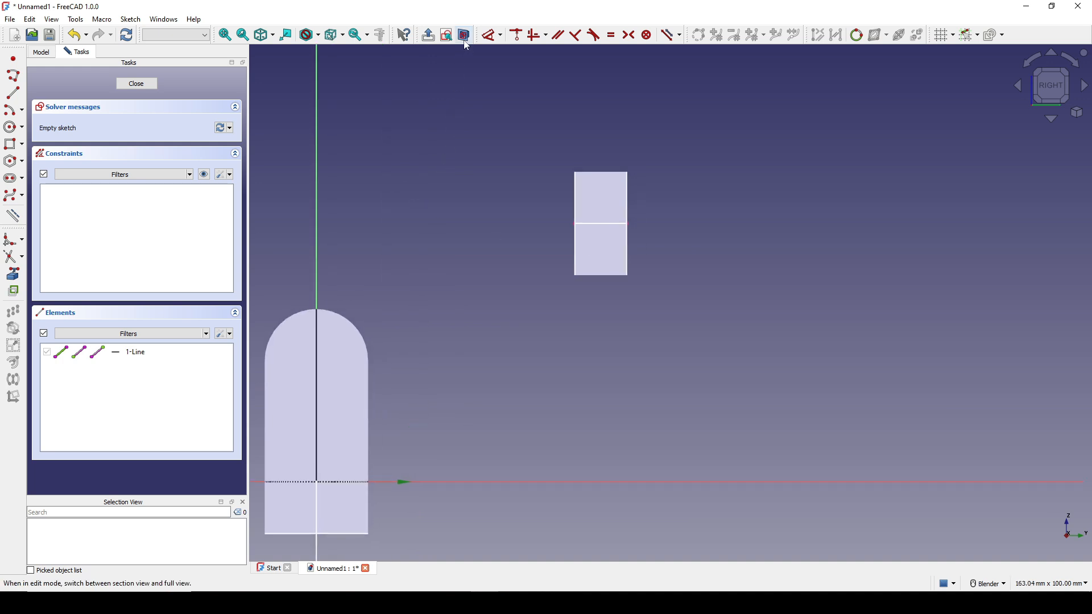
pyautogui.click(13, 93)
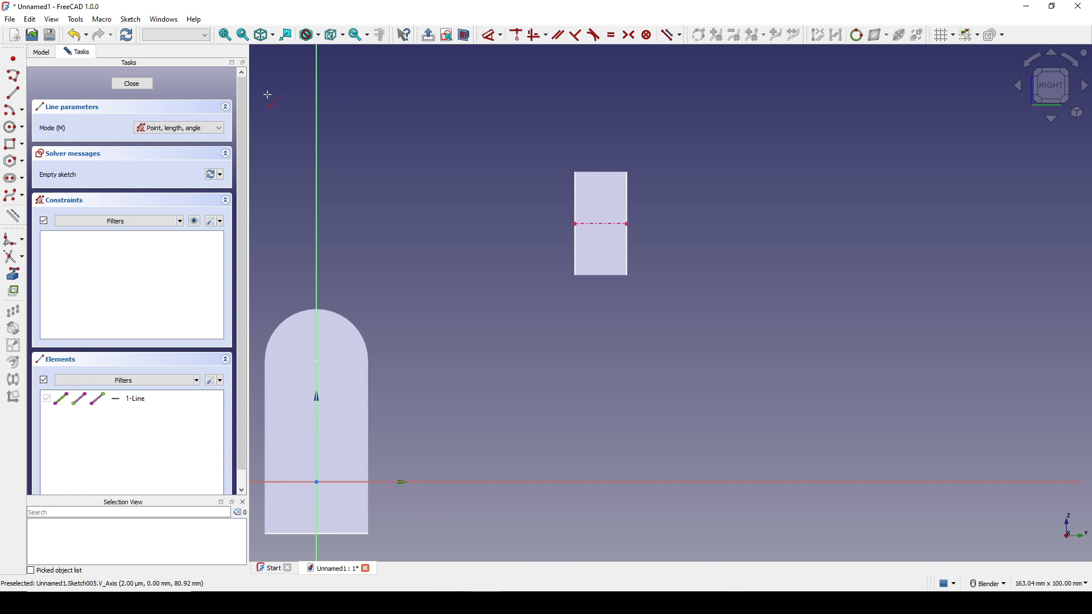
pyautogui.click(574, 222)
pyautogui.click(807, 223)
pyautogui.rightClick(702, 285)
pyautogui.scroll(-2, 702, 284)
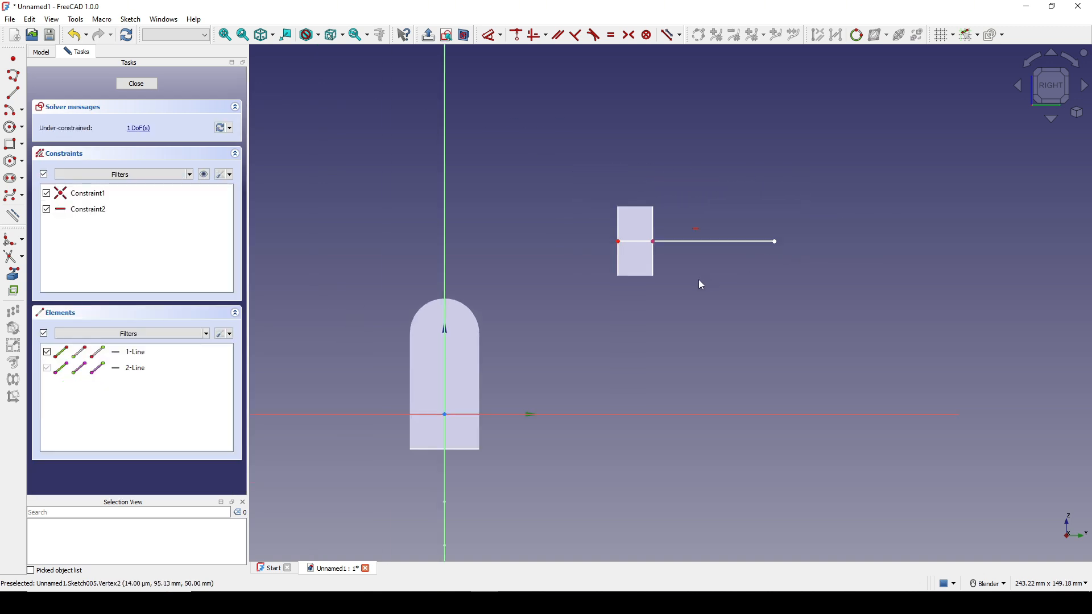
pyautogui.scroll(-1, 699, 279)
pyautogui.keyDown('shift'); pyautogui.moveTo(698, 279); pyautogui.dragTo(750, 260, button='middle'); pyautogui.keyUp('shift')
pyautogui.click(123, 81)
pyautogui.moveTo(563, 250)
pyautogui.mouseDown(button='middle')
pyautogui.moveTo(586, 357)
pyautogui.moveTo(598, 350)
pyautogui.moveTo(573, 335)
pyautogui.mouseUp(button='middle')
# Create a Surface workbench blend curve between the vertical line under the bend and the third ring's horizontal line.
pyautogui.click(598, 346)
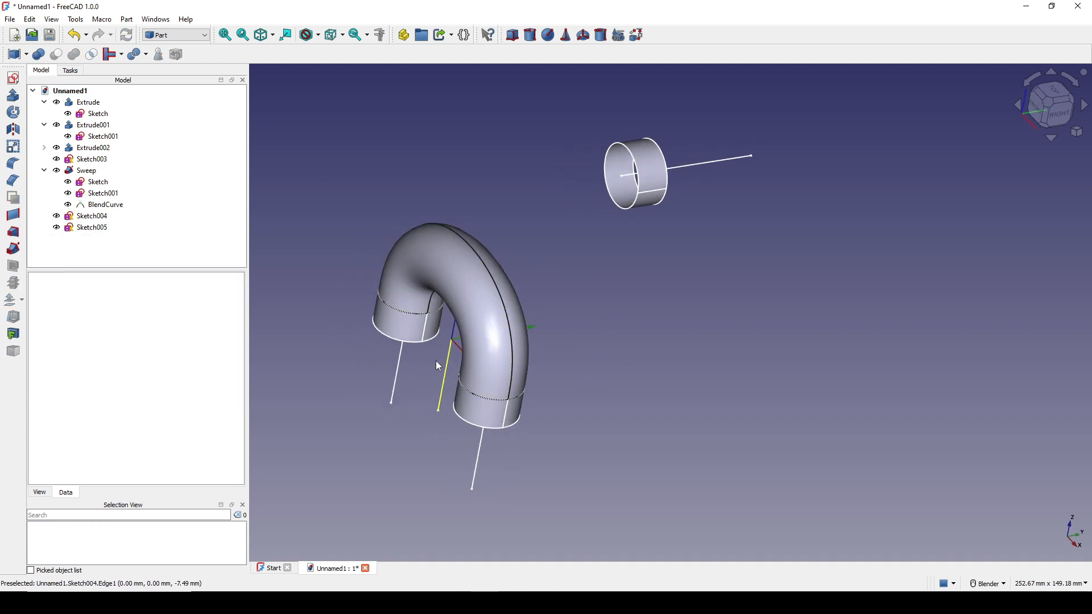
pyautogui.click(442, 384)
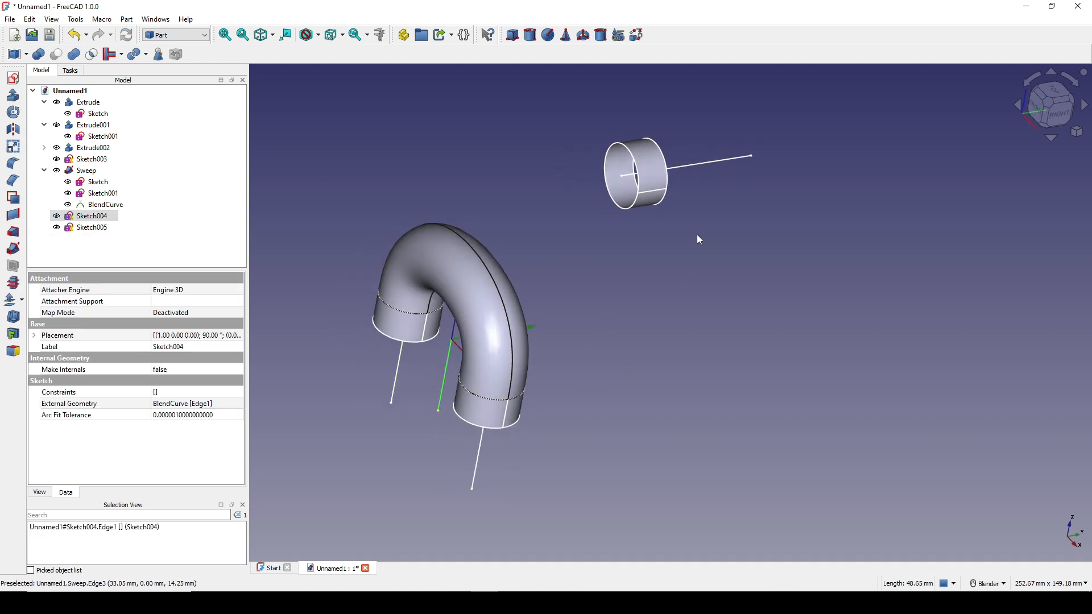
pyautogui.keyDown('ctrl'); pyautogui.click(699, 165); pyautogui.keyUp('ctrl')
pyautogui.moveTo(658, 288); pyautogui.dragTo(624, 281, button='middle')
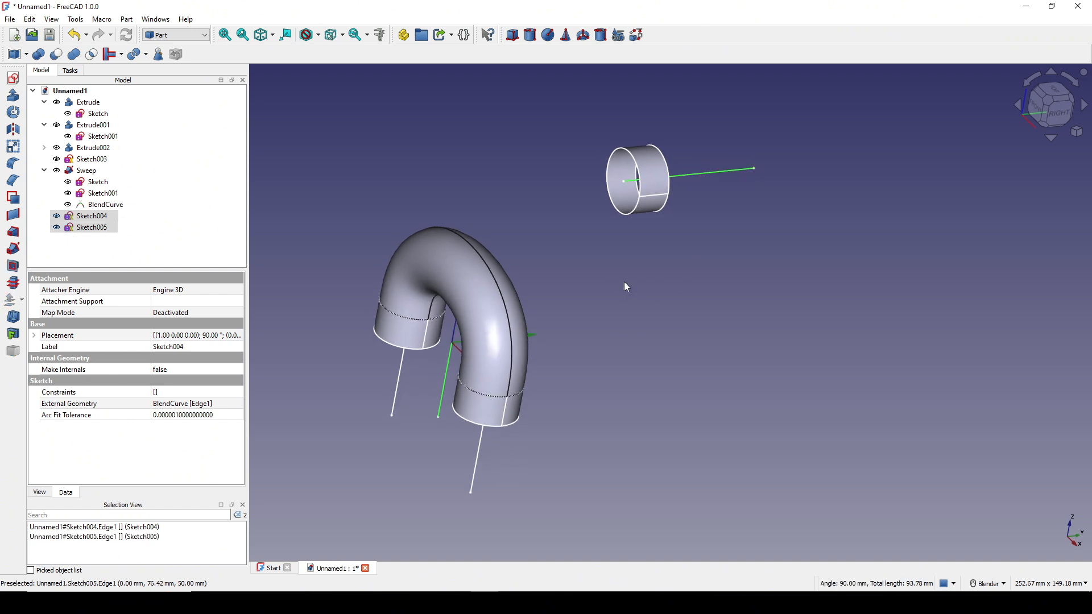
pyautogui.click(178, 36)
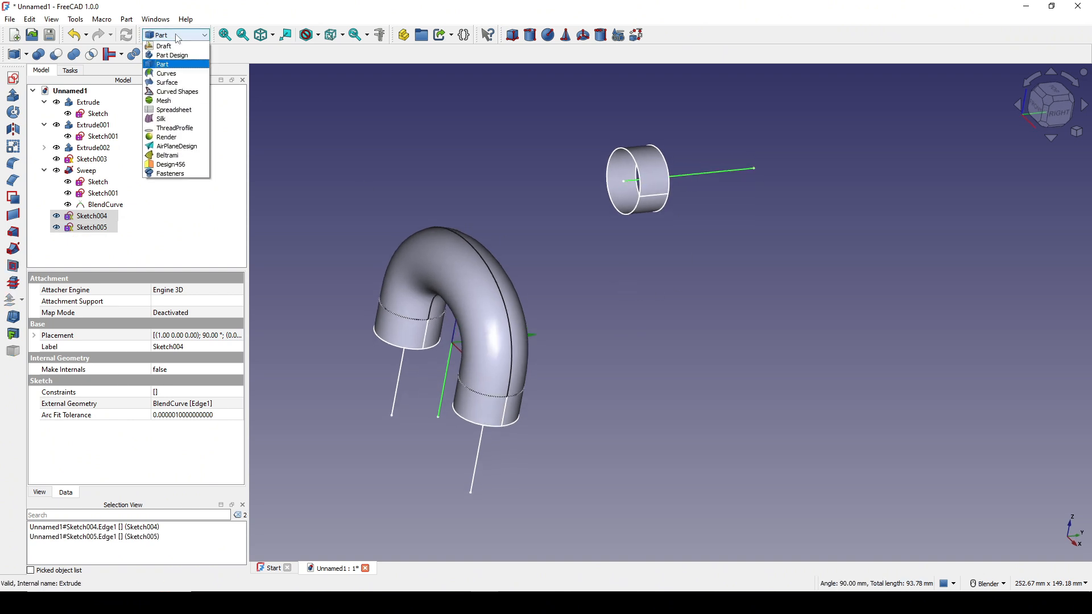
pyautogui.click(174, 83)
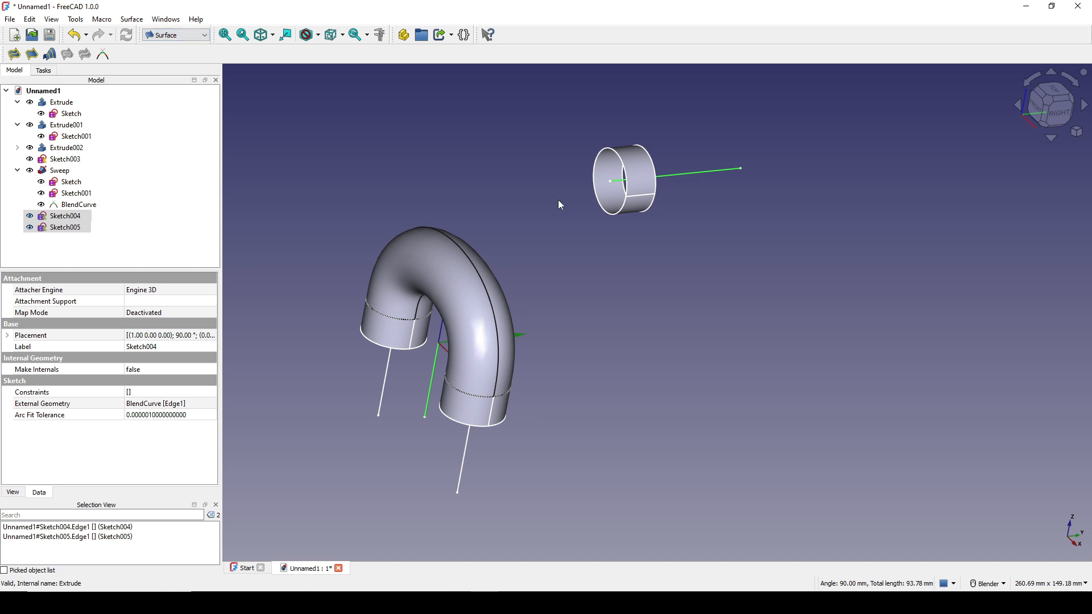
pyautogui.moveTo(559, 202); pyautogui.dragTo(425, 201, button='middle')
pyautogui.click(104, 56)
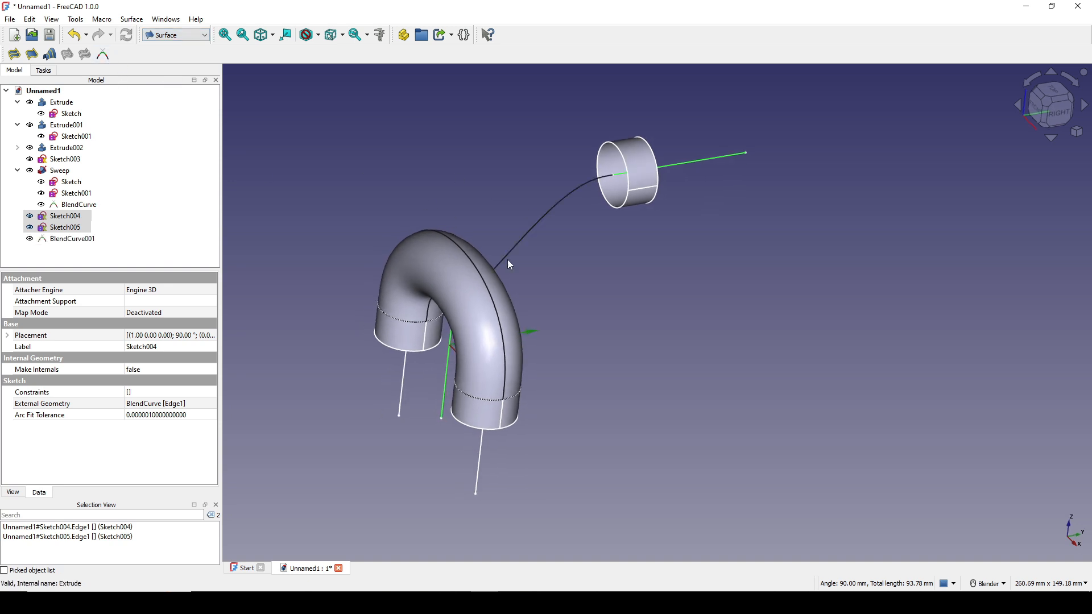
# Hide the swept bend and select the new blend curve leading to the third ring.
pyautogui.moveTo(507, 260)
pyautogui.mouseDown(button='middle')
pyautogui.moveTo(469, 284)
pyautogui.moveTo(493, 347)
pyautogui.mouseUp(button='middle')
pyautogui.scroll(1, 493, 346)
pyautogui.click(494, 349)
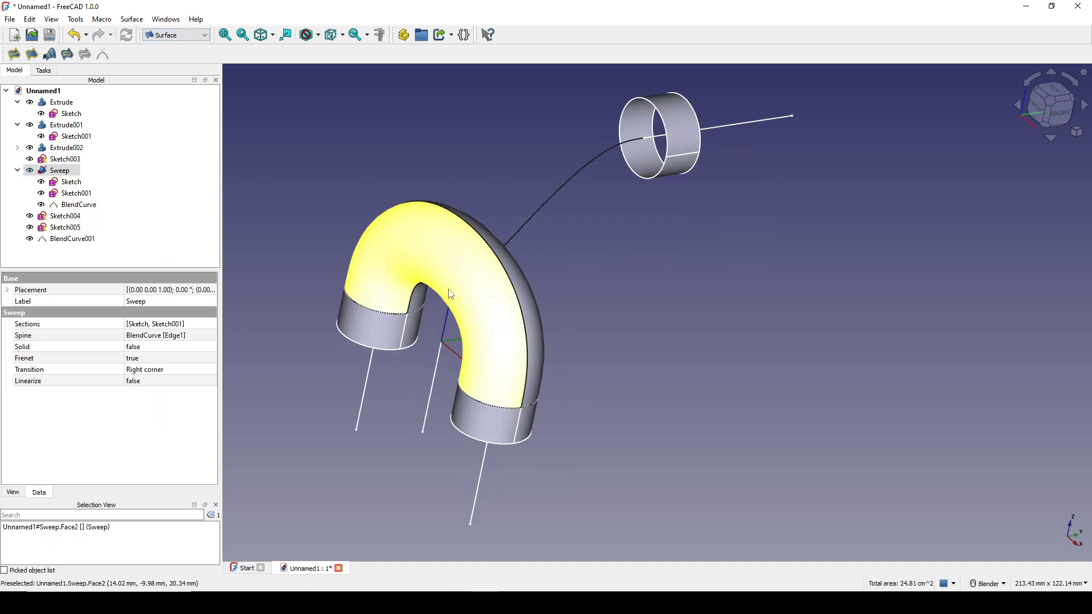
pyautogui.press('space')
pyautogui.scroll(2, 529, 310)
pyautogui.moveTo(521, 341); pyautogui.dragTo(488, 354, button='middle')
pyautogui.click(548, 270)
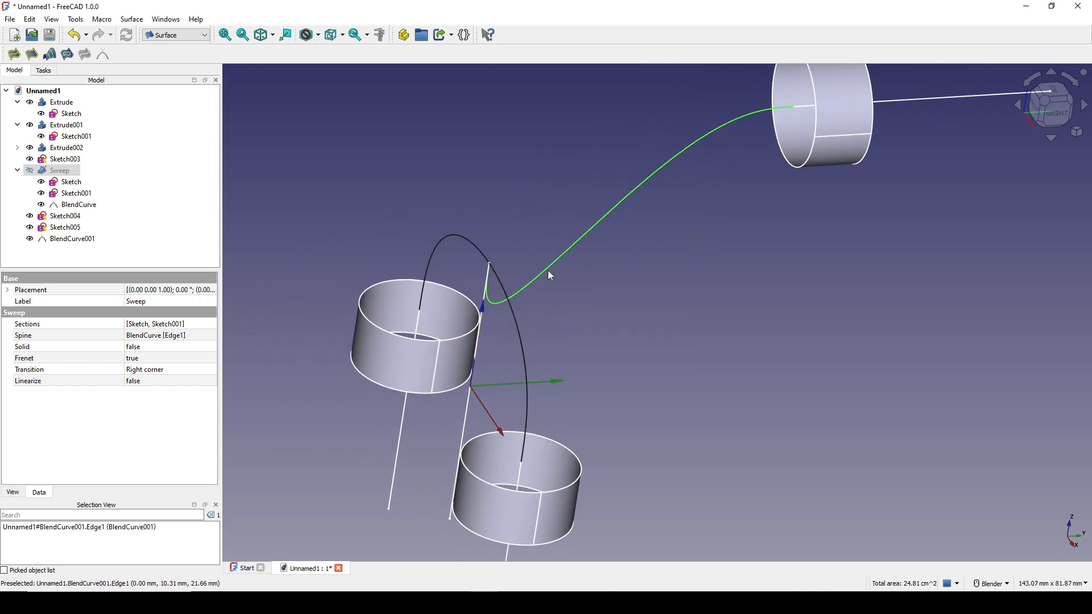
# Set the Start Size of the blend curve leading to the third ring to -1.
pyautogui.scroll(3, 550, 284)
pyautogui.scroll(-3, 549, 295)
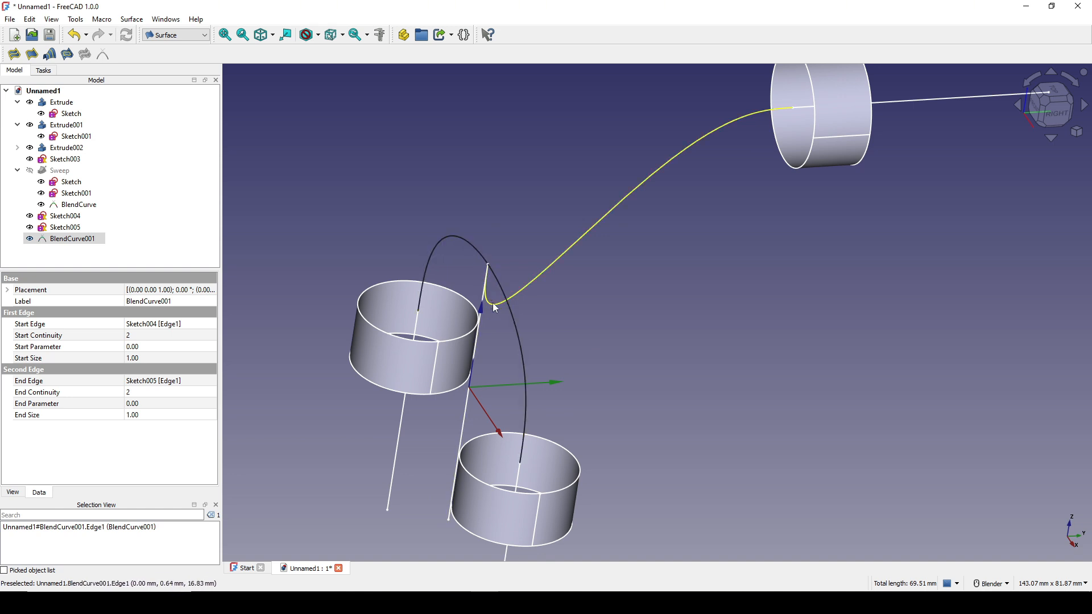
pyautogui.click(42, 362)
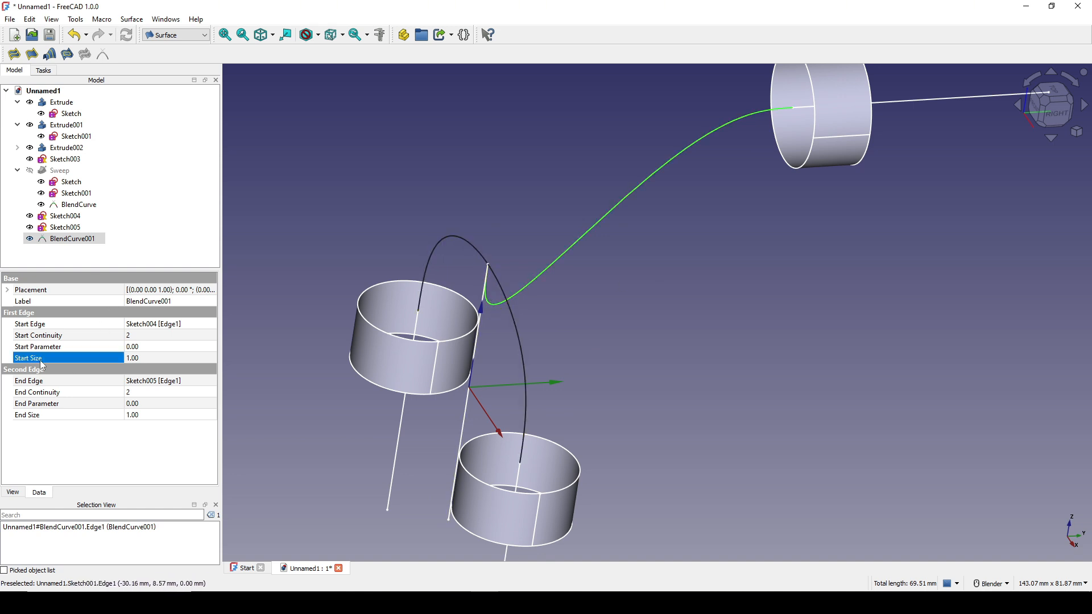
pyautogui.click(162, 358)
pyautogui.write('-1')
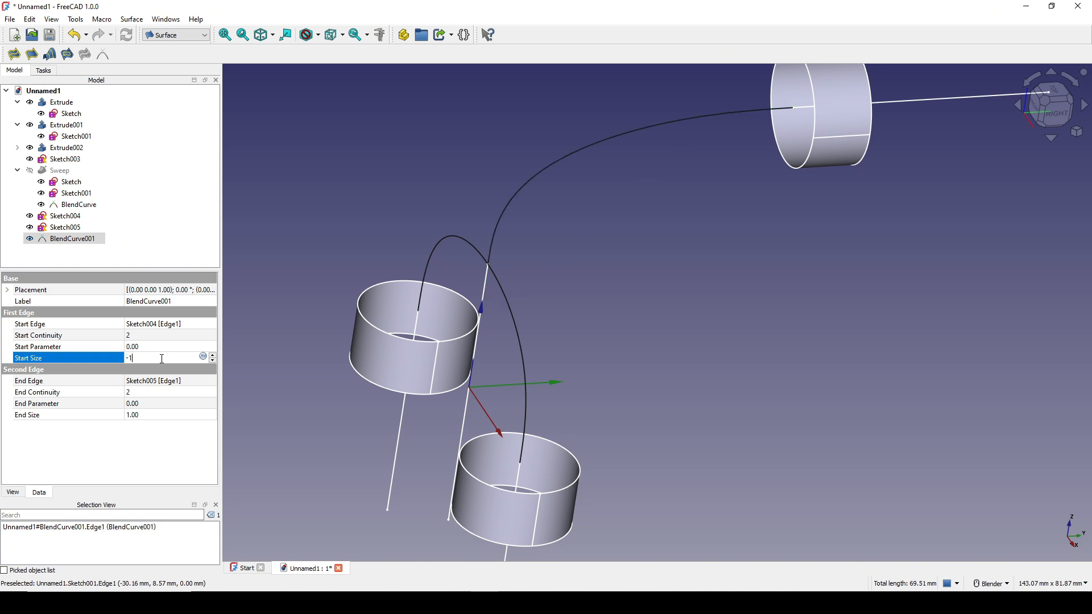
# Show the circle sketch Sketch002 inside the third ring's extrusion.
pyautogui.scroll(-2, 648, 349)
pyautogui.moveTo(650, 352); pyautogui.dragTo(579, 329, button='middle')
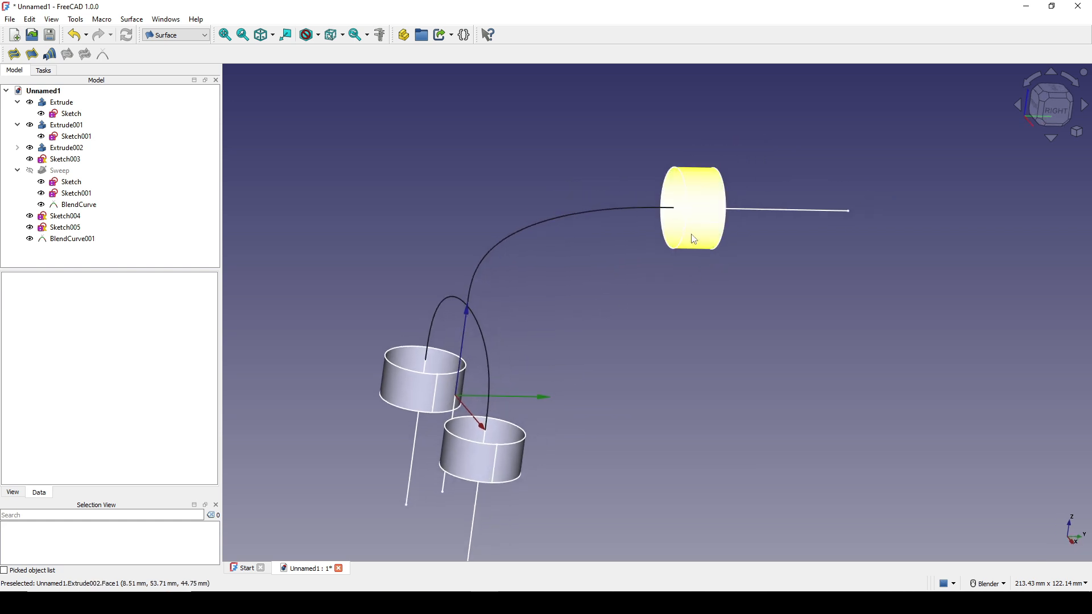
pyautogui.click(702, 218)
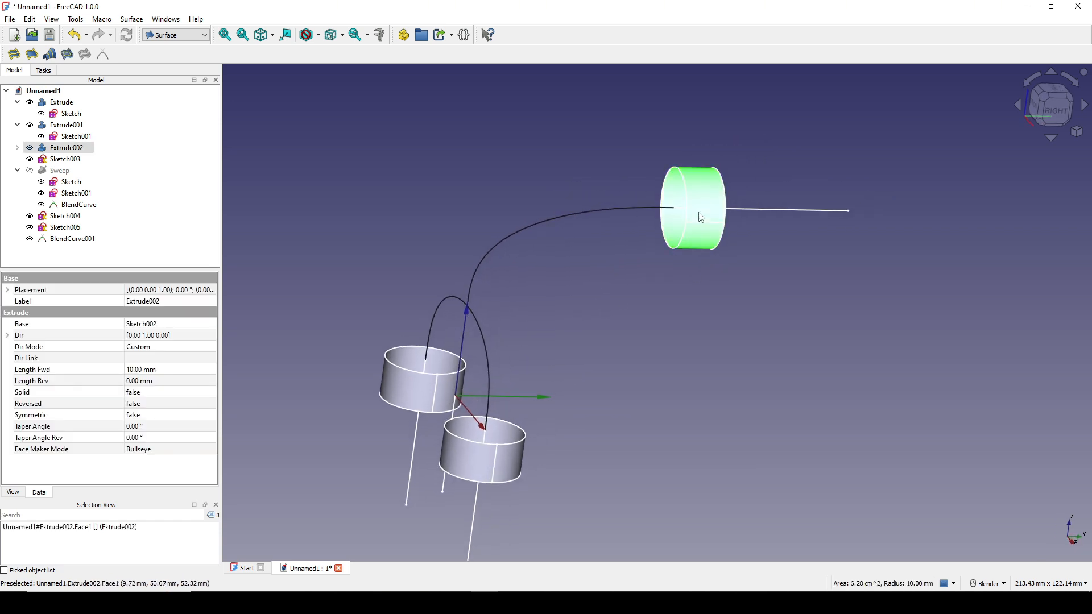
pyautogui.click(17, 148)
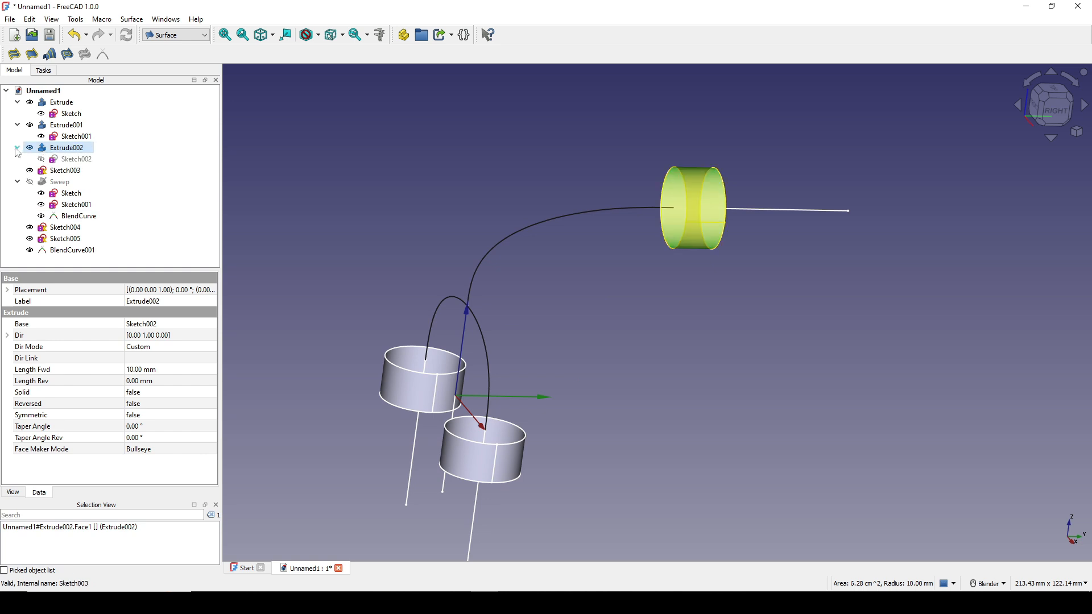
pyautogui.click(84, 161)
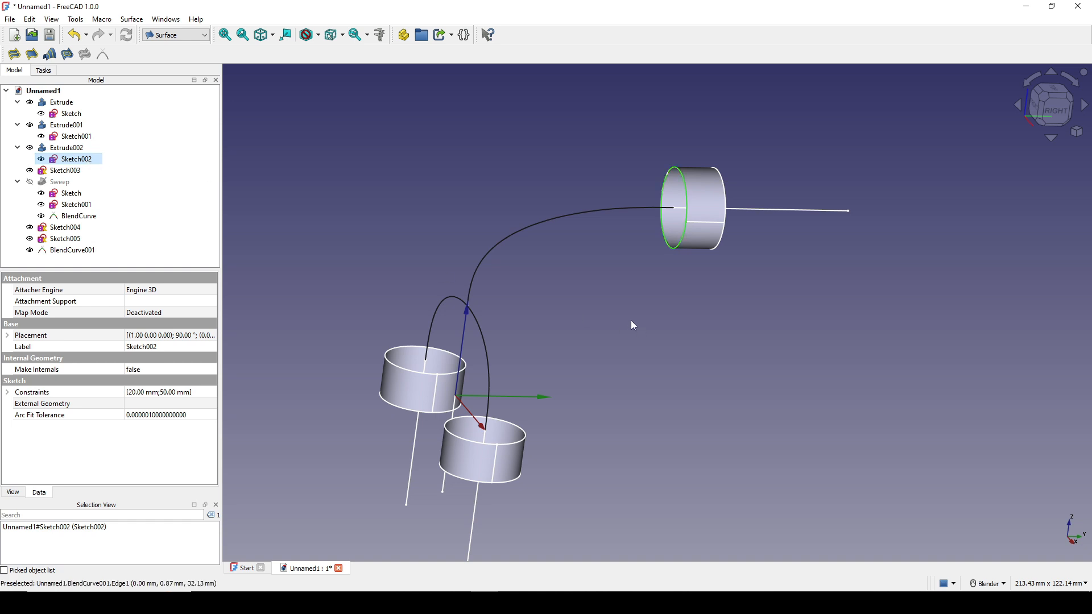
pyautogui.moveTo(628, 319)
pyautogui.mouseDown(button='middle')
pyautogui.moveTo(741, 317)
pyautogui.moveTo(645, 319)
pyautogui.mouseUp(button='middle')
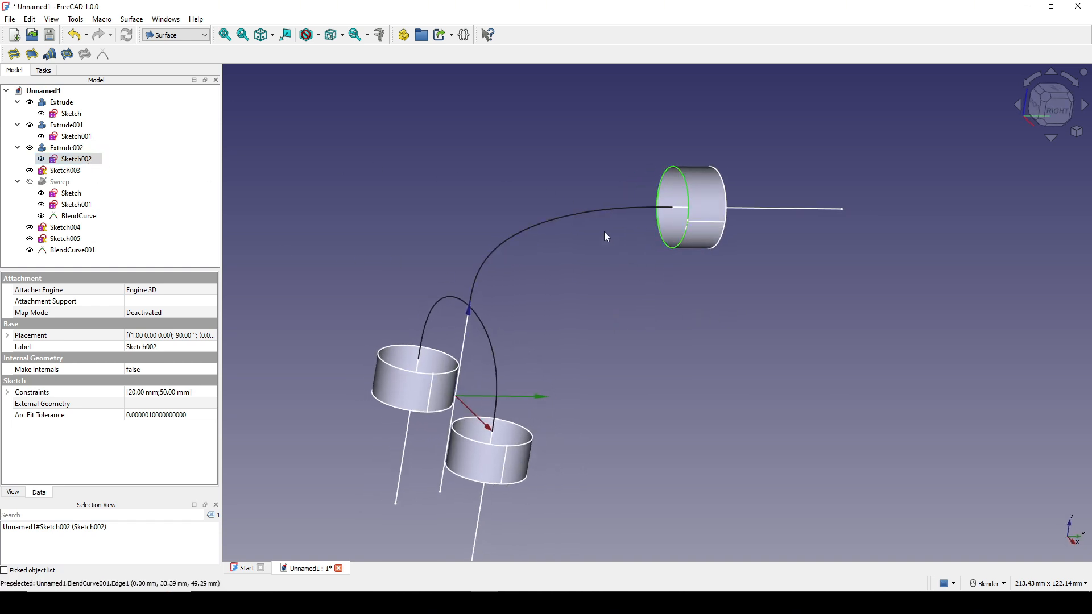
pyautogui.click(589, 257)
# Create a Part workbench Sweep of Sketch002 along the blend curve leading to the third ring, with Frenet on and no solid.
pyautogui.click(176, 36)
pyautogui.scroll(3, 176, 45)
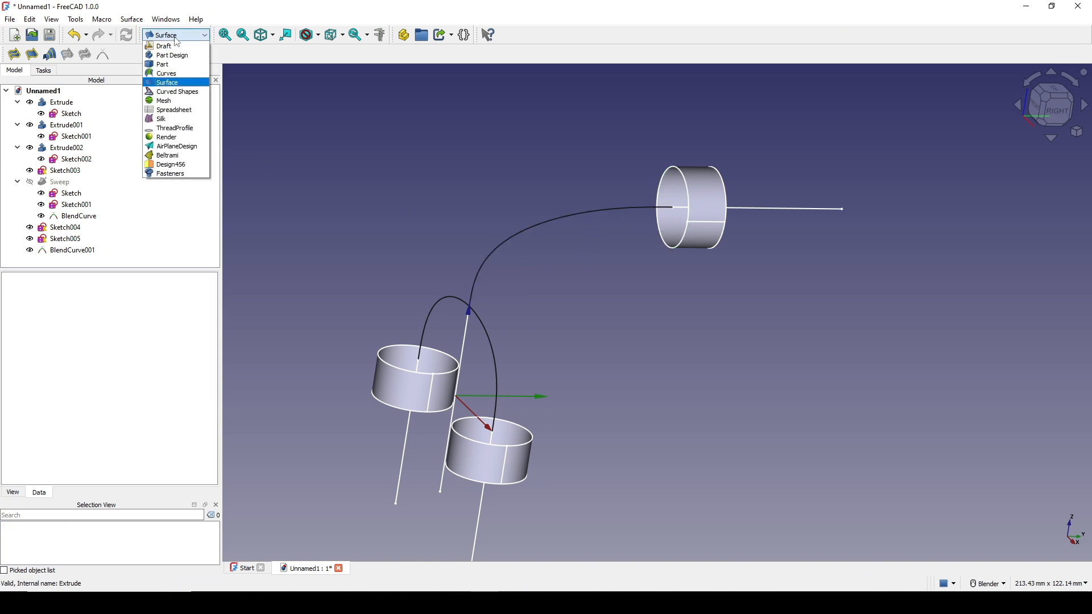
pyautogui.click(178, 67)
pyautogui.click(13, 249)
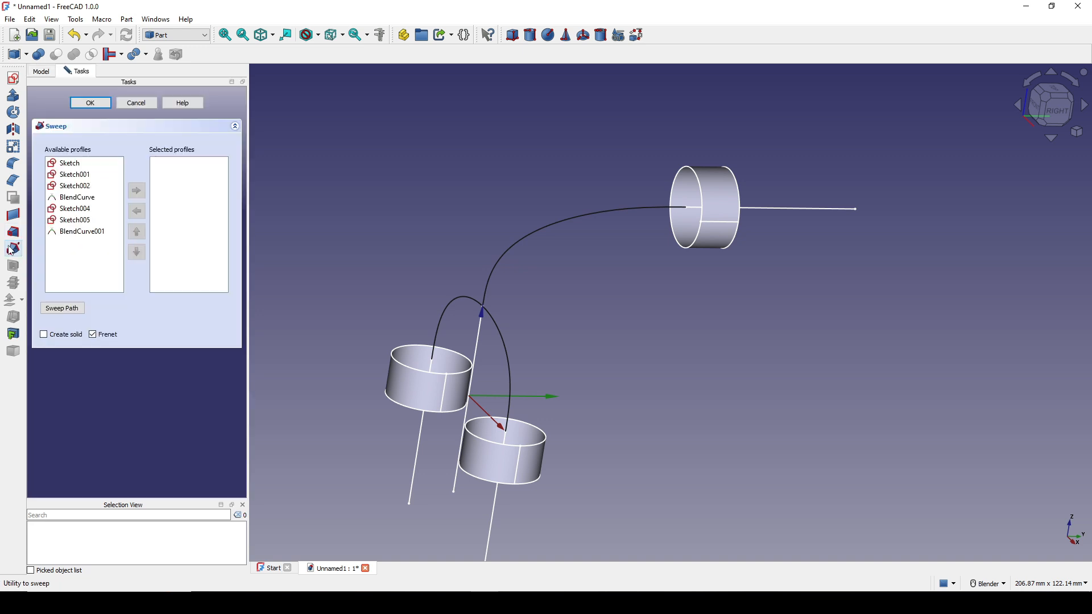
pyautogui.click(75, 186)
pyautogui.doubleClick(95, 188)
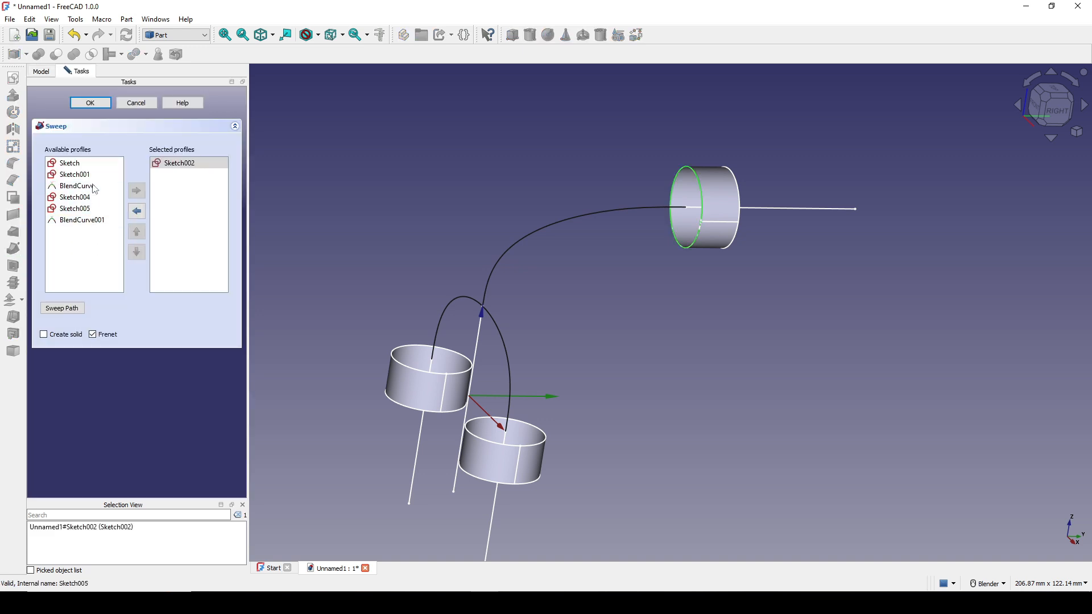
pyautogui.click(78, 309)
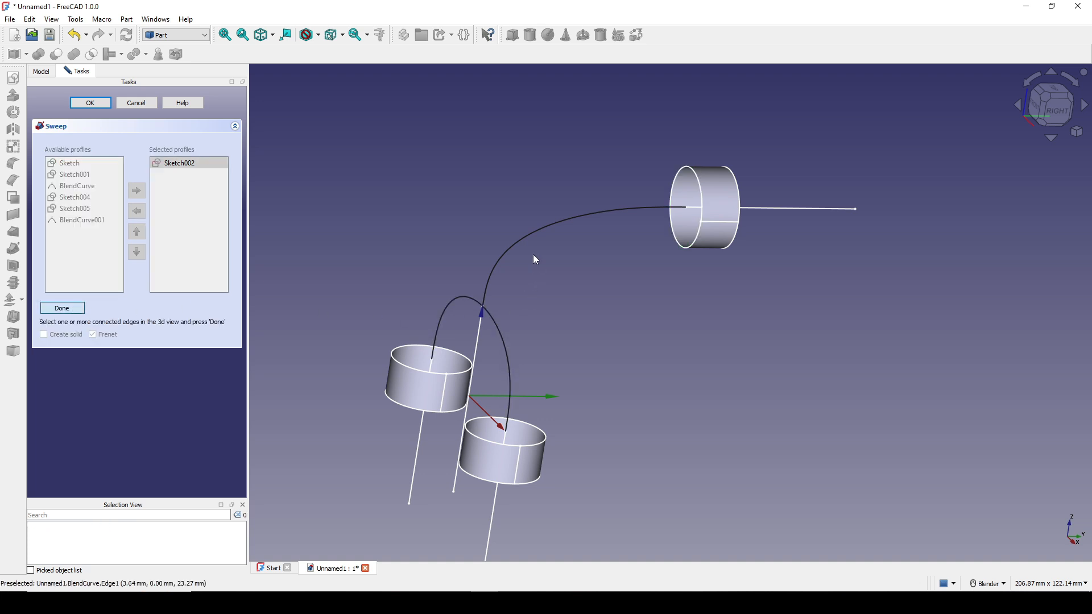
pyautogui.click(531, 237)
pyautogui.click(62, 309)
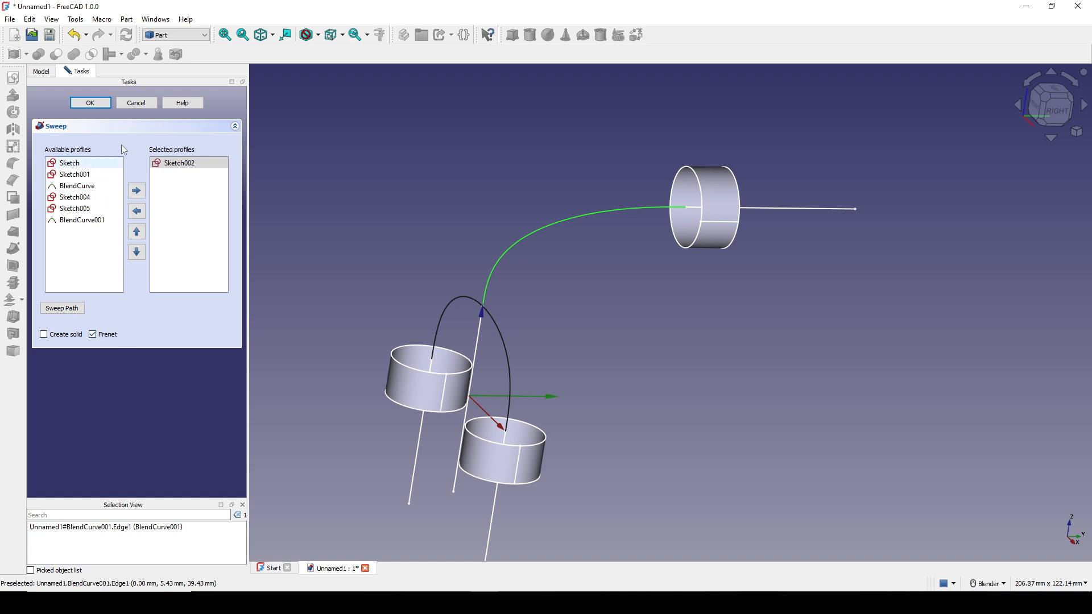
pyautogui.click(75, 103)
pyautogui.moveTo(578, 291); pyautogui.dragTo(598, 277, button='middle')
pyautogui.click(640, 320)
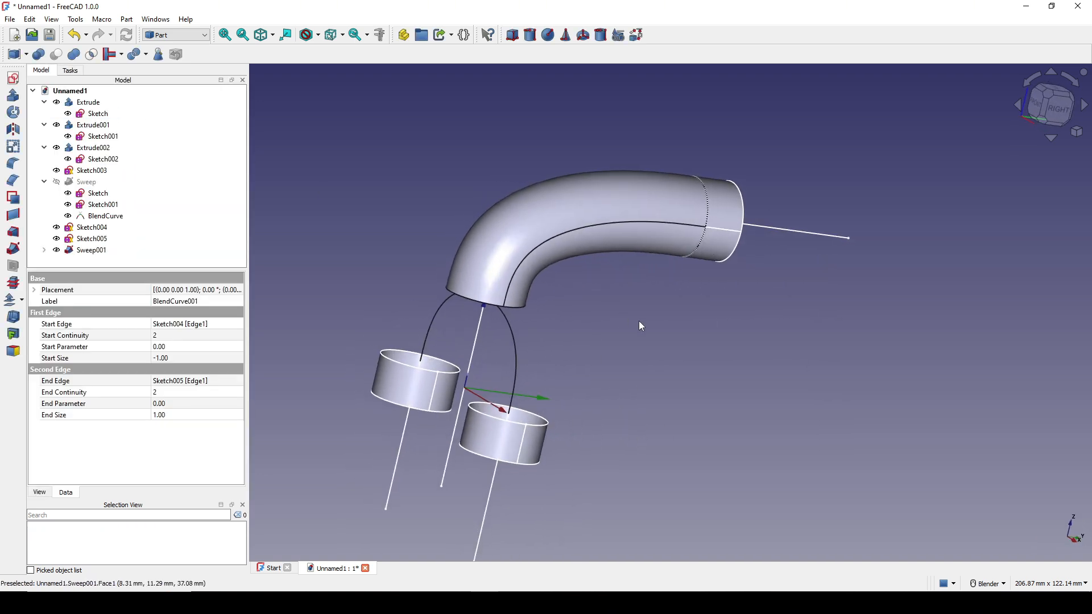
# Box-select all the visible geometry, including the rings, sketches, curves and new sweep, and hide it.
pyautogui.moveTo(610, 355); pyautogui.dragTo(619, 362, button='middle')
pyautogui.scroll(-2, 687, 387)
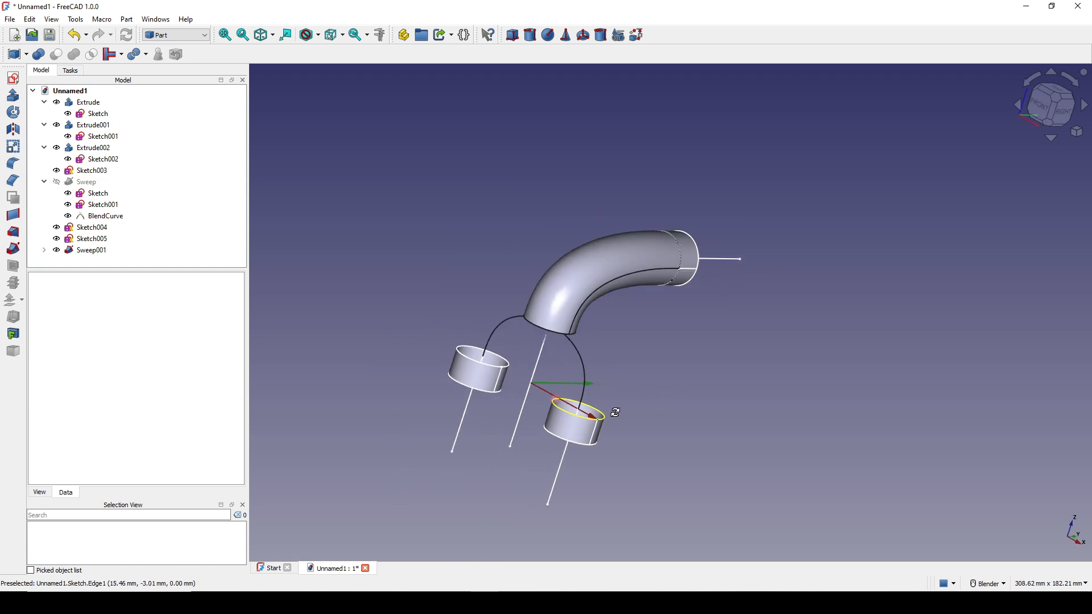
pyautogui.hotkey('shift', 'b')
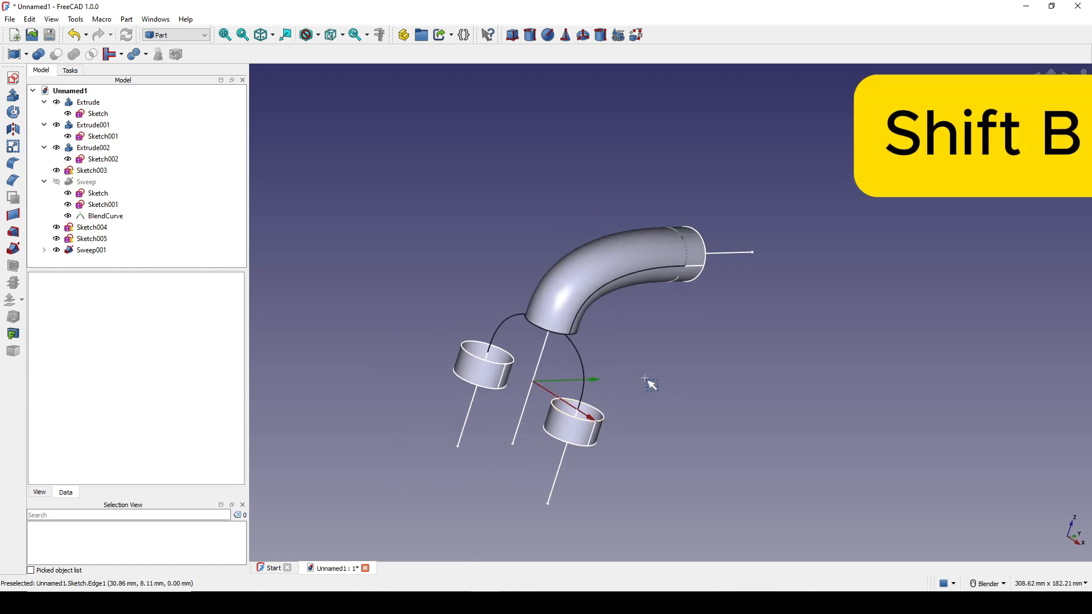
pyautogui.moveTo(398, 220); pyautogui.dragTo(810, 465)
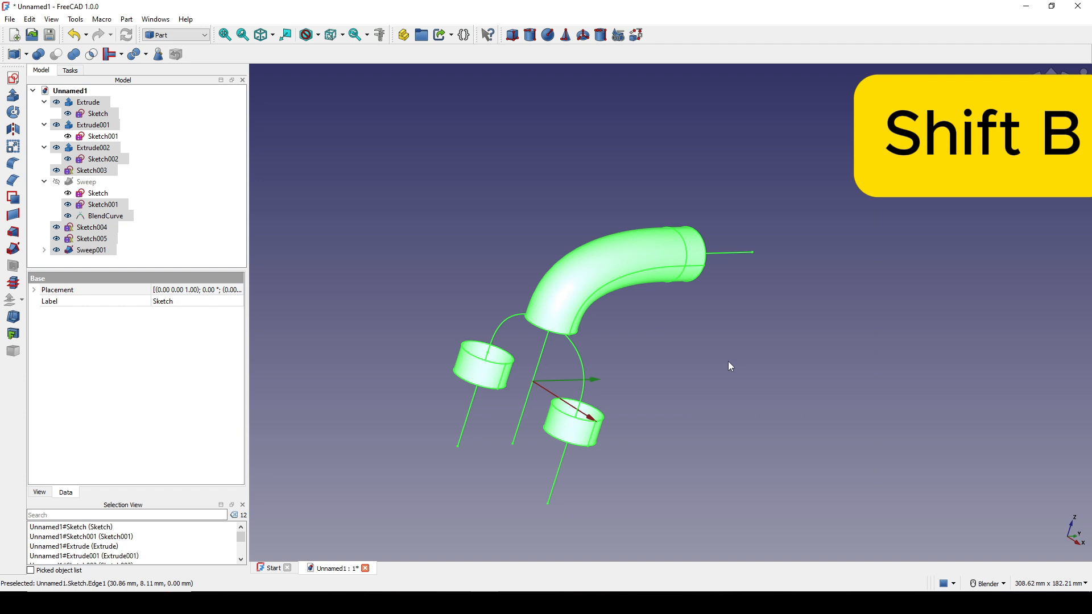
pyautogui.press('space')
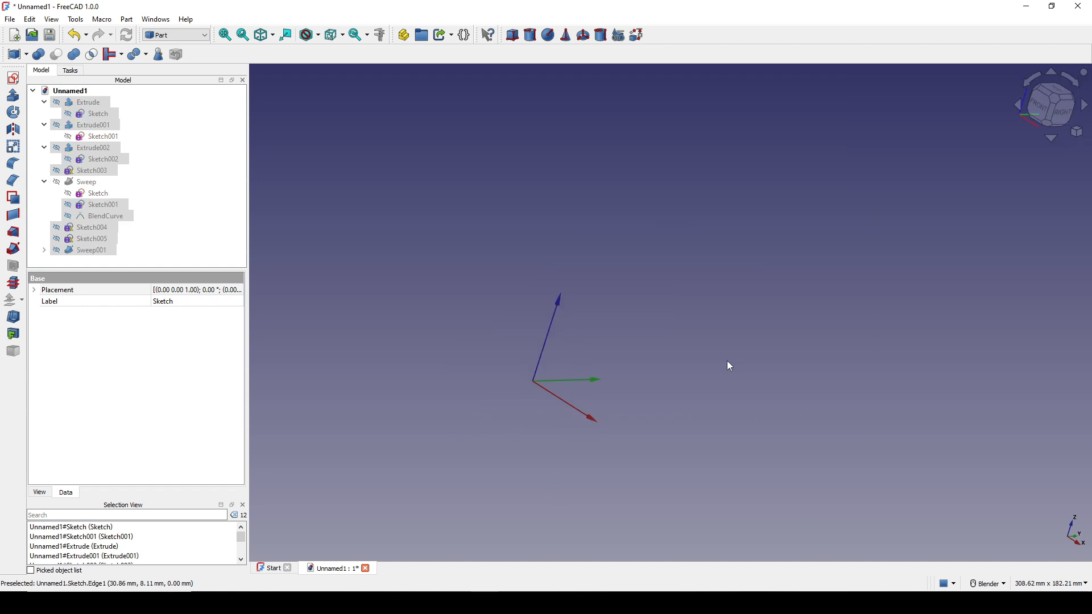
# Show only the two swept pipes, Sweep and Sweep001.
pyautogui.click(91, 184)
pyautogui.press('space')
pyautogui.click(93, 251)
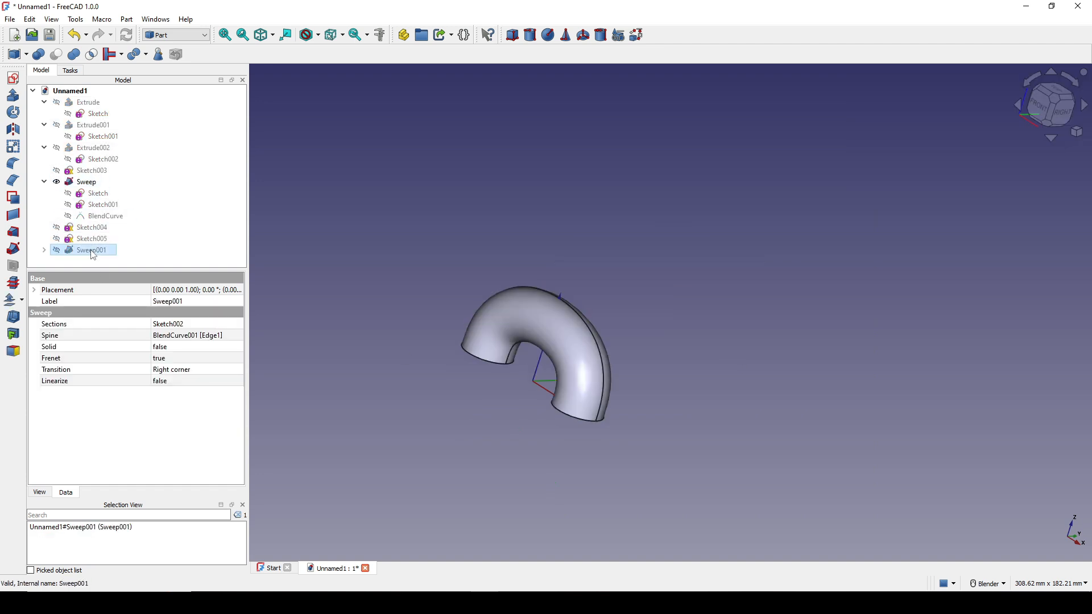
pyautogui.press('space')
pyautogui.click(685, 346)
pyautogui.scroll(3, 684, 346)
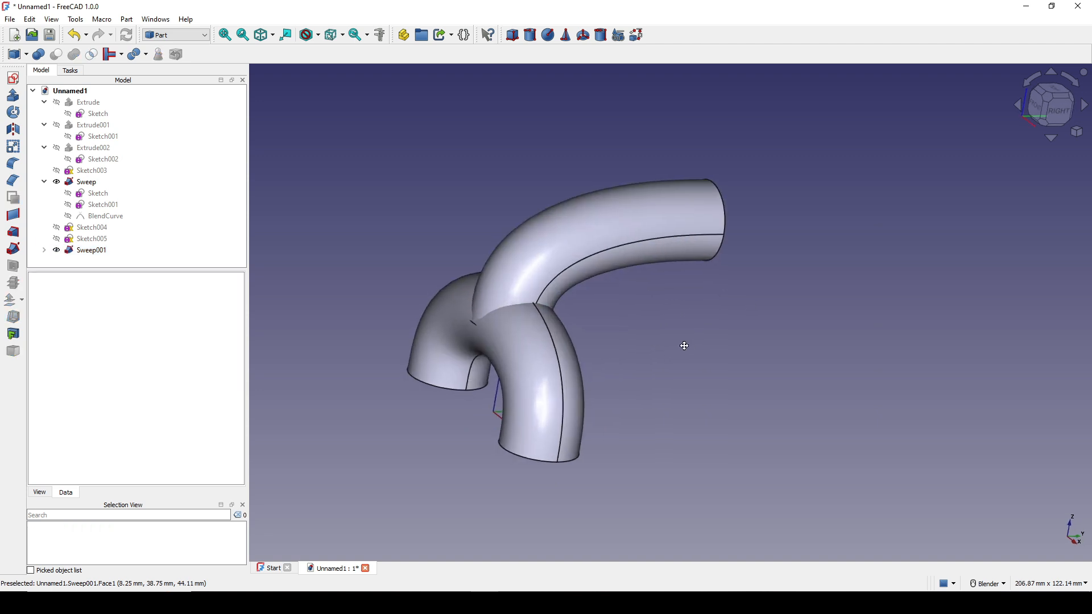
# Capture the right view of the pipes, outline the junction area with red lines, mark the upper pipe with an arrow, and discard the capture.
pyautogui.moveTo(639, 407); pyautogui.dragTo(580, 419, button='middle')
pyautogui.click(1059, 115)
pyautogui.keyDown('shift'); pyautogui.moveTo(807, 304); pyautogui.dragTo(795, 300, button='middle'); pyautogui.keyUp('shift')
pyautogui.press('Print')
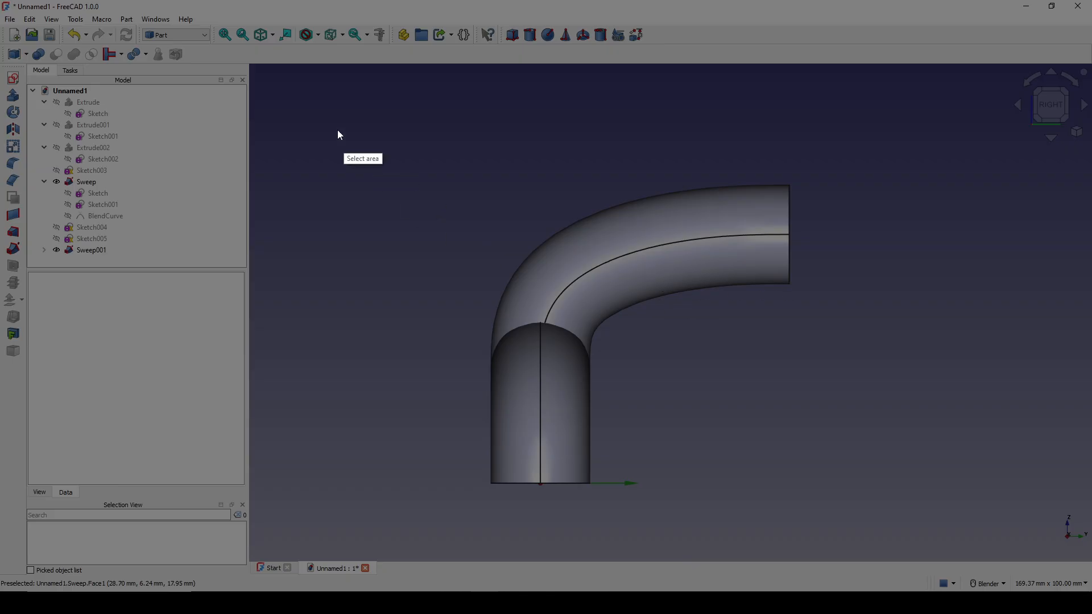
pyautogui.moveTo(321, 118); pyautogui.dragTo(970, 532)
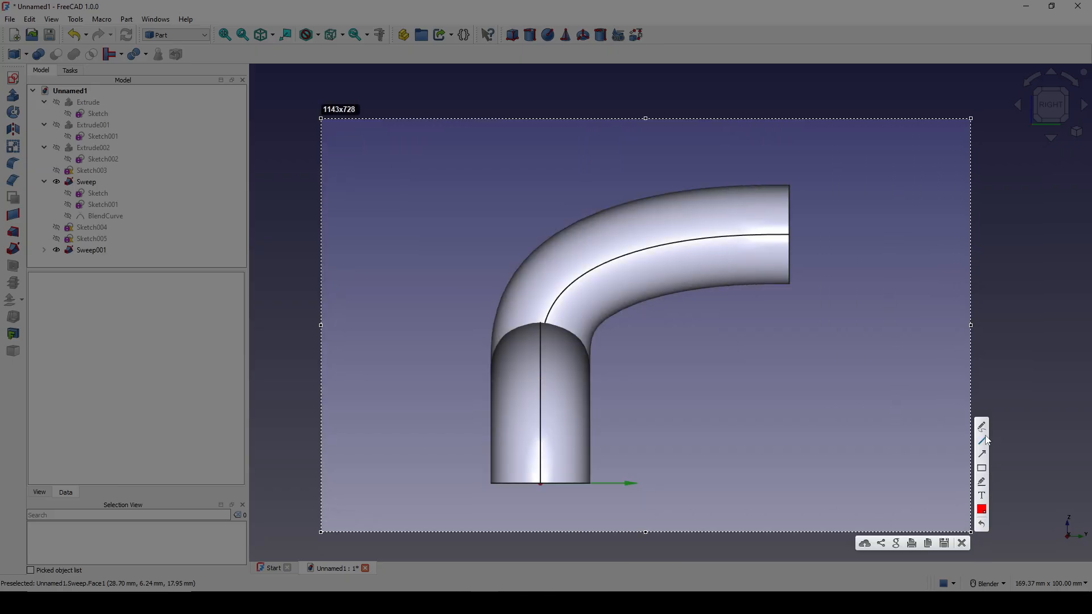
pyautogui.moveTo(487, 212); pyautogui.dragTo(547, 263)
pyautogui.click(983, 455)
pyautogui.moveTo(738, 382); pyautogui.dragTo(730, 289)
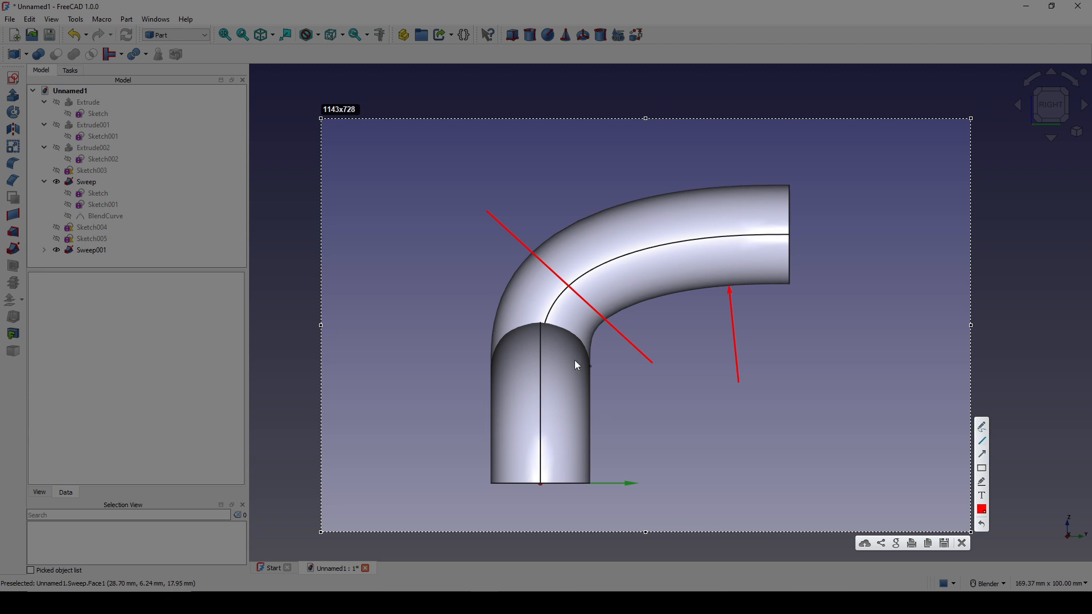
pyautogui.moveTo(484, 215)
pyautogui.mouseDown()
pyautogui.moveTo(409, 405)
pyautogui.moveTo(636, 445)
pyautogui.moveTo(650, 361)
pyautogui.mouseUp()
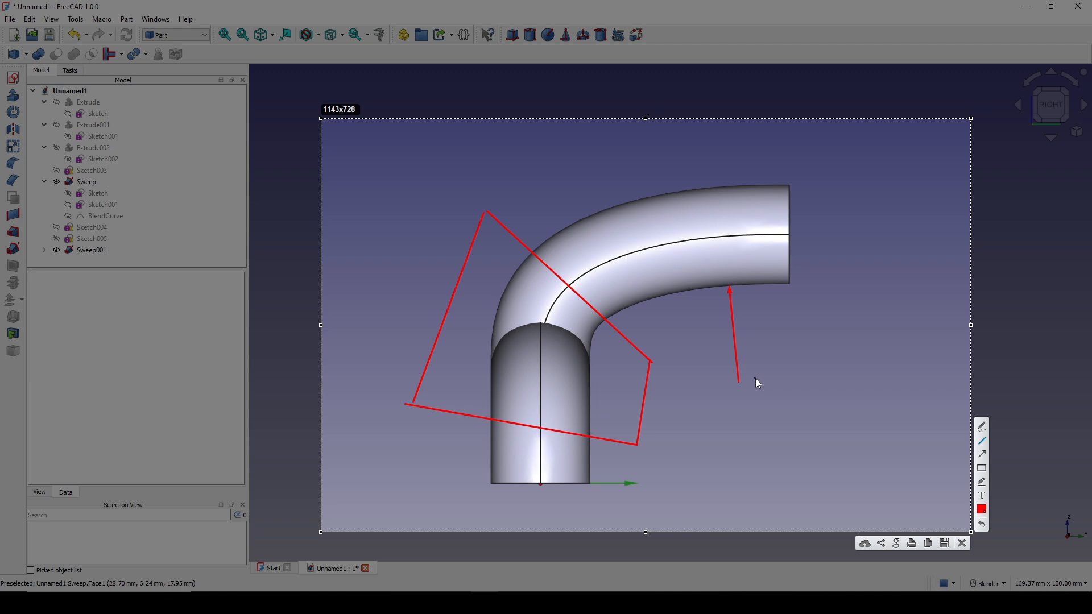
pyautogui.click(961, 543)
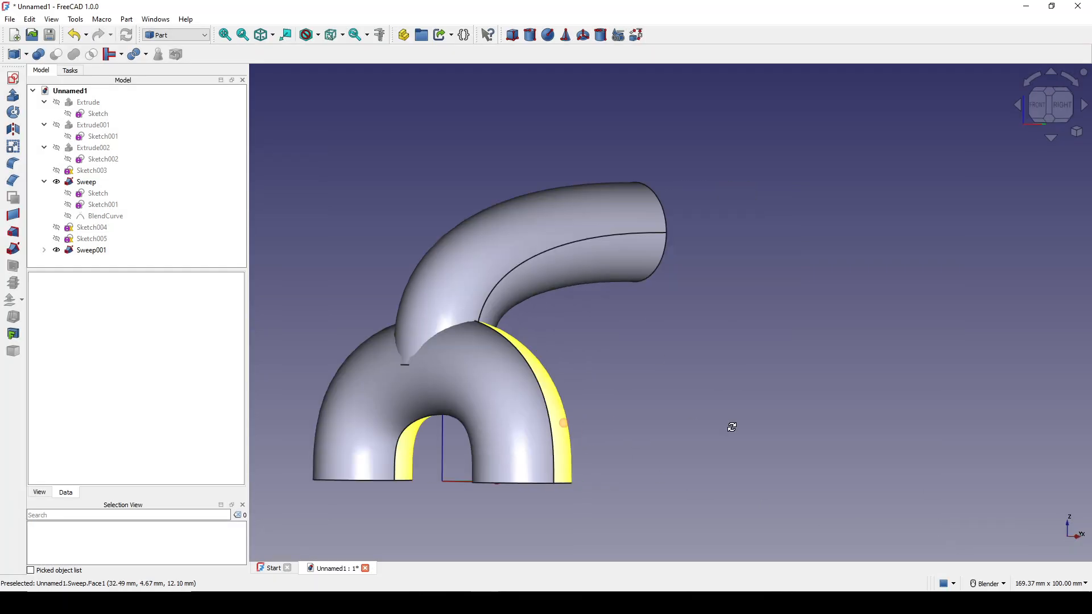
# Capture the front view of the pipes, draw a red curved cut line across the bend below the junction, and discard the capture.
pyautogui.press('1')
pyautogui.keyDown('shift'); pyautogui.moveTo(542, 276); pyautogui.dragTo(683, 252, button='middle'); pyautogui.keyUp('shift')
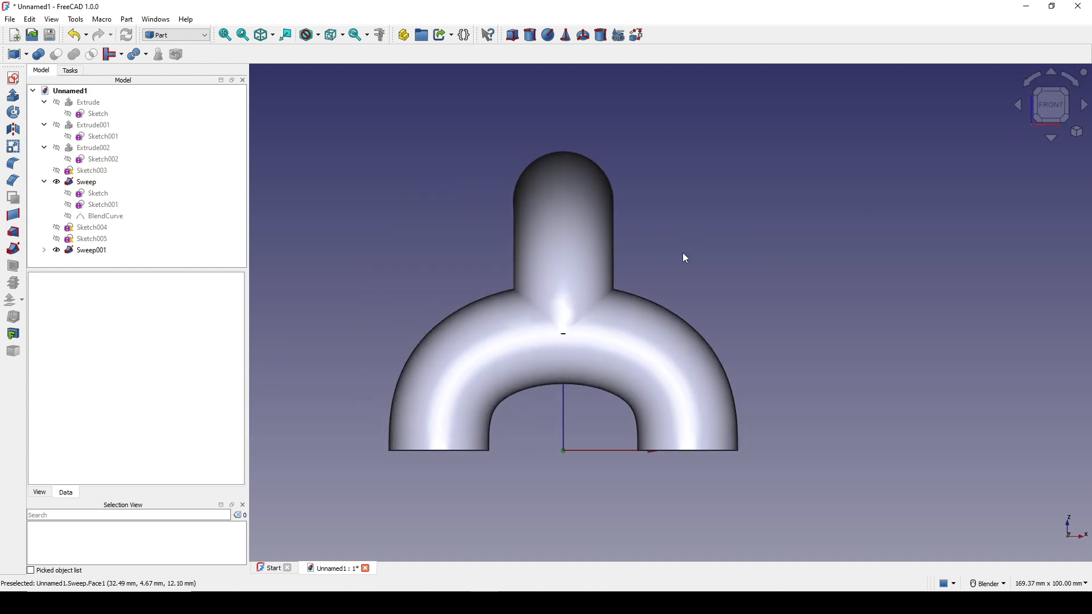
pyautogui.click(699, 365)
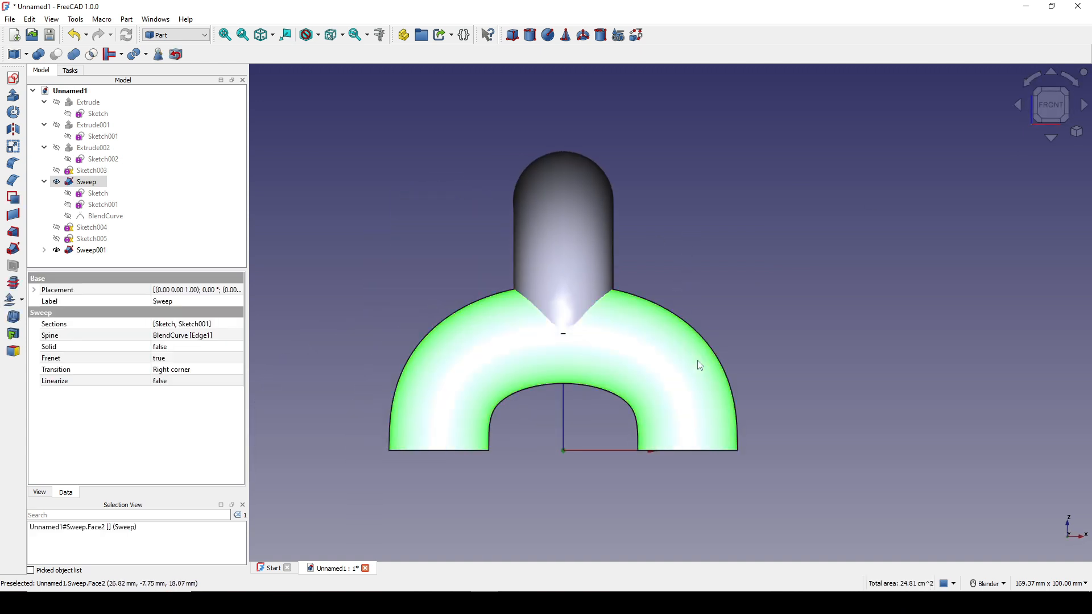
pyautogui.press('Print')
pyautogui.moveTo(327, 166)
pyautogui.mouseDown()
pyautogui.moveTo(730, 524)
pyautogui.moveTo(808, 542)
pyautogui.mouseUp()
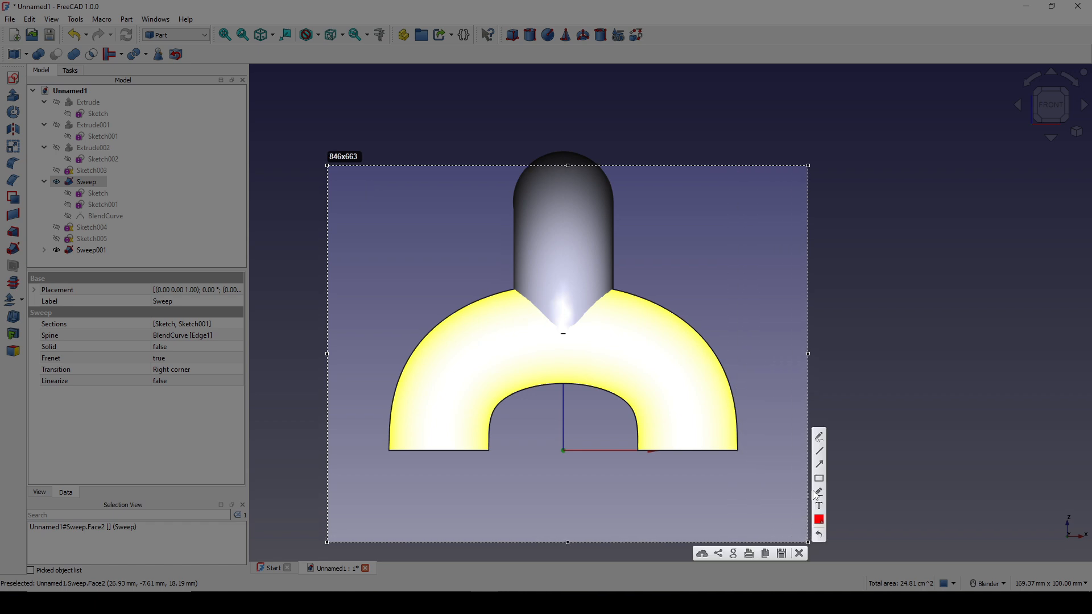
pyautogui.moveTo(440, 279)
pyautogui.mouseDown()
pyautogui.moveTo(547, 343)
pyautogui.moveTo(648, 329)
pyautogui.mouseUp()
pyautogui.moveTo(695, 289); pyautogui.dragTo(695, 288)
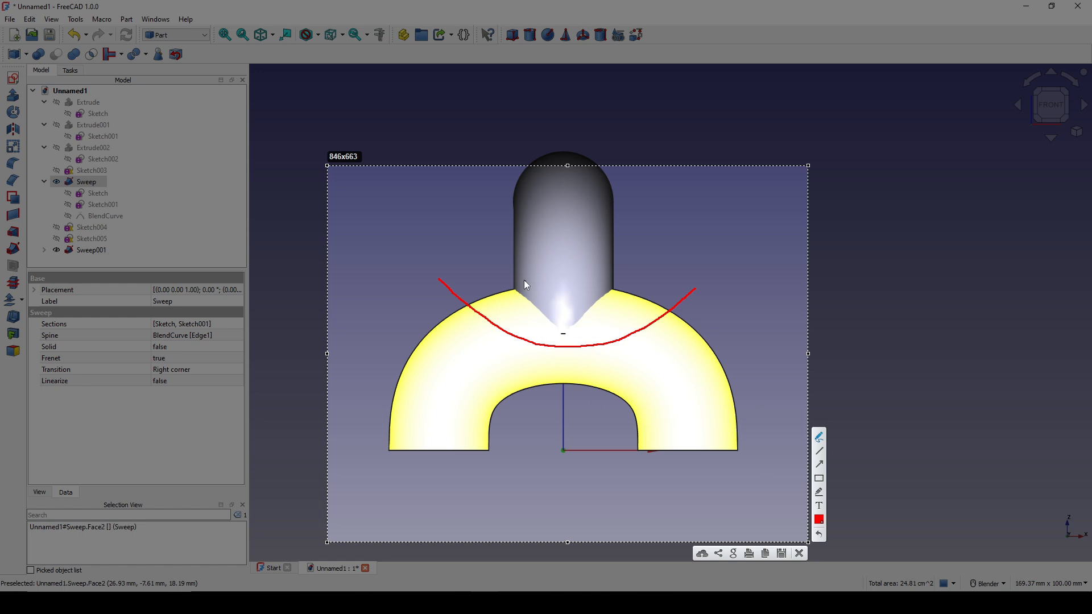
pyautogui.click(800, 551)
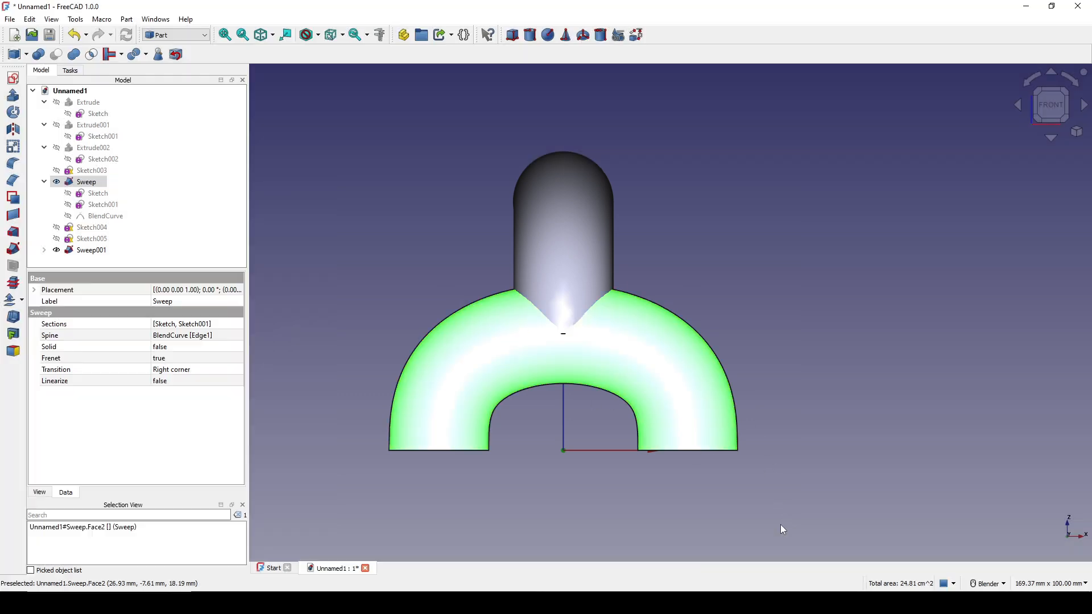
# Create a new sketch on the XZ-Plane, facing the front of the two pipes.
pyautogui.moveTo(677, 407); pyautogui.dragTo(718, 432, button='middle')
pyautogui.click(740, 419)
pyautogui.moveTo(718, 432); pyautogui.dragTo(749, 423, button='middle')
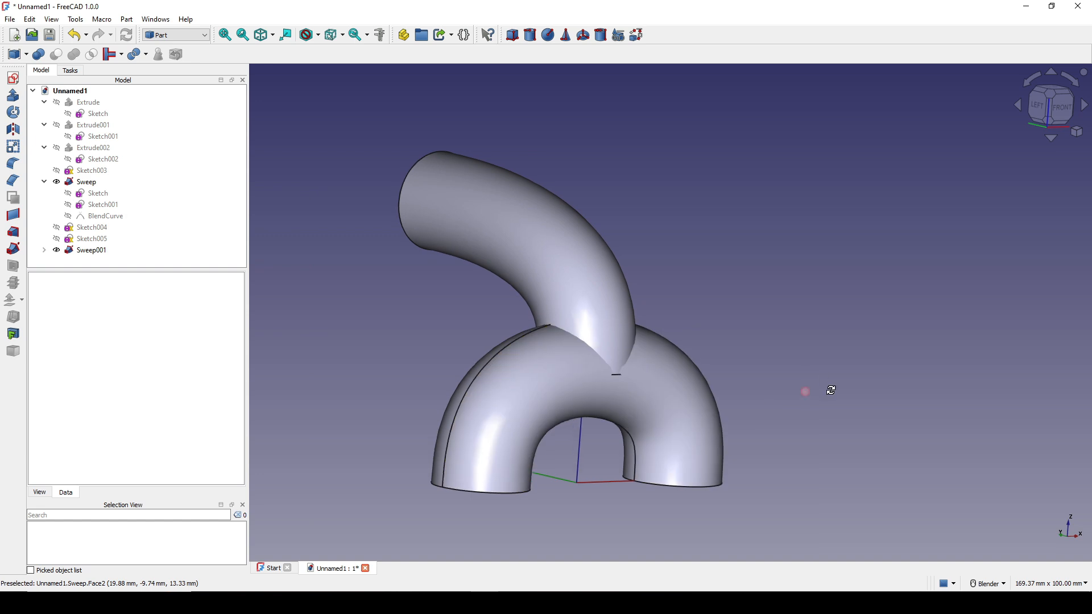
pyautogui.moveTo(804, 388); pyautogui.dragTo(1076, 172, button='middle')
pyautogui.click(1049, 108)
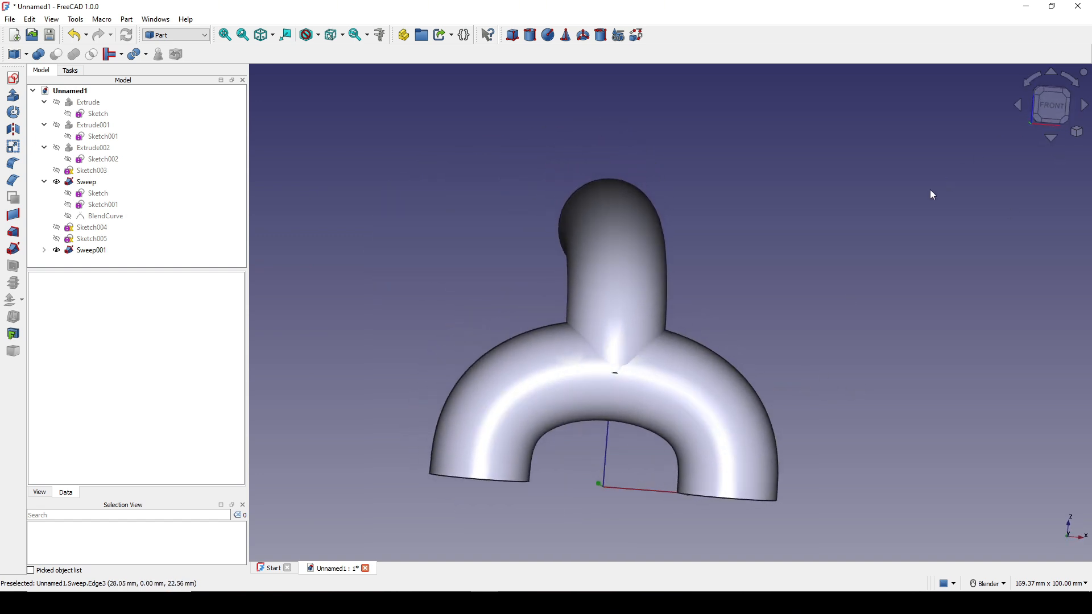
pyautogui.click(13, 78)
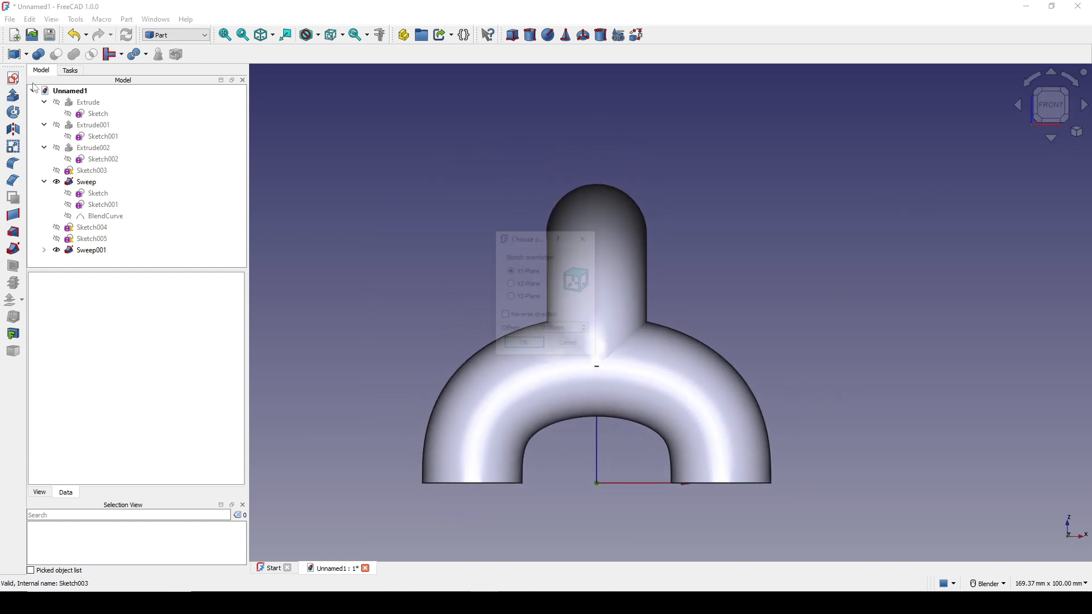
pyautogui.click(523, 284)
pyautogui.click(544, 347)
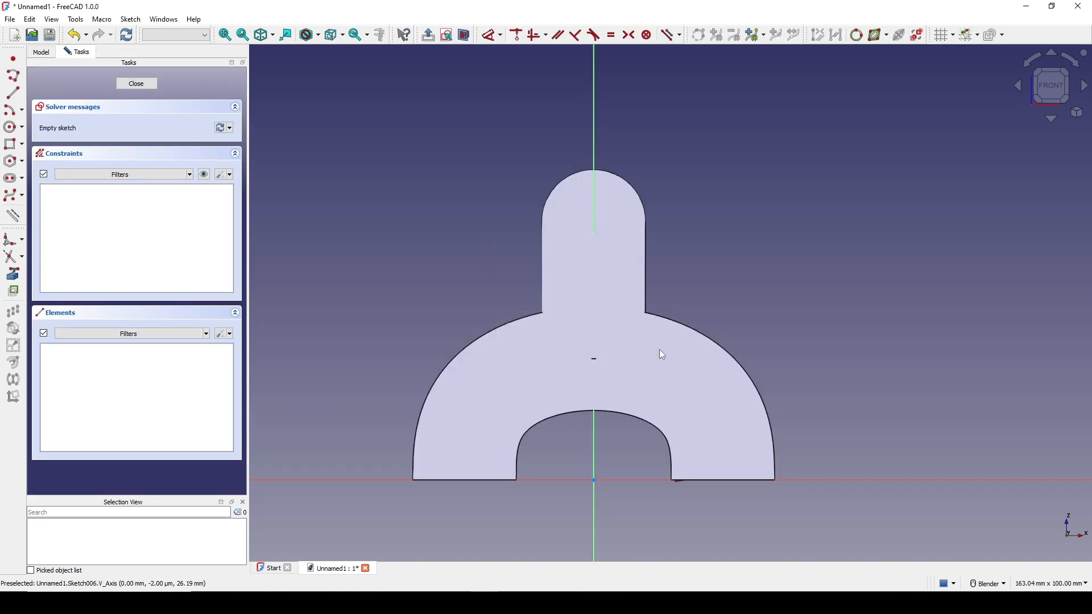
pyautogui.scroll(2, 658, 355)
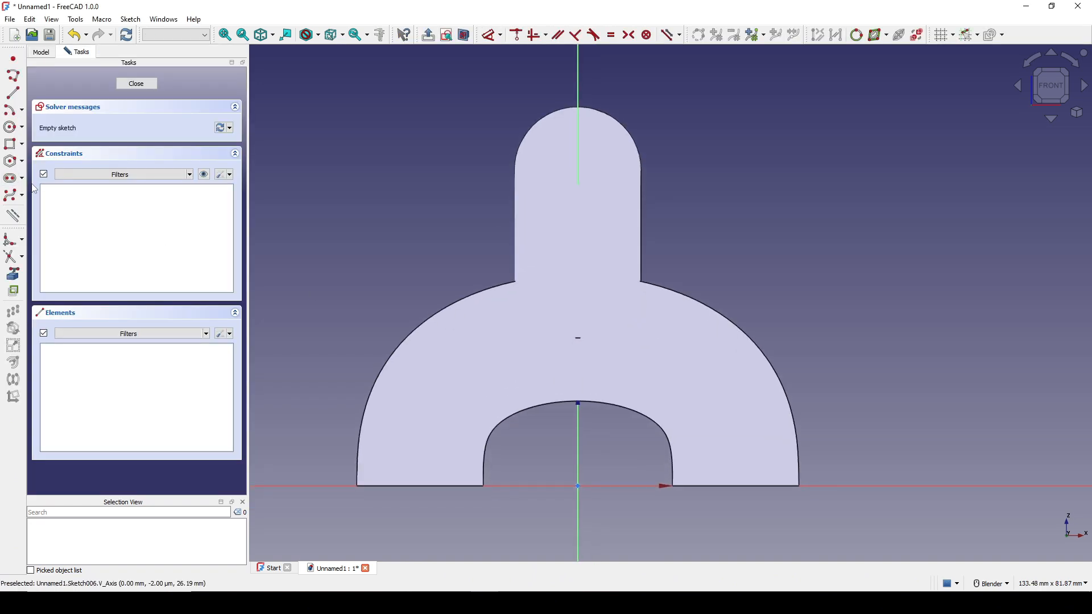
# Cut the view at the sketch plane and draw a shallow downward-bowing three-point arc across the pipe junction.
pyautogui.click(464, 36)
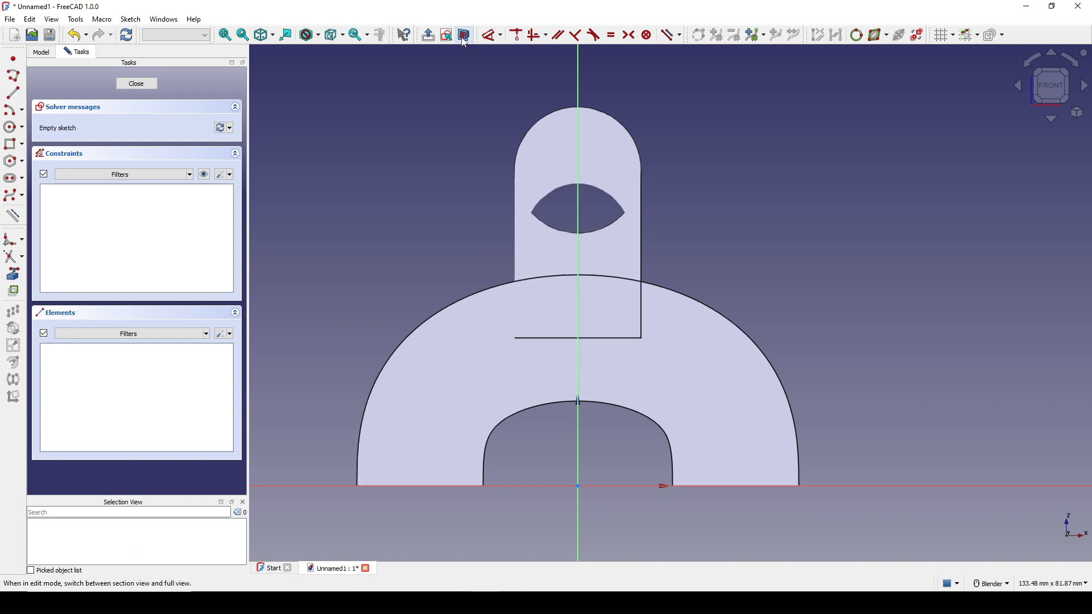
pyautogui.keyDown('shift'); pyautogui.moveTo(531, 186); pyautogui.dragTo(524, 153, button='middle'); pyautogui.keyUp('shift')
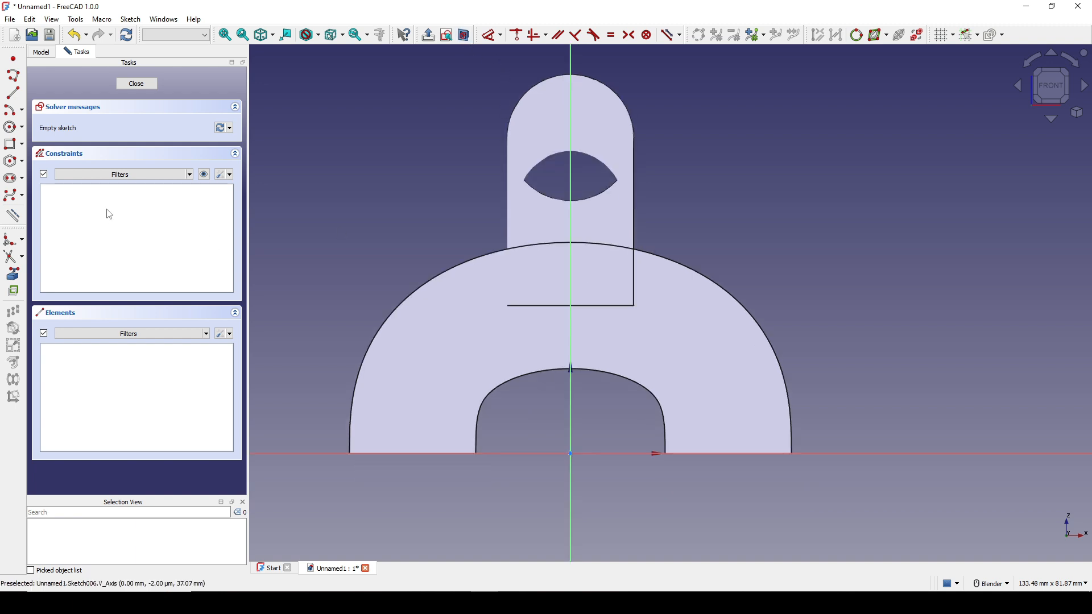
pyautogui.click(23, 111)
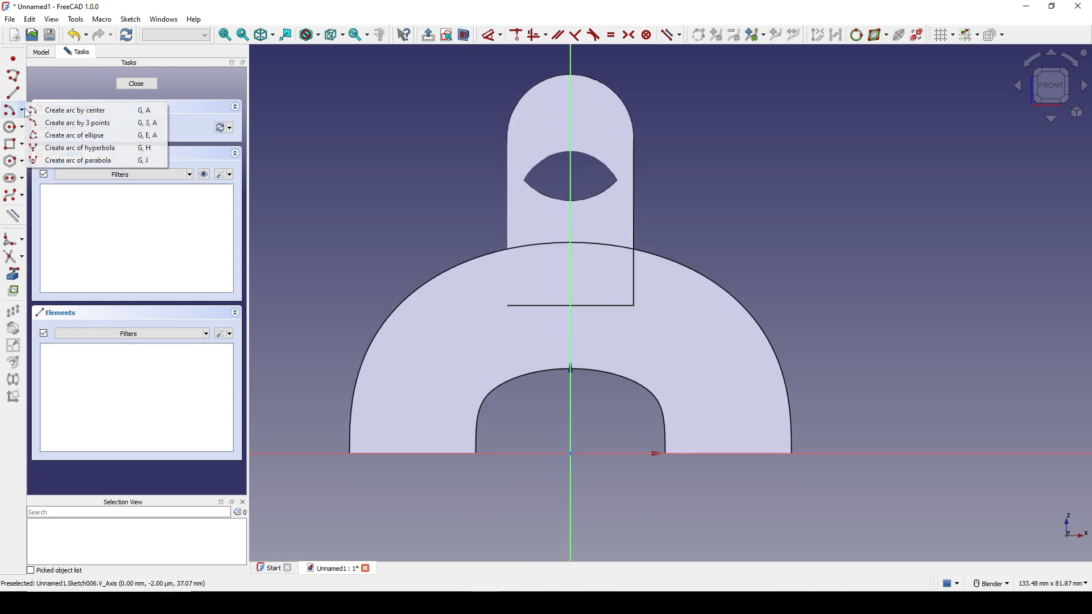
pyautogui.click(71, 124)
pyautogui.click(392, 254)
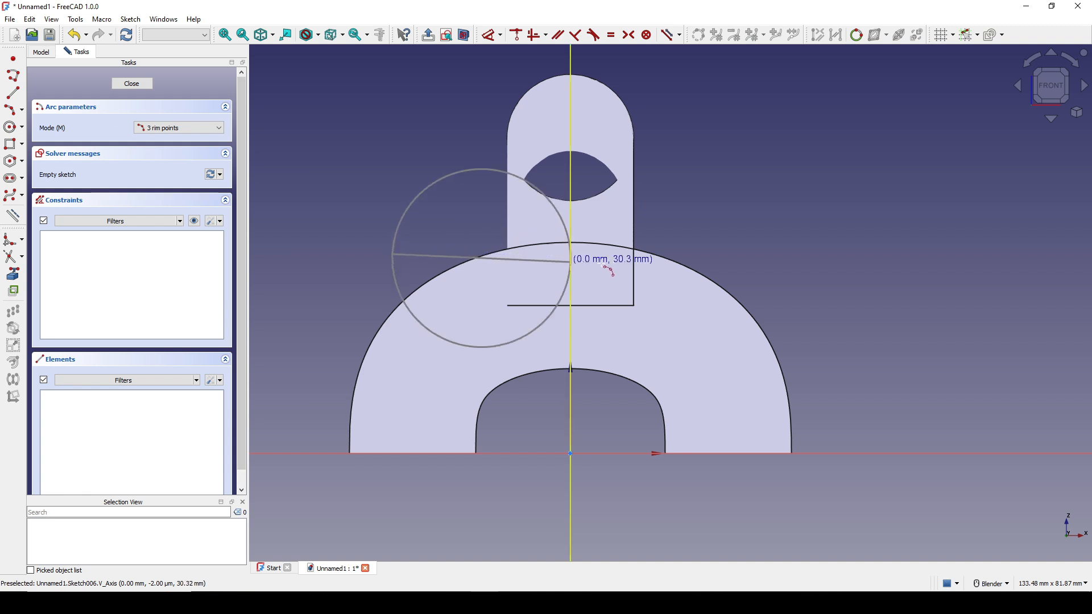
pyautogui.click(741, 256)
pyautogui.click(711, 263)
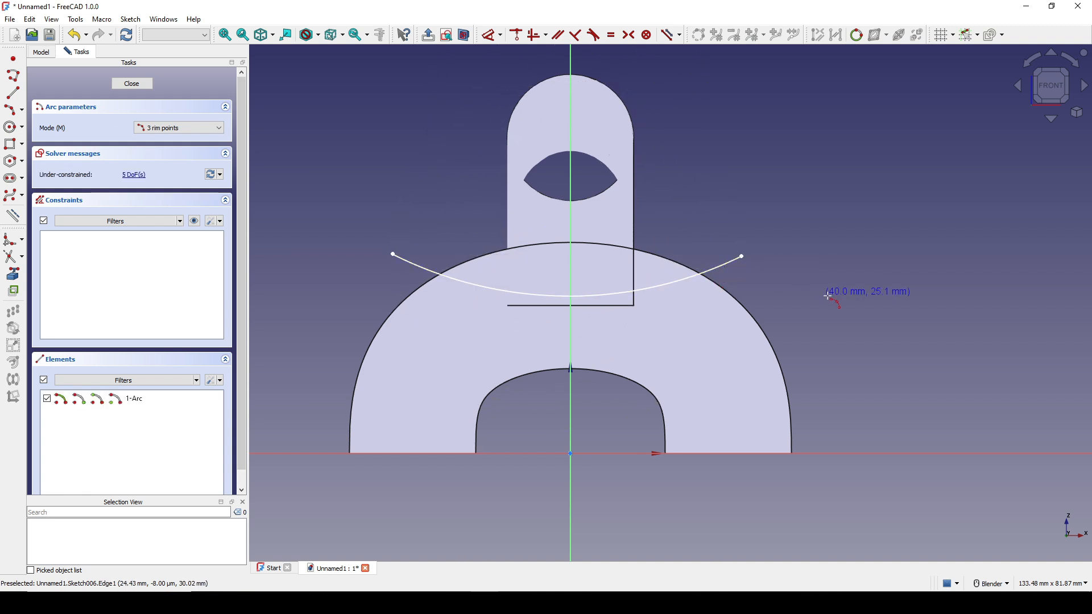
# Link the upper pipe's lower end edge into the sketch as external geometry.
pyautogui.scroll(2, 685, 298)
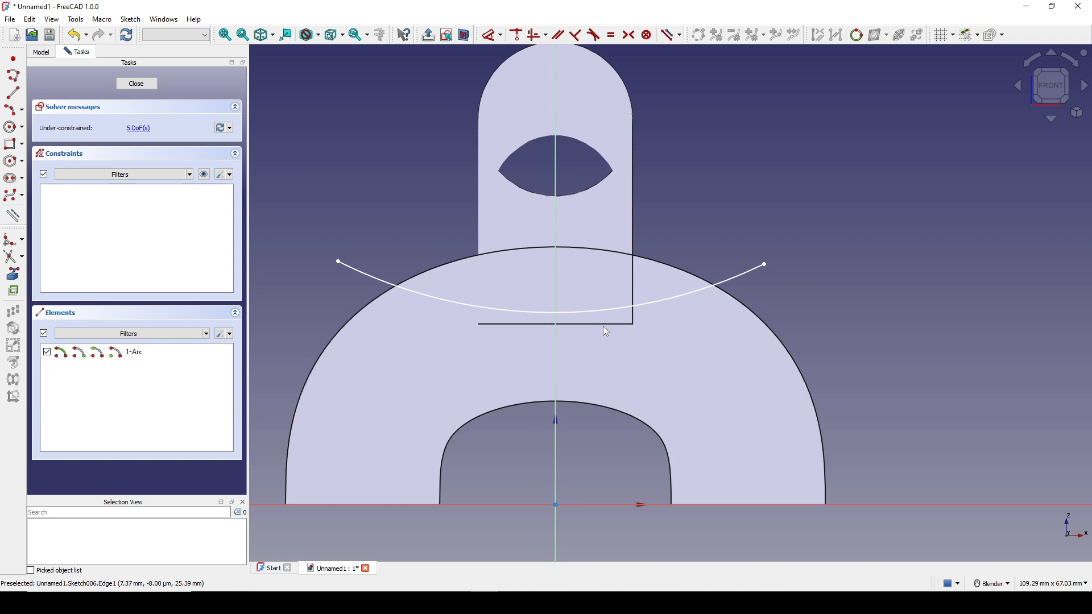
pyautogui.scroll(2, 606, 331)
pyautogui.scroll(-2, 604, 330)
pyautogui.moveTo(641, 331)
pyautogui.mouseDown(button='middle')
pyautogui.moveTo(569, 349)
pyautogui.moveTo(575, 357)
pyautogui.moveTo(599, 315)
pyautogui.moveTo(610, 268)
pyautogui.mouseUp(button='middle')
pyautogui.scroll(-2, 599, 338)
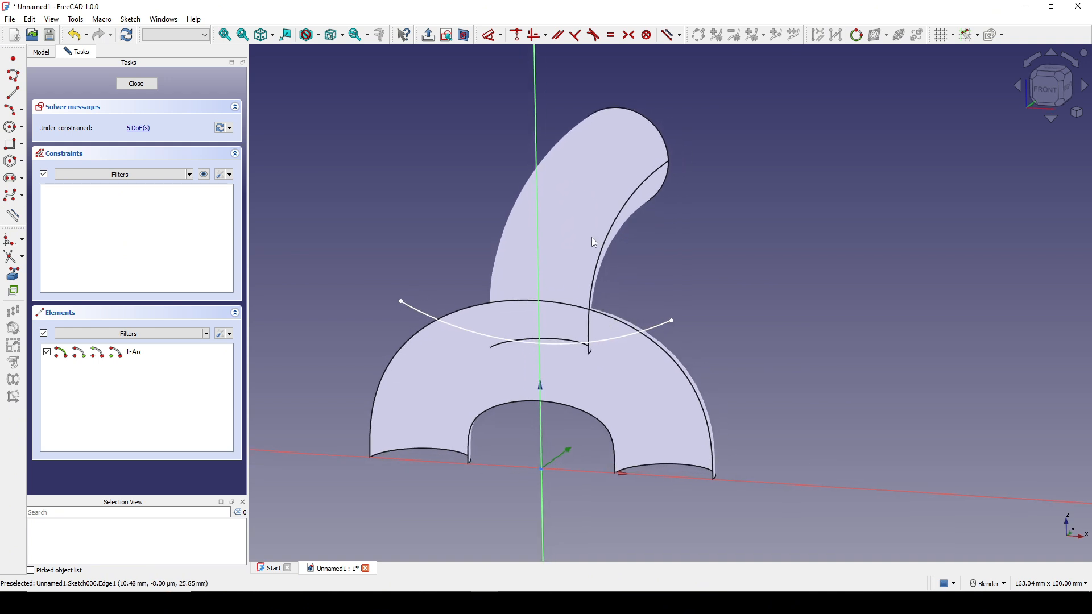
pyautogui.moveTo(624, 215); pyautogui.dragTo(619, 280, button='middle')
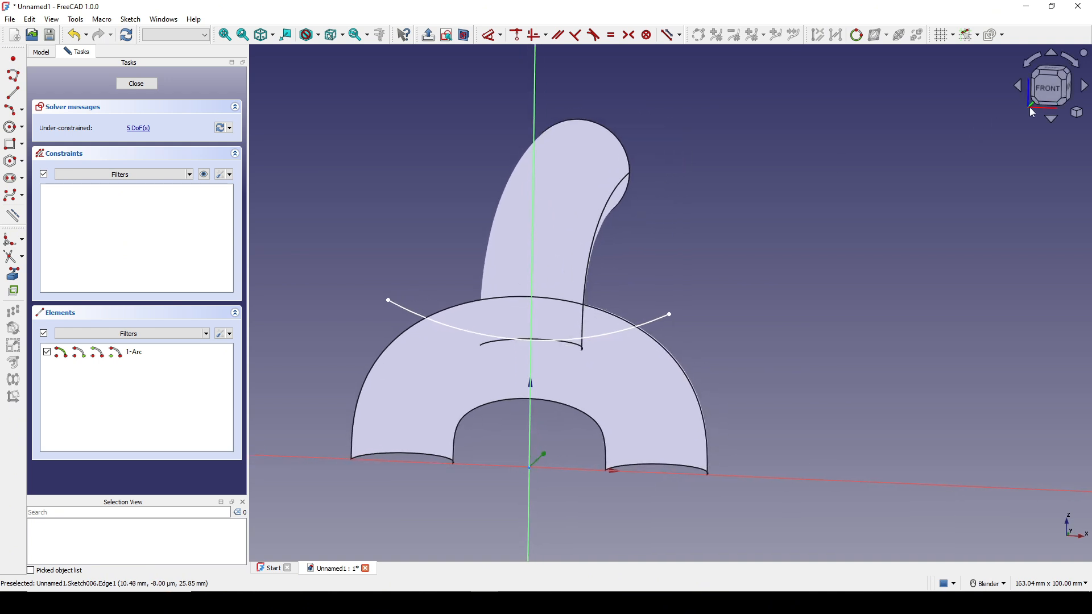
pyautogui.click(1053, 96)
pyautogui.scroll(3, 600, 301)
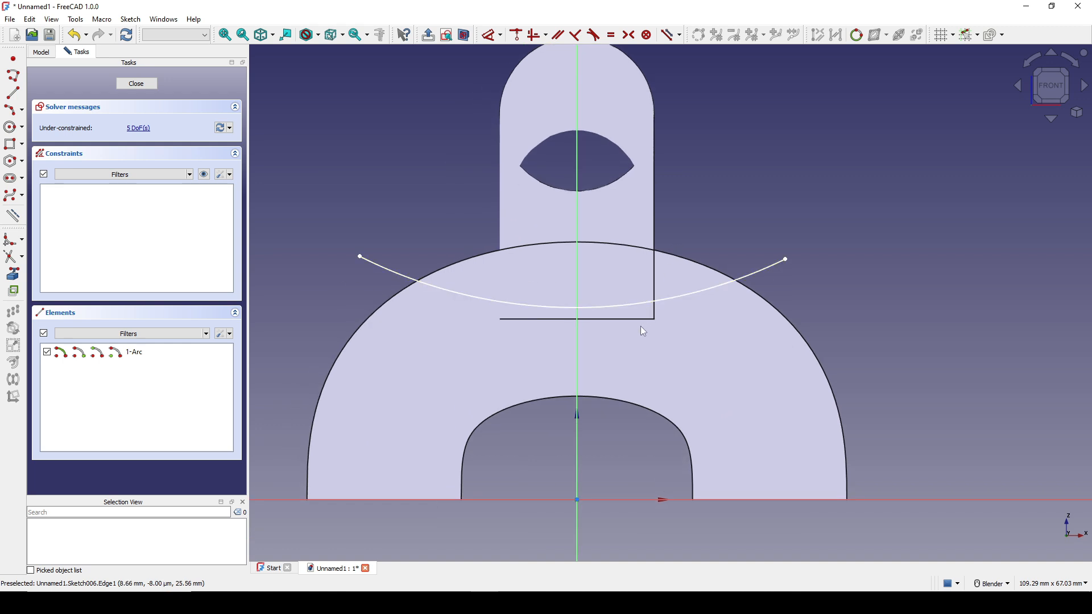
pyautogui.click(12, 274)
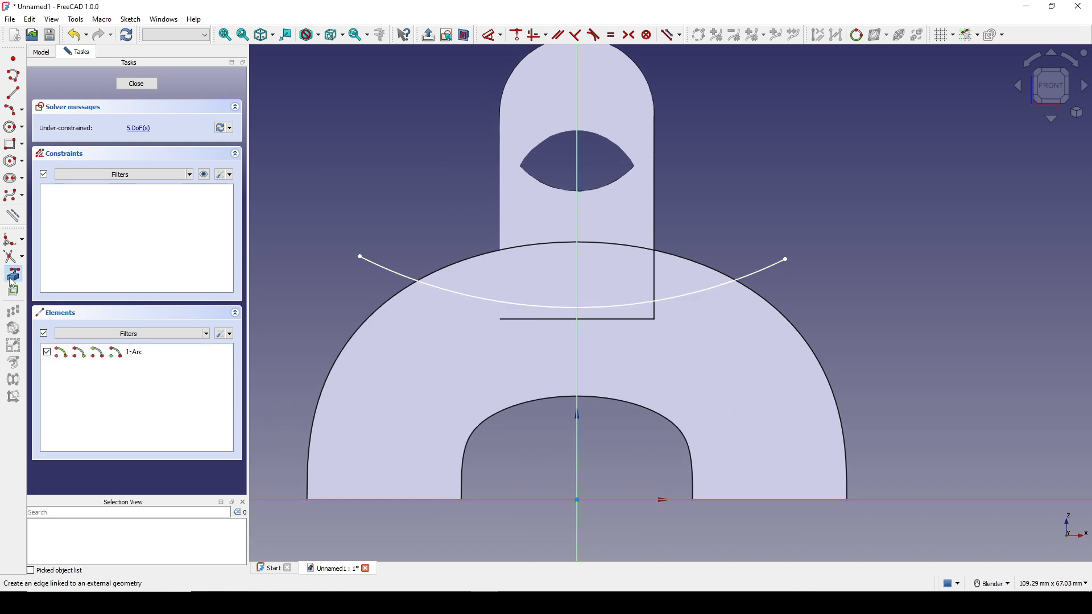
pyautogui.click(632, 320)
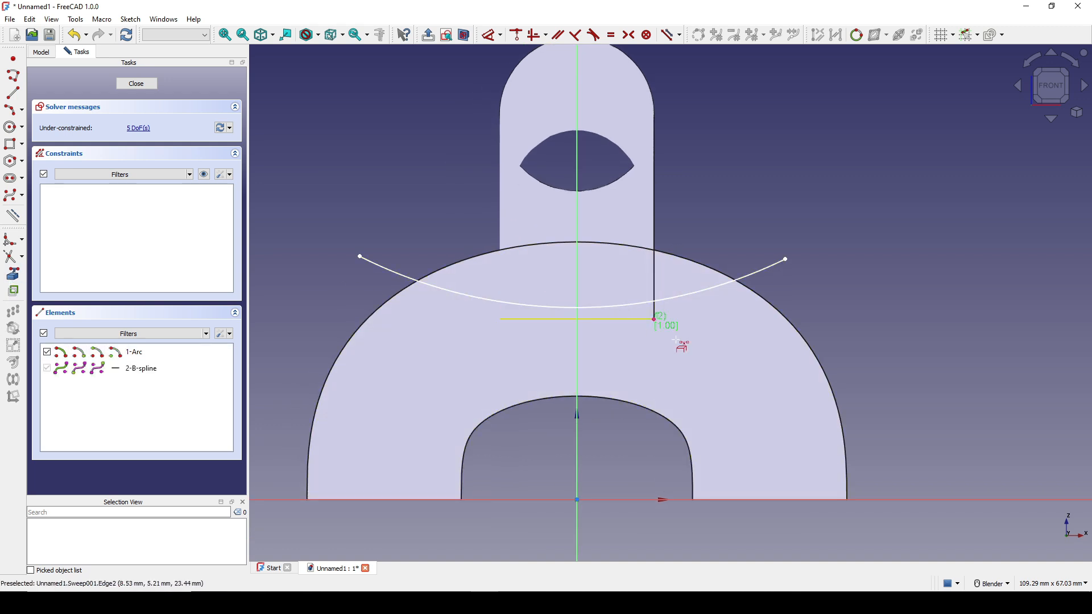
pyautogui.scroll(1, 625, 350)
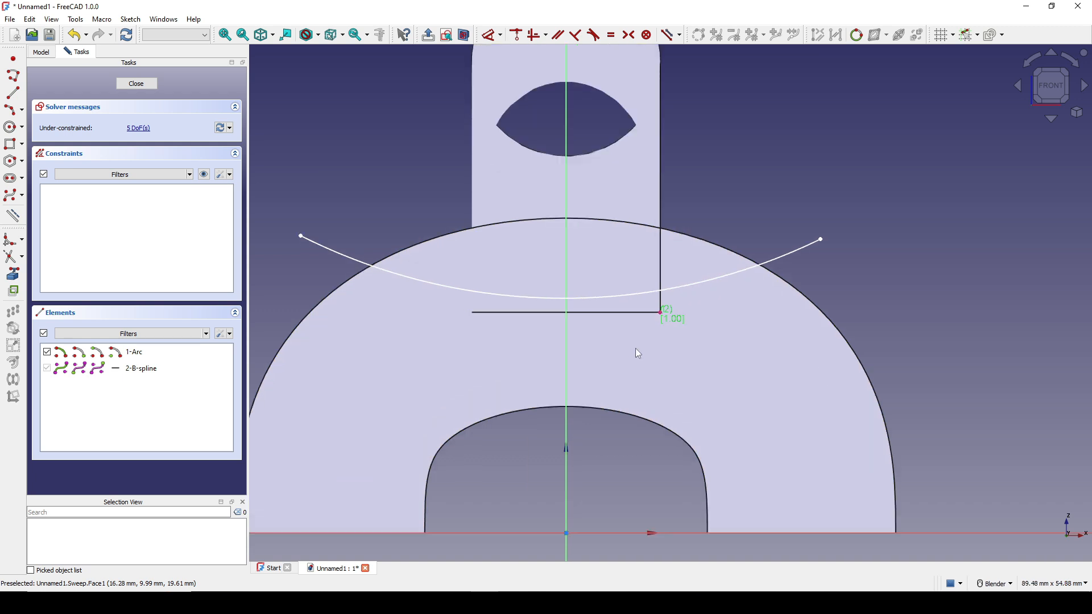
pyautogui.scroll(1, 660, 317)
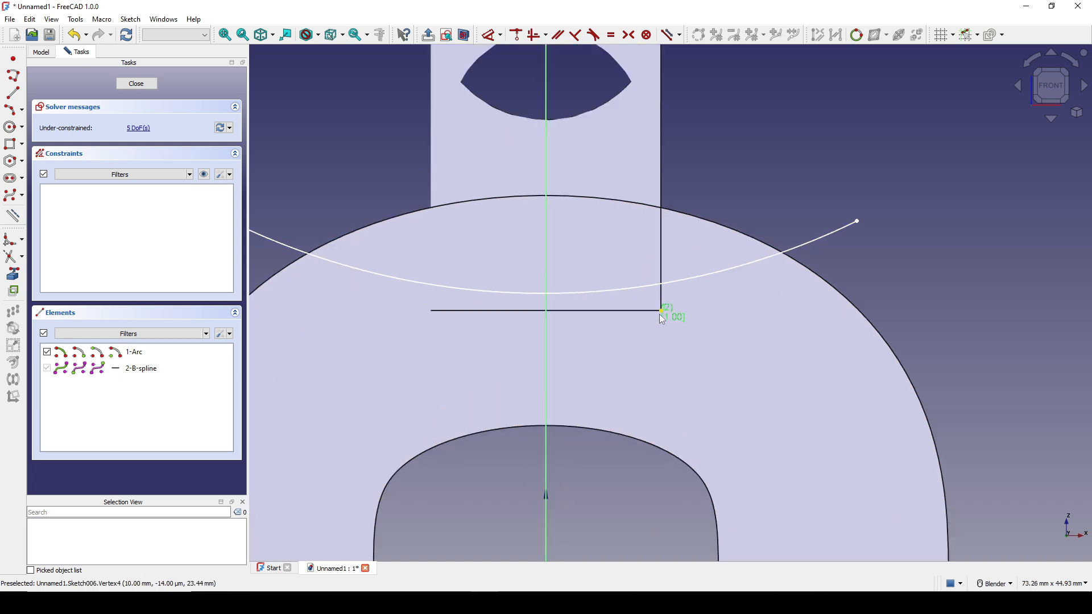
# Draw a horizontal line below the arc and constrain it to pass through the endpoint of the external geometry.
pyautogui.scroll(-2, 659, 313)
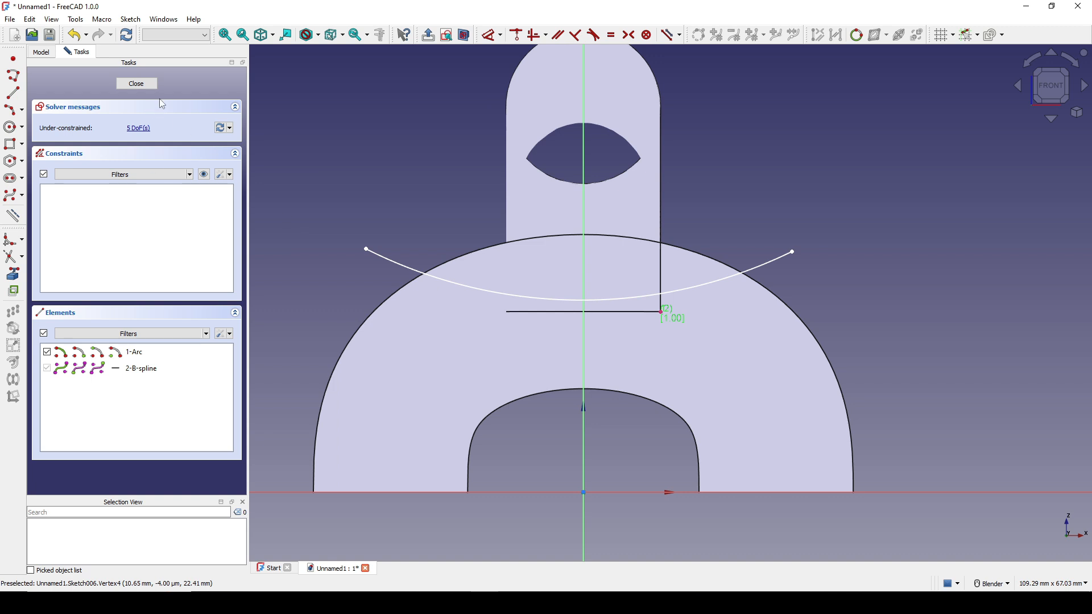
pyautogui.click(14, 93)
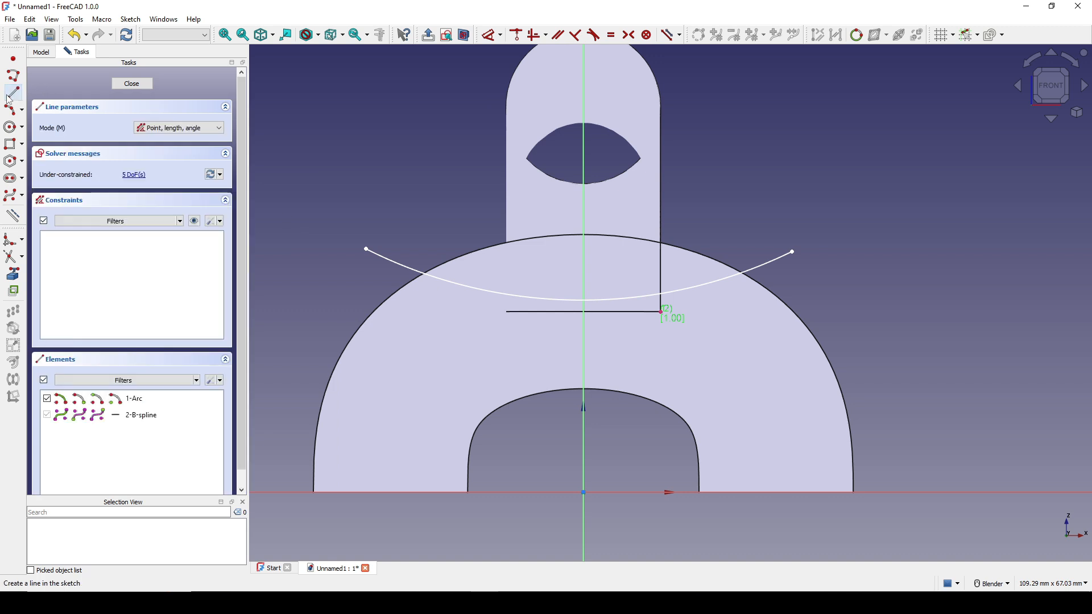
pyautogui.click(718, 341)
pyautogui.click(445, 341)
pyautogui.scroll(1, 653, 380)
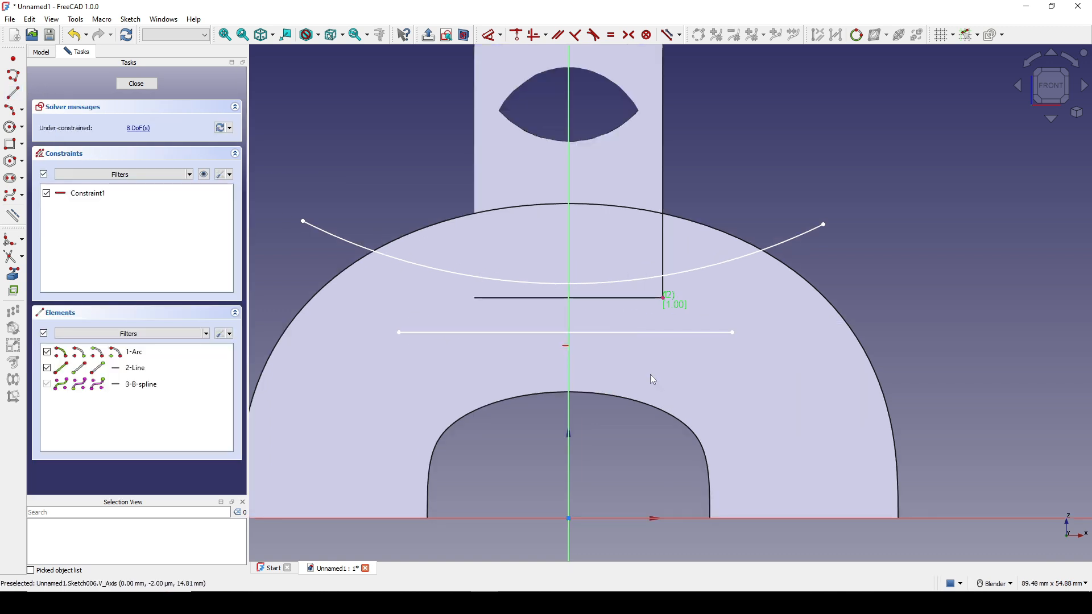
pyautogui.click(640, 333)
pyautogui.click(663, 297)
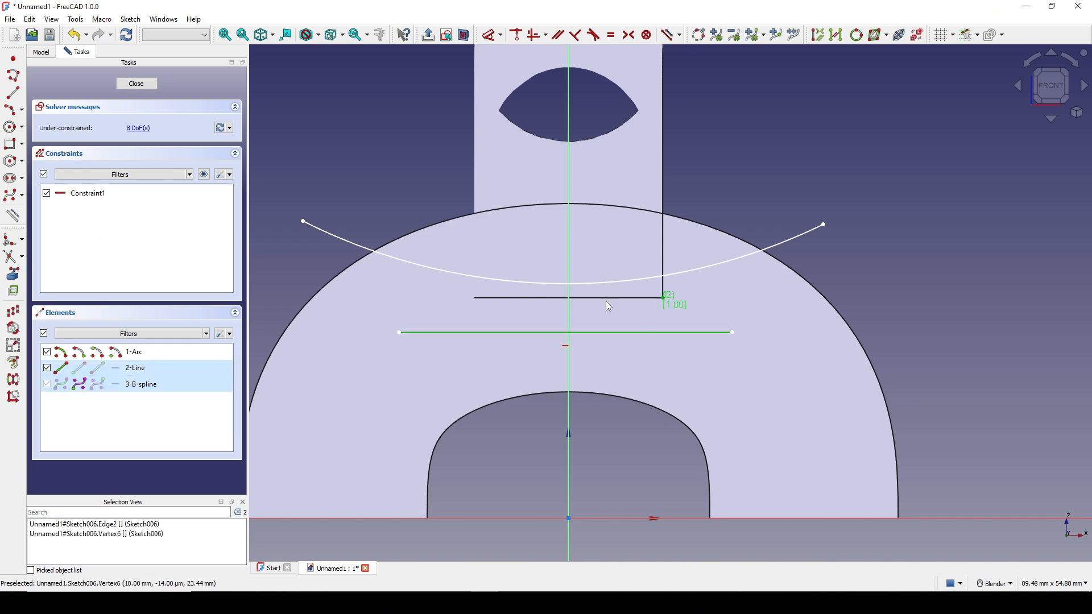
pyautogui.press('c')
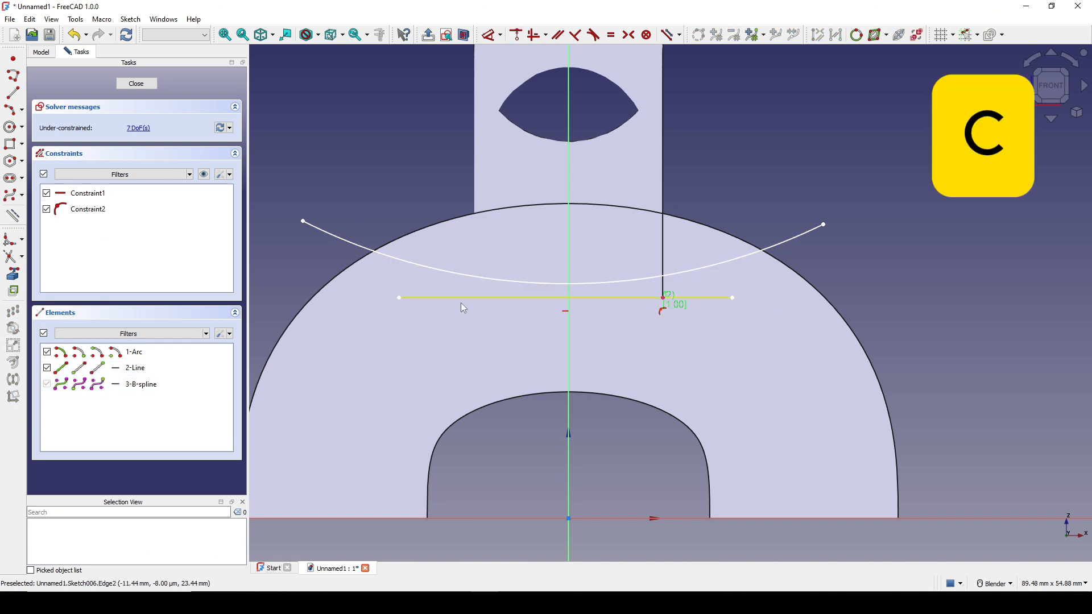
# Convert the horizontal line at the upper pipe's lower end to construction geometry.
pyautogui.click(461, 303)
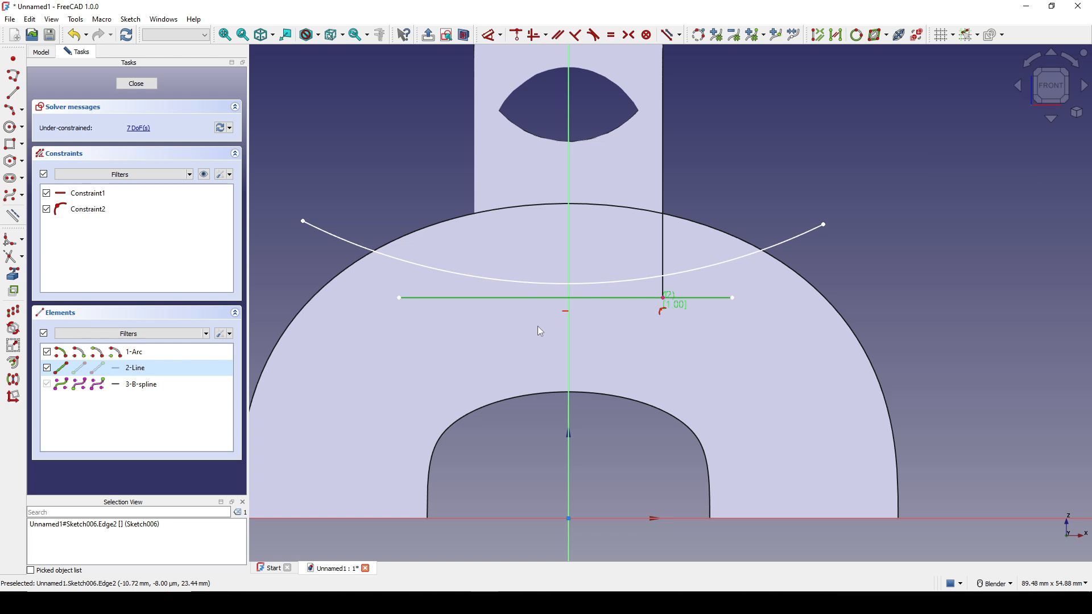
pyautogui.press('g')
pyautogui.press('n')
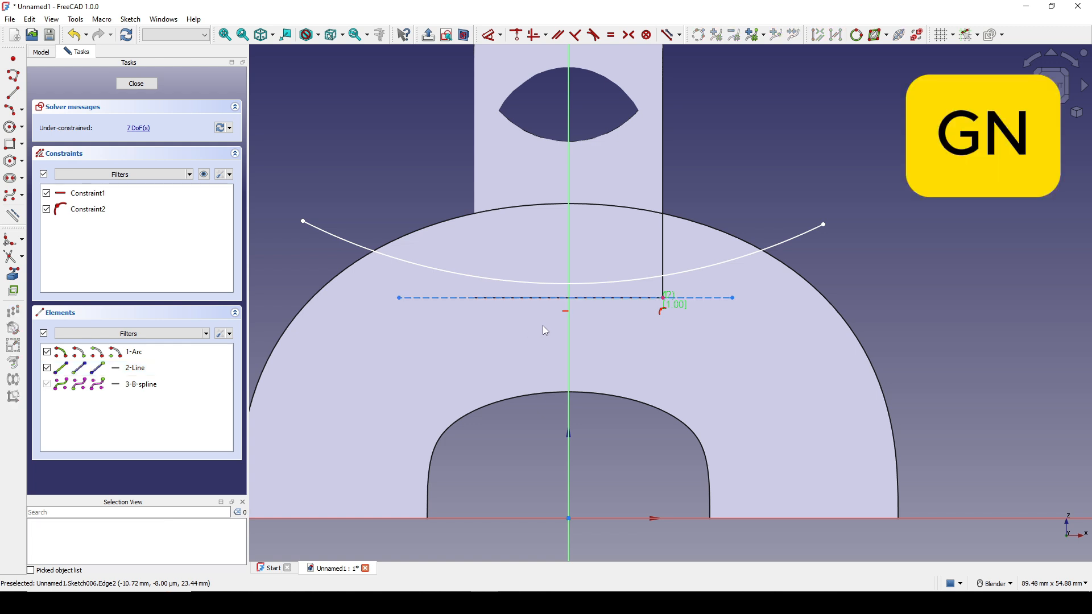
# Make the arc tangent to the horizontal construction line.
pyautogui.keyDown('shift'); pyautogui.moveTo(619, 320); pyautogui.dragTo(618, 349, button='middle'); pyautogui.keyUp('shift')
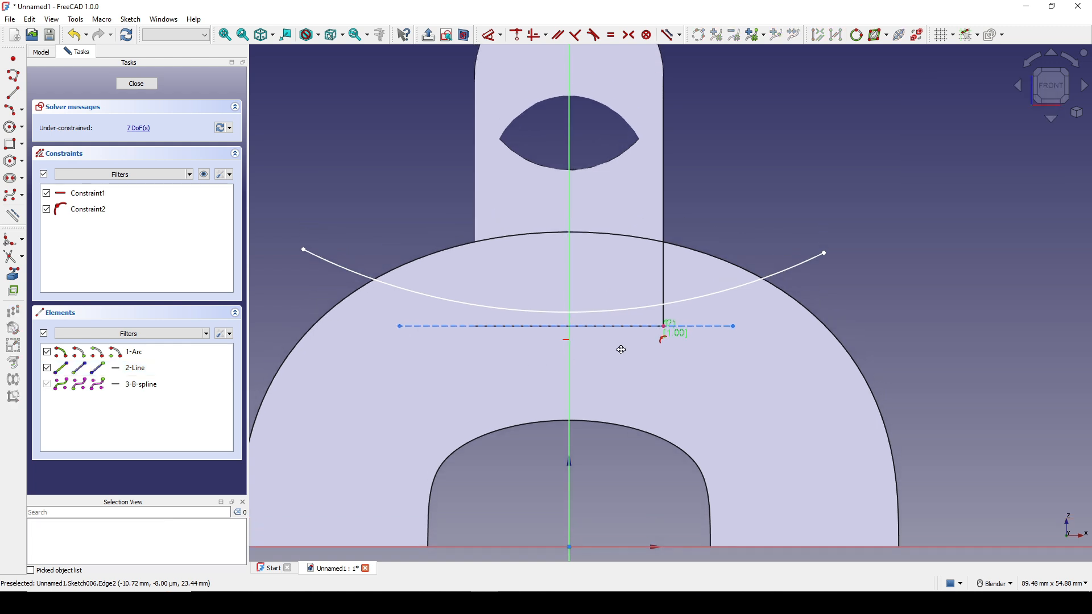
pyautogui.click(603, 317)
pyautogui.click(606, 326)
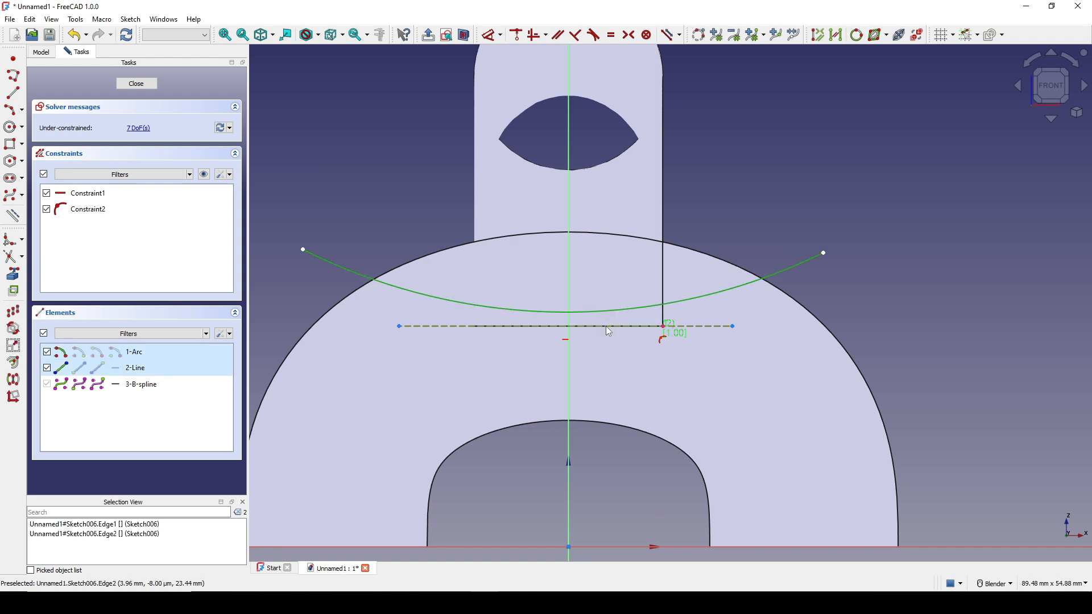
pyautogui.press('t')
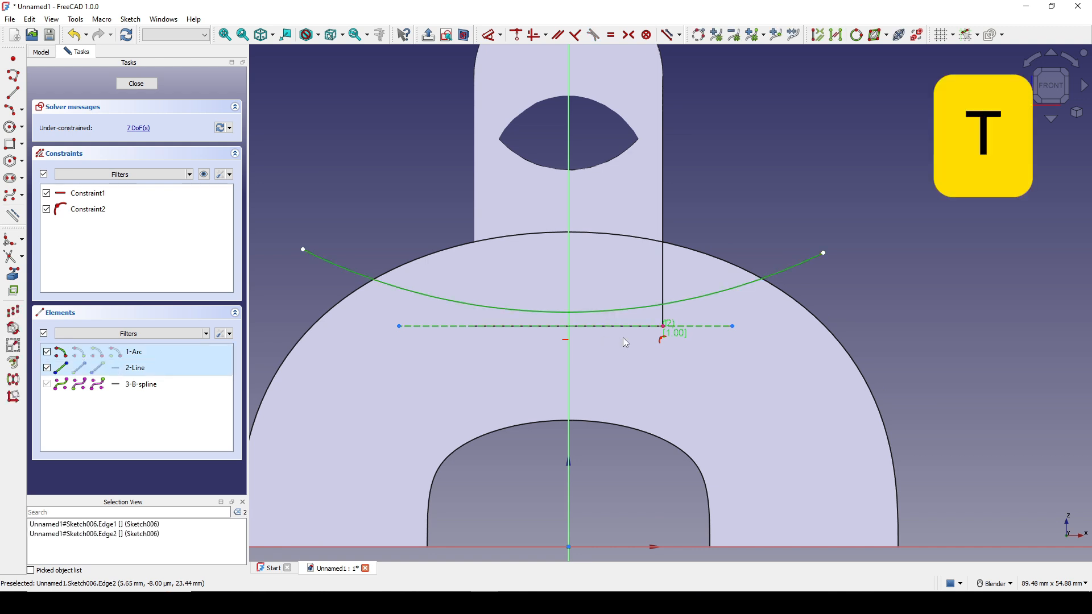
pyautogui.scroll(-2, 623, 337)
pyautogui.keyDown('shift'); pyautogui.moveTo(620, 353); pyautogui.dragTo(609, 370, button='middle'); pyautogui.keyUp('shift')
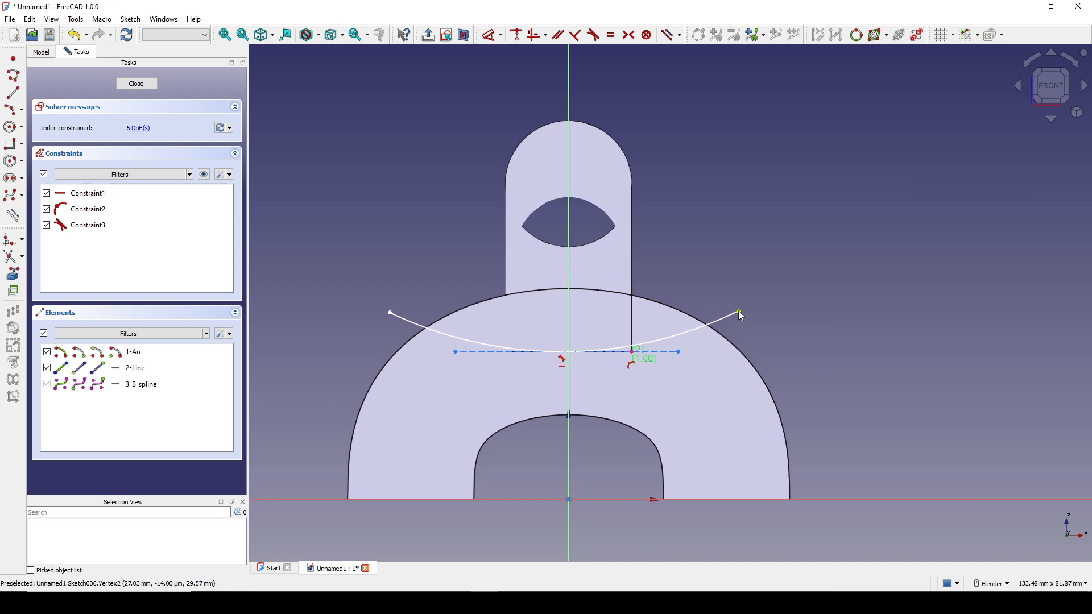
# Constrain the arc's two endpoints to be symmetric about the vertical axis.
pyautogui.click(739, 312)
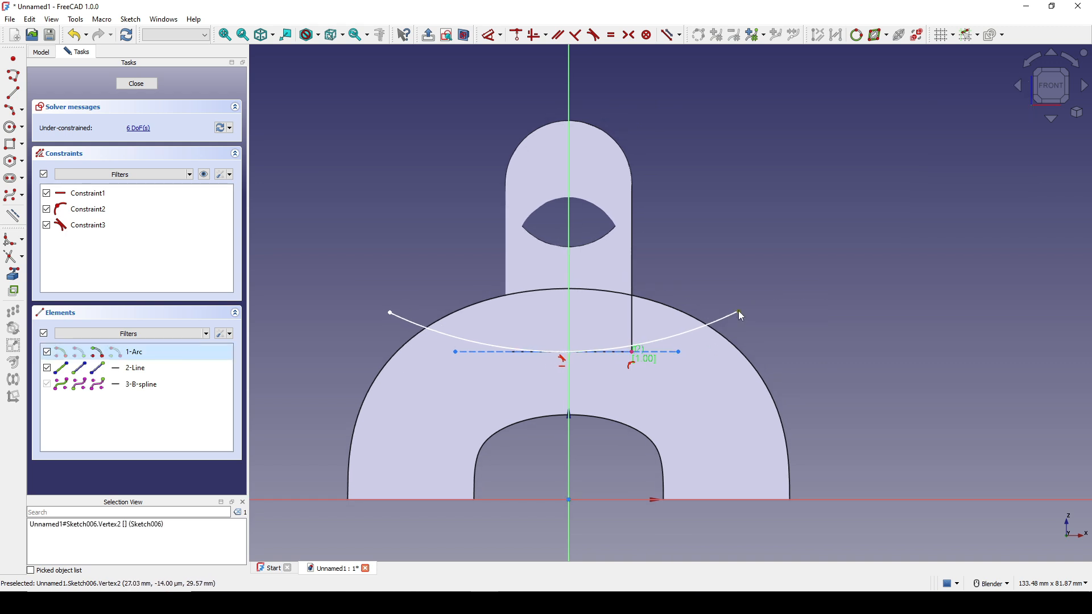
pyautogui.click(393, 312)
pyautogui.click(571, 238)
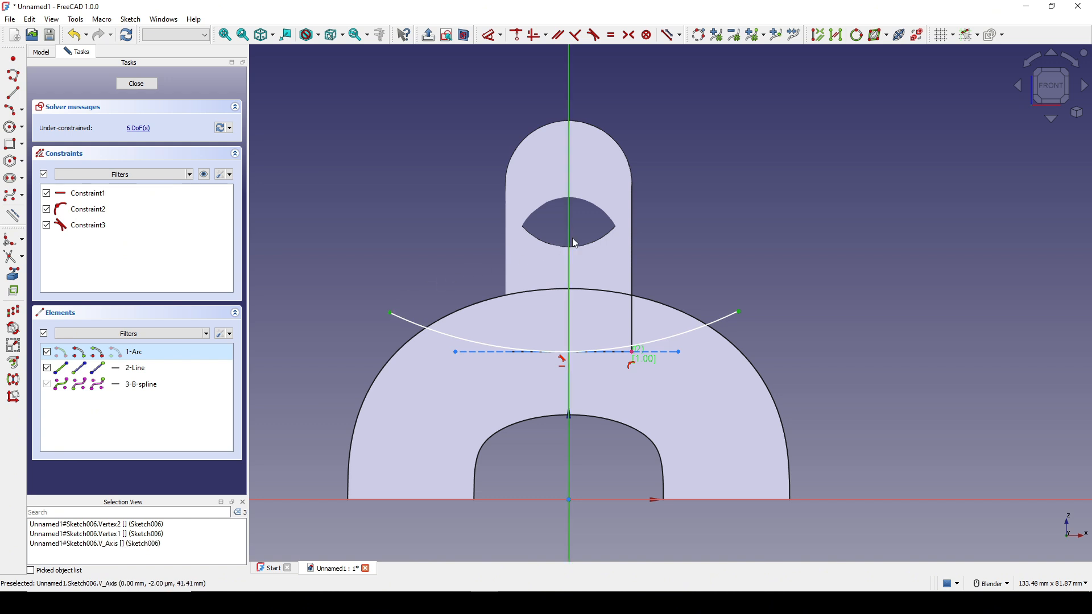
pyautogui.press('s')
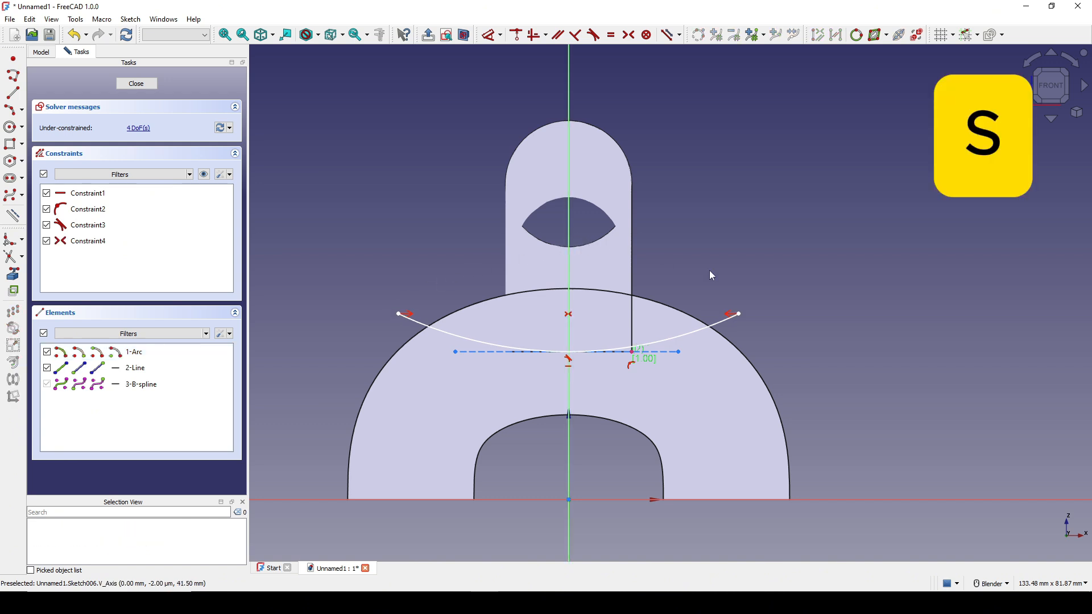
# Pull the arc's ends upward and inward, and add a radius constraint of 30 mm to the arc.
pyautogui.keyDown('shift'); pyautogui.moveTo(754, 300); pyautogui.dragTo(743, 306, button='middle'); pyautogui.keyUp('shift')
pyautogui.moveTo(729, 321); pyautogui.dragTo(706, 285)
pyautogui.keyDown('shift'); pyautogui.moveTo(731, 297); pyautogui.dragTo(729, 283, button='middle'); pyautogui.keyUp('shift')
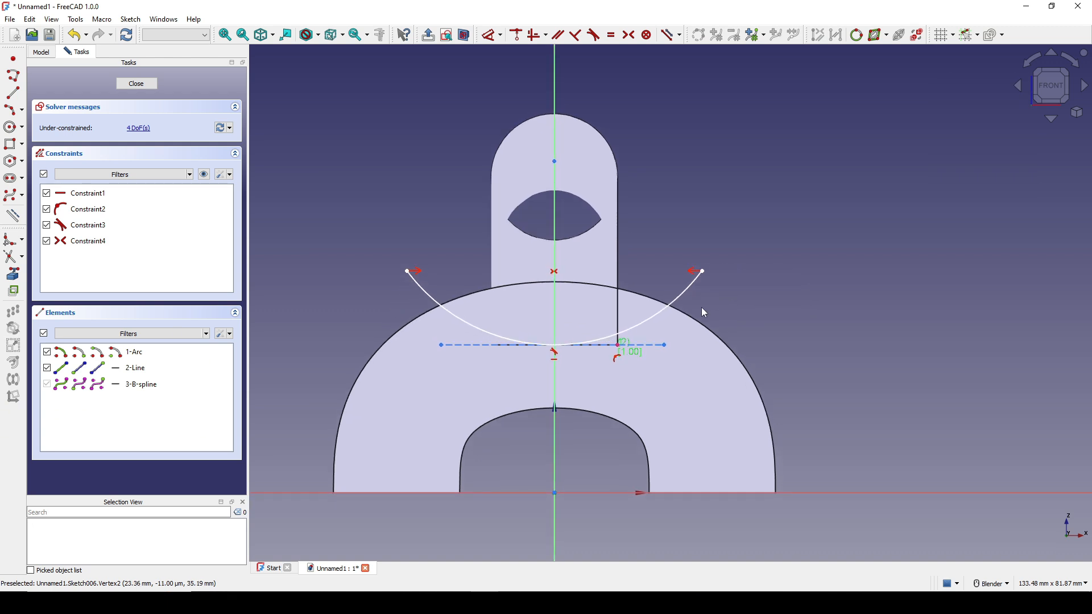
pyautogui.click(674, 302)
pyautogui.press('d')
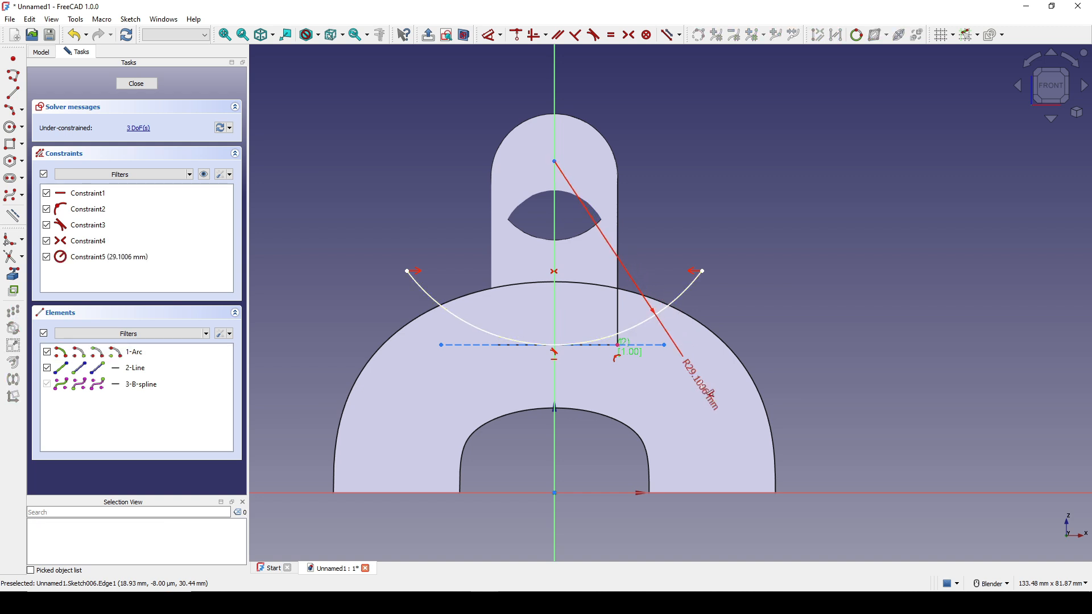
pyautogui.click(706, 400)
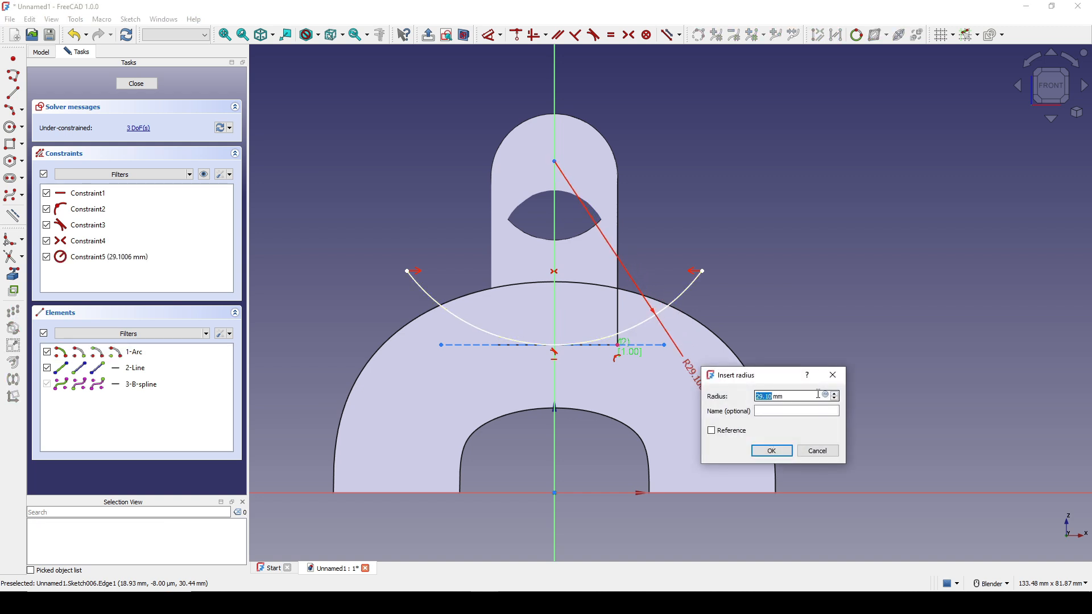
pyautogui.write('30')
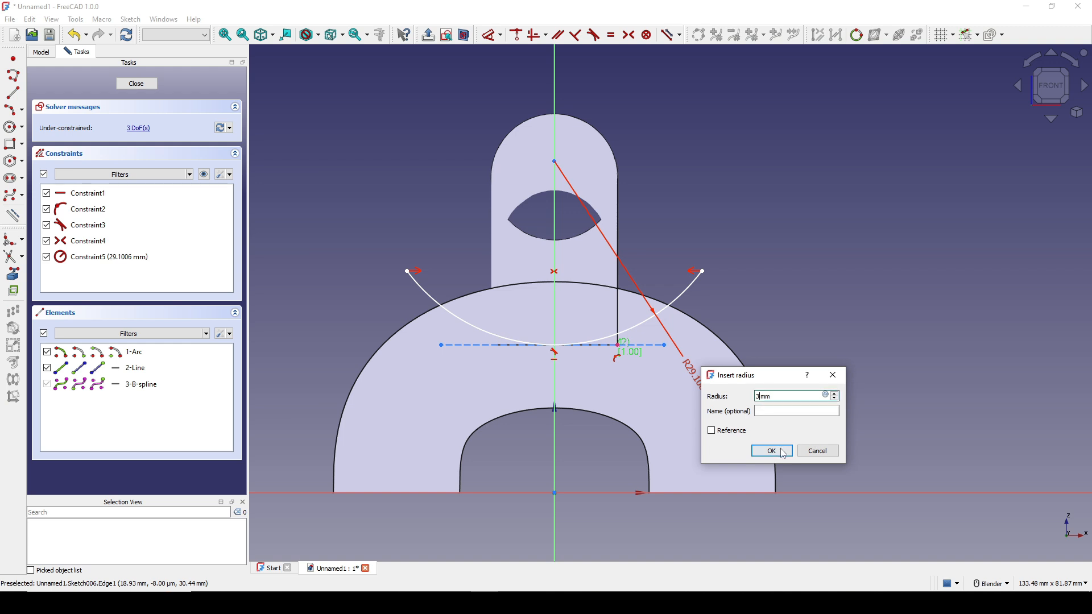
pyautogui.click(772, 450)
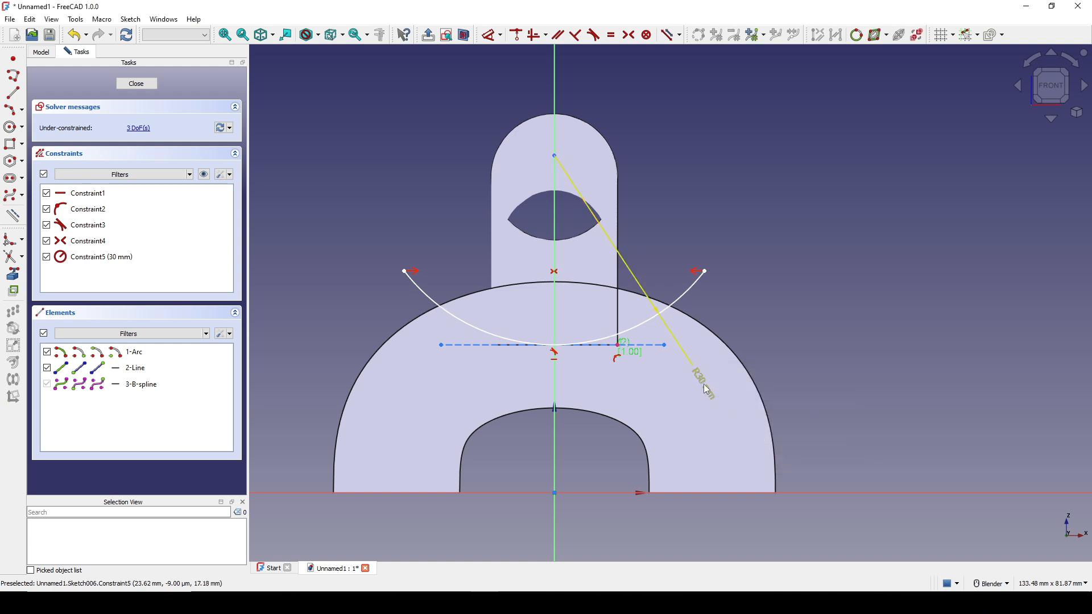
# Set the arc's radius to 50 mm.
pyautogui.doubleClick(706, 390)
pyautogui.write('5')
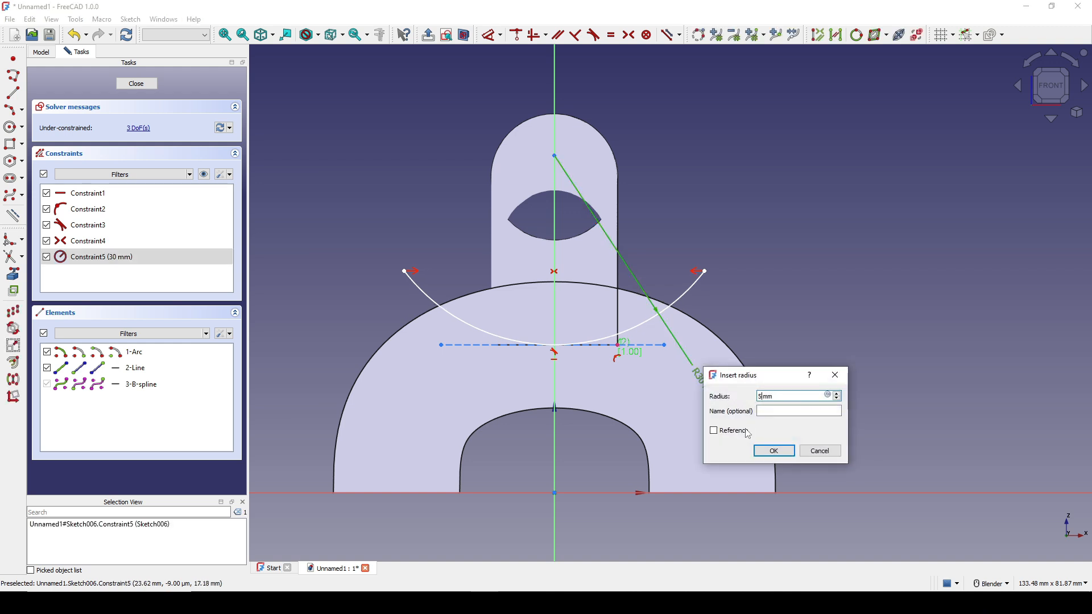
pyautogui.write('0')
pyautogui.click(774, 451)
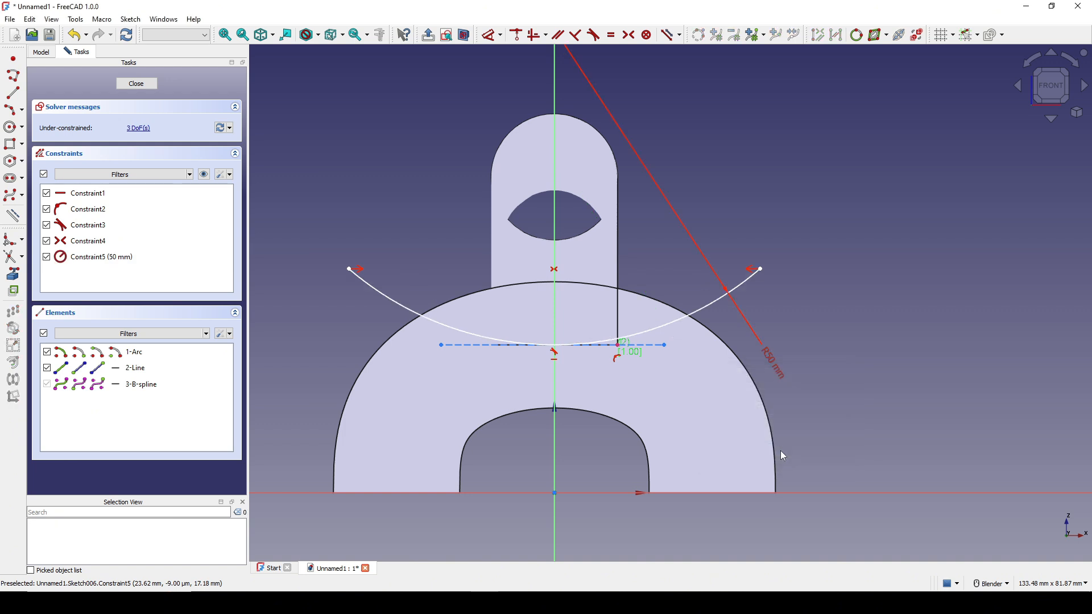
# Set the arc's radius to 20 mm.
pyautogui.doubleClick(773, 367)
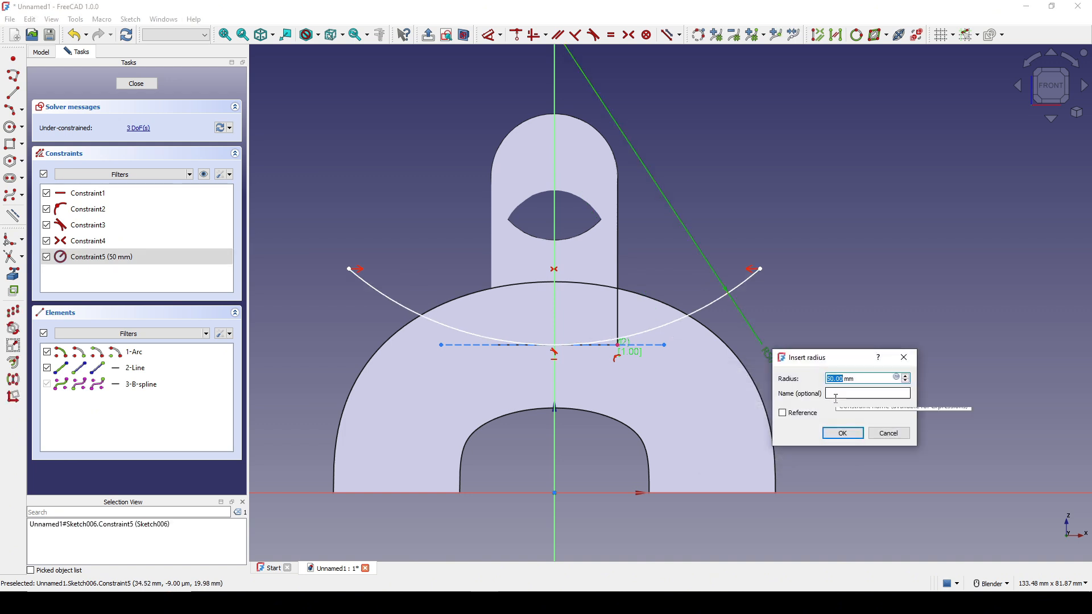
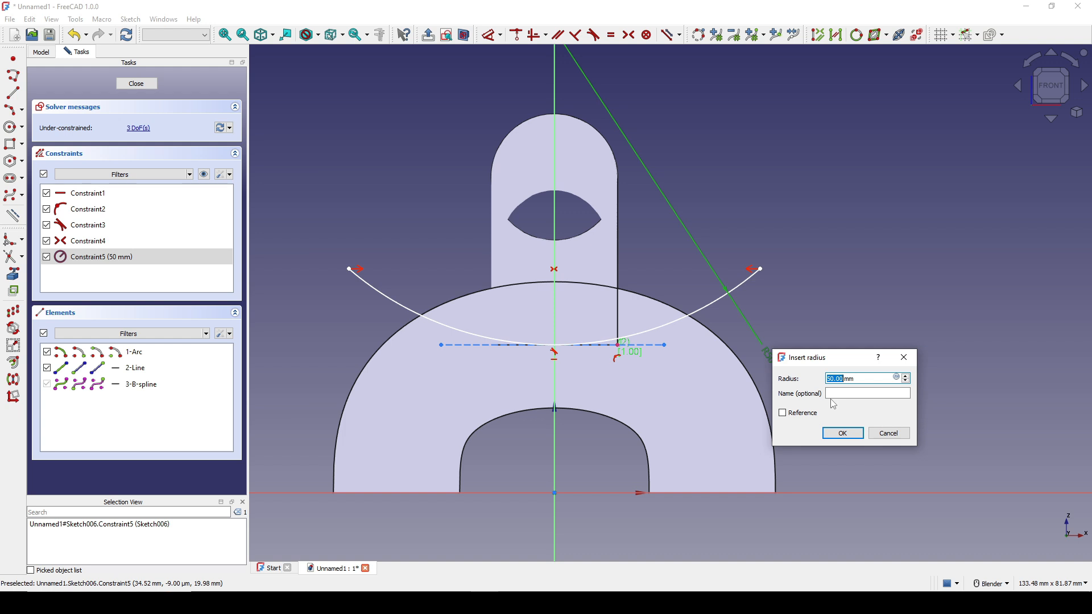
pyautogui.write('20')
pyautogui.click(842, 433)
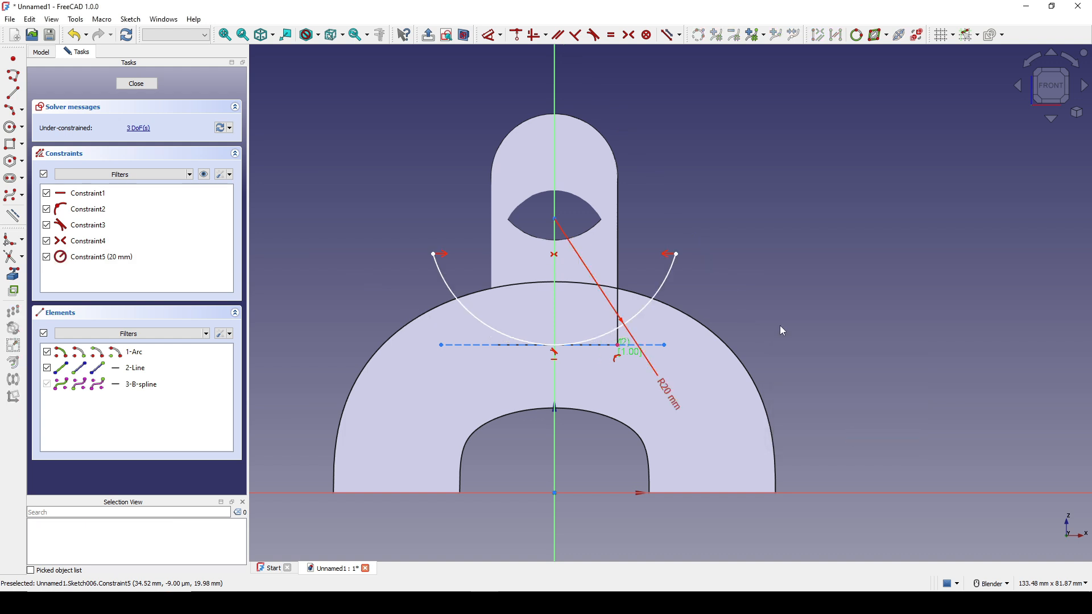
# Close the arc profile with a straight line between its two endpoints and finish the sketch.
pyautogui.keyDown('shift'); pyautogui.moveTo(779, 325); pyautogui.dragTo(762, 339, button='middle'); pyautogui.keyUp('shift')
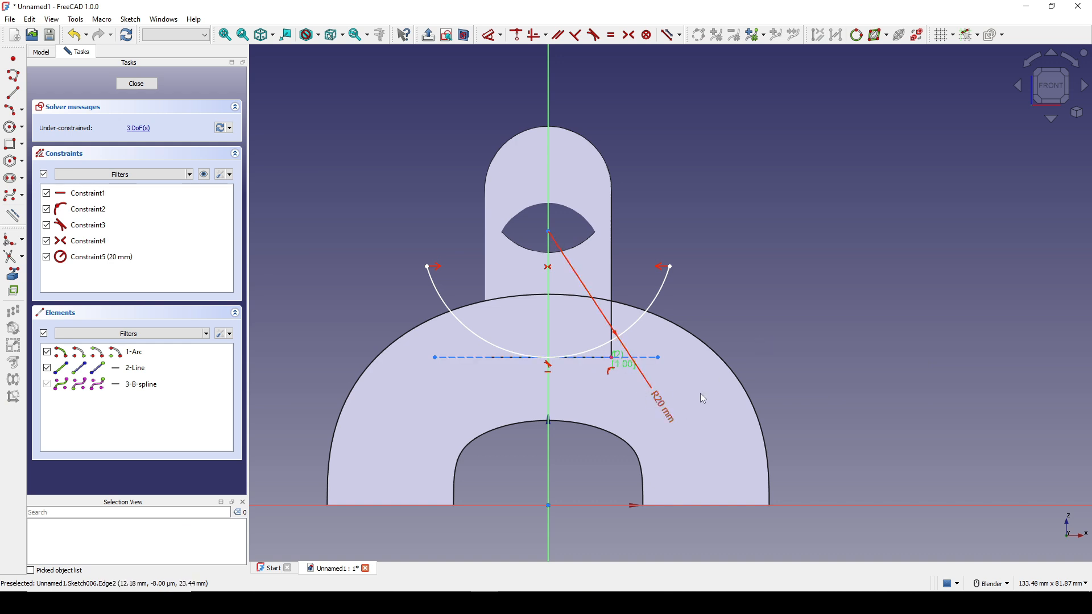
pyautogui.click(12, 92)
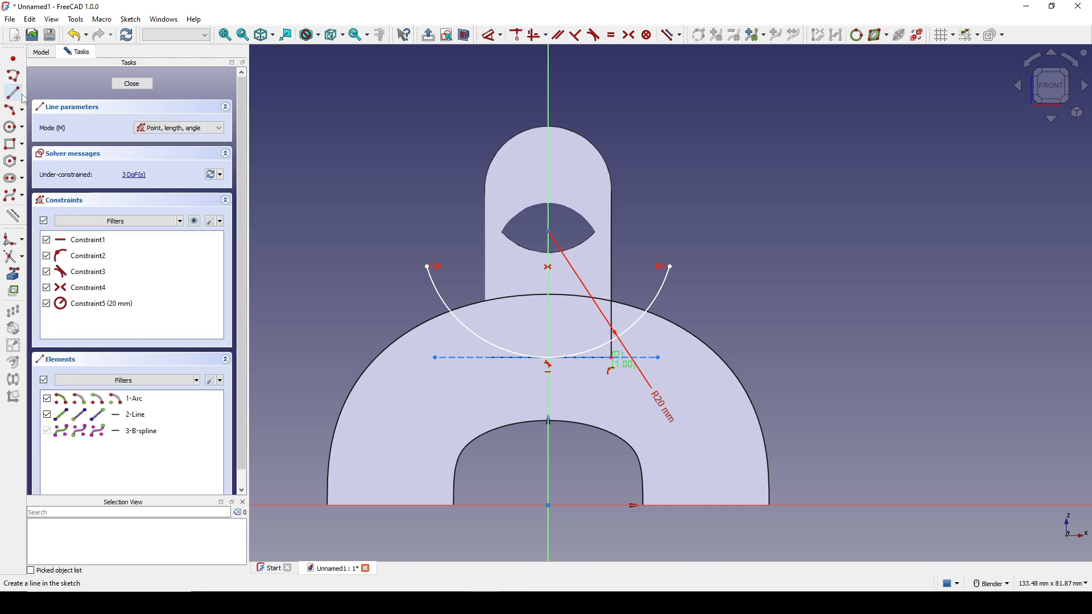
pyautogui.click(427, 266)
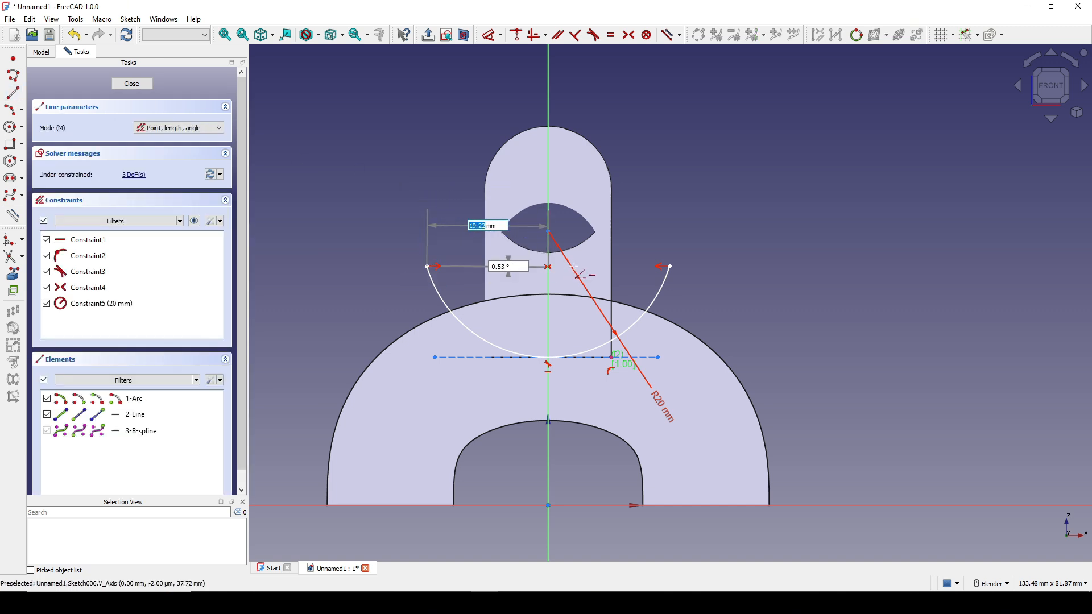
pyautogui.click(670, 267)
pyautogui.moveTo(674, 272)
pyautogui.mouseDown()
pyautogui.moveTo(678, 285)
pyautogui.moveTo(688, 279)
pyautogui.mouseUp()
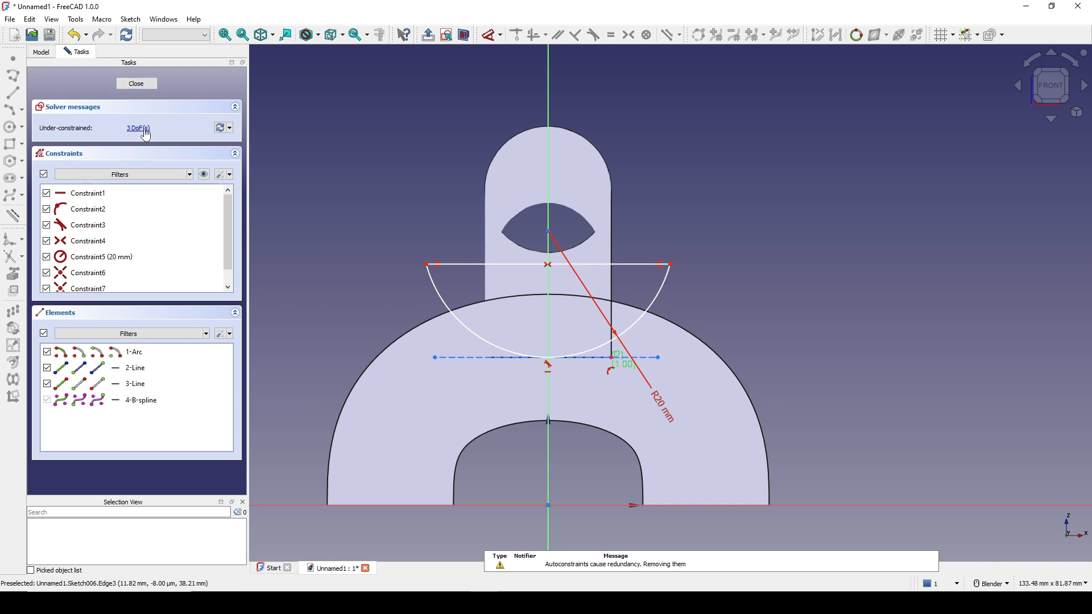
pyautogui.click(137, 84)
# Extrude the closed arc sketch 100 mm symmetrically along its normal as a solid.
pyautogui.moveTo(531, 334); pyautogui.dragTo(681, 411, button='middle')
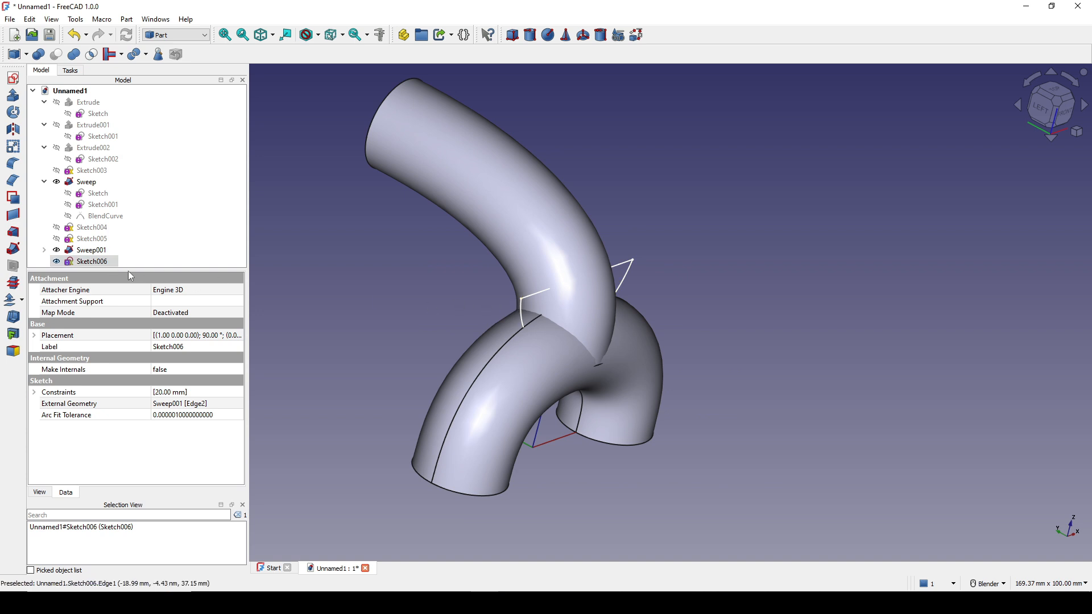
pyautogui.click(17, 98)
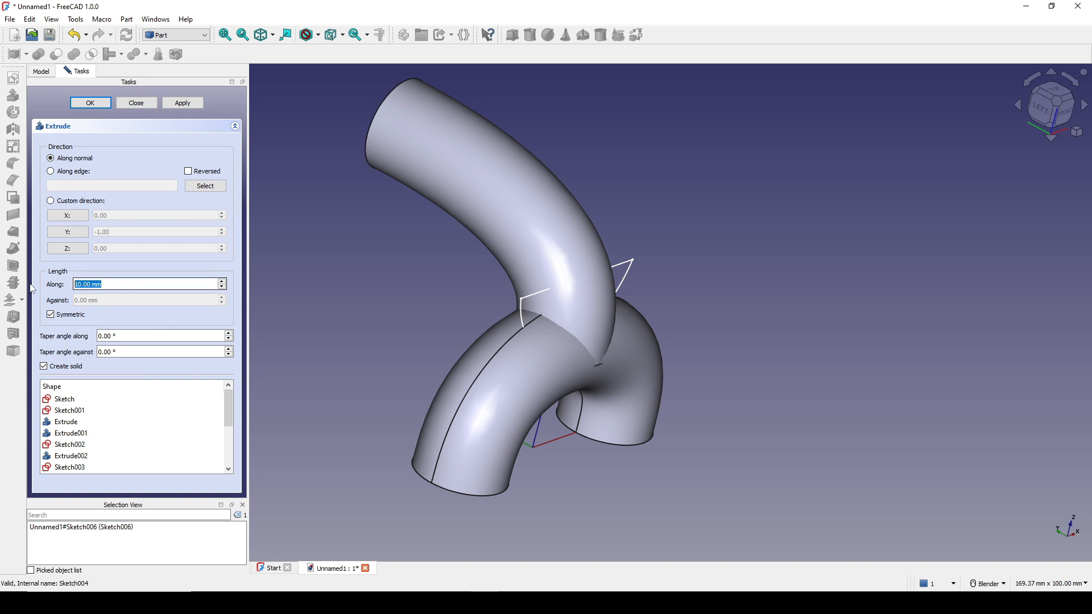
pyautogui.write('1')
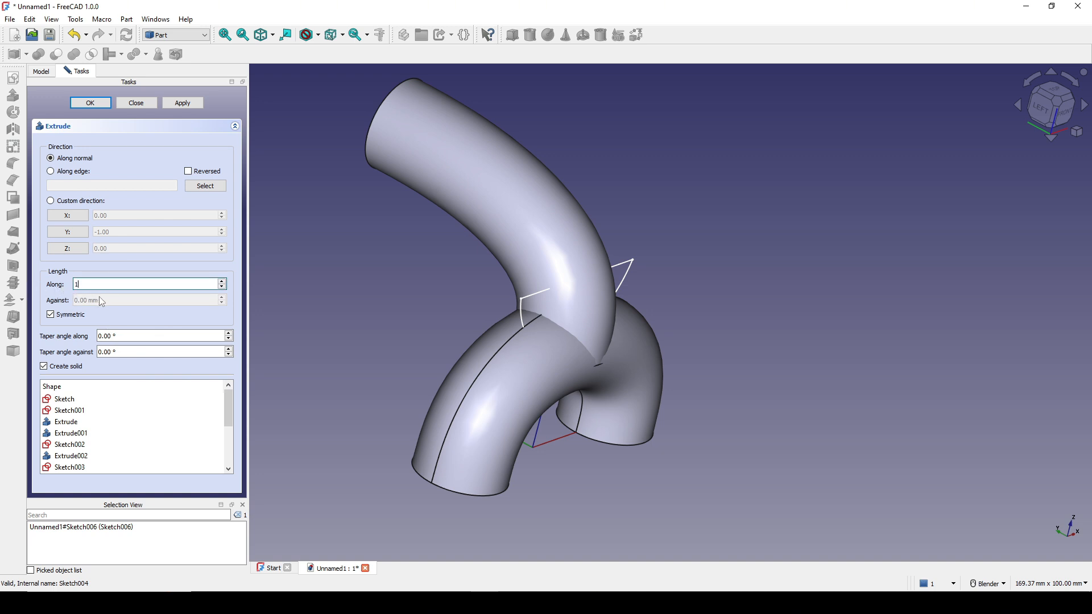
pyautogui.write('00')
pyautogui.click(90, 102)
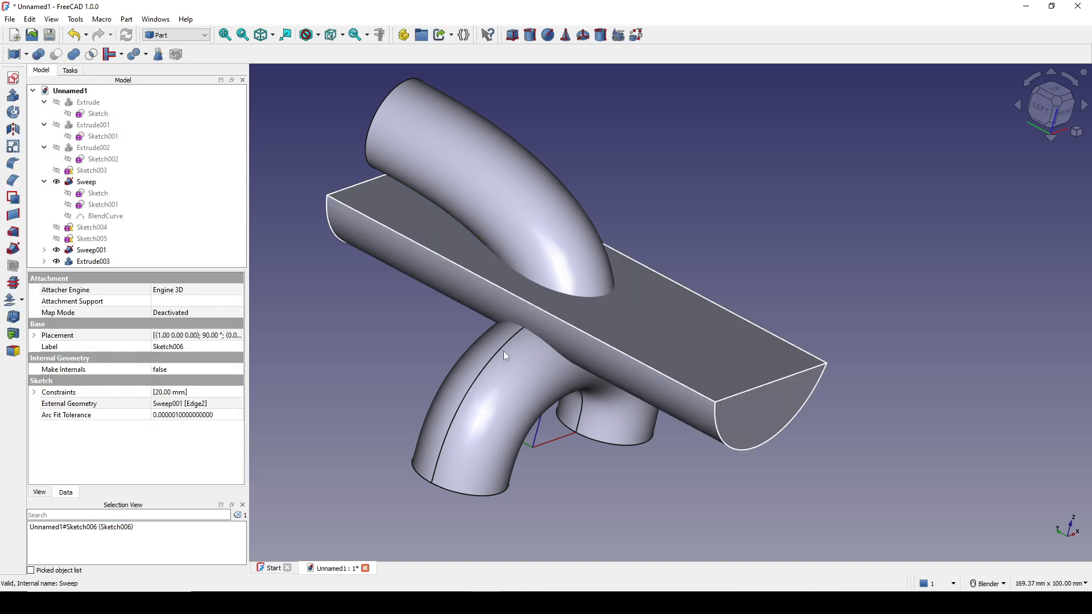
# Cut the lower U-shaped pipe surface with the half-round extrusion crossing it.
pyautogui.moveTo(503, 350); pyautogui.dragTo(546, 390, button='middle')
pyautogui.click(560, 378)
pyautogui.keyDown('ctrl'); pyautogui.click(662, 340); pyautogui.keyUp('ctrl')
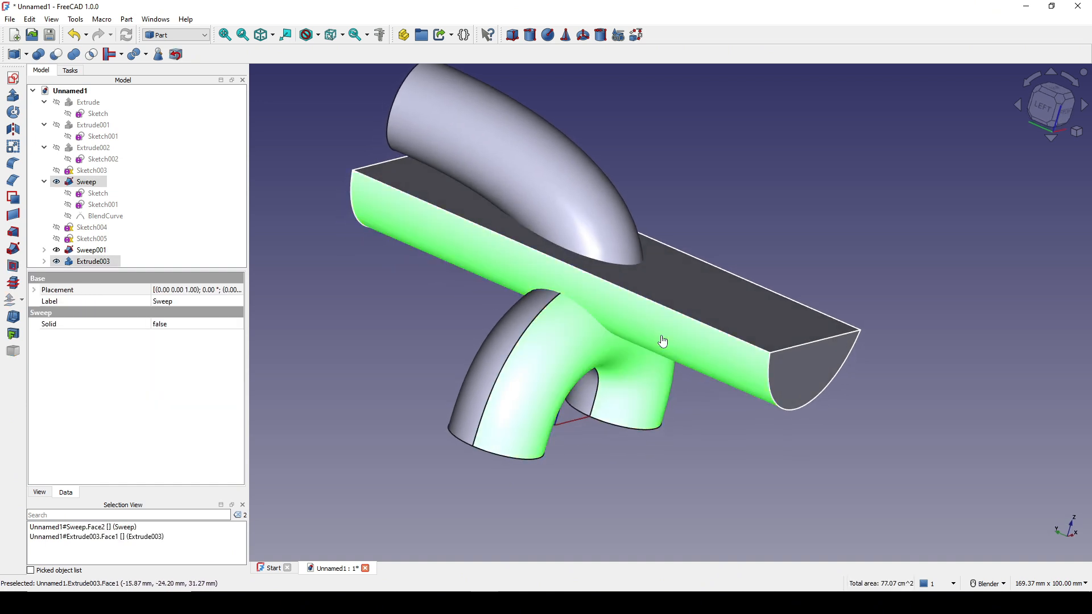
pyautogui.click(59, 58)
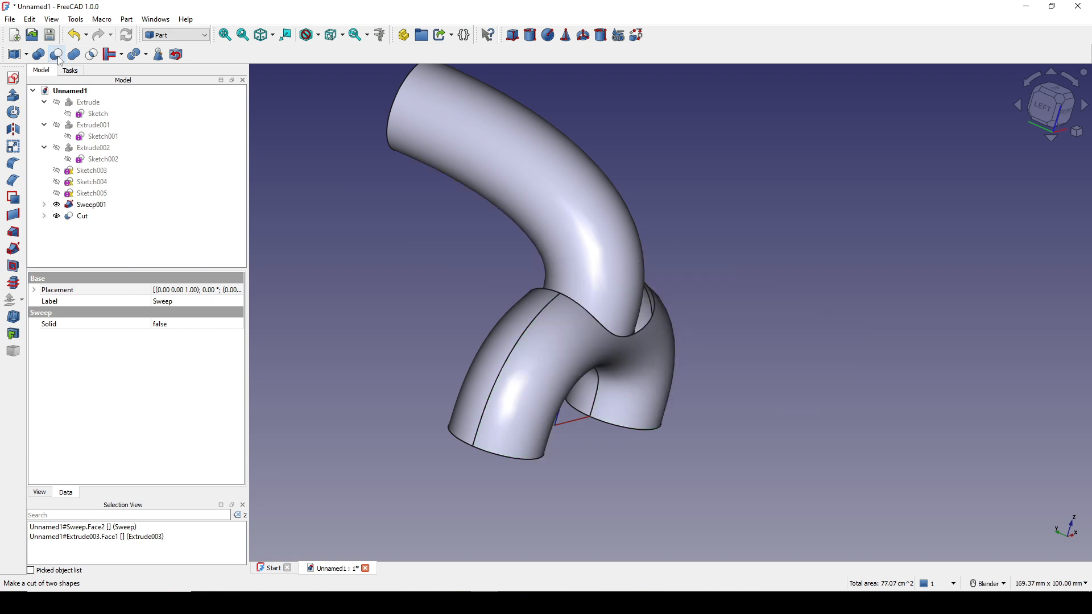
# Create a new sketch on the YZ plane with the model seen from the right side.
pyautogui.moveTo(663, 354); pyautogui.dragTo(575, 449, button='middle')
pyautogui.click(1055, 116)
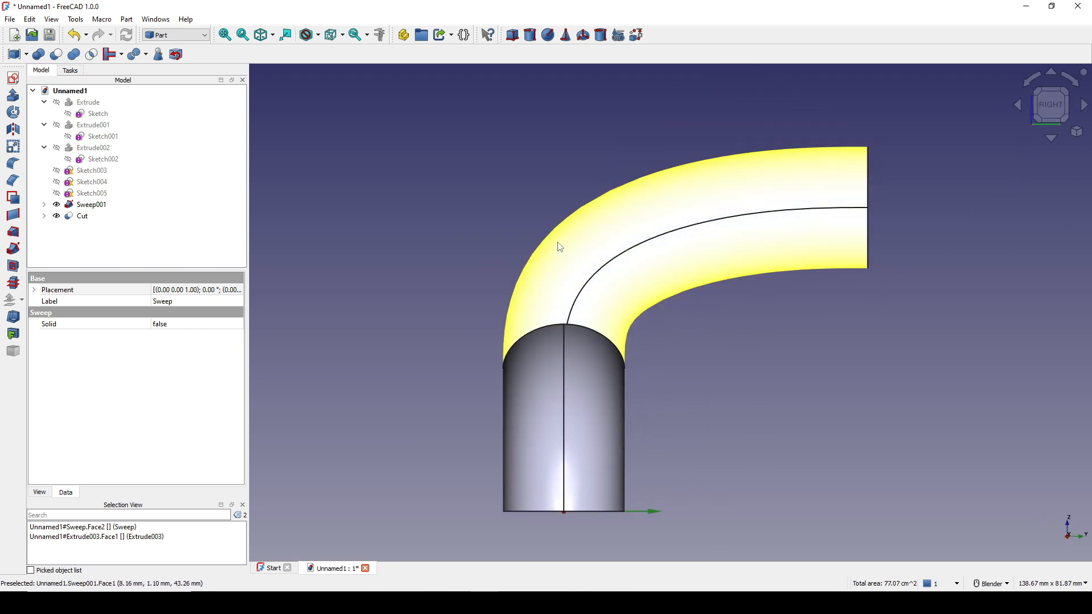
pyautogui.keyDown('shift'); pyautogui.moveTo(687, 308); pyautogui.dragTo(667, 279, button='middle'); pyautogui.keyUp('shift')
pyautogui.click(987, 363)
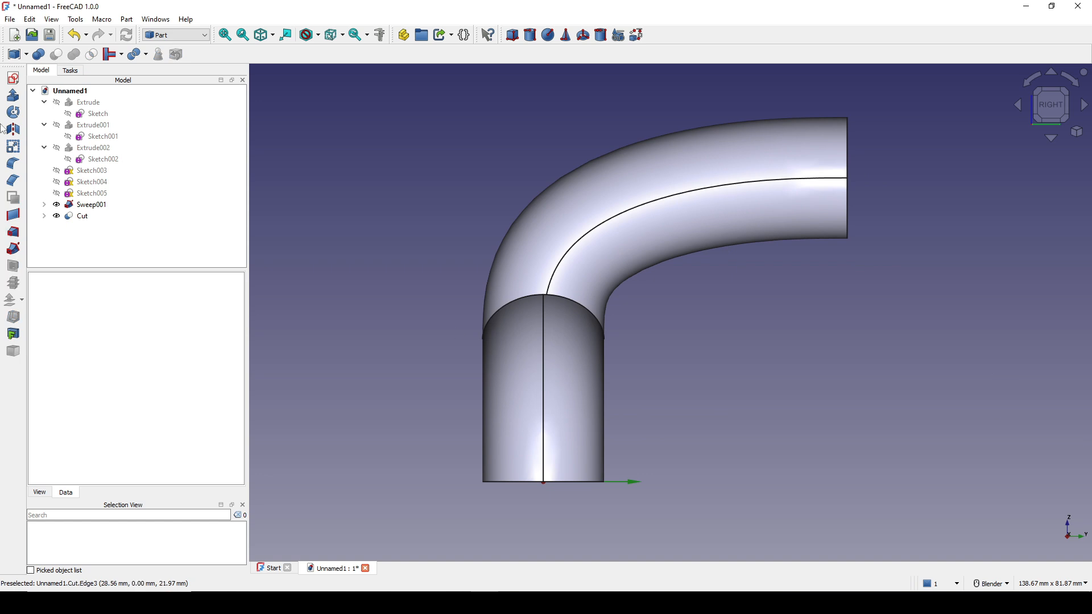
pyautogui.click(10, 81)
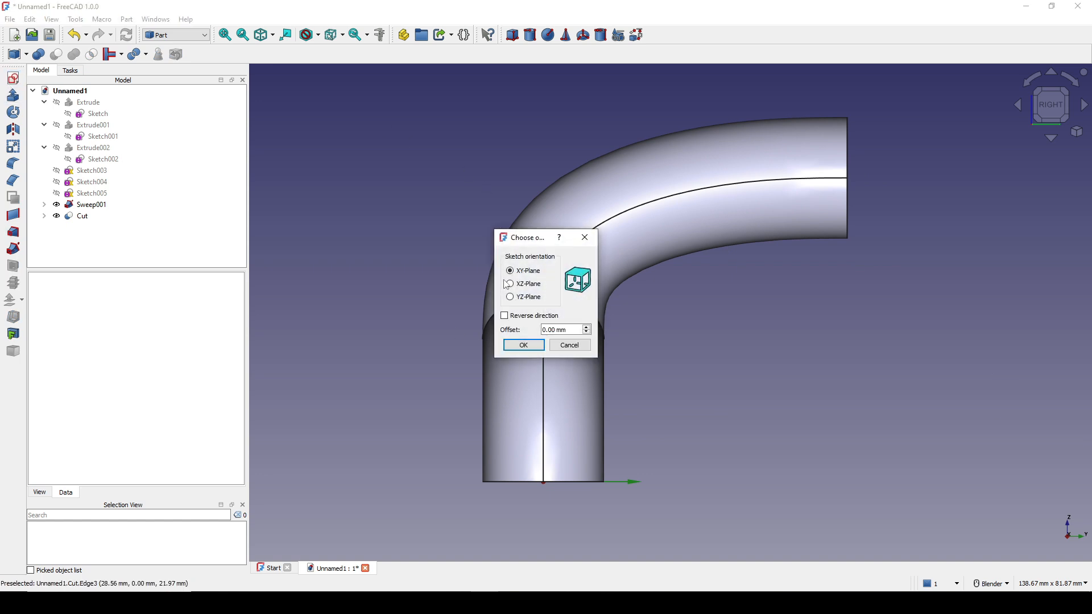
pyautogui.click(524, 345)
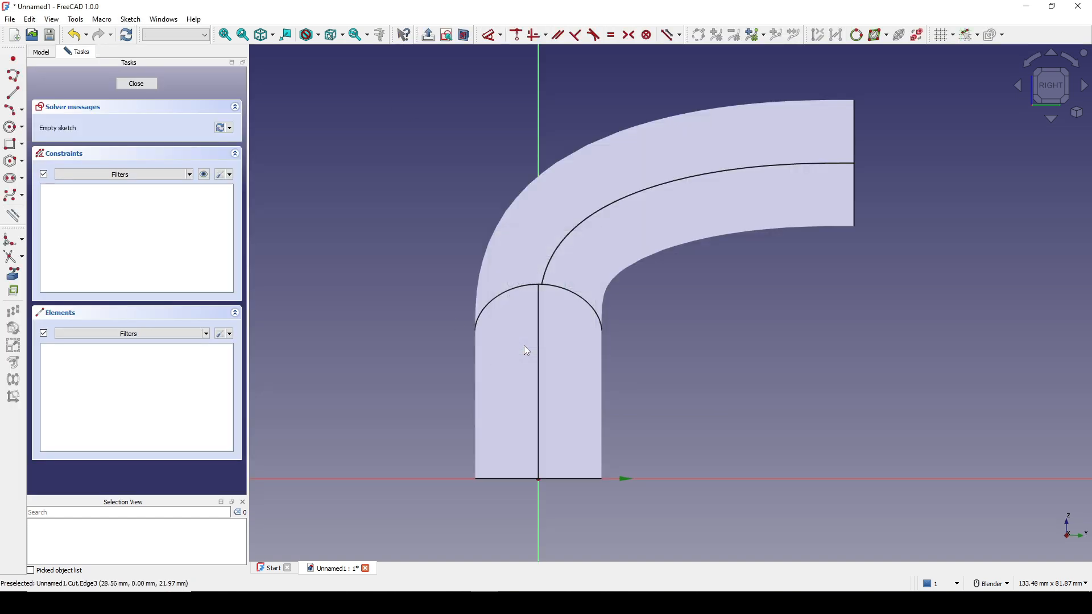
# Sketch a line sloping down at about 32° across the bend of the upper pipe, extending past both of its sides.
pyautogui.click(13, 92)
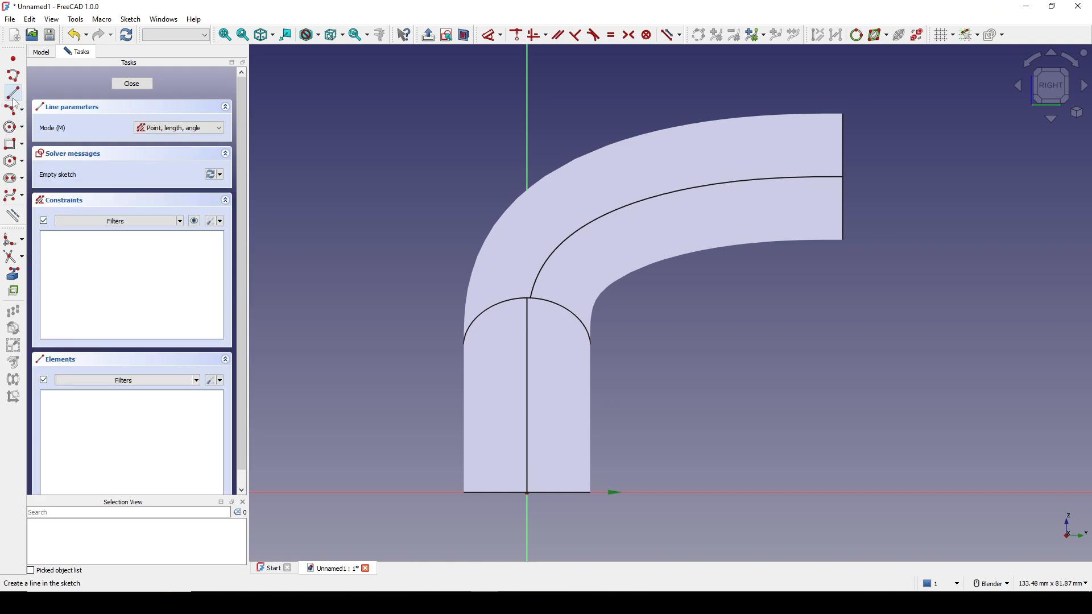
pyautogui.click(422, 189)
pyautogui.click(665, 338)
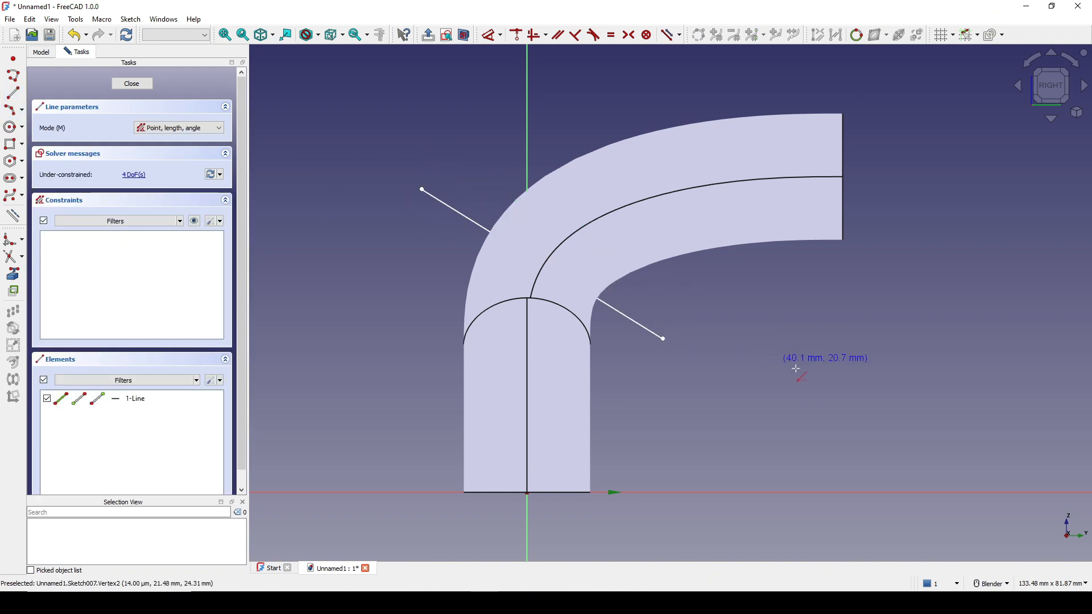
pyautogui.press('Escape')
# Constrain the angle between the sloping line and the horizontal axis to 30°.
pyautogui.click(642, 332)
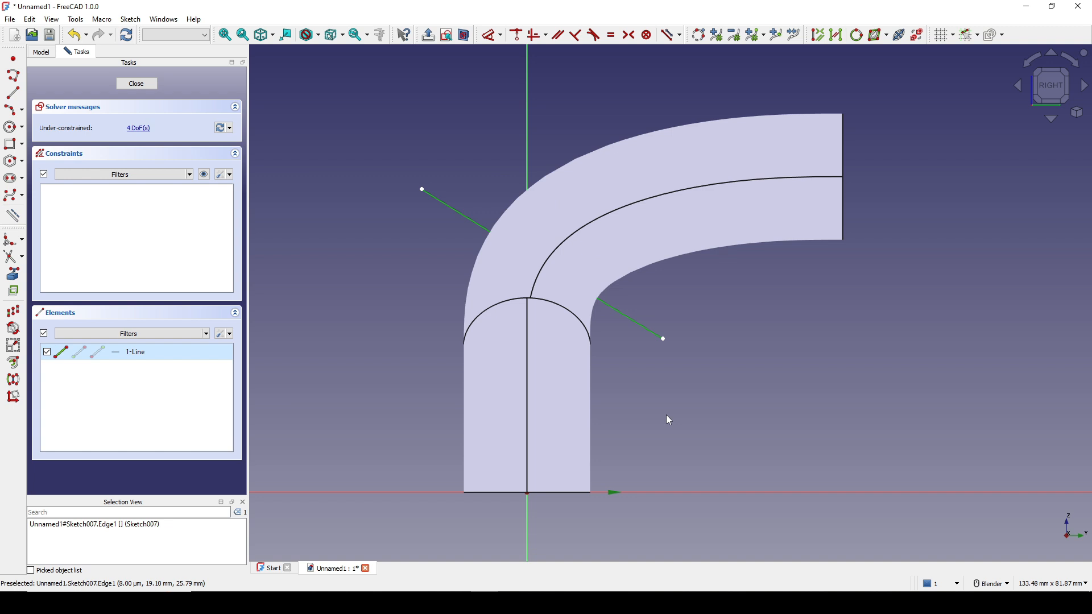
pyautogui.click(650, 492)
pyautogui.press('k')
pyautogui.press('a')
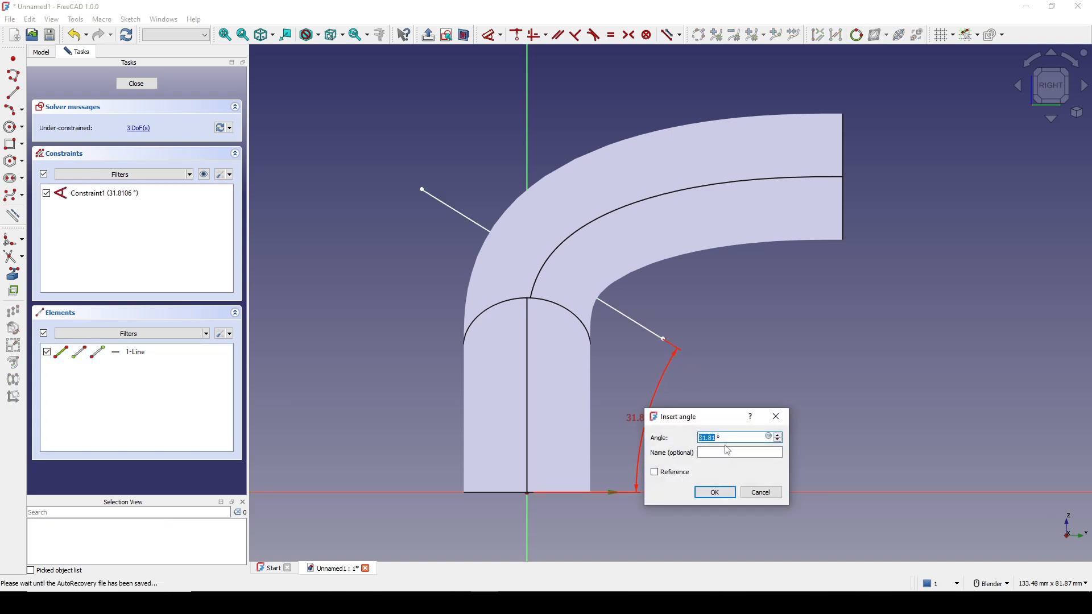
pyautogui.click(715, 492)
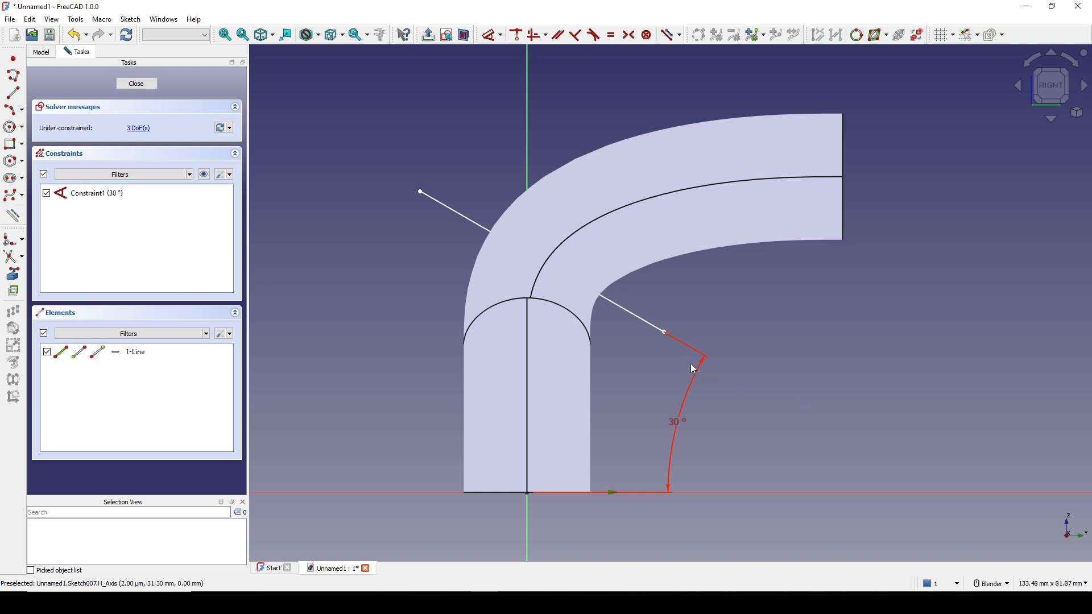
# Extend the line's lower endpoint slightly outward and set its vertical distance from the origin to 25 mm.
pyautogui.moveTo(664, 332)
pyautogui.mouseDown()
pyautogui.moveTo(682, 357)
pyautogui.moveTo(684, 343)
pyautogui.mouseUp()
pyautogui.press('i')
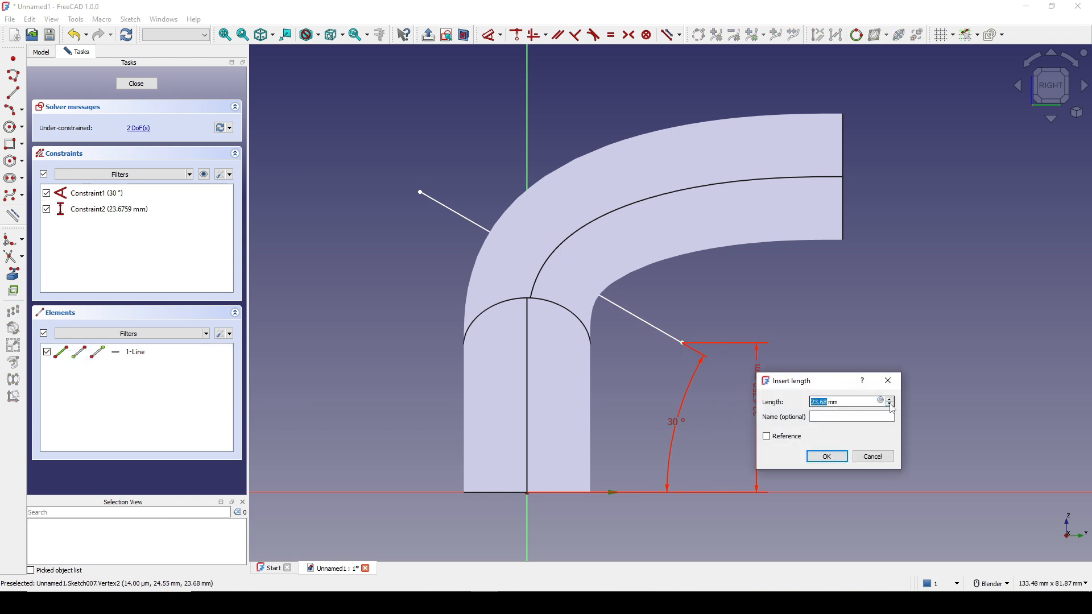
pyautogui.write('25')
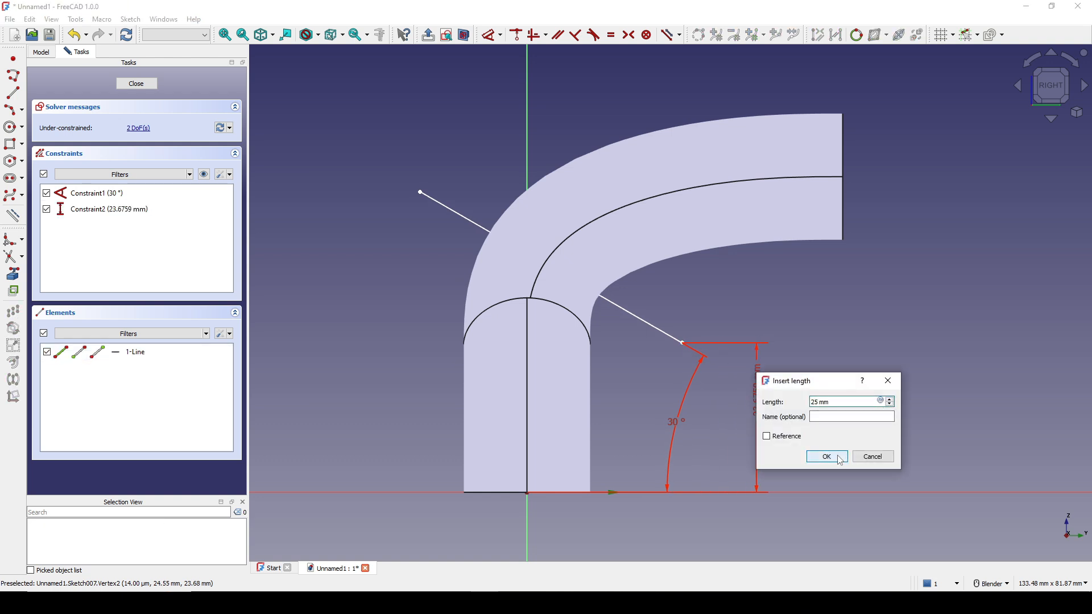
pyautogui.click(833, 456)
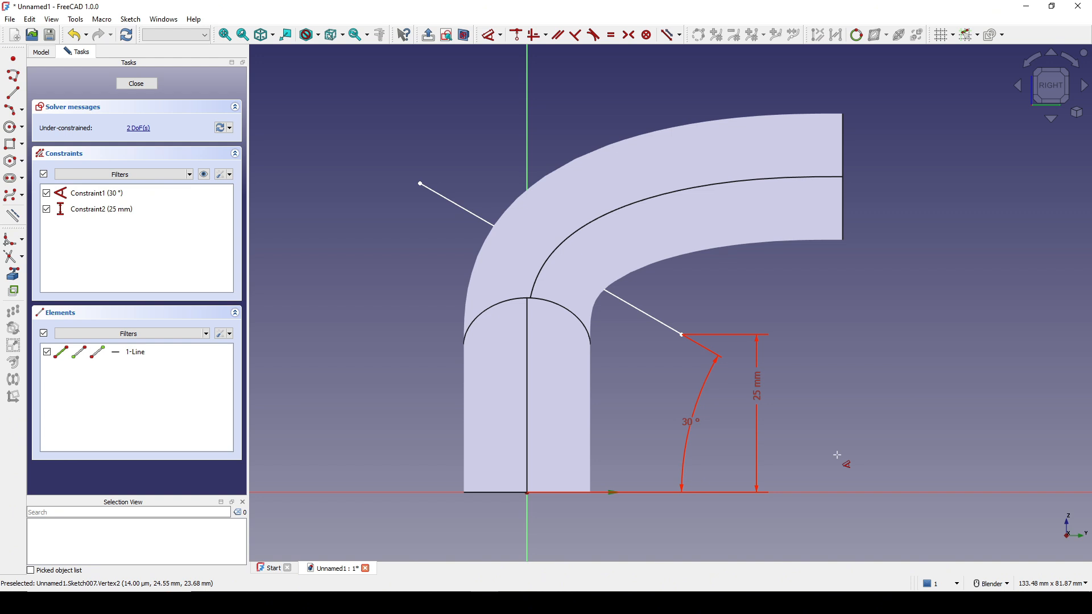
# Set the vertical distance of the line's upper endpoint from the origin to 50 mm.
pyautogui.click(421, 188)
pyautogui.press('i')
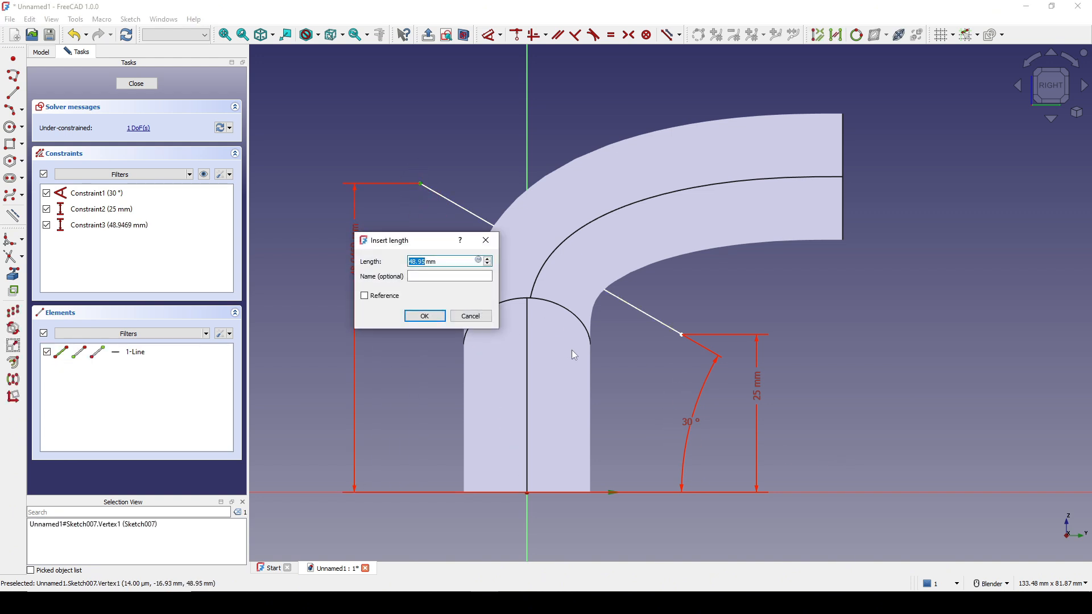
pyautogui.write('0')
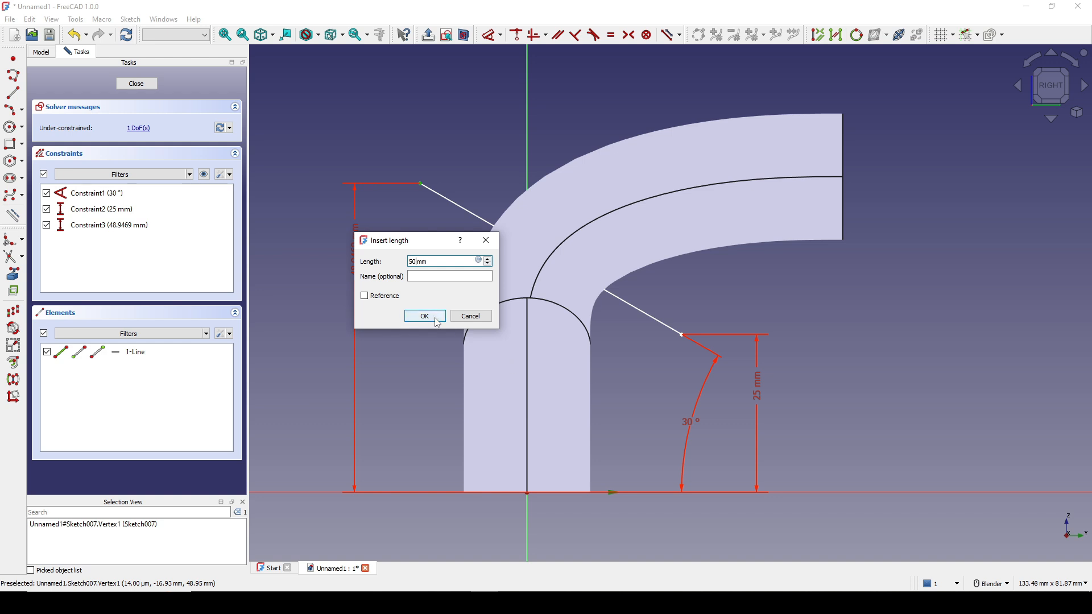
pyautogui.click(425, 316)
# Set the horizontal distance of the line's upper endpoint from the origin to 15 mm and close the sketch.
pyautogui.click(421, 178)
pyautogui.press('l')
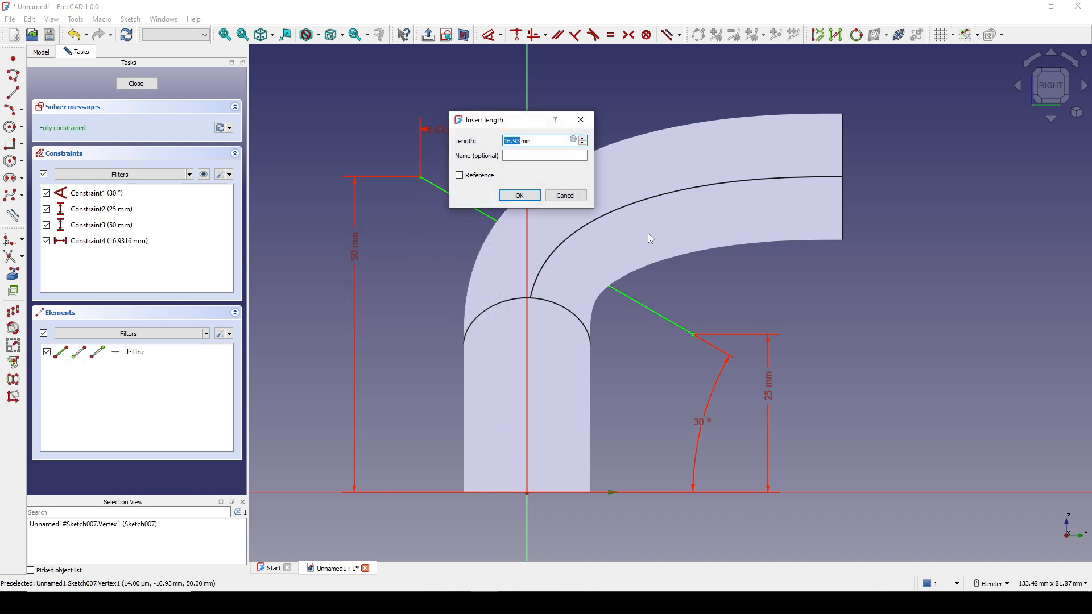
pyautogui.write('15')
pyautogui.press('Return')
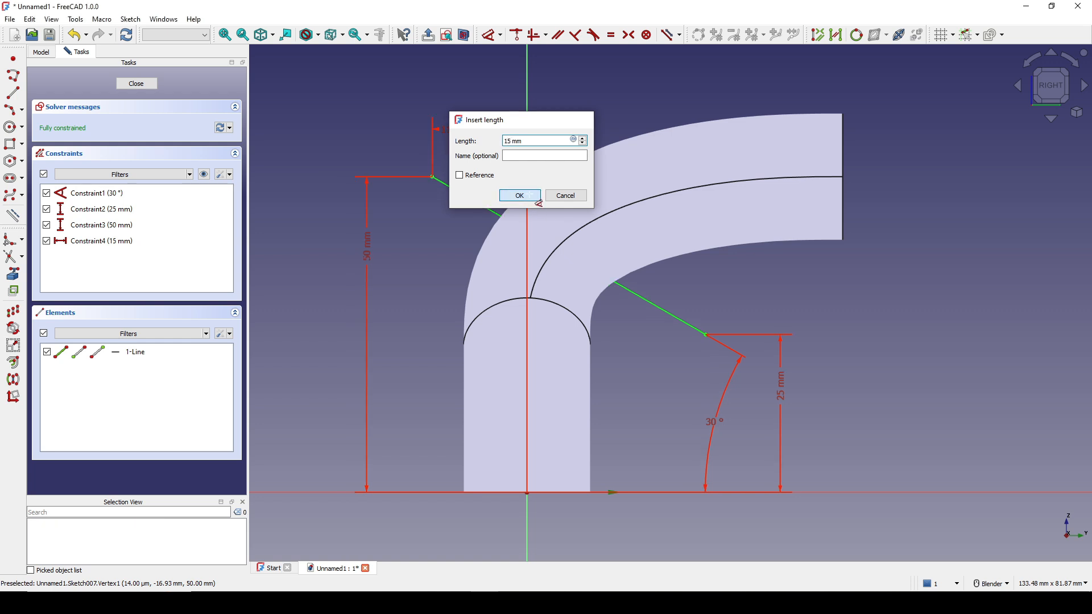
pyautogui.keyDown('shift'); pyautogui.moveTo(699, 212); pyautogui.dragTo(683, 225, button='middle'); pyautogui.keyUp('shift')
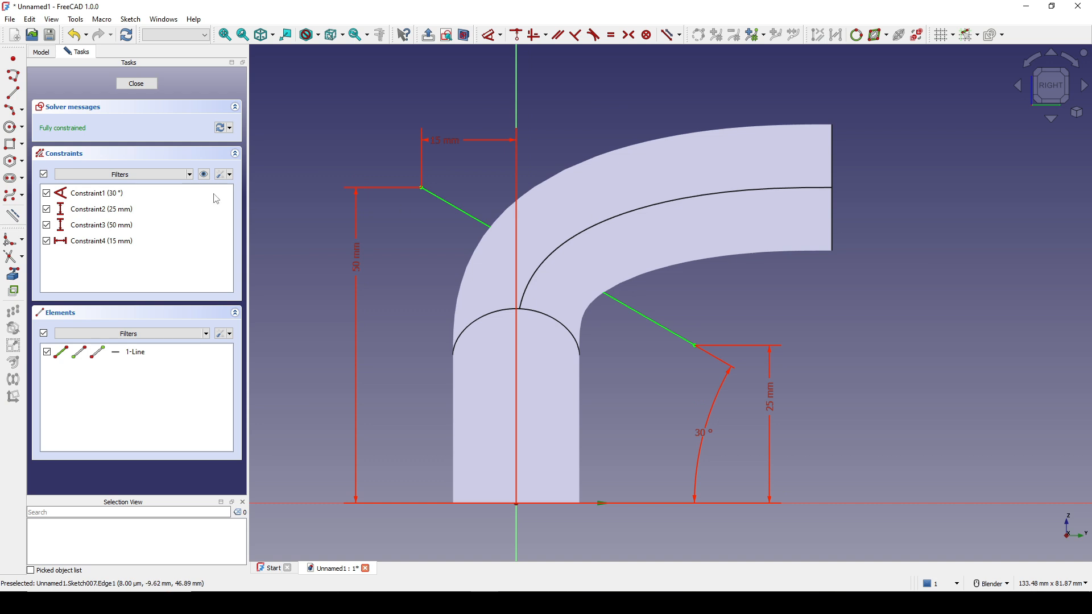
pyautogui.click(136, 85)
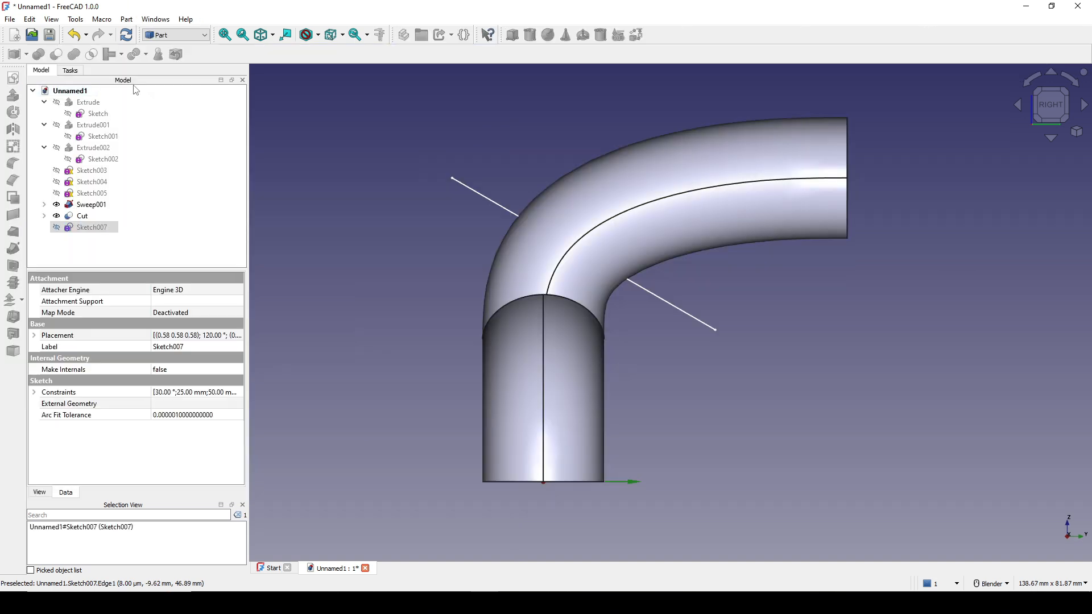
# Reopen the line sketch and join the line's ends with a three-segment polyline below it, forming a closed four-sided profile, then close the sketch.
pyautogui.moveTo(568, 370)
pyautogui.mouseDown(button='middle')
pyautogui.moveTo(684, 345)
pyautogui.moveTo(728, 354)
pyautogui.moveTo(578, 328)
pyautogui.mouseUp(button='middle')
pyautogui.click(635, 346)
pyautogui.doubleClick(87, 227)
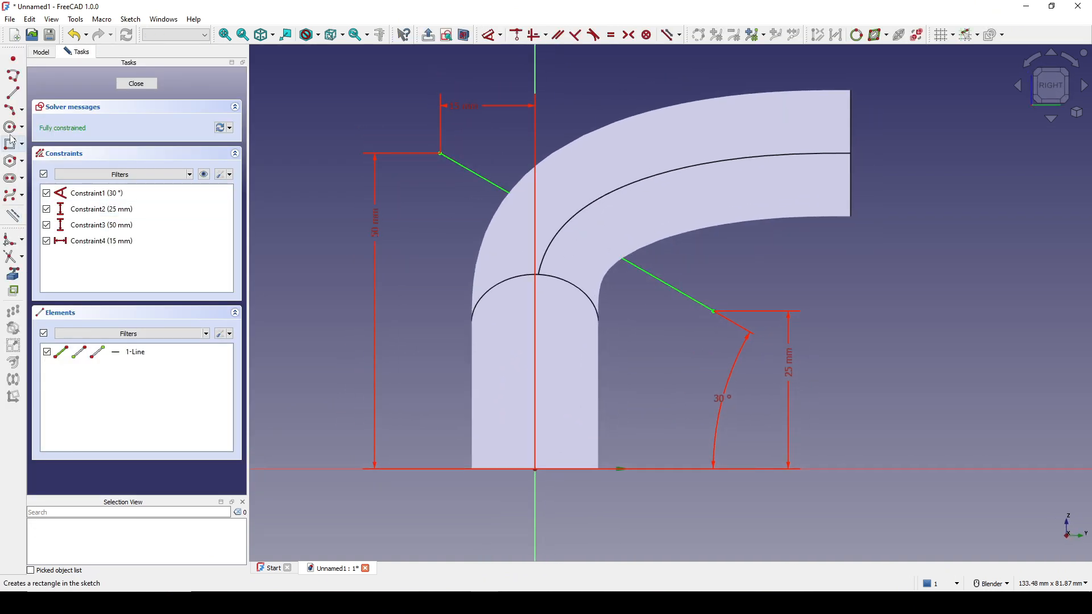
pyautogui.click(14, 77)
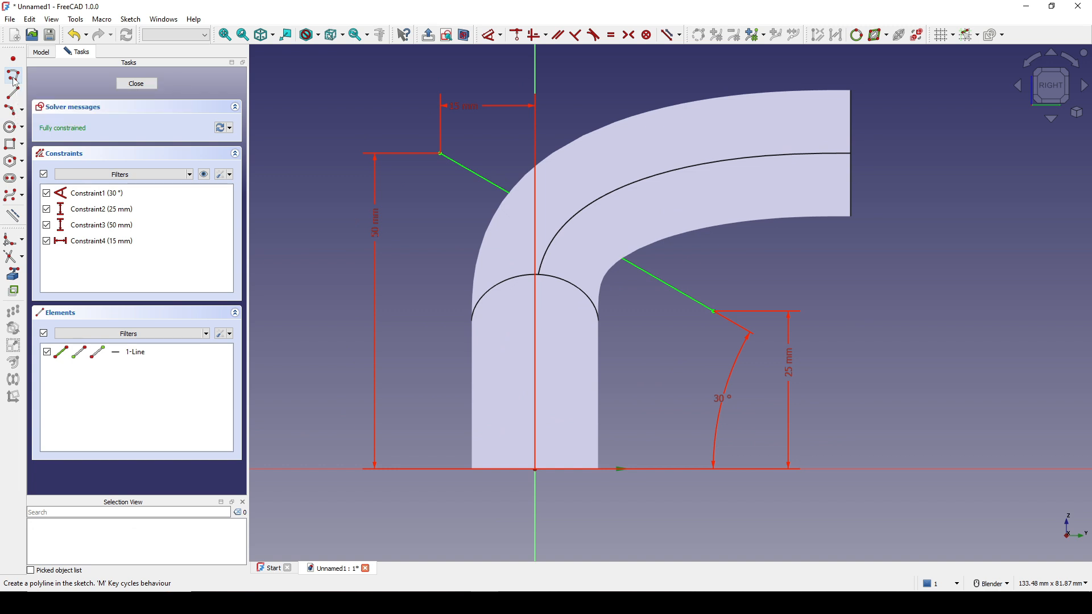
pyautogui.click(441, 153)
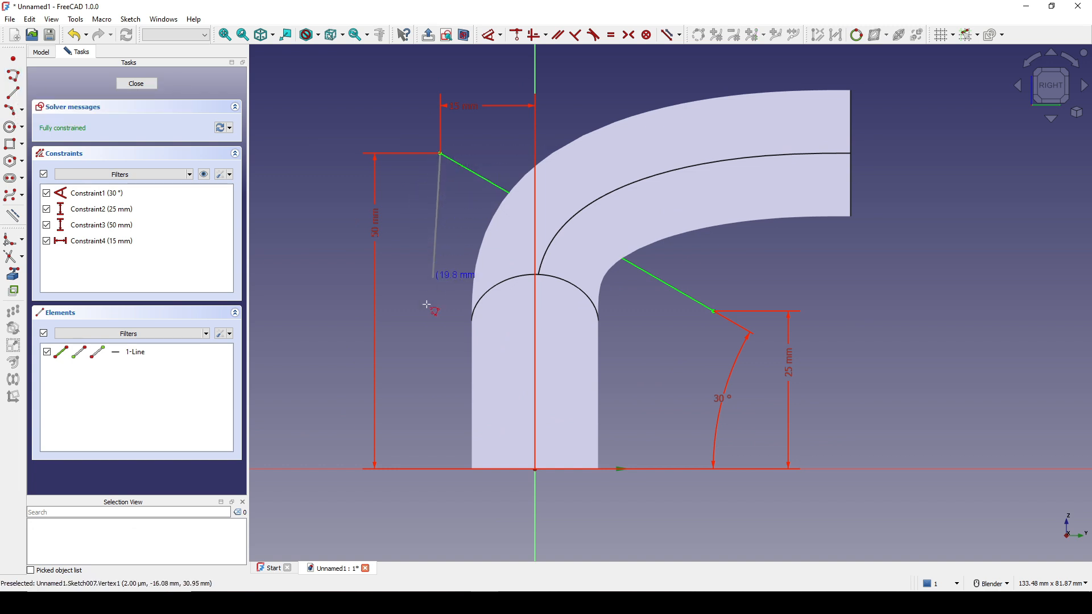
pyautogui.click(404, 409)
pyautogui.click(684, 424)
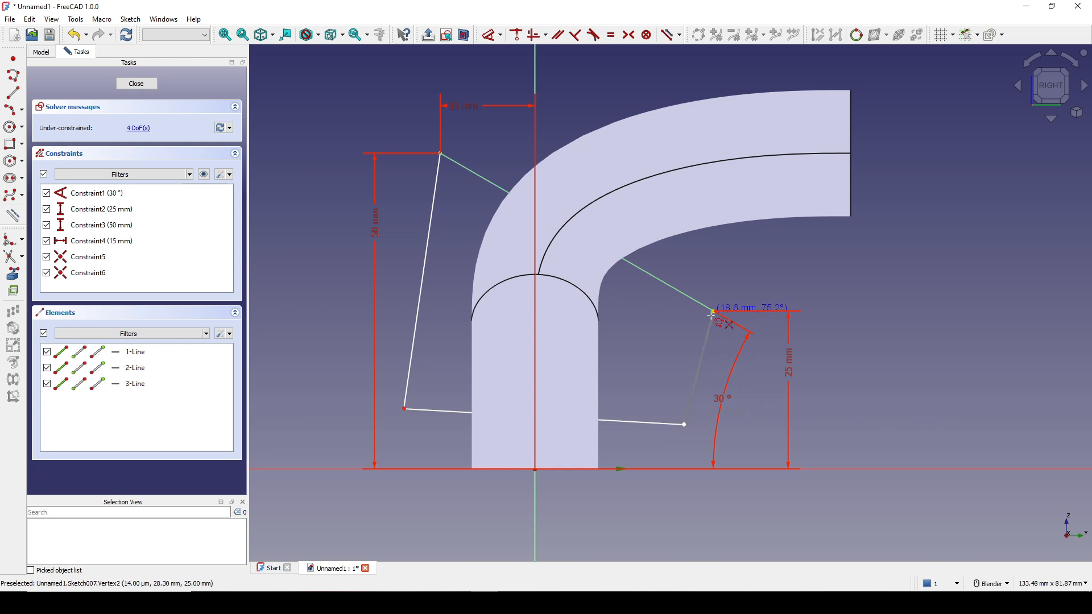
pyautogui.click(713, 312)
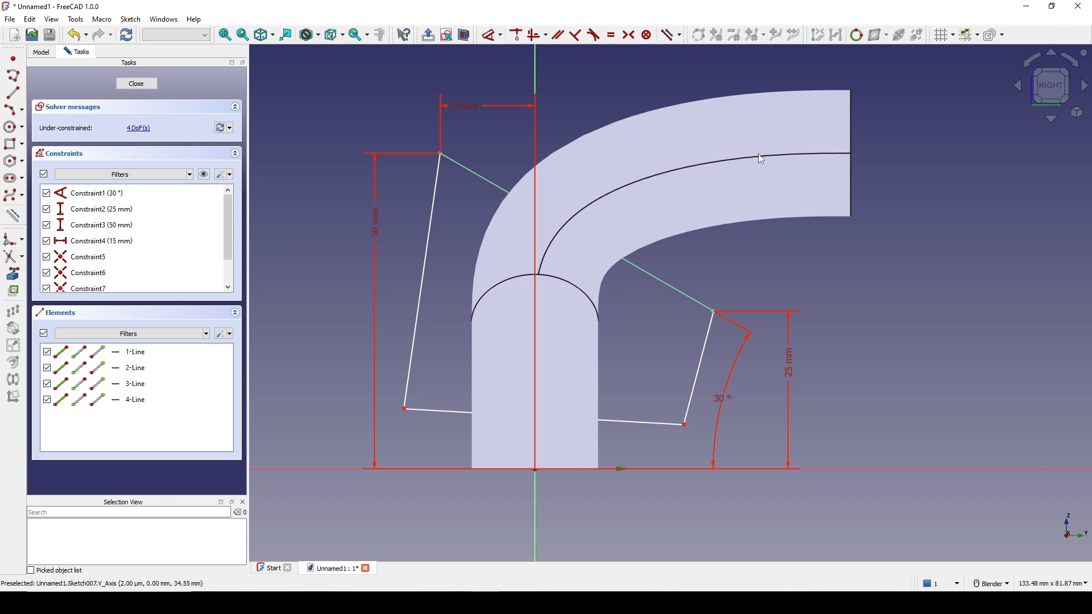
pyautogui.click(136, 84)
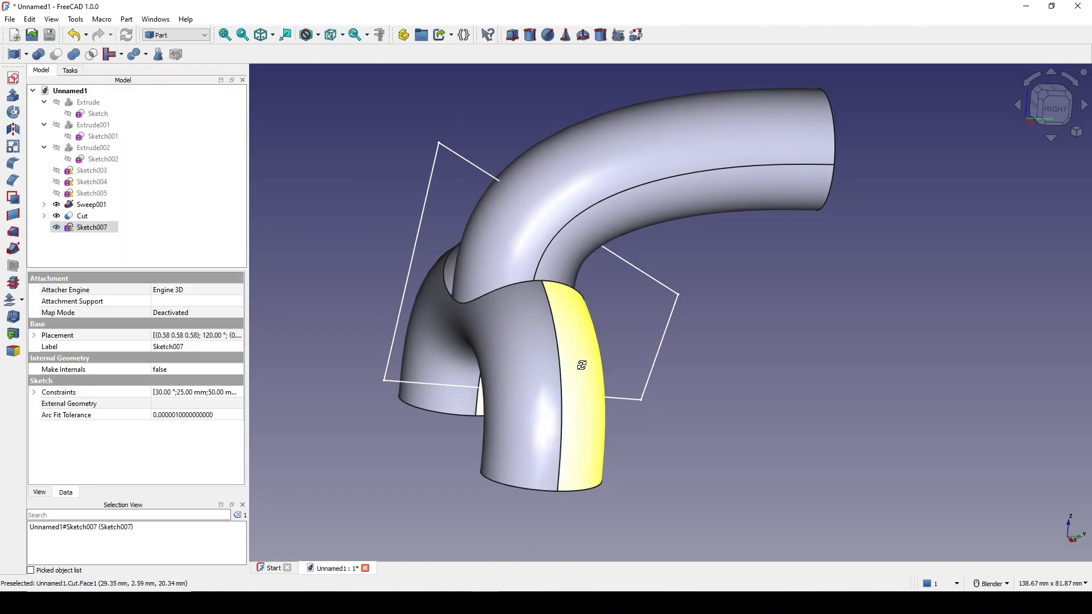
# Extrude the four-sided profile along its normal as a solid, symmetrically with a length of 100 mm.
pyautogui.click(13, 95)
pyautogui.write('100')
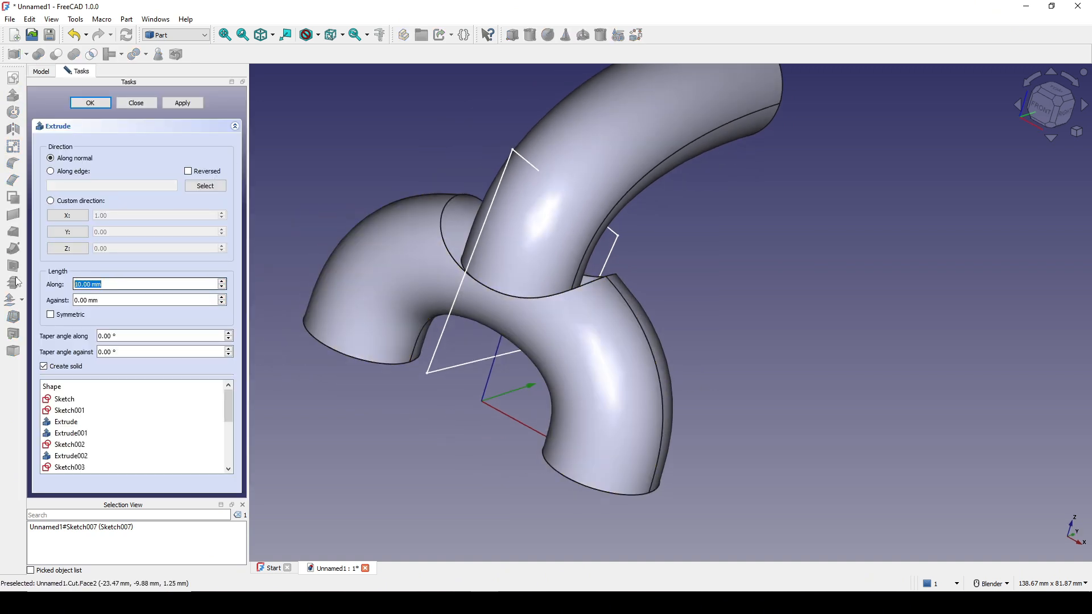
pyautogui.click(80, 318)
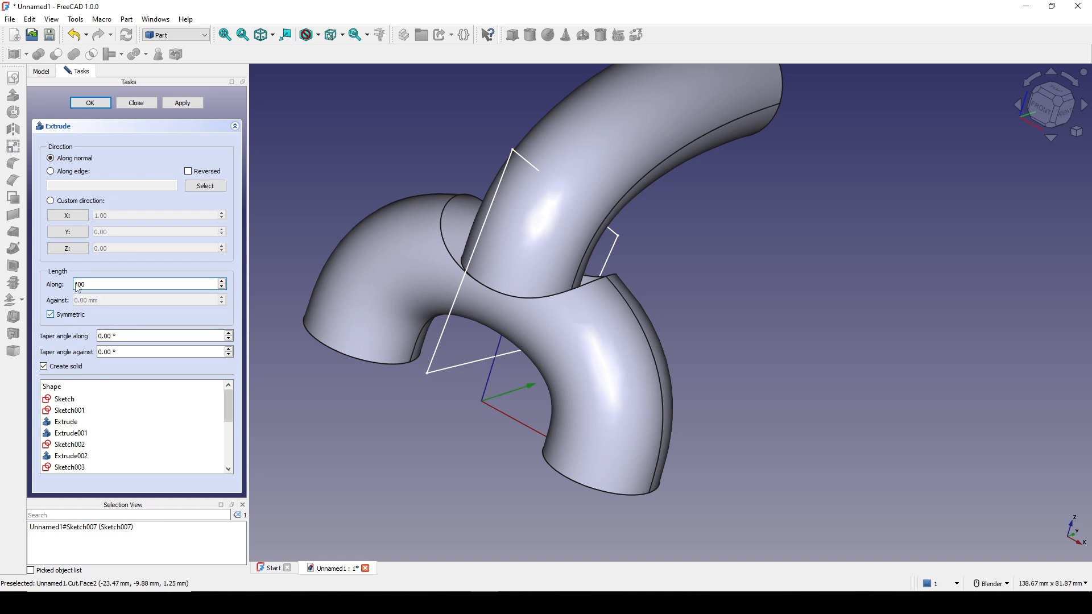
pyautogui.click(108, 104)
# Cut the upper pipe surface with the extruded four-sided block.
pyautogui.moveTo(487, 268); pyautogui.dragTo(641, 223, button='middle')
pyautogui.click(641, 223)
pyautogui.keyDown('ctrl'); pyautogui.click(554, 326); pyautogui.keyUp('ctrl')
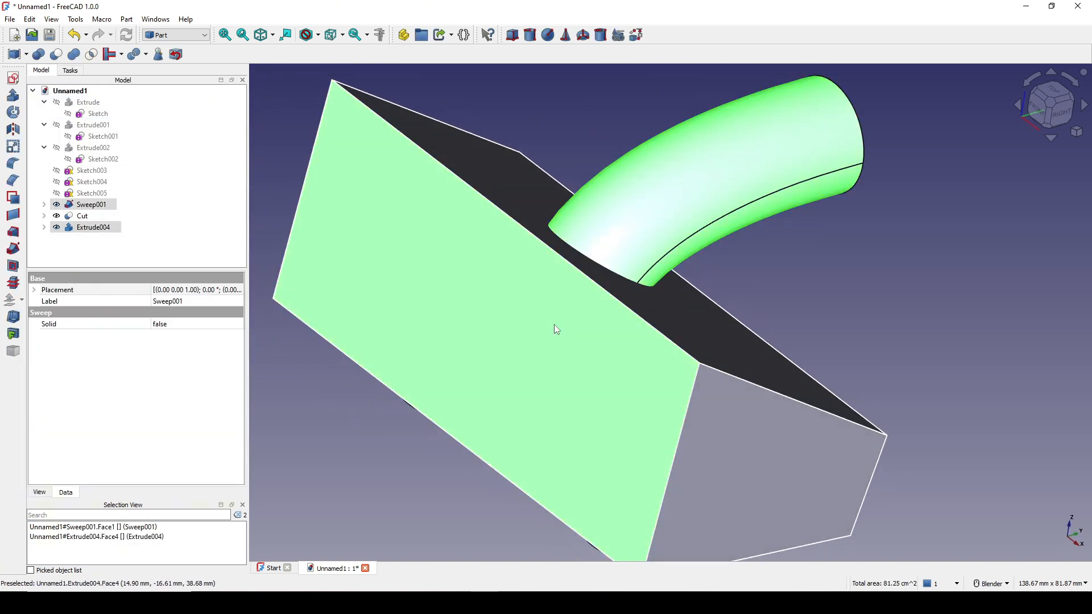
pyautogui.click(56, 54)
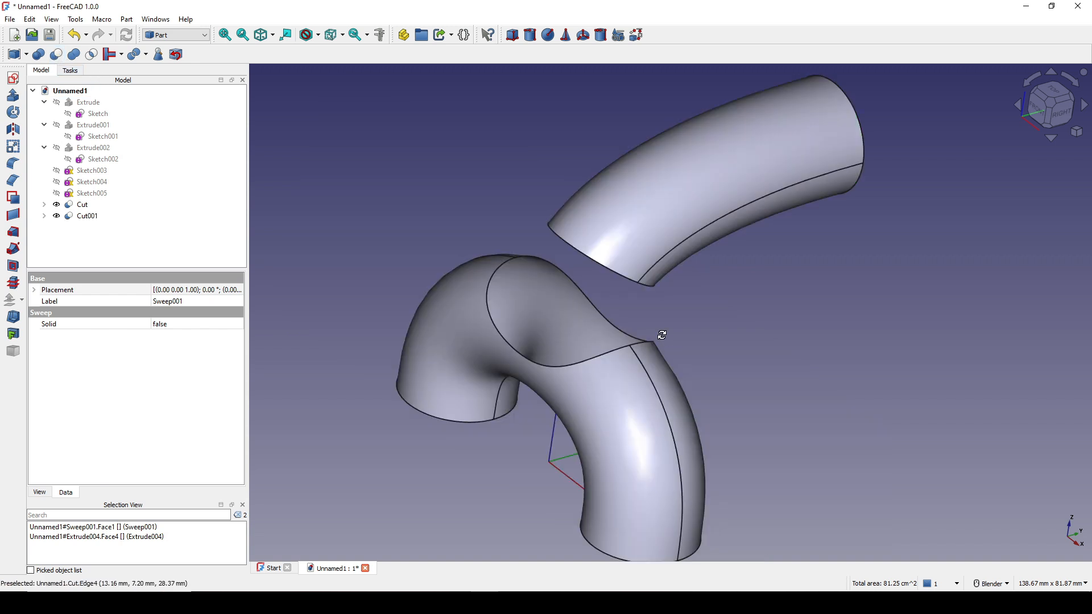
pyautogui.moveTo(760, 374); pyautogui.dragTo(659, 330, button='middle')
pyautogui.click(673, 311)
pyautogui.press('Print')
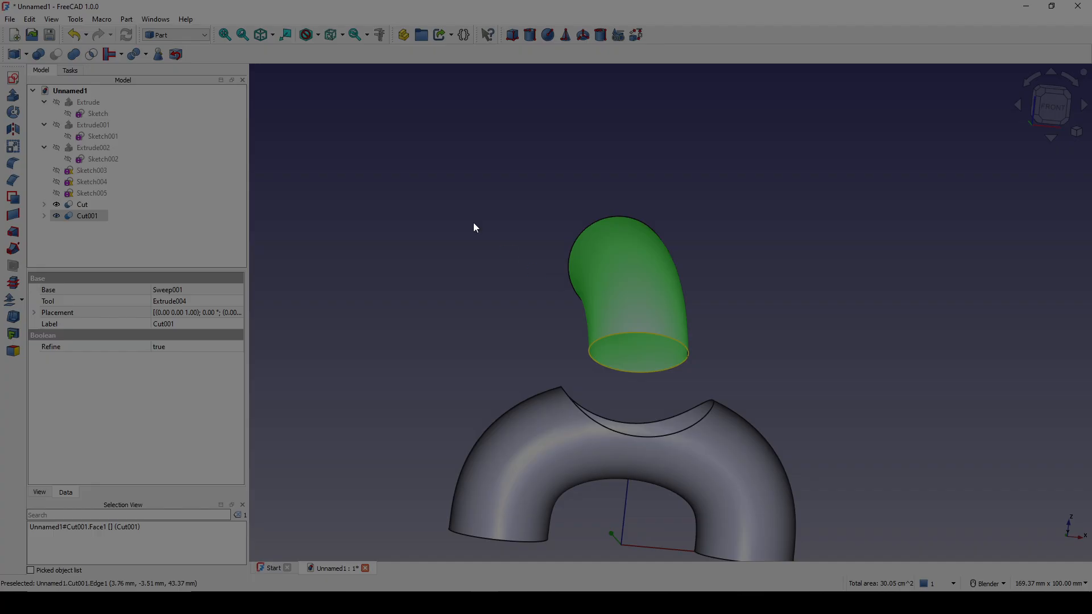
pyautogui.moveTo(384, 159); pyautogui.dragTo(857, 513)
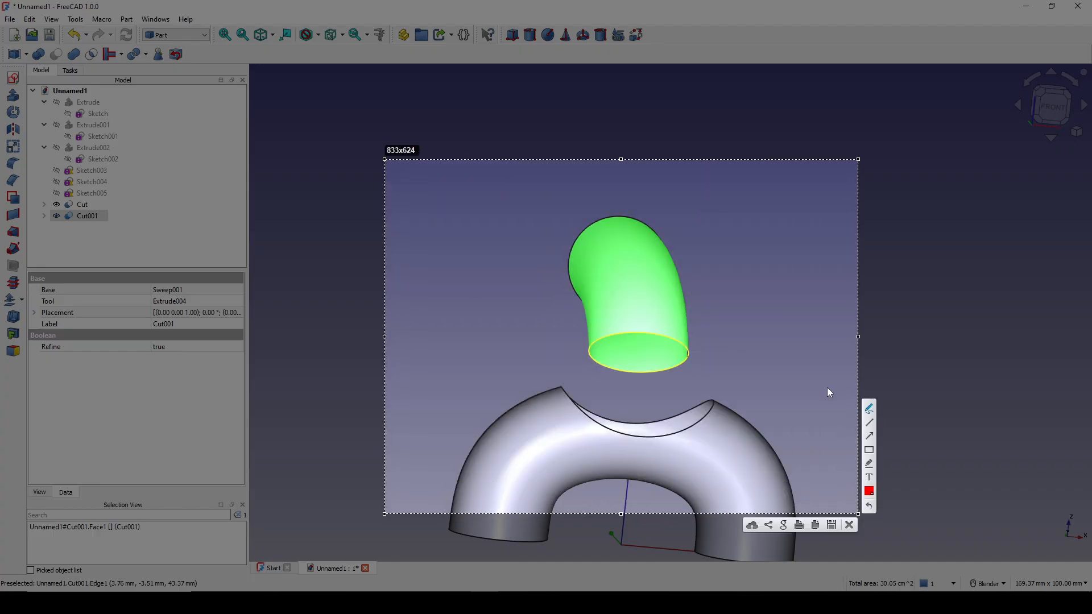
pyautogui.moveTo(626, 240)
pyautogui.mouseDown()
pyautogui.moveTo(642, 325)
pyautogui.moveTo(595, 333)
pyautogui.moveTo(639, 346)
pyautogui.moveTo(643, 376)
pyautogui.mouseUp()
pyautogui.moveTo(683, 282); pyautogui.dragTo(694, 353)
pyautogui.click(851, 525)
# Open Sketch002, the circular profile sketch of the trimmed upper pipe's Sweep001, for editing.
pyautogui.moveTo(718, 420); pyautogui.dragTo(714, 406, button='middle')
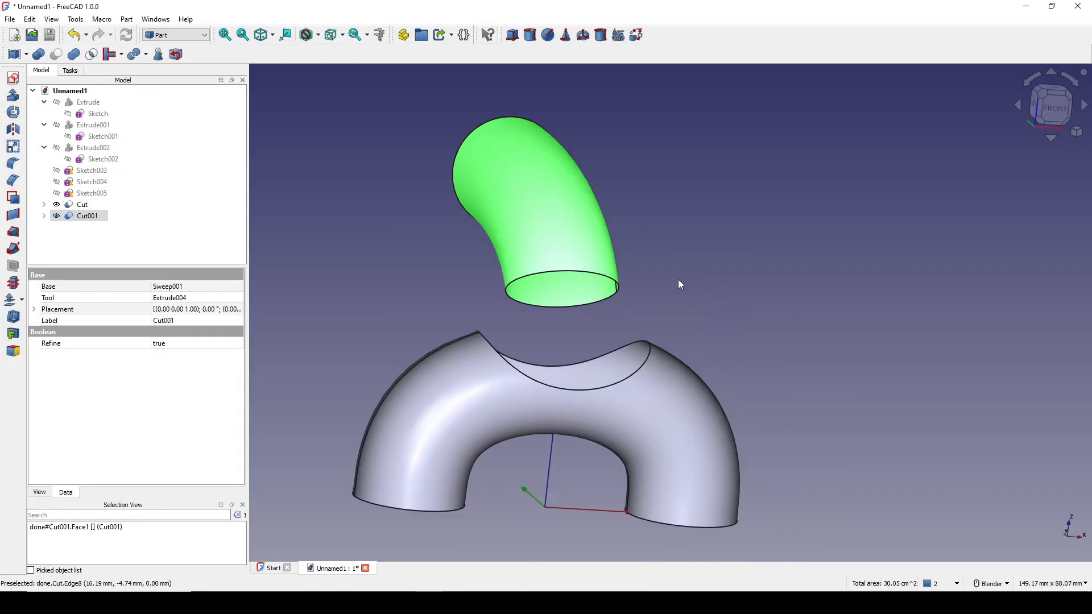
pyautogui.moveTo(678, 280)
pyautogui.mouseDown(button='middle')
pyautogui.moveTo(707, 290)
pyautogui.moveTo(684, 283)
pyautogui.moveTo(681, 297)
pyautogui.mouseUp(button='middle')
pyautogui.click(686, 267)
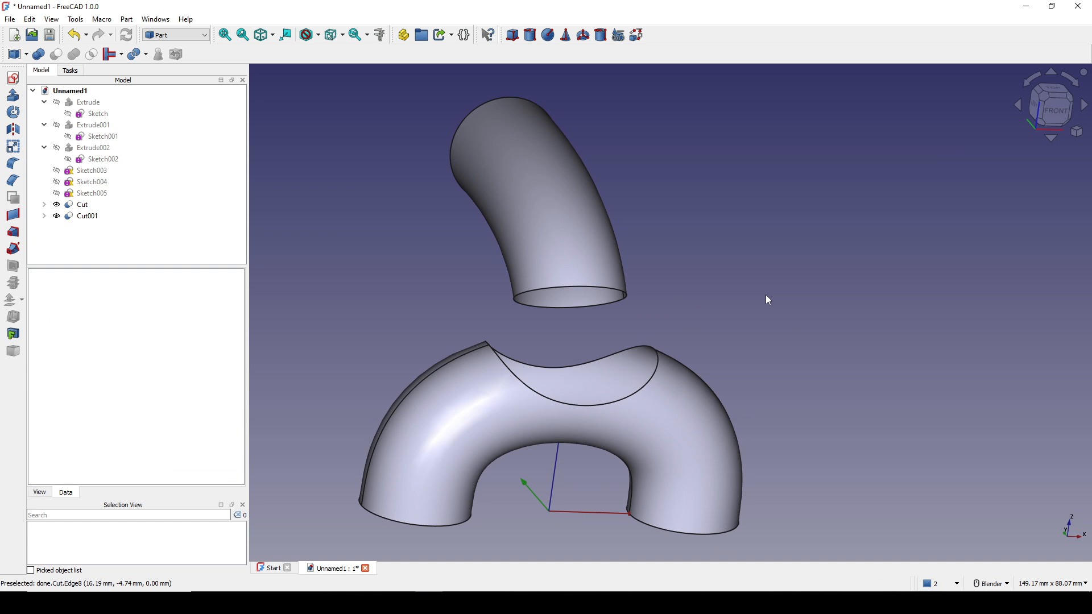
pyautogui.click(45, 216)
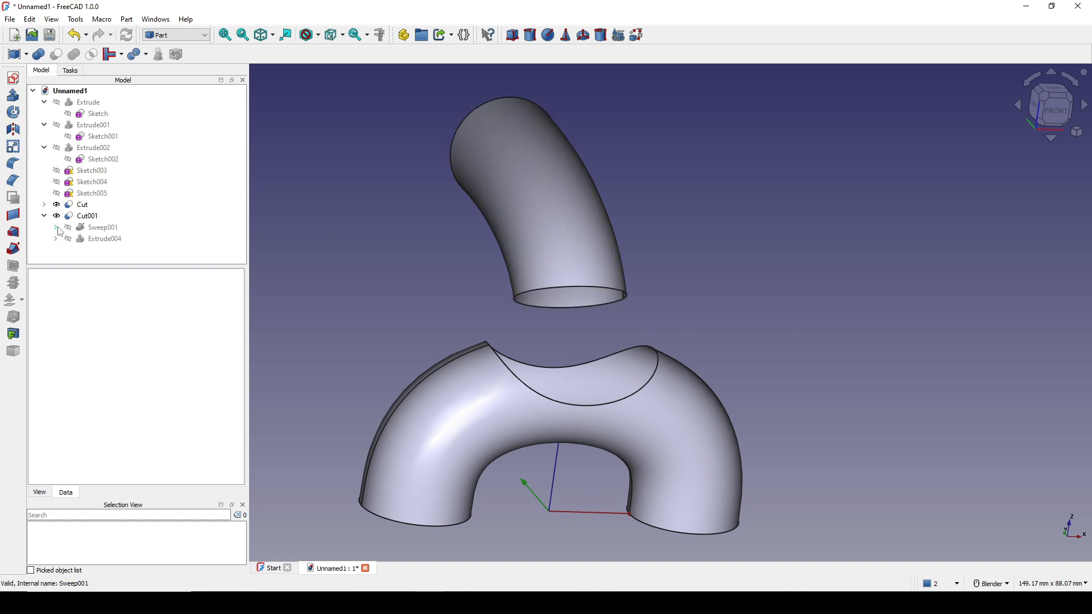
pyautogui.click(55, 228)
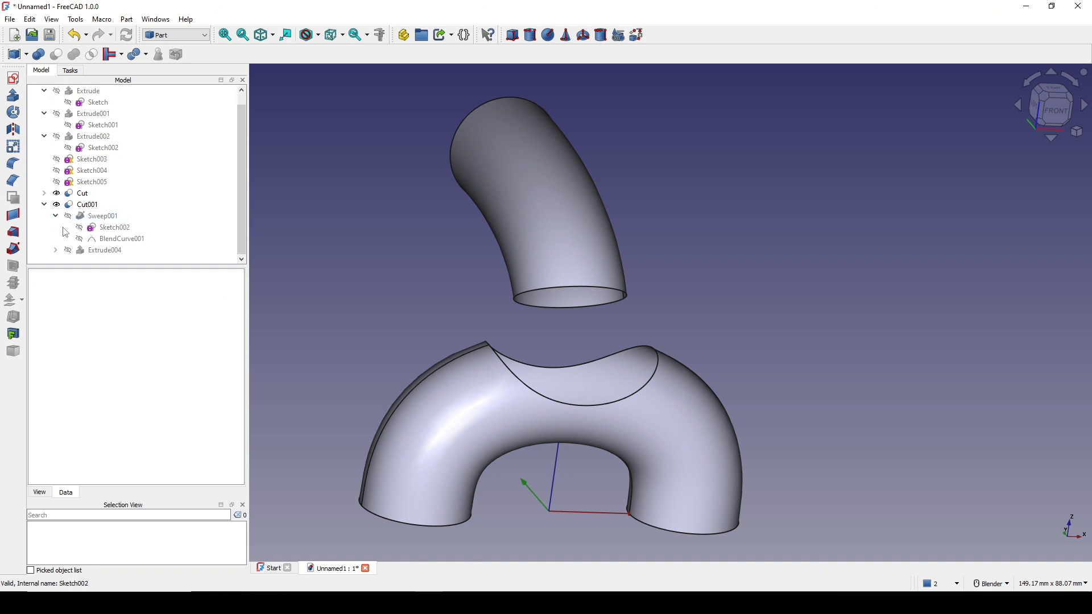
pyautogui.click(121, 230)
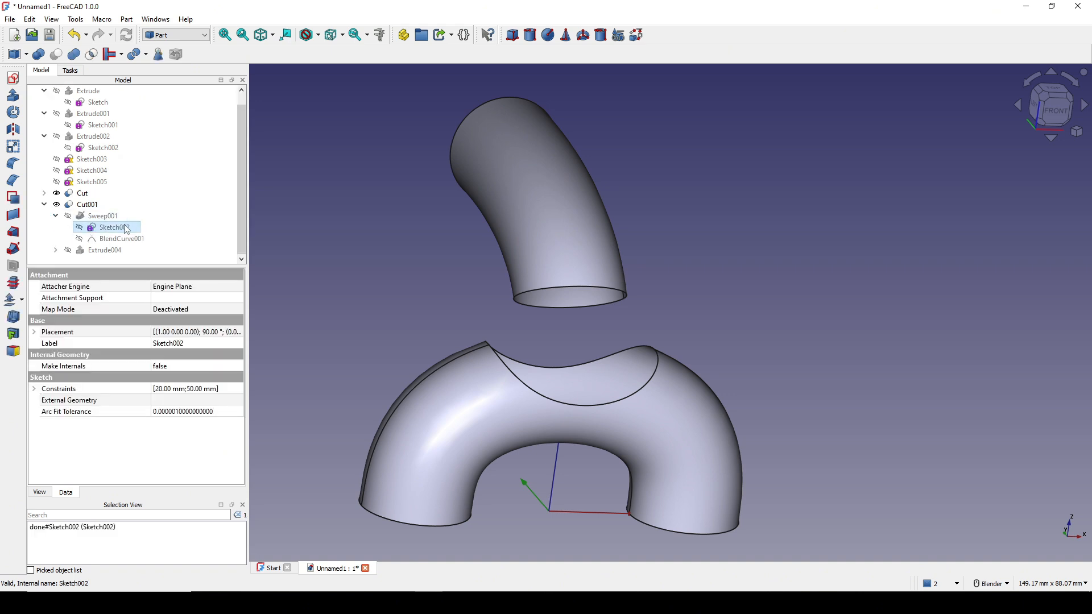
pyautogui.doubleClick(124, 231)
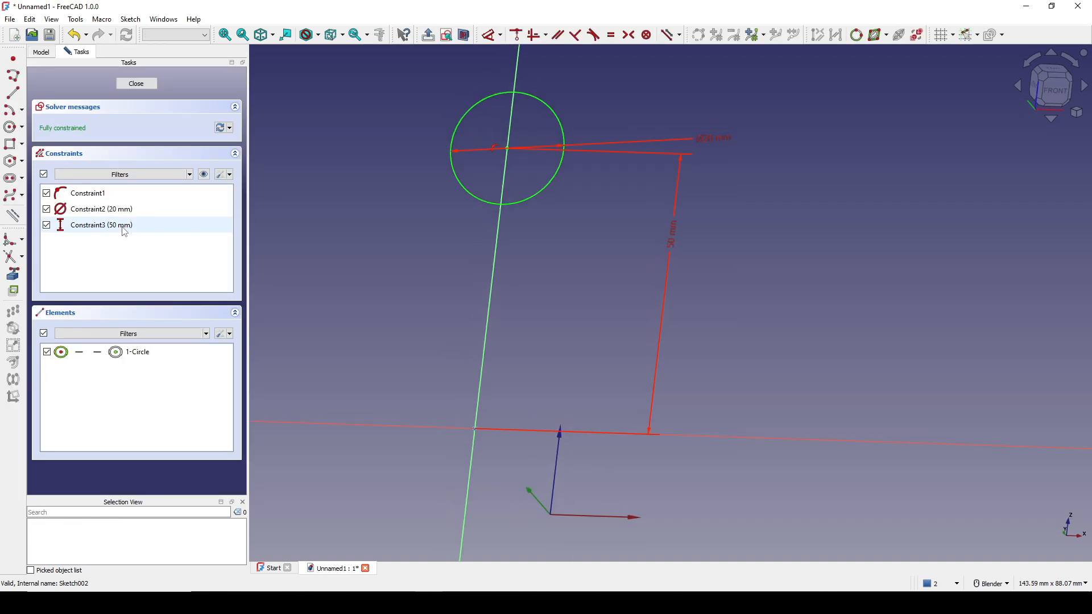
pyautogui.scroll(-1, 669, 244)
pyautogui.scroll(1, 660, 248)
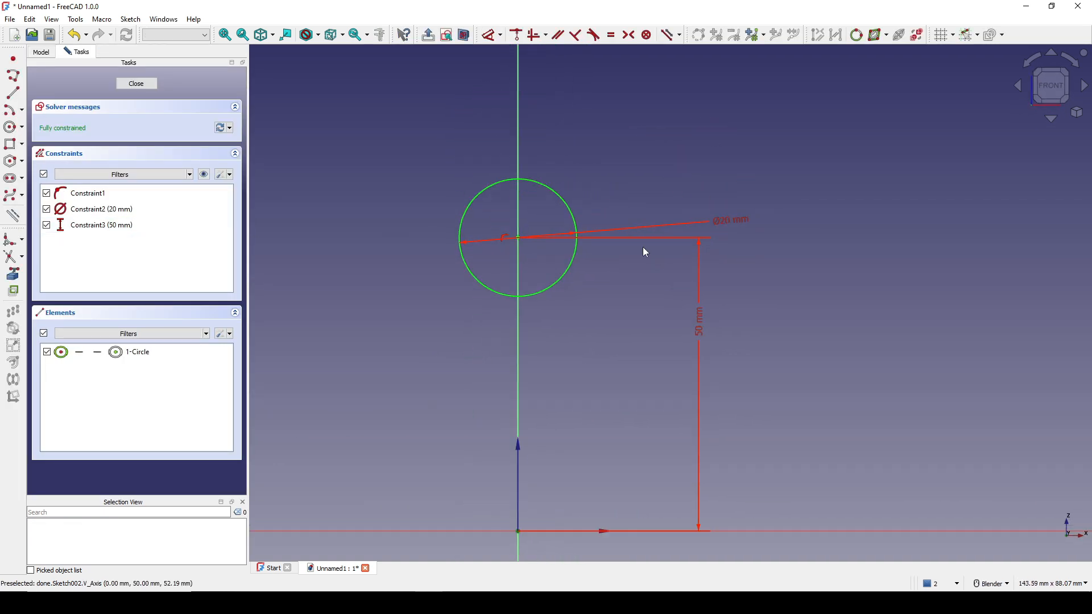
pyautogui.keyDown('shift'); pyautogui.moveTo(649, 226); pyautogui.dragTo(663, 220, button='middle'); pyautogui.keyUp('shift')
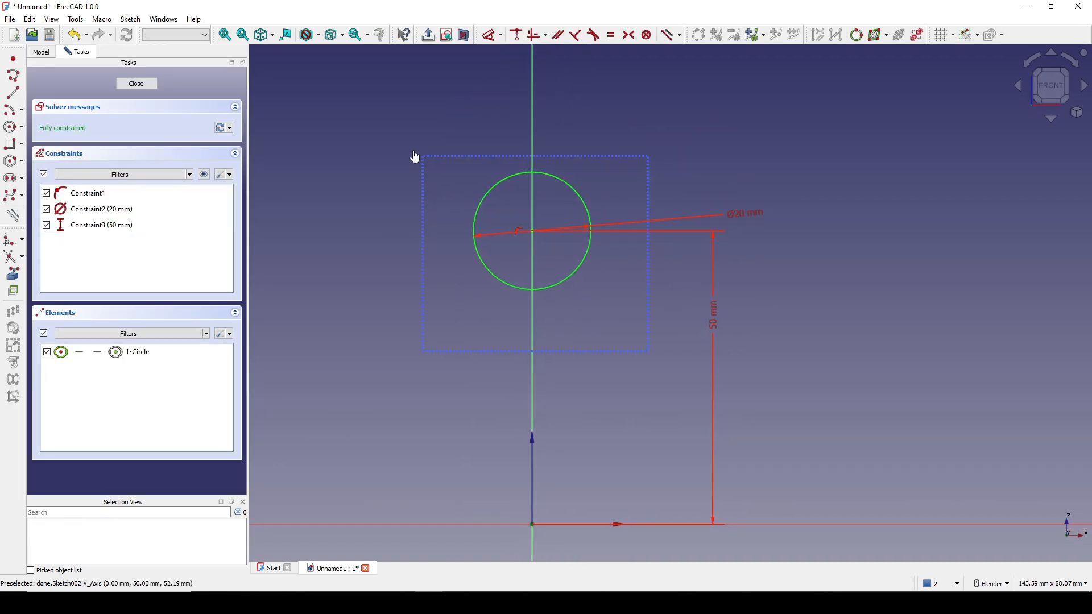
# Convert the 20 mm profile circle to construction geometry.
pyautogui.moveTo(415, 157); pyautogui.dragTo(415, 157)
pyautogui.press('g')
pyautogui.press('n')
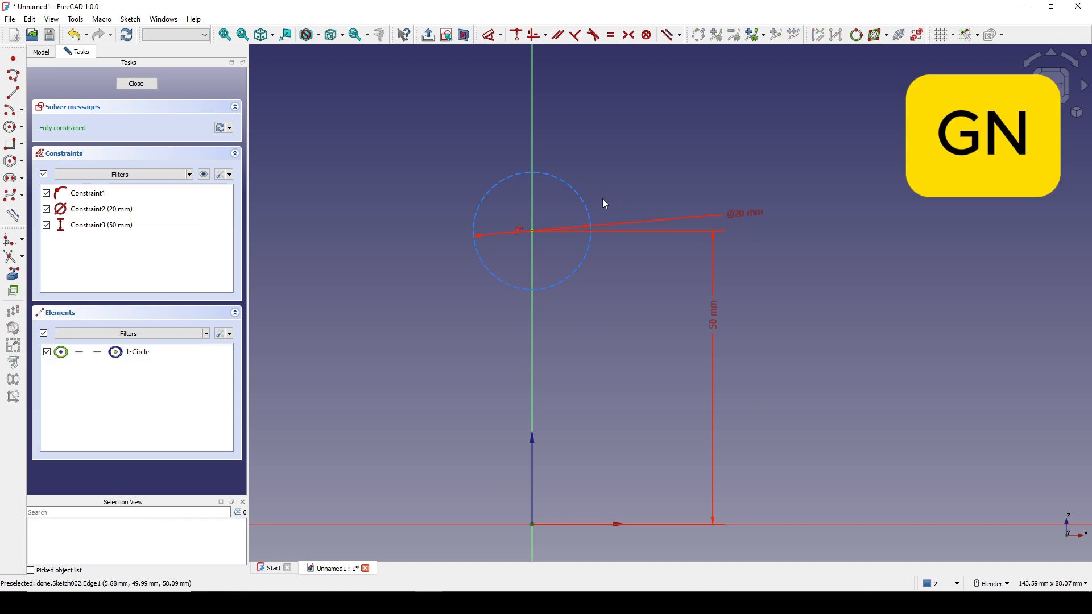
# Draw two separate arcs outside the construction circle, upper right and lower right, both centred on the circle's centre.
pyautogui.scroll(2, 603, 199)
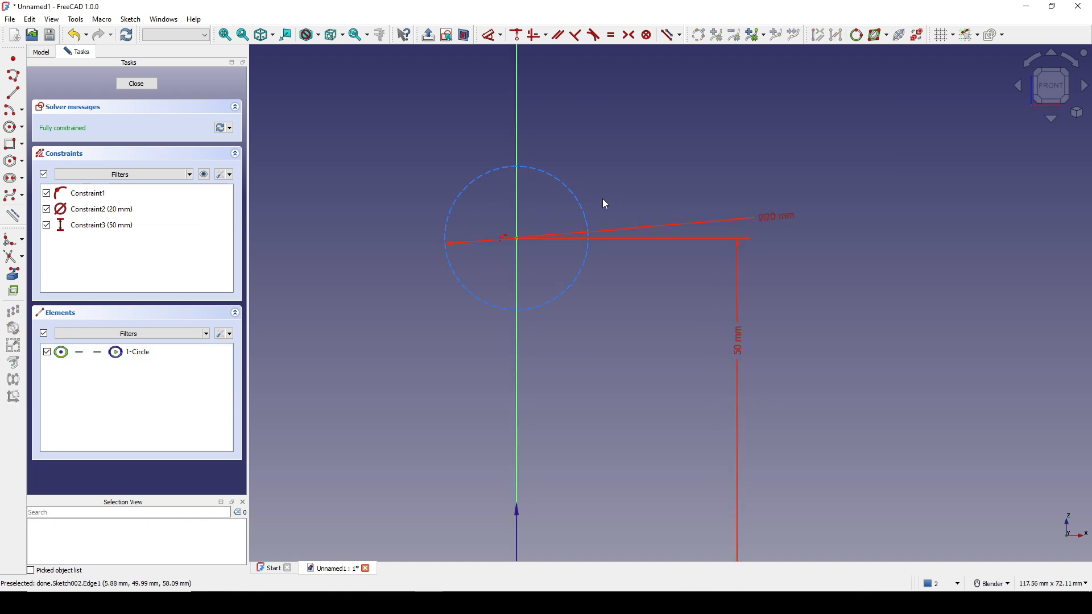
pyautogui.click(13, 112)
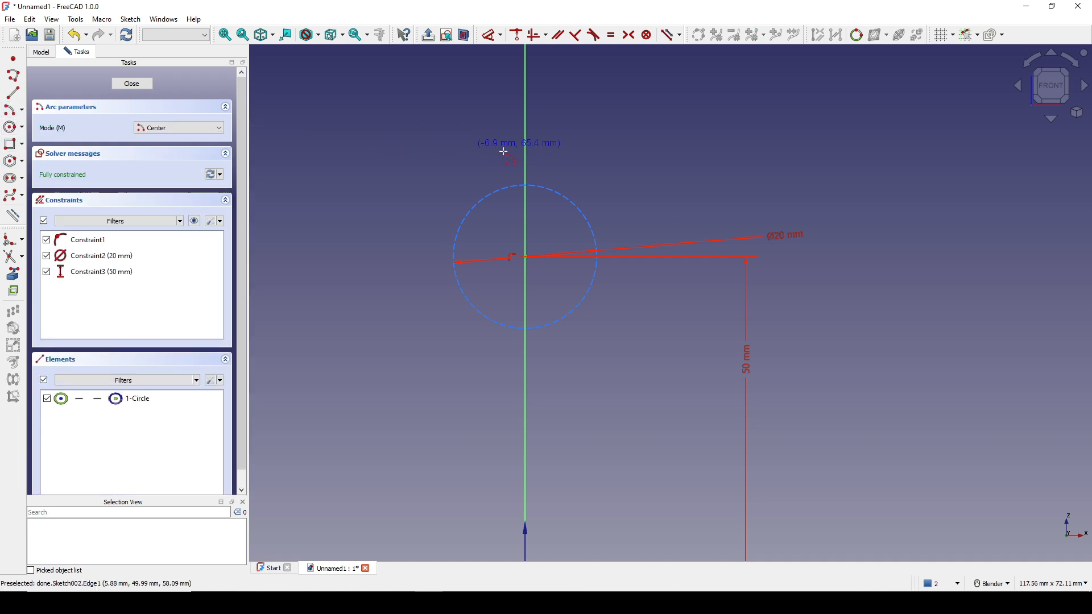
pyautogui.click(525, 257)
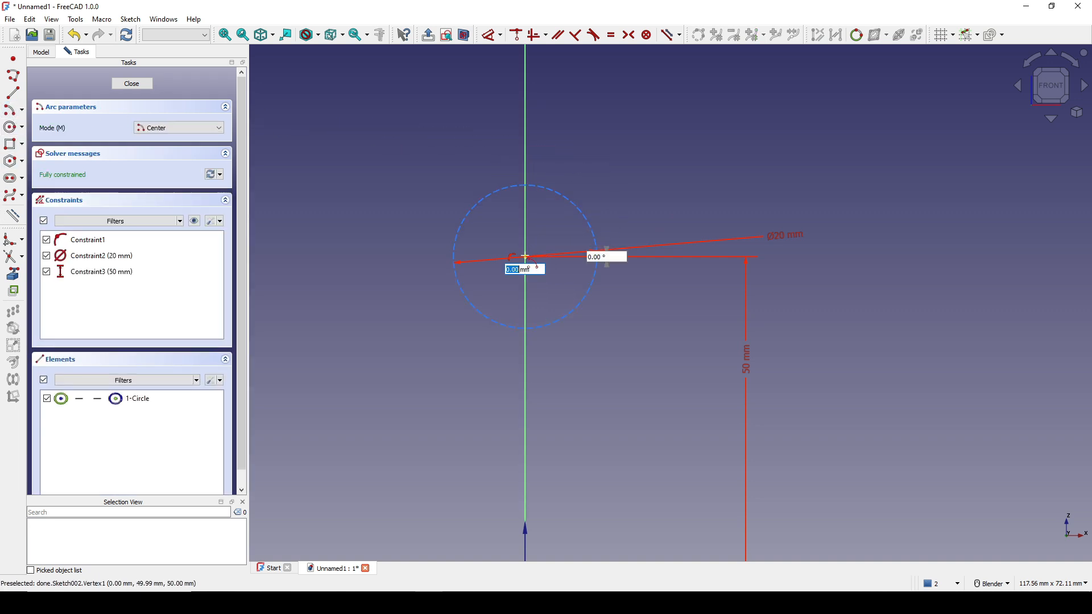
pyautogui.click(554, 121)
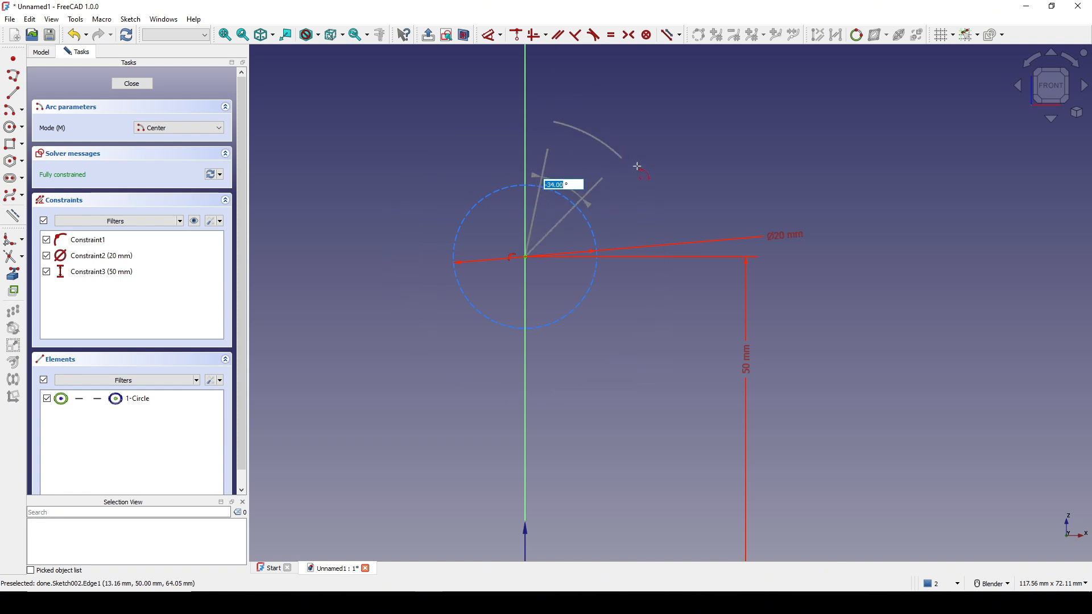
pyautogui.click(642, 184)
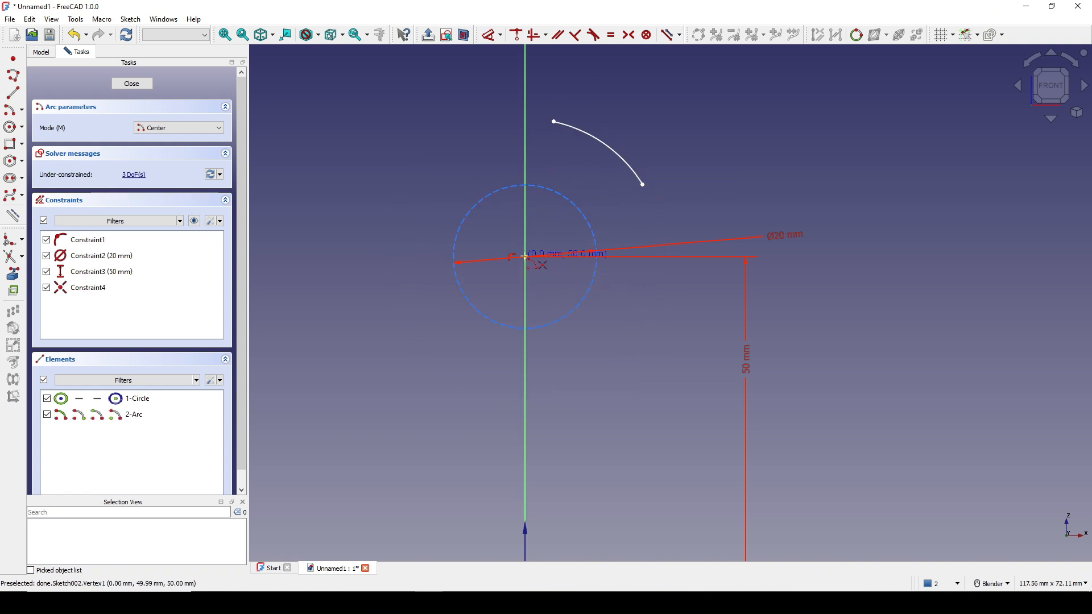
pyautogui.click(525, 257)
pyautogui.click(659, 257)
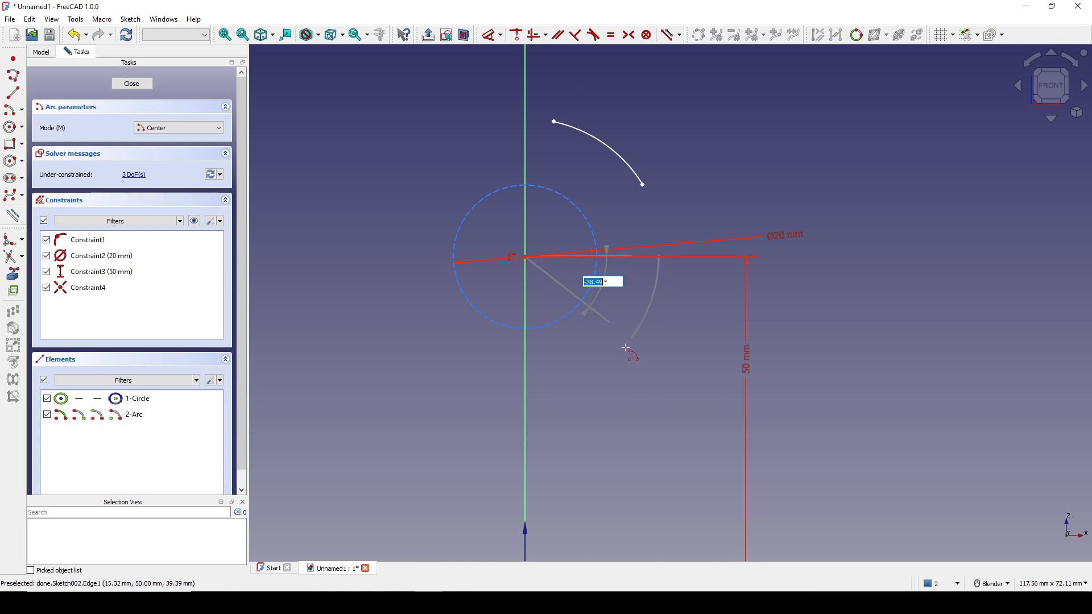
pyautogui.click(620, 350)
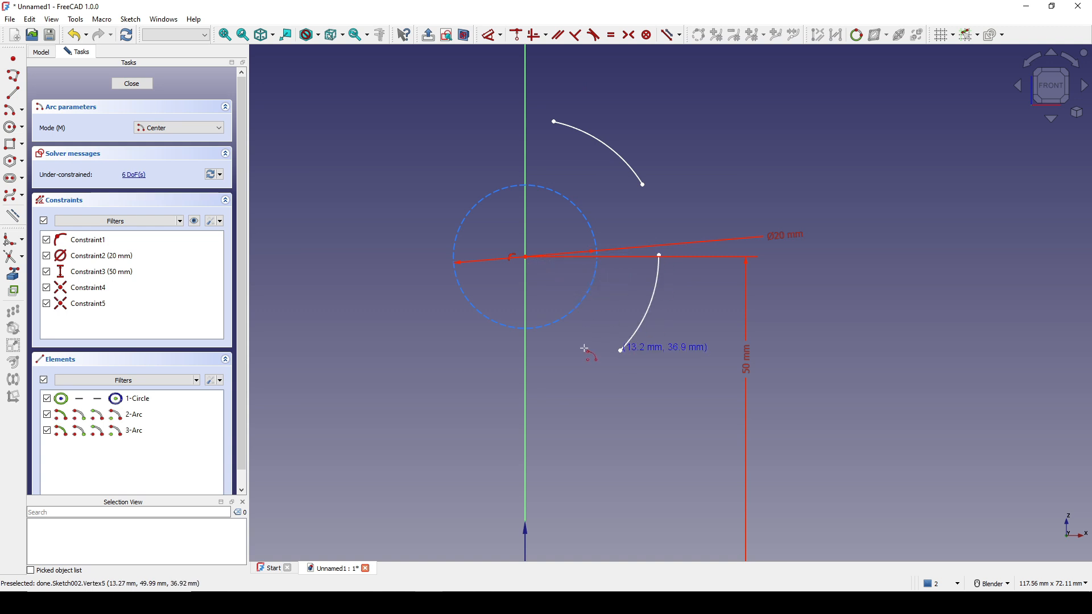
# Draw two more separate arcs outside the construction circle, lower left and upper left, centred on the circle's centre.
pyautogui.click(525, 257)
pyautogui.click(480, 369)
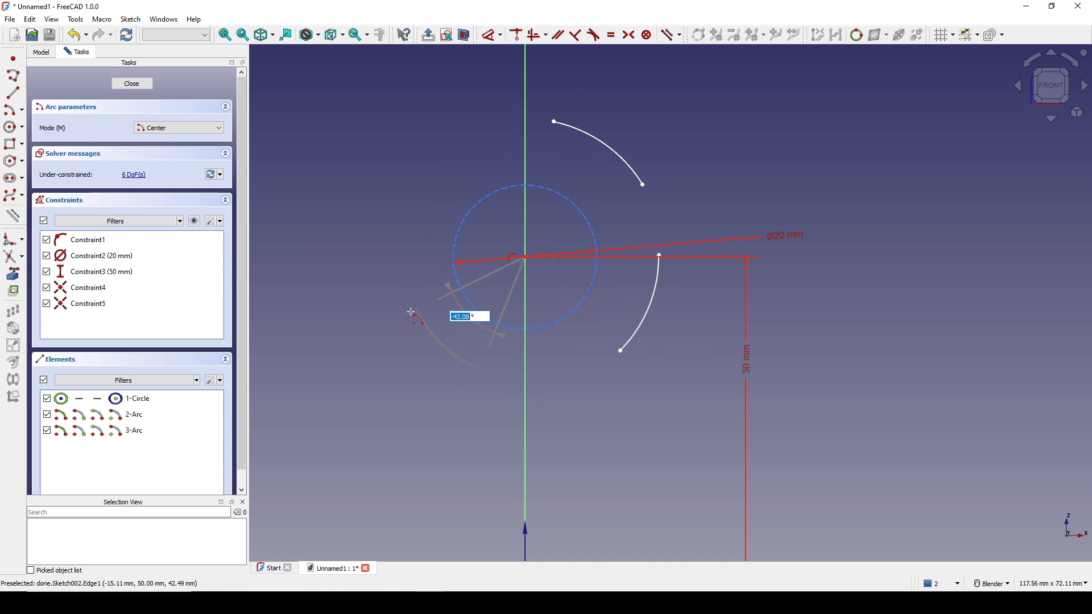
pyautogui.click(415, 310)
pyautogui.click(525, 257)
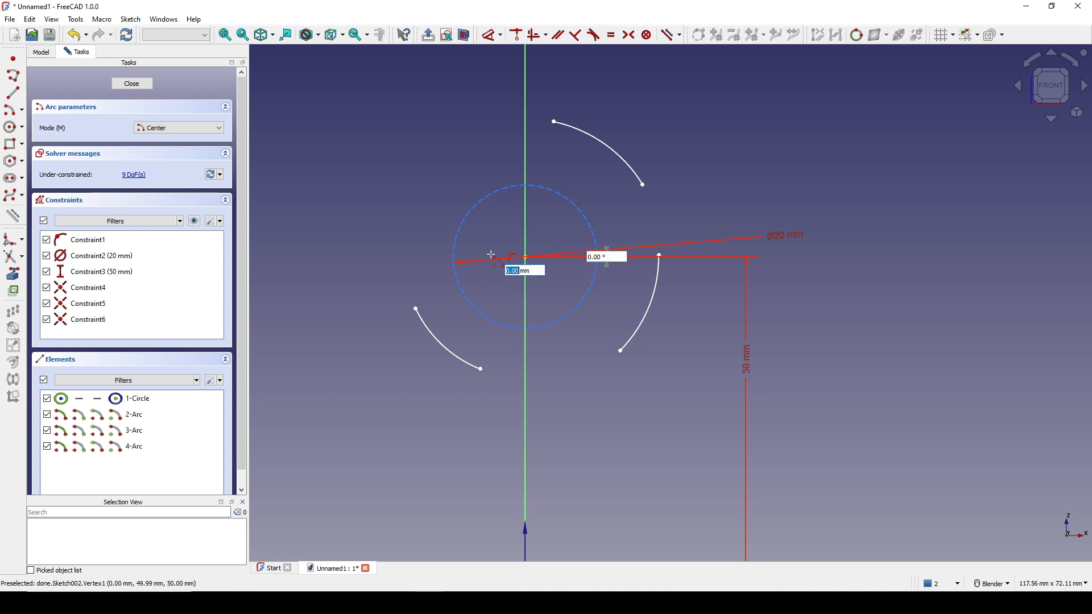
pyautogui.click(408, 203)
pyautogui.click(498, 131)
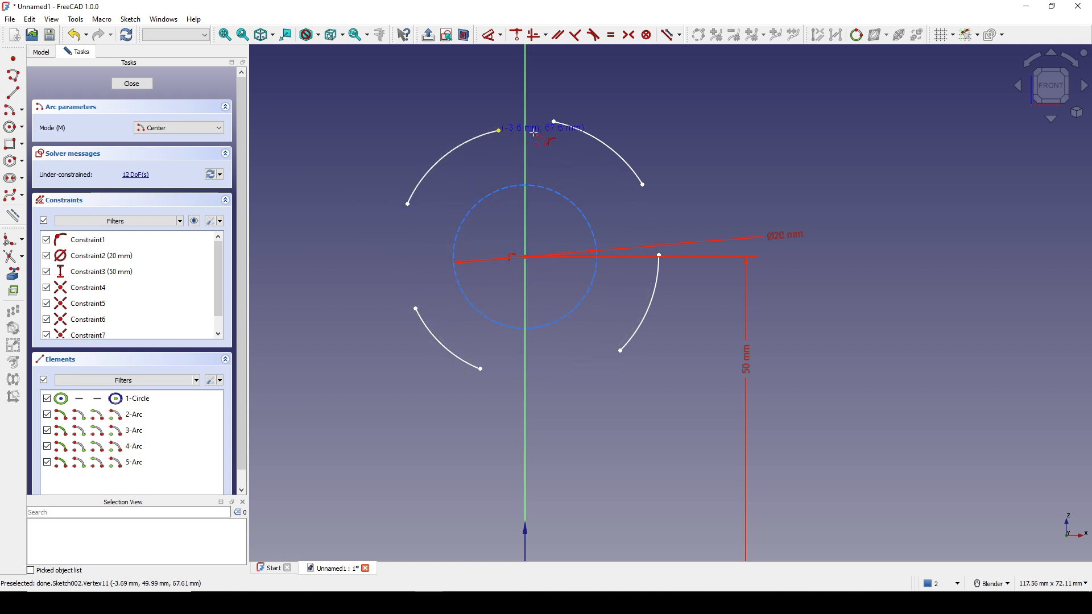
pyautogui.keyDown('shift'); pyautogui.moveTo(586, 163); pyautogui.dragTo(579, 192, button='middle'); pyautogui.keyUp('shift')
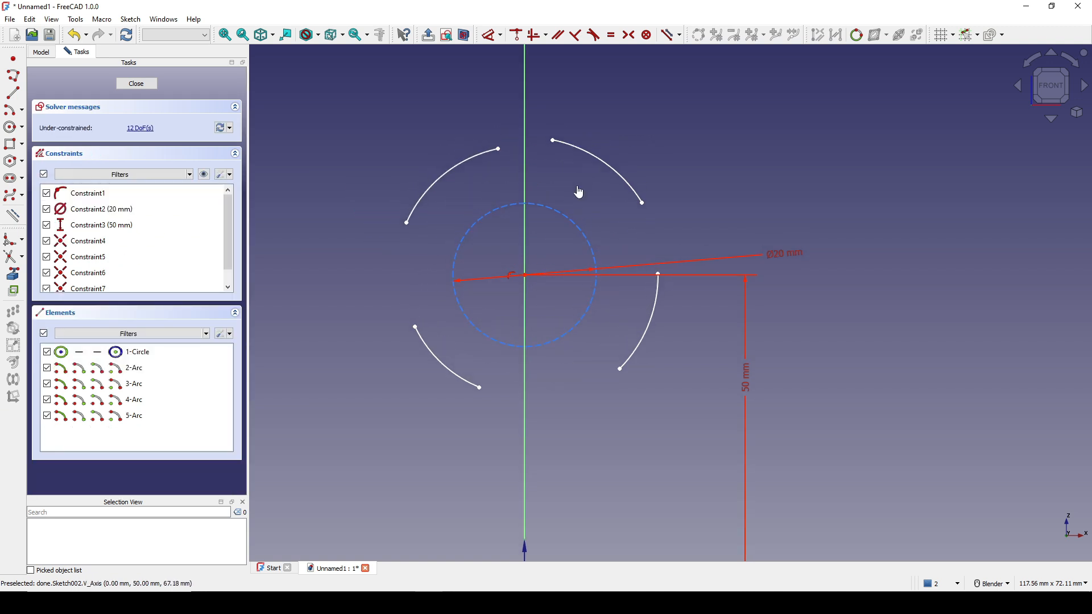
# Constrain the upper ends of the two upper arcs onto the vertical axis.
pyautogui.click(500, 150)
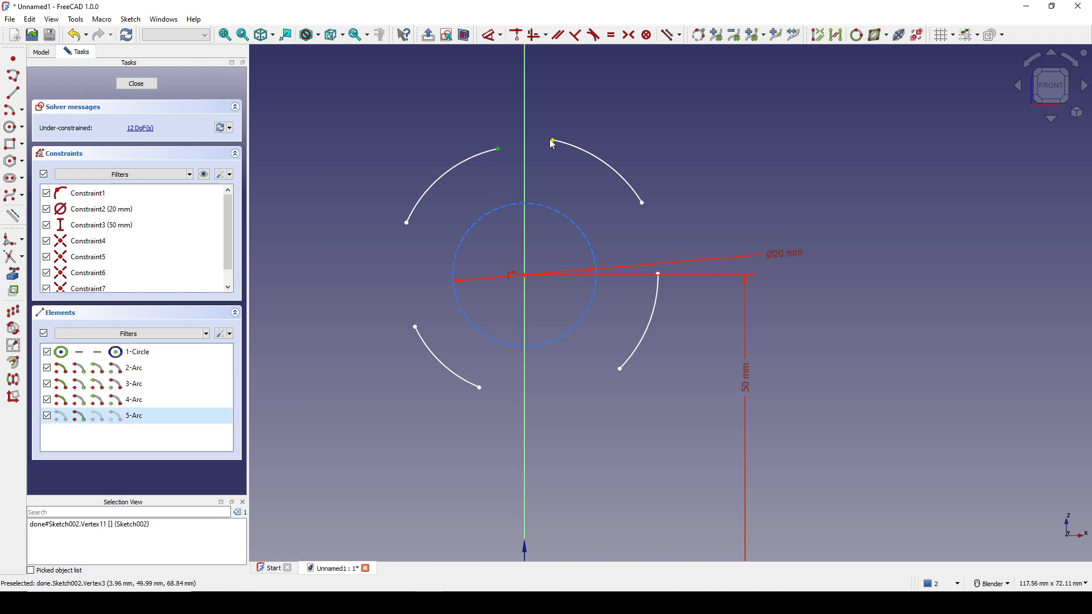
pyautogui.click(552, 142)
pyautogui.click(524, 155)
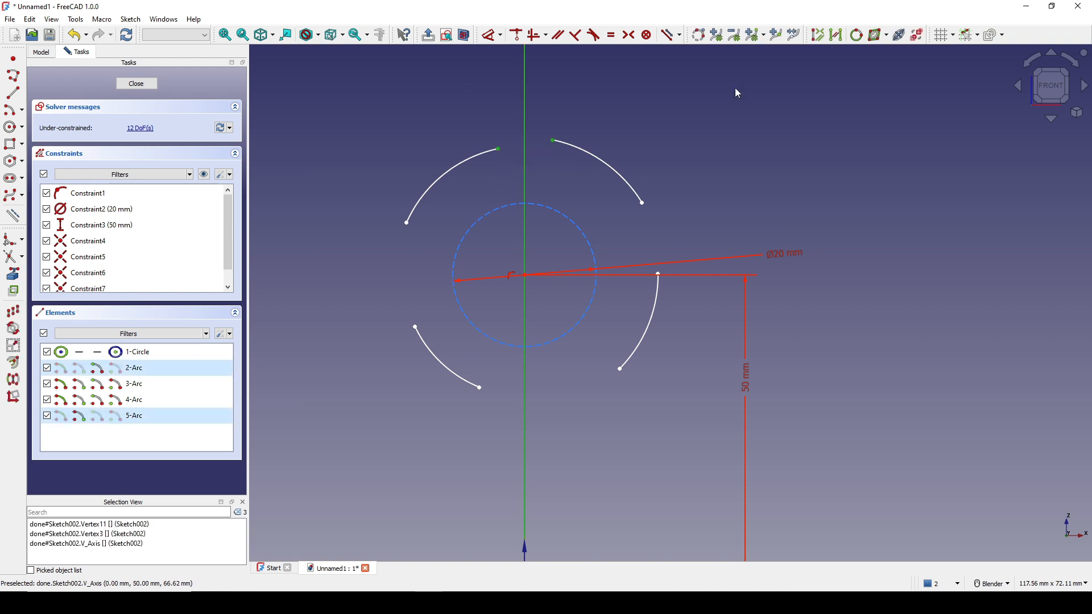
pyautogui.press('c')
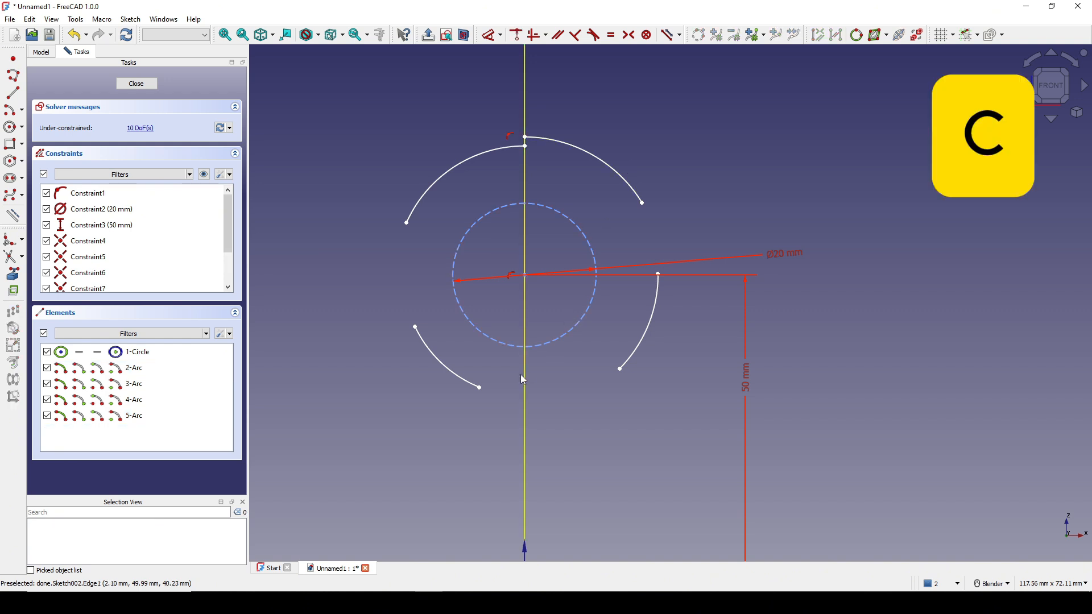
# Constrain the lower ends of the two lower arcs onto the vertical axis.
pyautogui.click(480, 387)
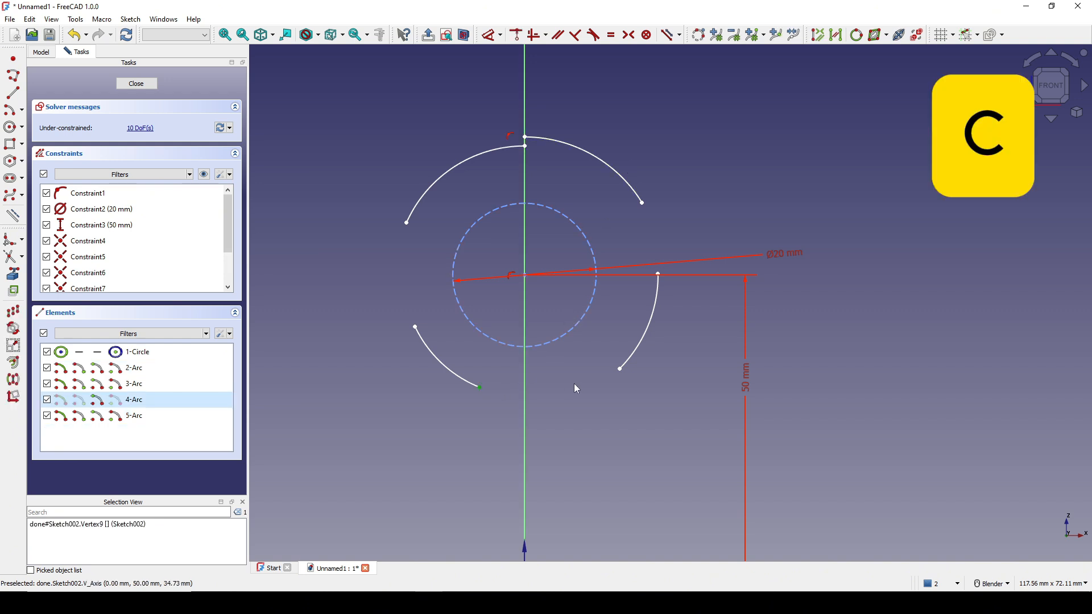
pyautogui.click(619, 369)
pyautogui.click(524, 430)
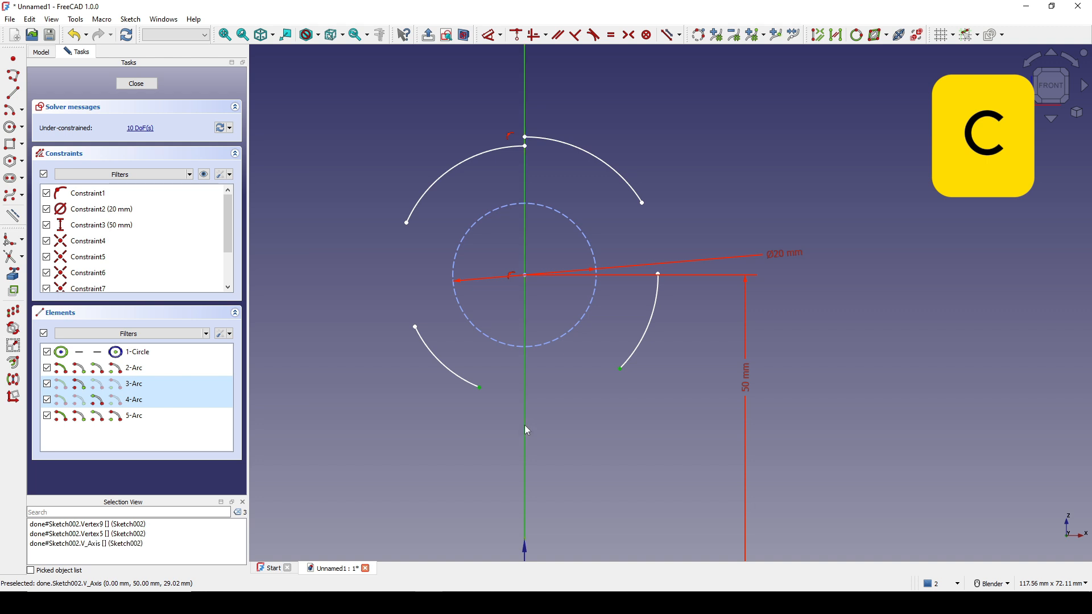
pyautogui.press('c')
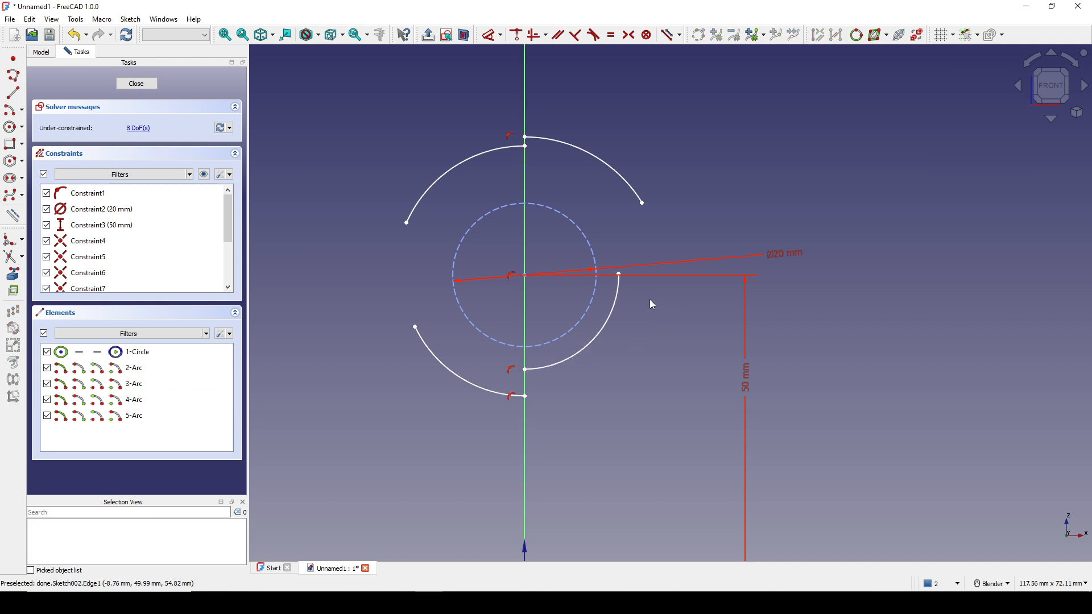
# Align the outer ends of the two left arcs horizontally with the circle's centre.
pyautogui.keyDown('shift'); pyautogui.moveTo(648, 301); pyautogui.dragTo(641, 312, button='middle'); pyautogui.keyUp('shift')
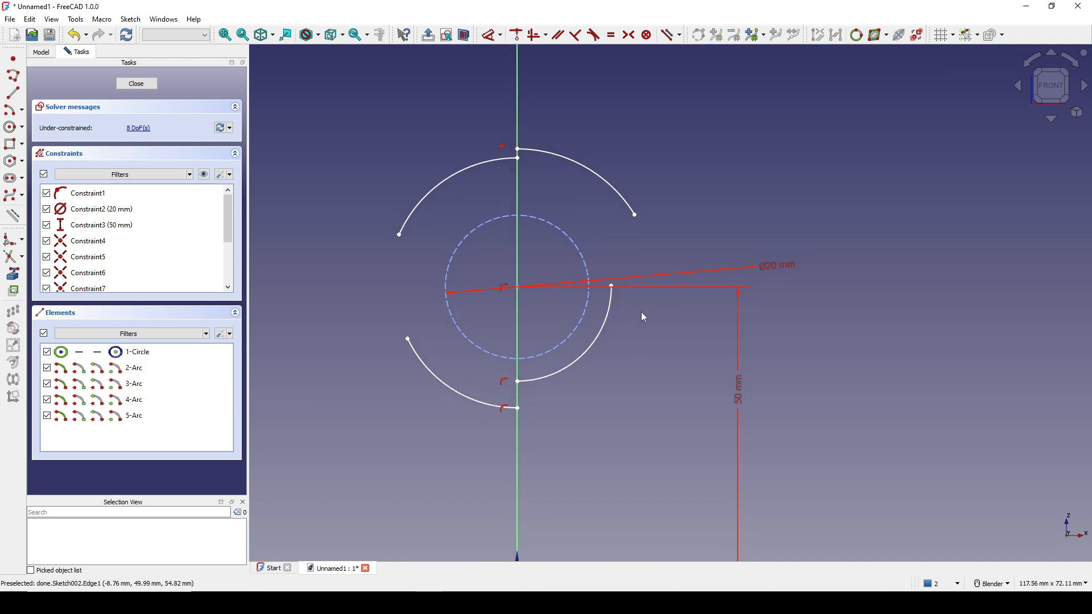
pyautogui.click(399, 235)
pyautogui.click(408, 340)
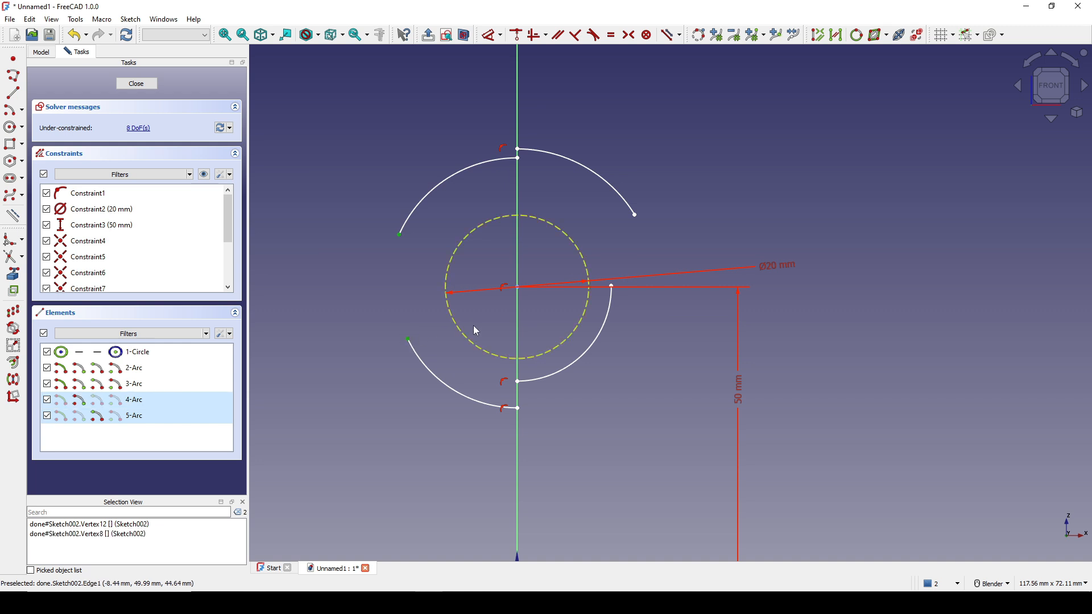
pyautogui.click(519, 293)
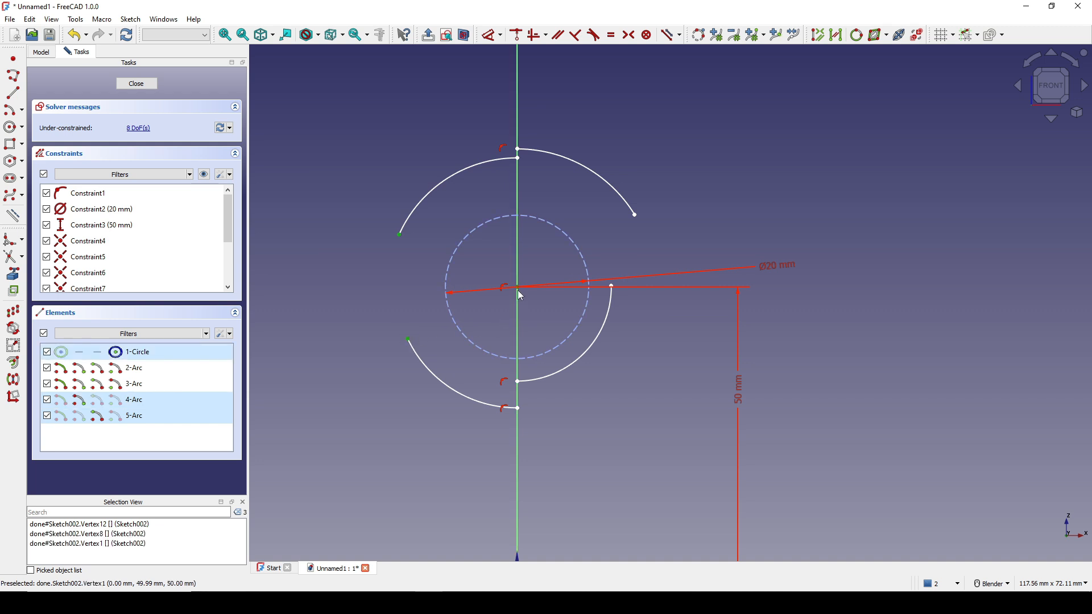
pyautogui.press('h')
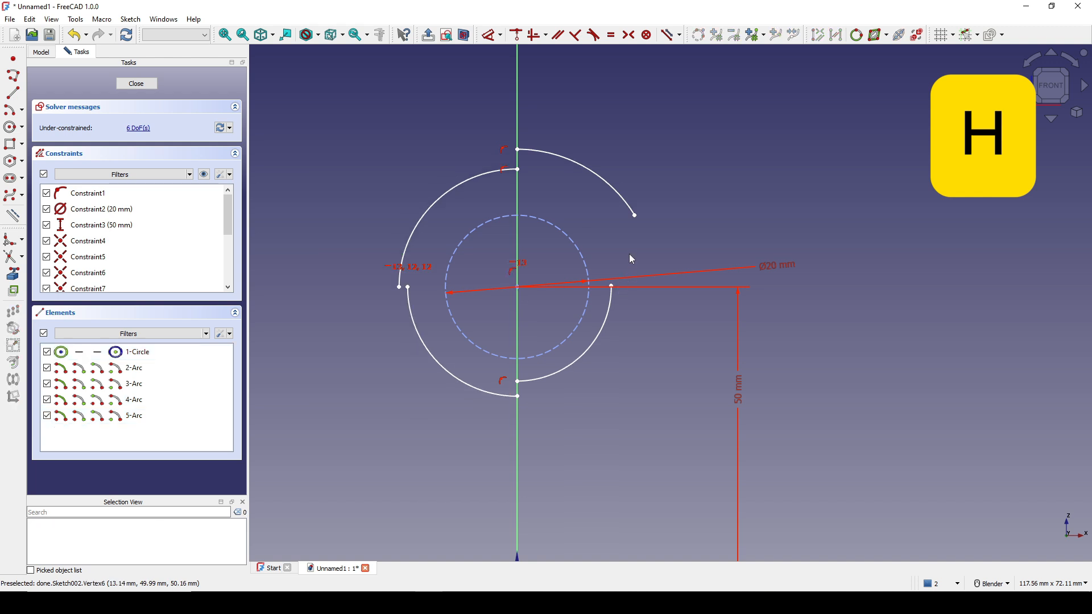
# Align the outer ends of the two right arcs horizontally with the circle's centre.
pyautogui.click(634, 223)
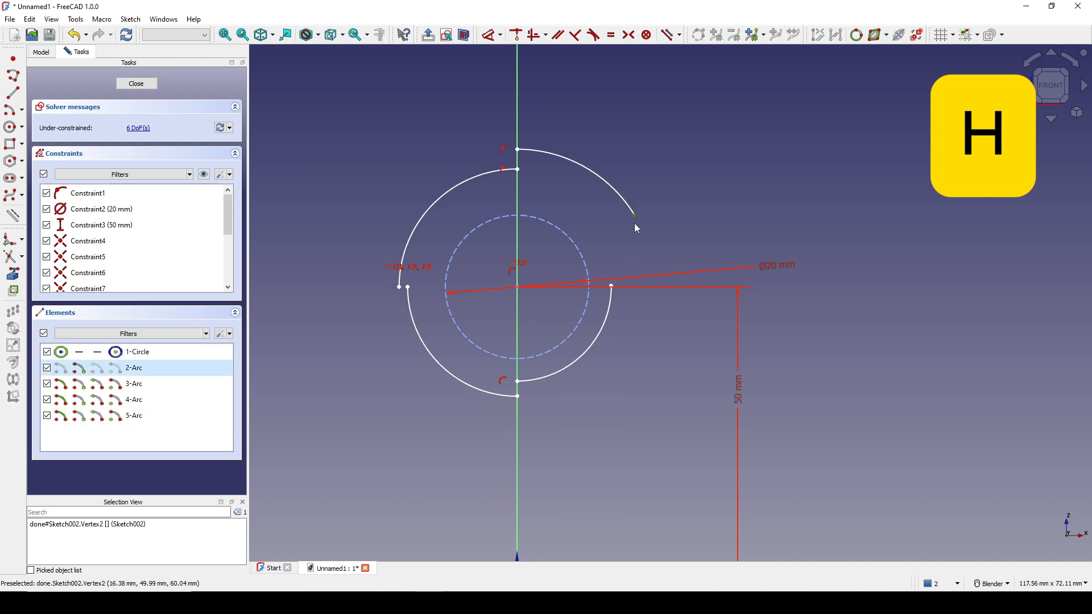
pyautogui.click(613, 287)
pyautogui.click(518, 287)
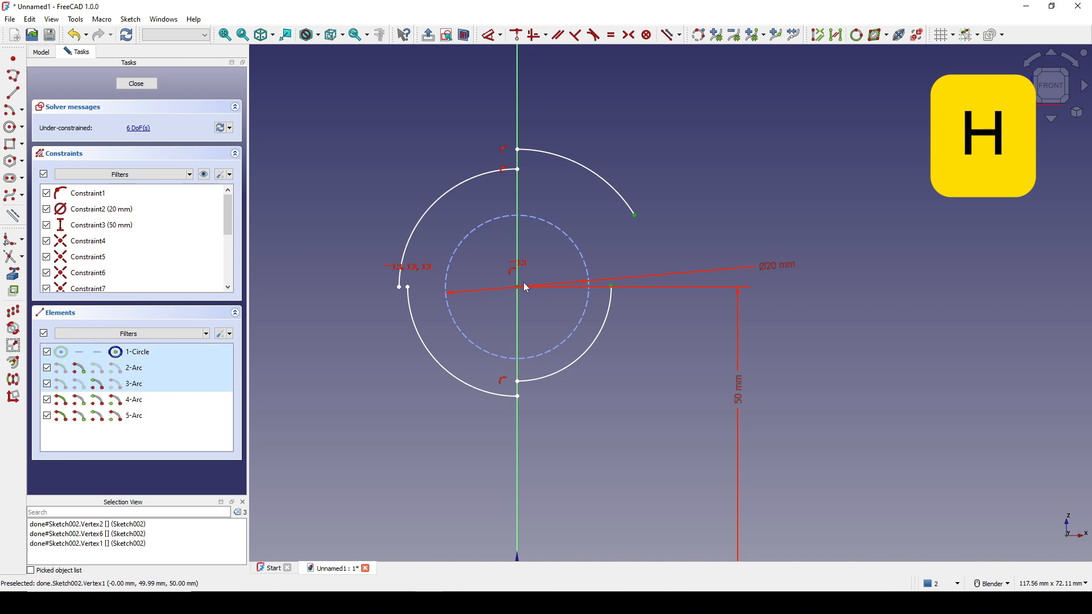
pyautogui.press('h')
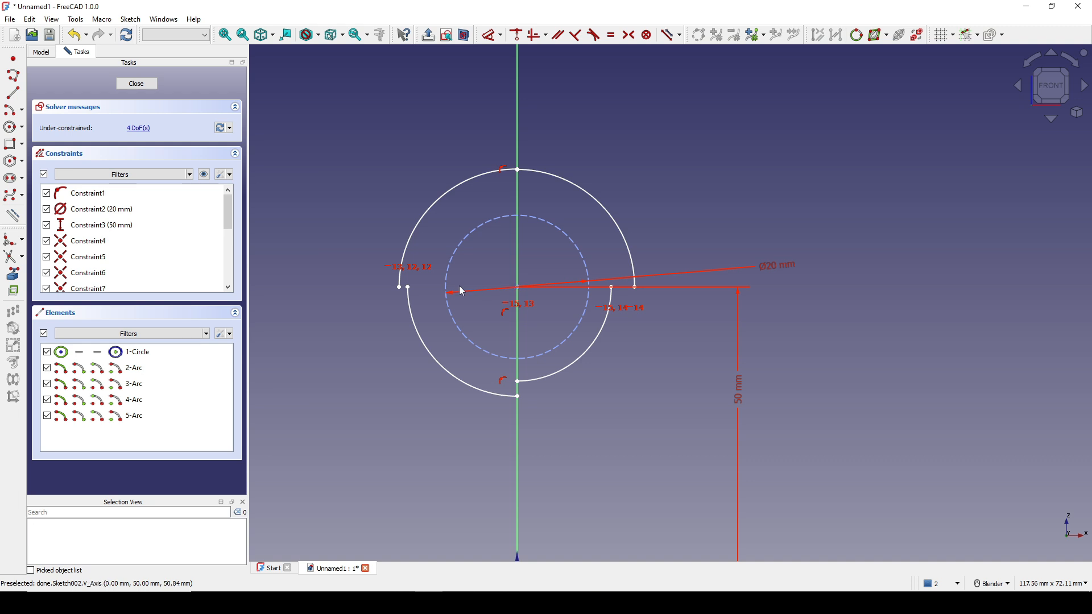
# Make the outer ends of the two left arcs coincident, and the bottom ends of the two lower arcs coincident.
pyautogui.click(401, 289)
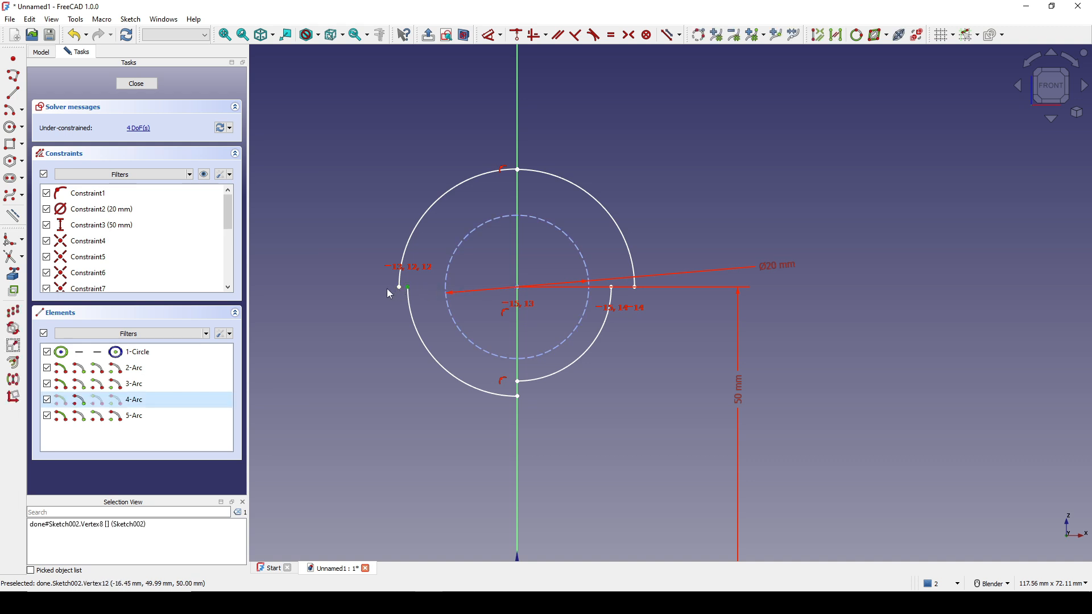
pyautogui.click(400, 288)
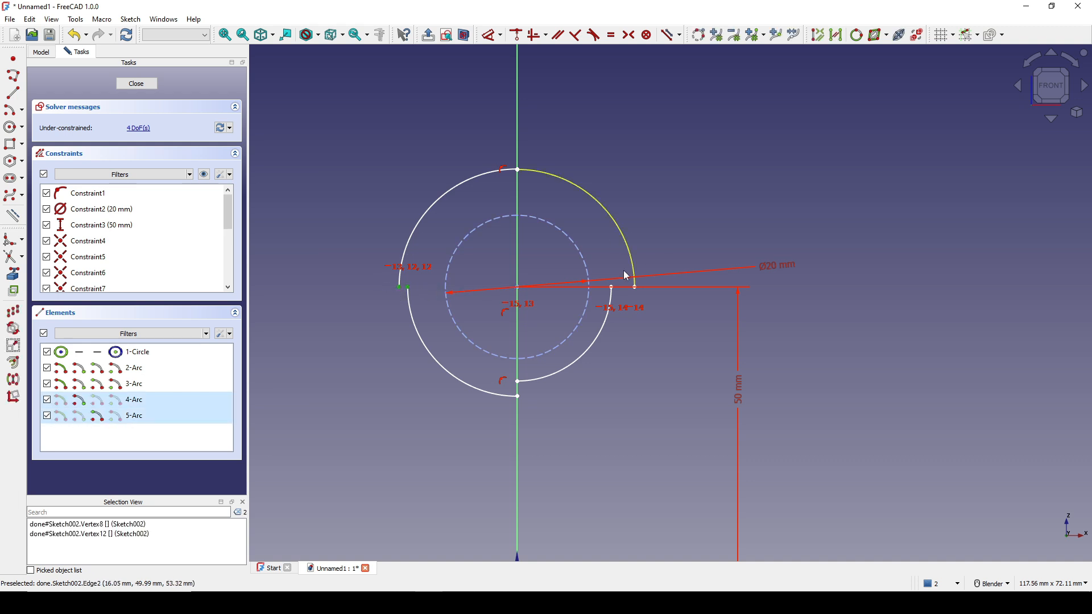
pyautogui.press('c')
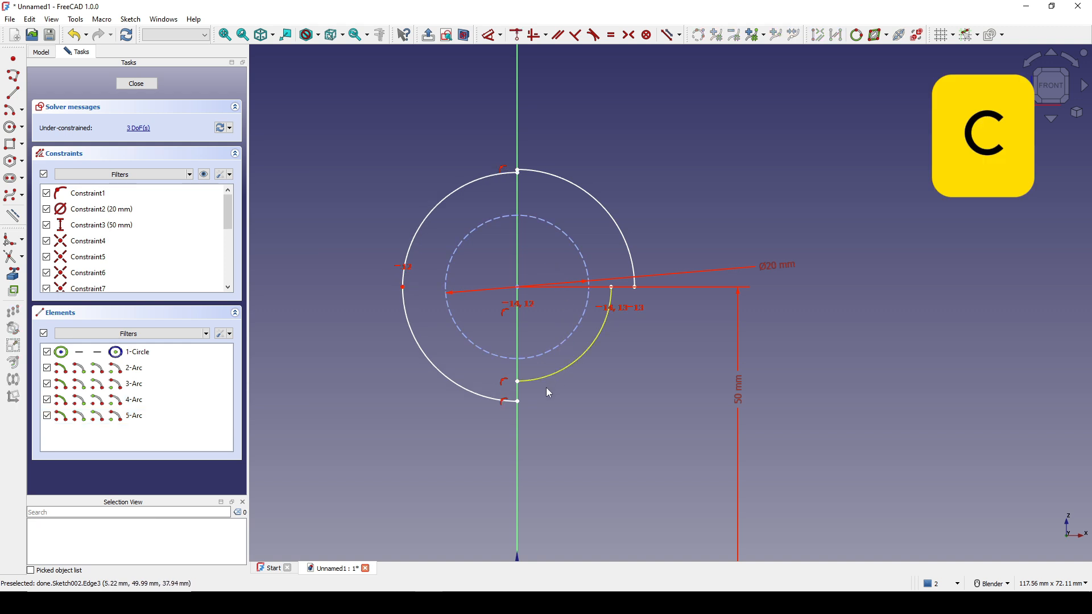
pyautogui.click(518, 403)
pyautogui.click(518, 383)
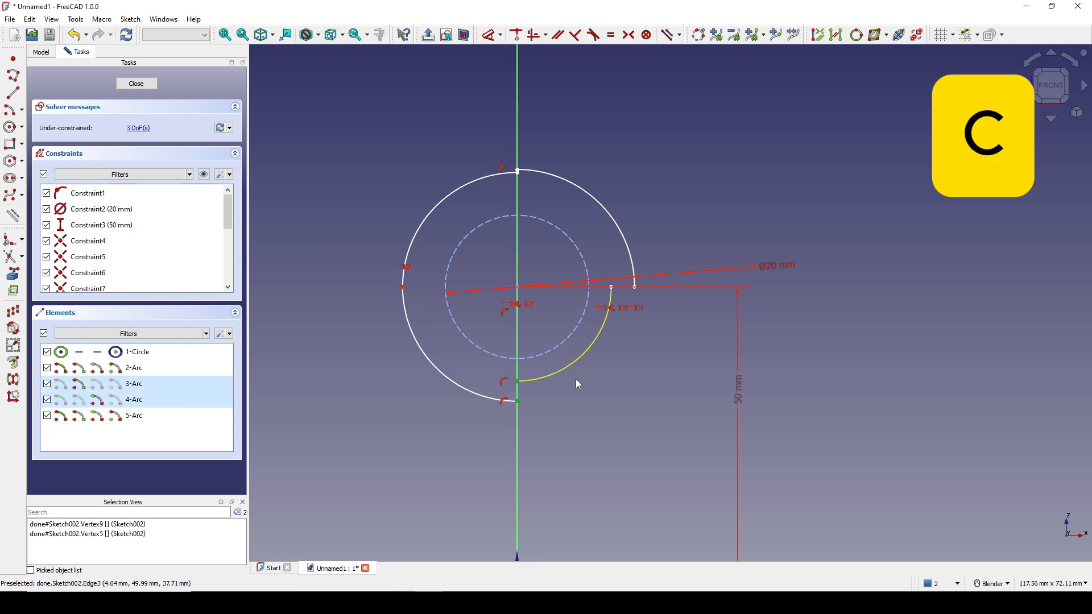
pyautogui.press('c')
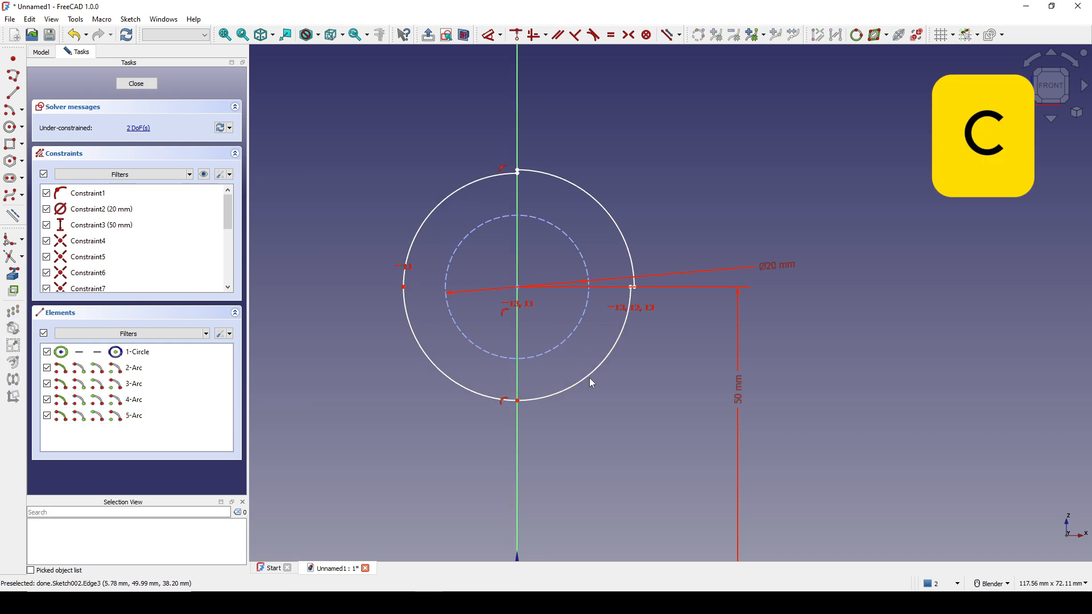
# Make the outer ends of the two right arcs coincident.
pyautogui.scroll(3, 630, 296)
pyautogui.click(629, 285)
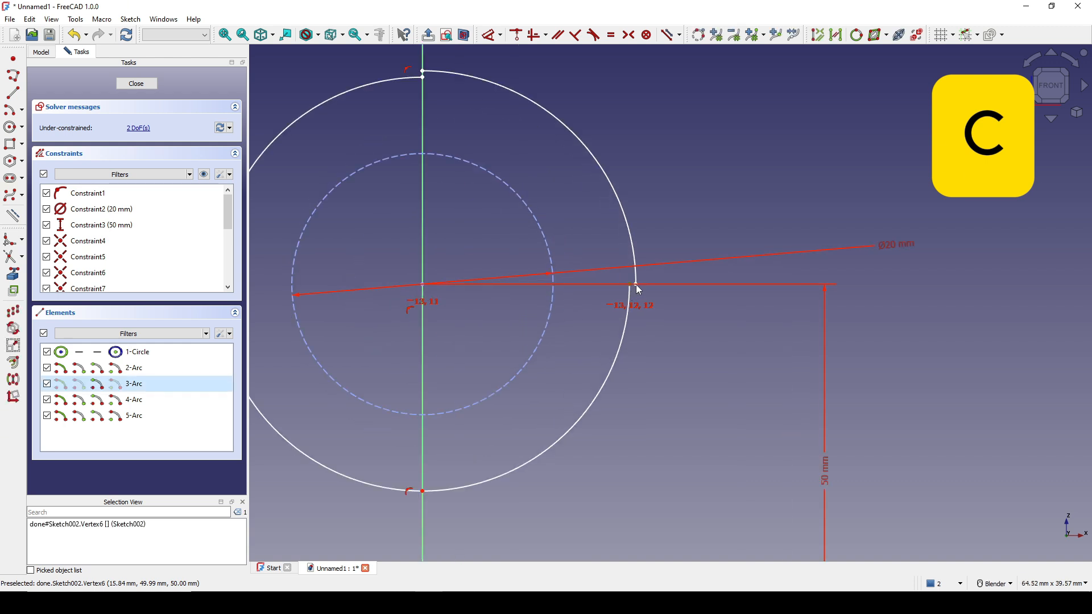
pyautogui.scroll(3, 636, 284)
pyautogui.click(636, 274)
pyautogui.press('c')
pyautogui.scroll(-5, 640, 284)
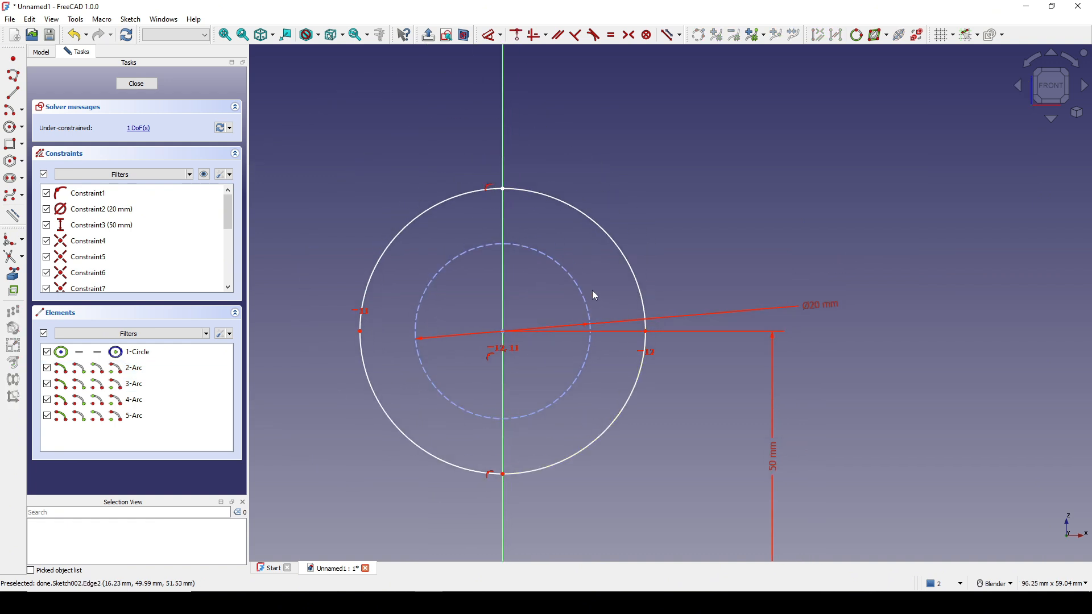
# Constrain the upper right arc equal to the 20 mm construction circle and finish the sketch.
pyautogui.click(580, 283)
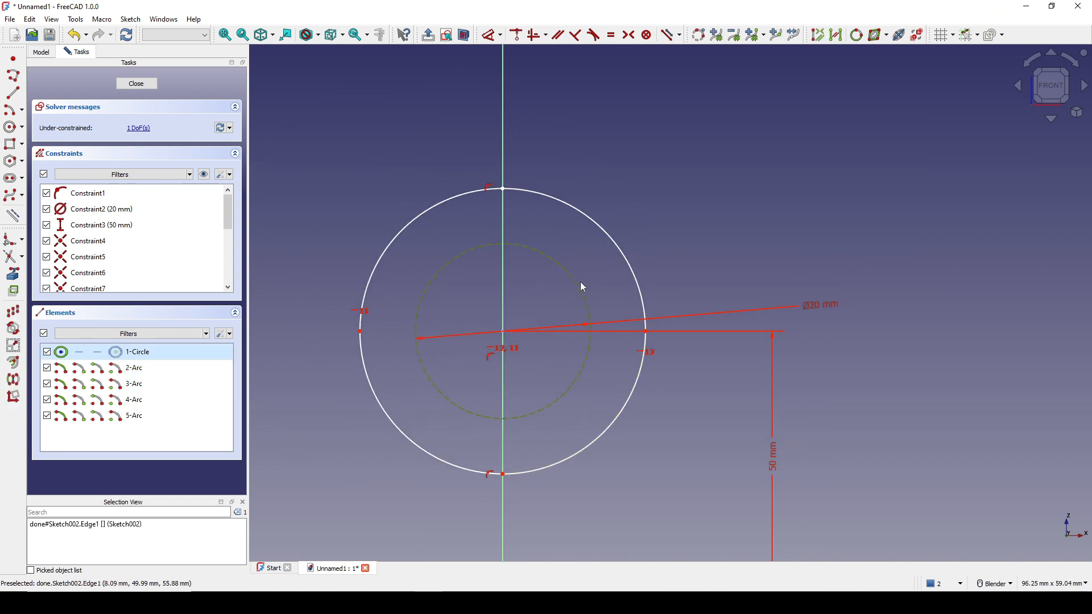
pyautogui.click(623, 256)
pyautogui.press('e')
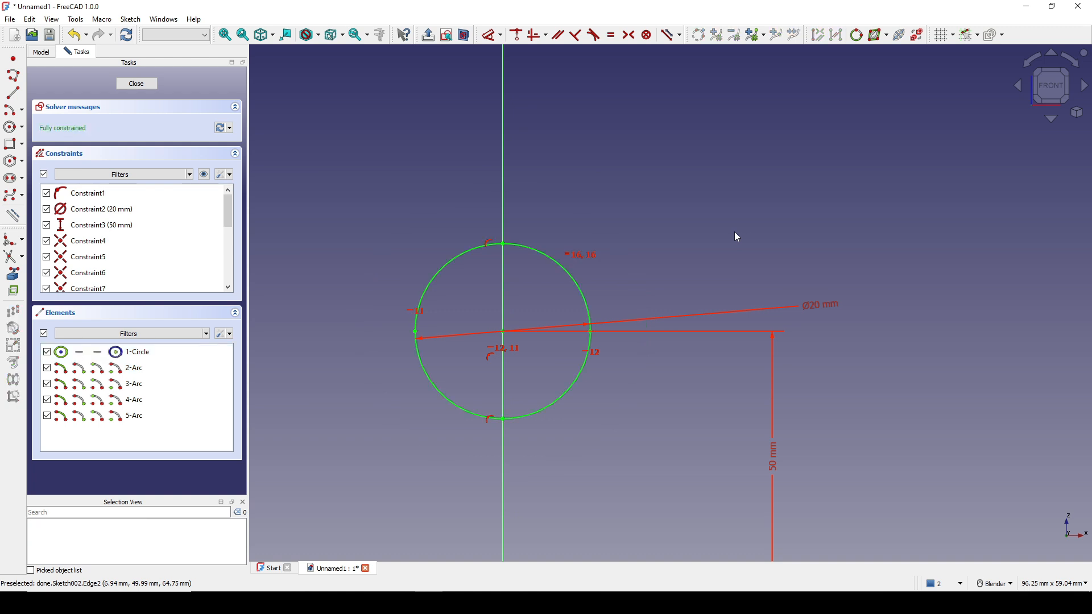
pyautogui.click(136, 84)
# Examine the rebuilt upper pipe's seams and the cut opening of the lower pipe from several angles.
pyautogui.scroll(-2, 647, 243)
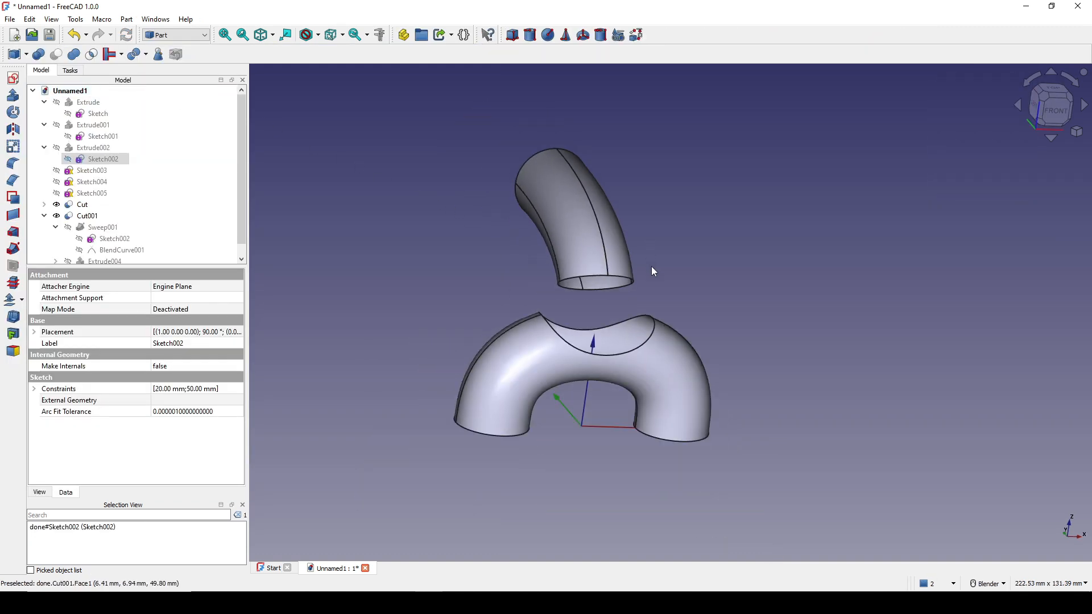
pyautogui.moveTo(652, 275); pyautogui.dragTo(631, 250, button='middle')
pyautogui.click(701, 272)
pyautogui.moveTo(701, 273); pyautogui.dragTo(629, 318, button='middle')
pyautogui.scroll(2, 620, 292)
pyautogui.moveTo(531, 285); pyautogui.dragTo(707, 284, button='middle')
pyautogui.scroll(-1, 669, 274)
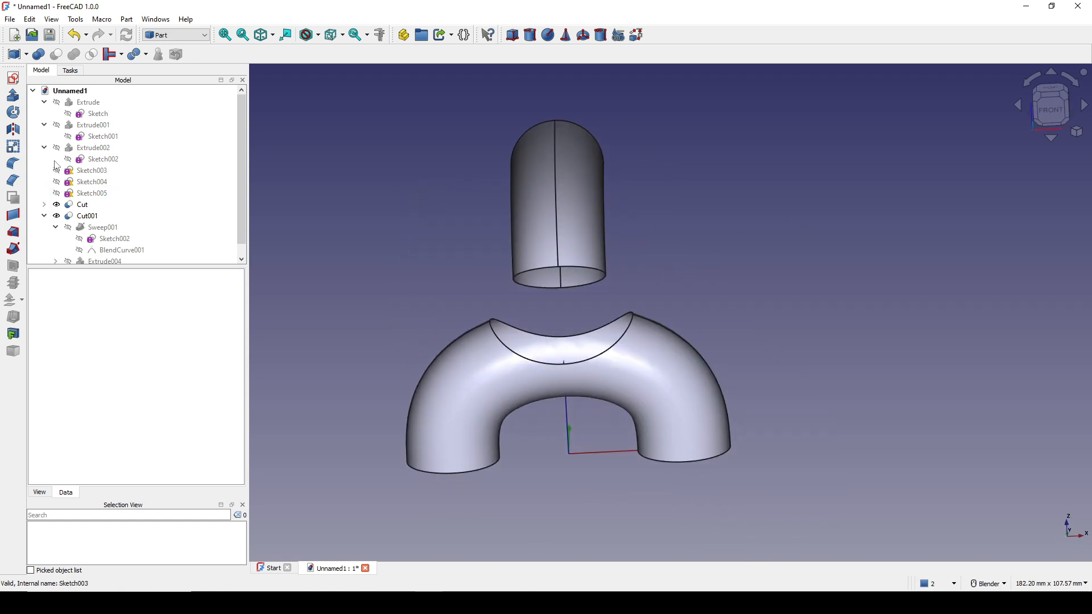
pyautogui.moveTo(543, 299); pyautogui.dragTo(537, 270, button='middle')
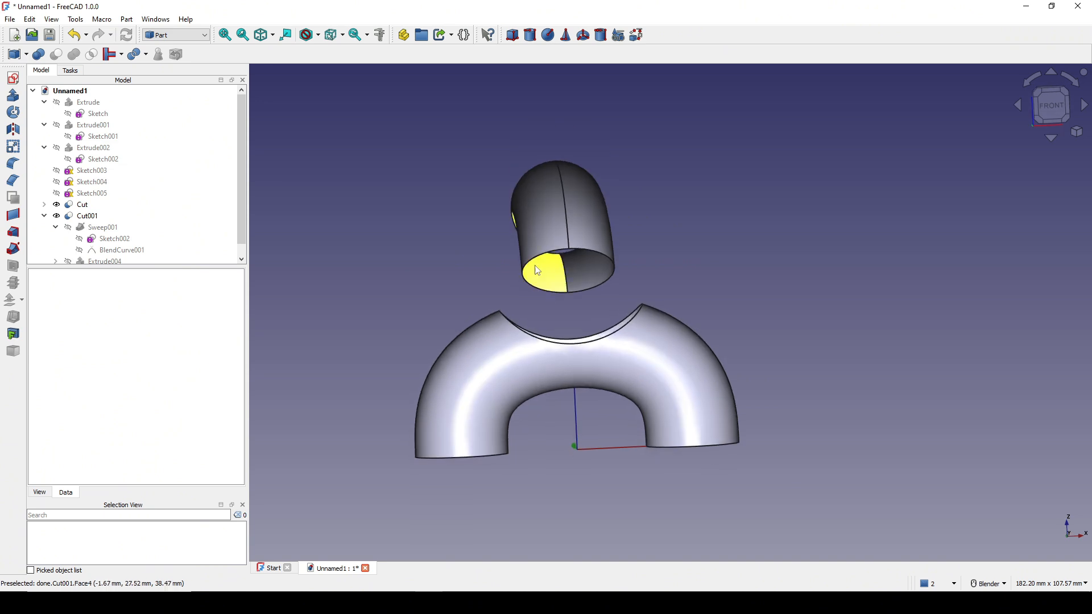
# Create a front-plane sketch with a line on the vertical axis crossing the lower pipe's middle, its upper end at about 30.6 mm.
pyautogui.click(13, 78)
pyautogui.click(527, 345)
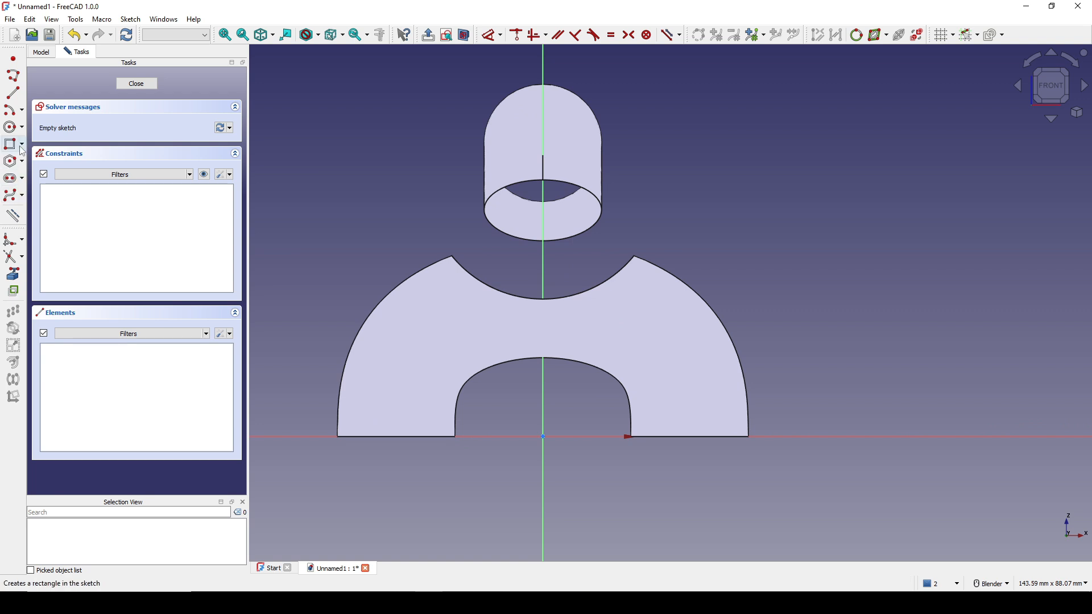
pyautogui.click(13, 94)
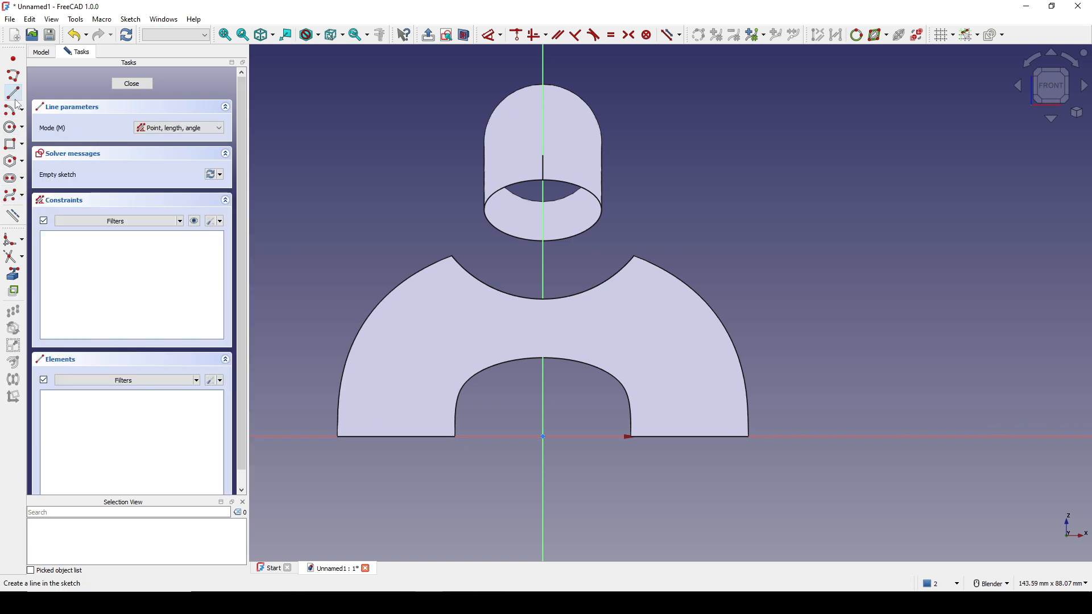
pyautogui.click(551, 391)
pyautogui.click(543, 257)
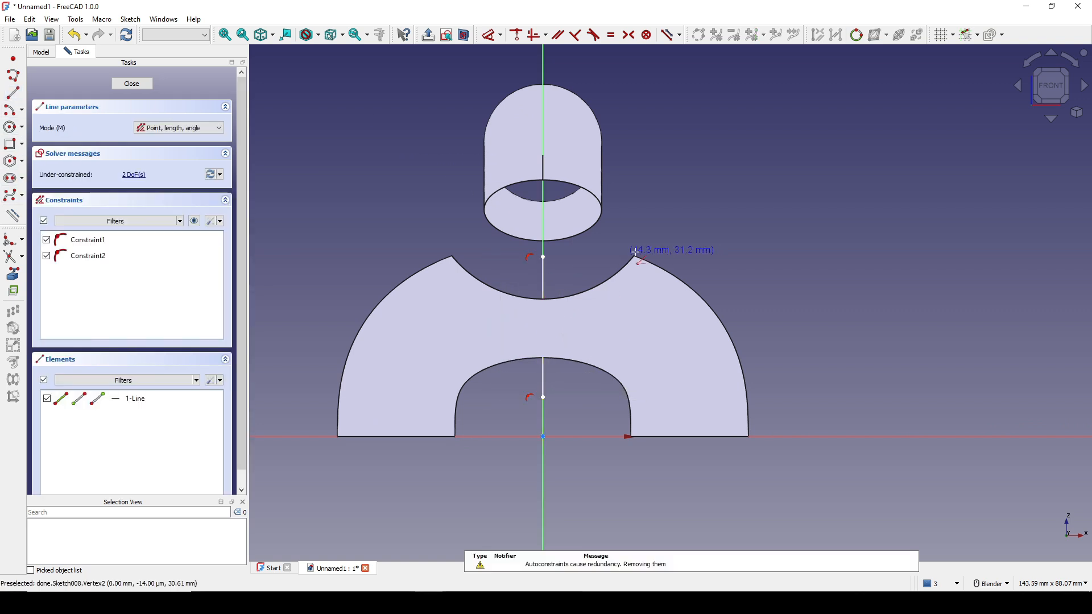
pyautogui.rightClick(705, 247)
pyautogui.keyDown('shift'); pyautogui.moveTo(670, 233); pyautogui.dragTo(655, 243, button='middle'); pyautogui.keyUp('shift')
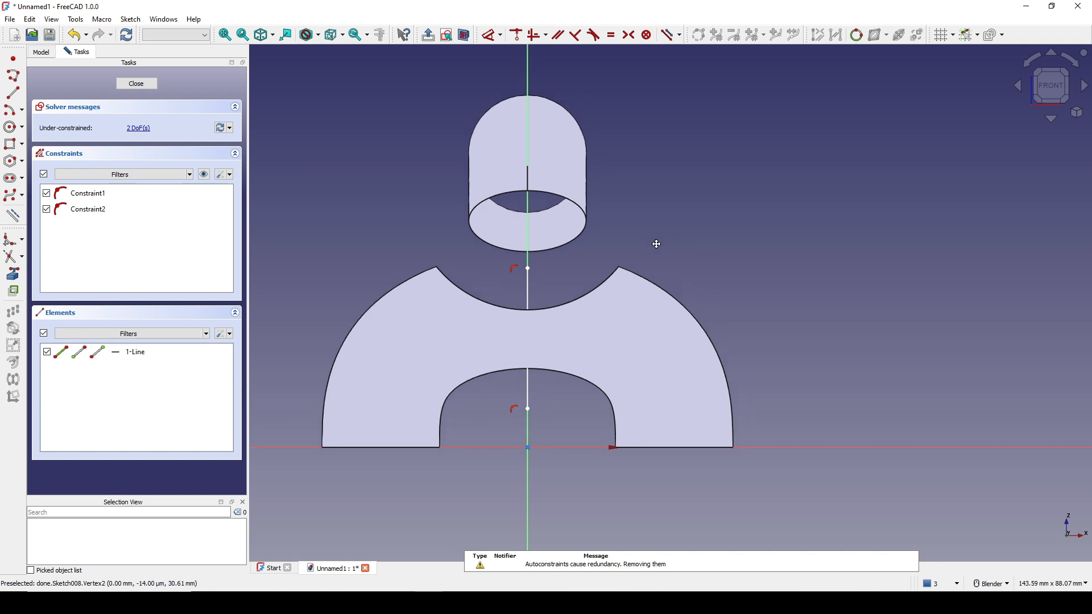
pyautogui.click(143, 87)
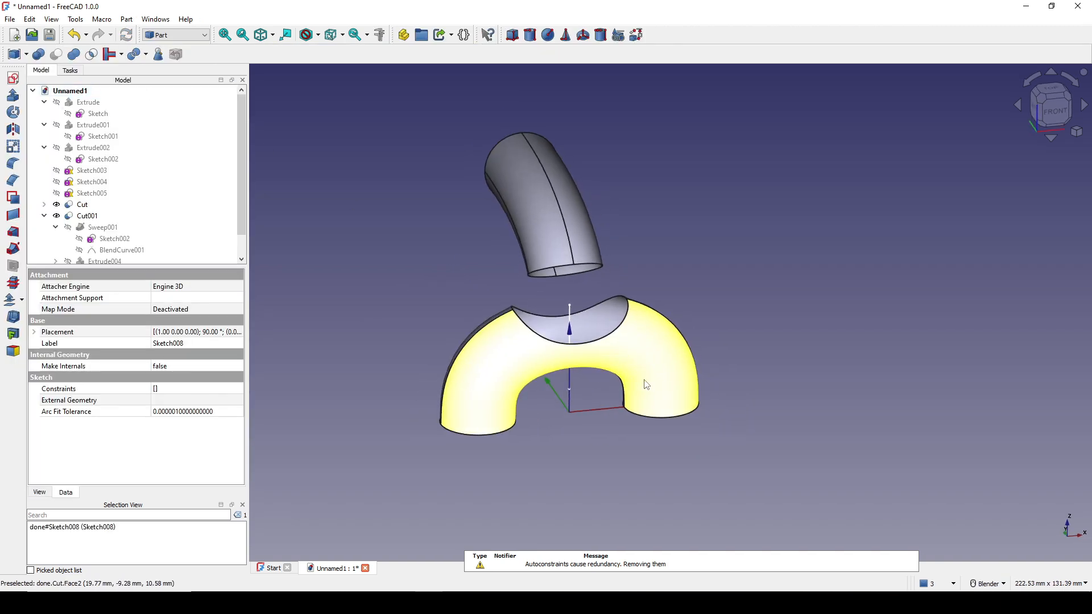
# Extrude the new vertical line symmetrically by 100 mm along its normal to form a cutting plane.
pyautogui.keyDown('shift'); pyautogui.moveTo(644, 380); pyautogui.dragTo(654, 377, button='middle'); pyautogui.keyUp('shift')
pyautogui.scroll(-2, 134, 249)
pyautogui.click(90, 250)
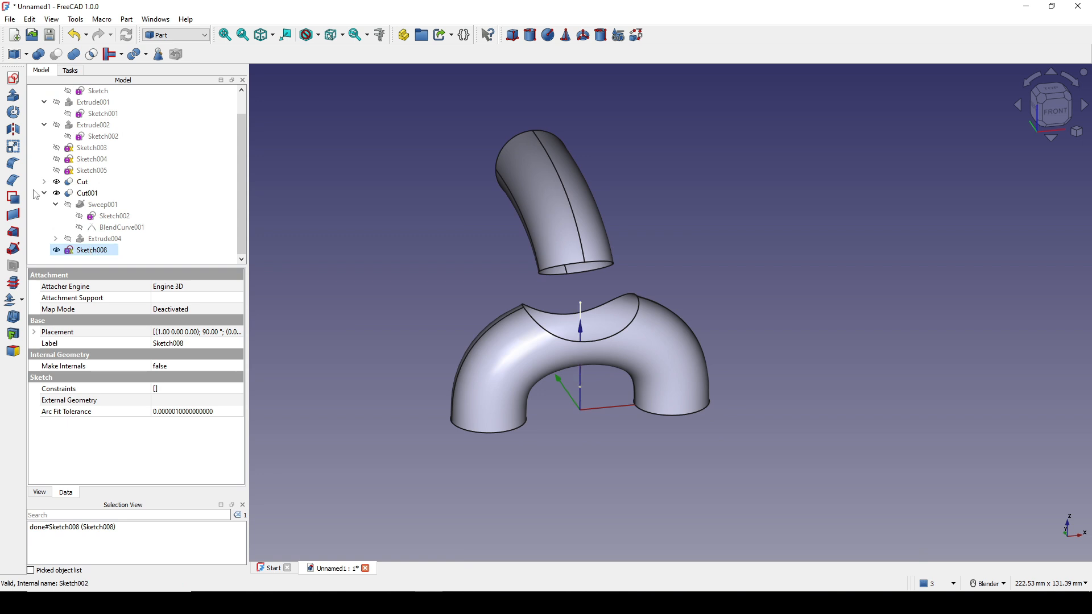
pyautogui.click(13, 95)
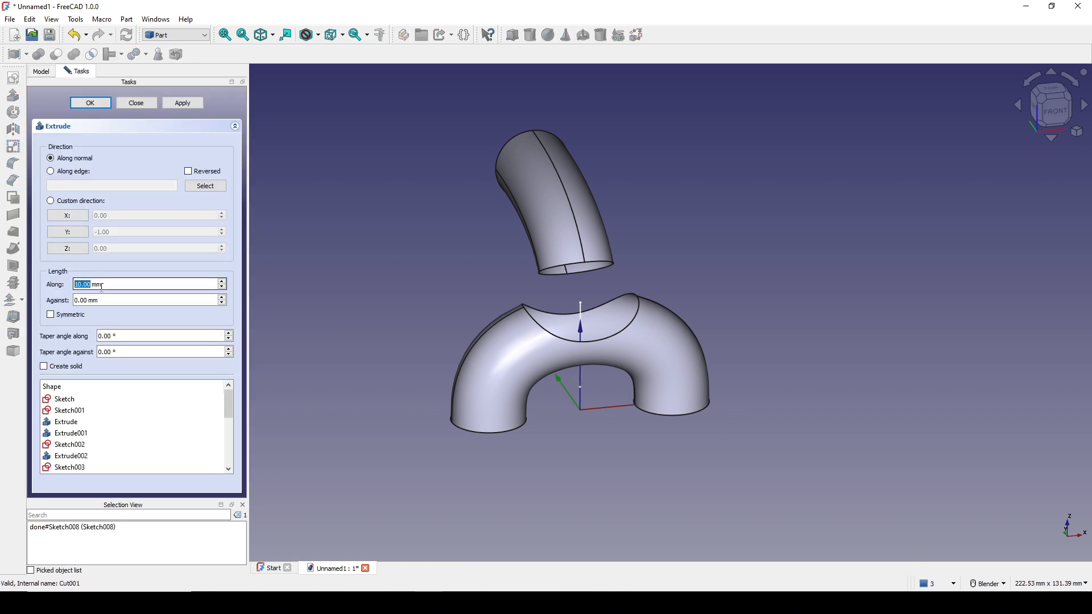
pyautogui.write('100')
pyautogui.click(65, 315)
pyautogui.click(91, 103)
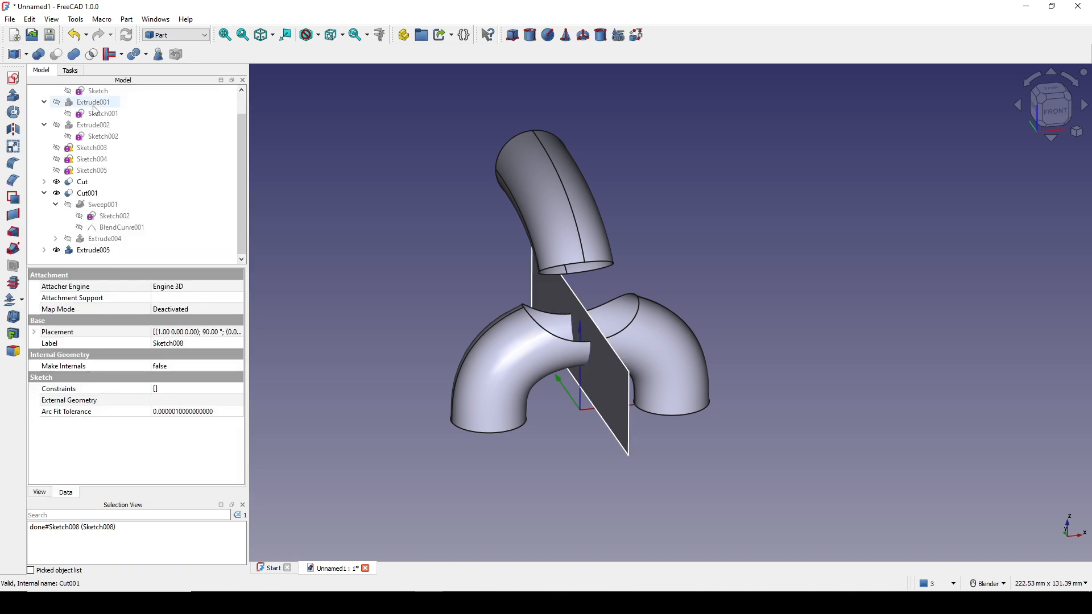
# Slice the U-shaped lower pipe with the extruded middle plane.
pyautogui.scroll(4, 654, 344)
pyautogui.click(477, 369)
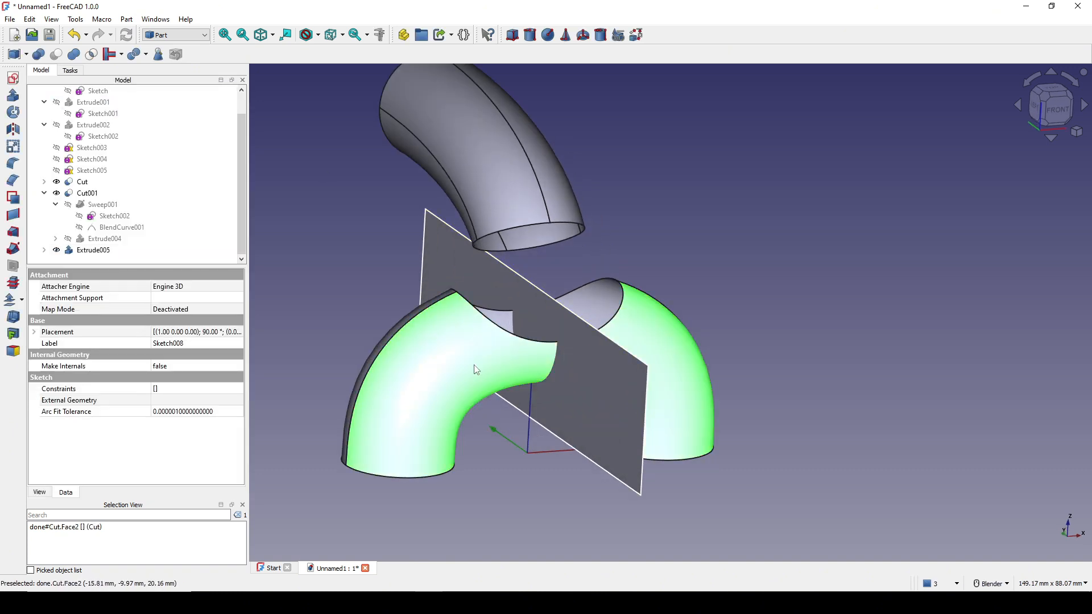
pyautogui.keyDown('ctrl'); pyautogui.click(579, 378); pyautogui.keyUp('ctrl')
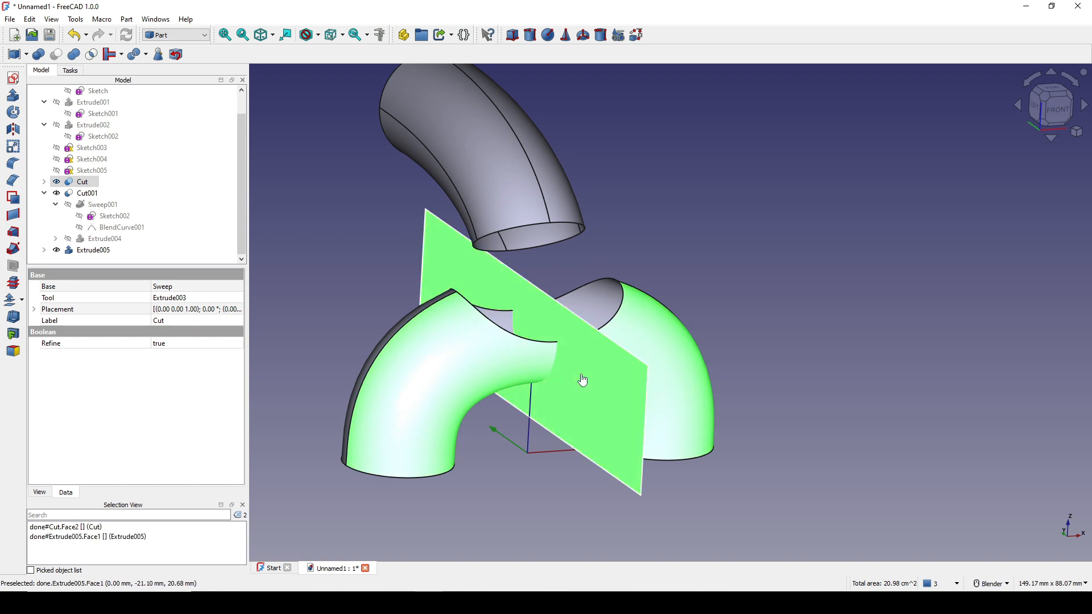
pyautogui.click(126, 19)
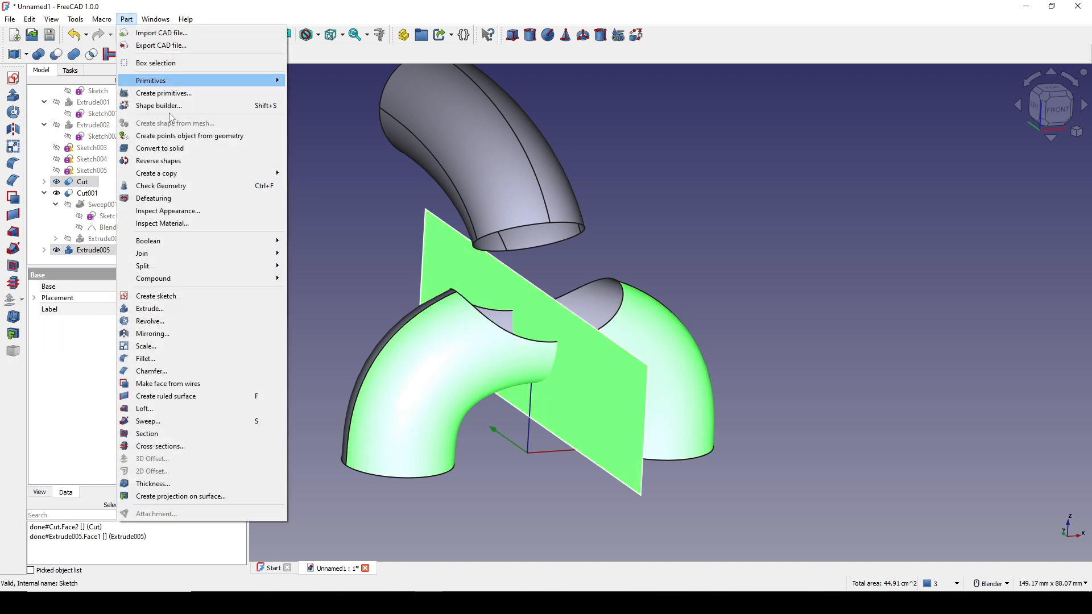
pyautogui.moveTo(193, 266)
pyautogui.click(348, 291)
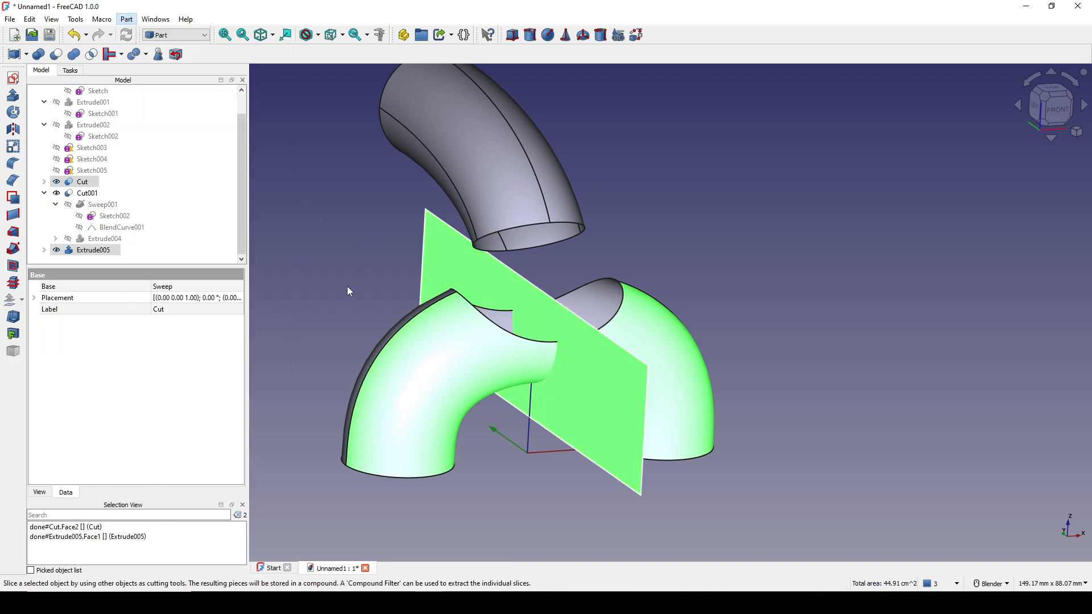
# In the Surface workbench, create a blend curve between the lower pipe's left upper seam edge and the upper pipe's left seam edge.
pyautogui.moveTo(347, 285); pyautogui.dragTo(574, 347, button='middle')
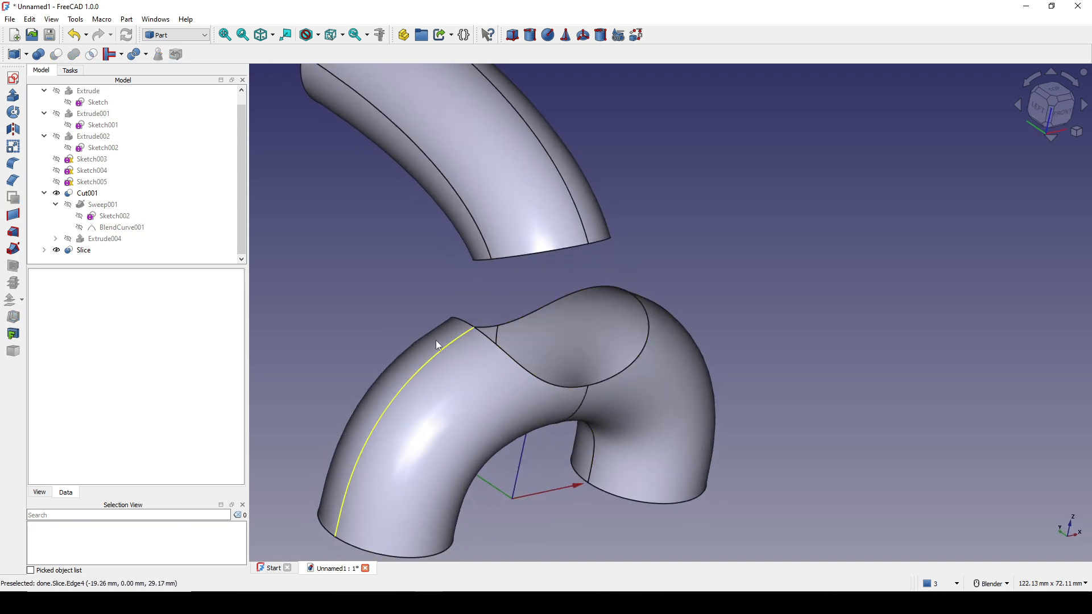
pyautogui.scroll(-3, 500, 282)
pyautogui.click(176, 34)
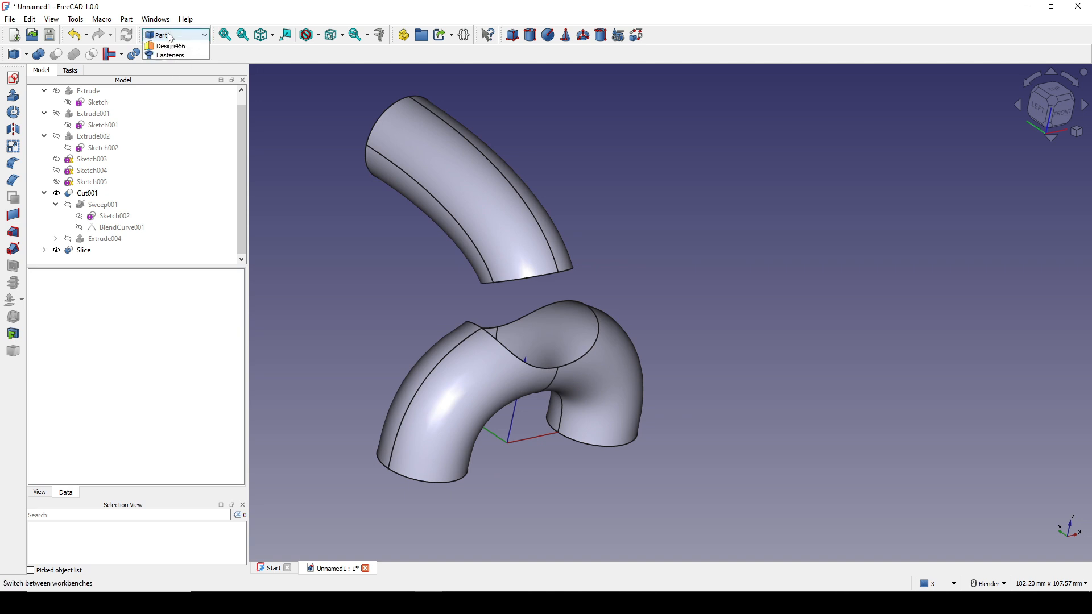
pyautogui.click(170, 85)
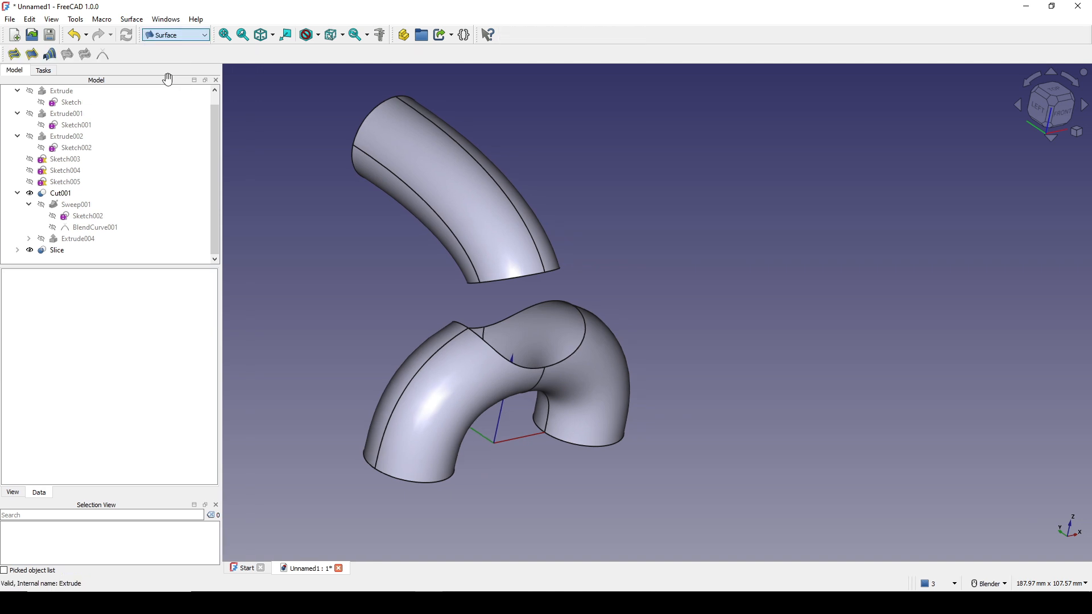
pyautogui.scroll(3, 568, 267)
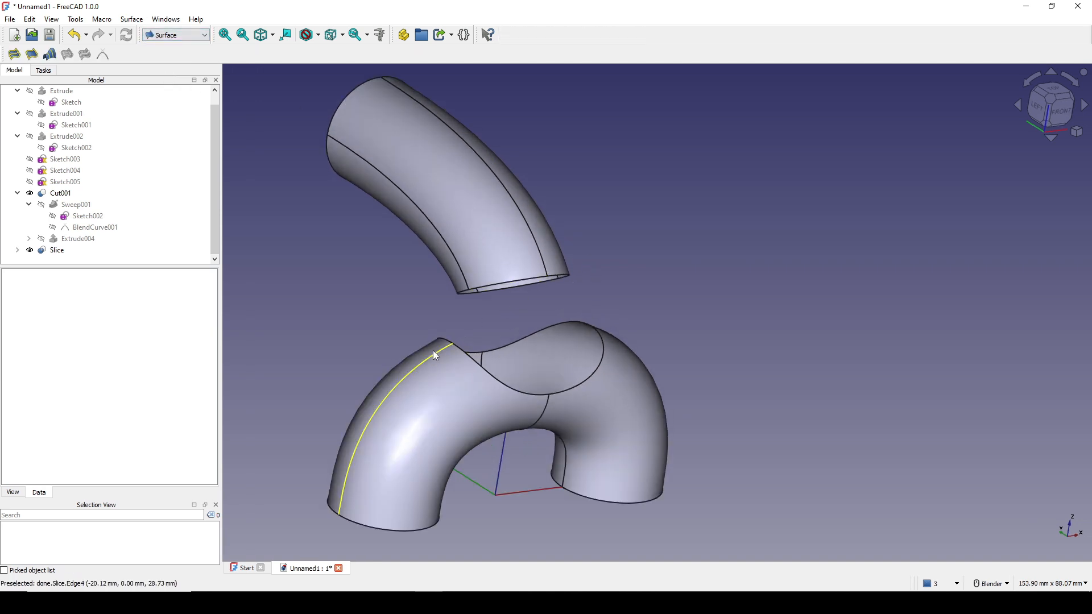
pyautogui.click(434, 353)
pyautogui.keyDown('ctrl'); pyautogui.click(436, 259); pyautogui.keyUp('ctrl')
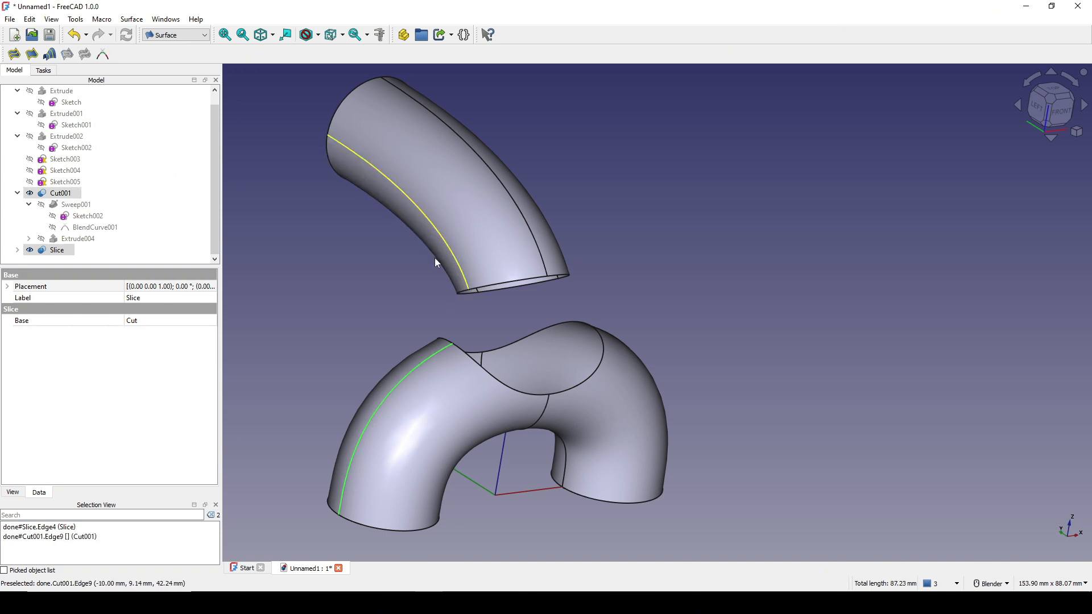
pyautogui.click(103, 54)
# Set both the start size and the end size of the new blend curve to 0.
pyautogui.moveTo(504, 334); pyautogui.dragTo(457, 328, button='middle')
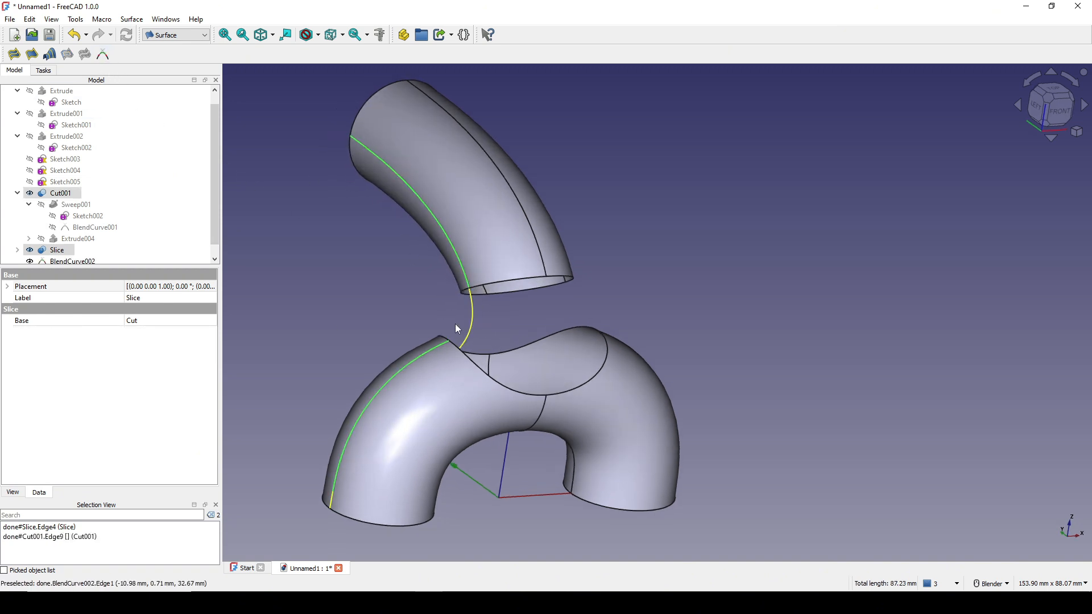
pyautogui.click(458, 328)
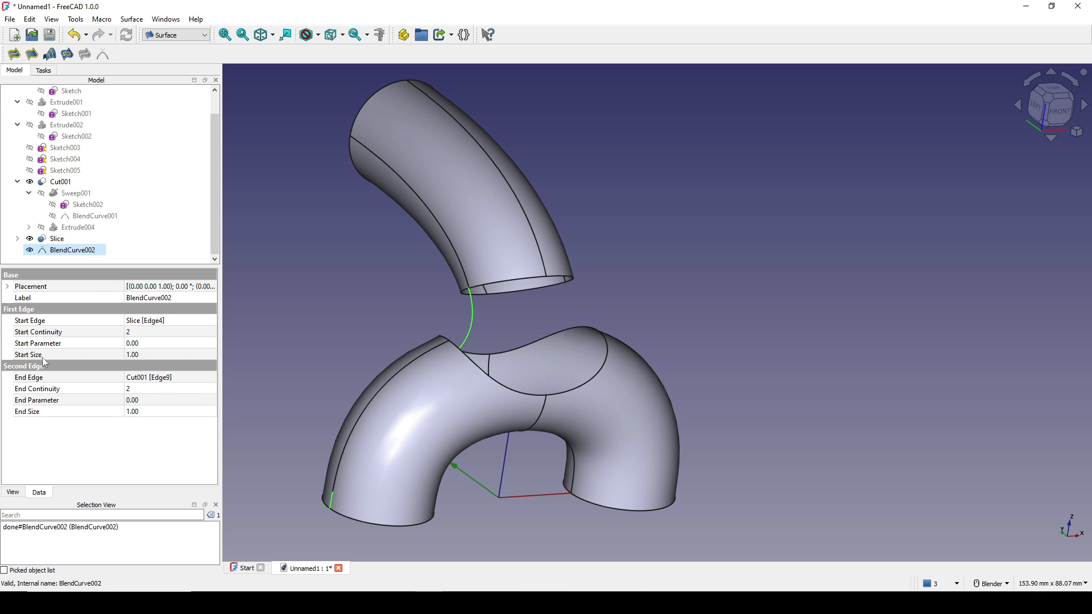
pyautogui.click(45, 356)
pyautogui.click(148, 355)
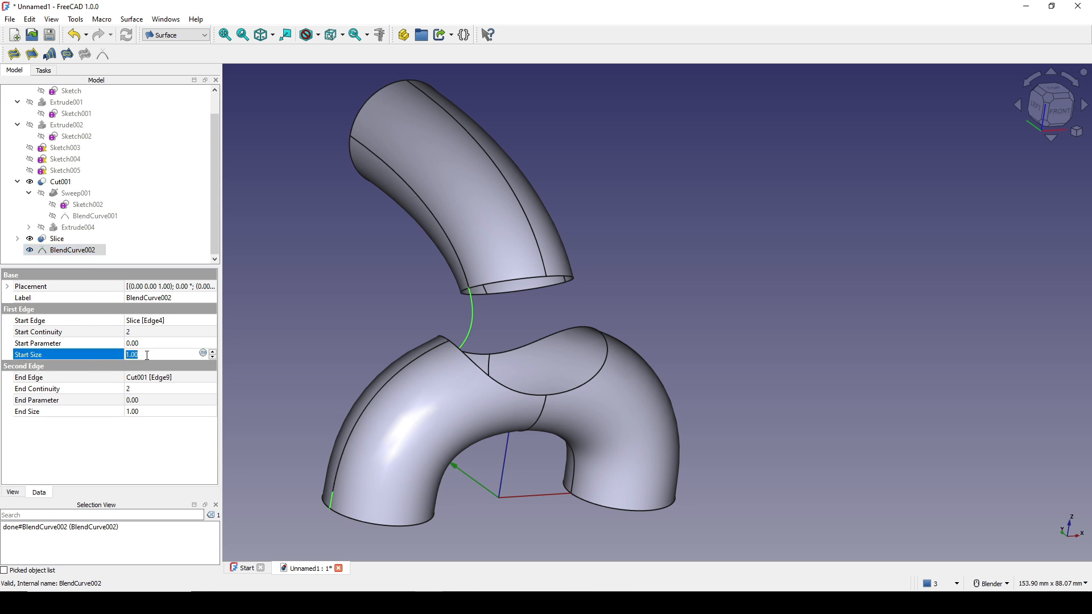
pyautogui.write('0')
pyautogui.click(143, 414)
pyautogui.write('0')
pyautogui.click(106, 411)
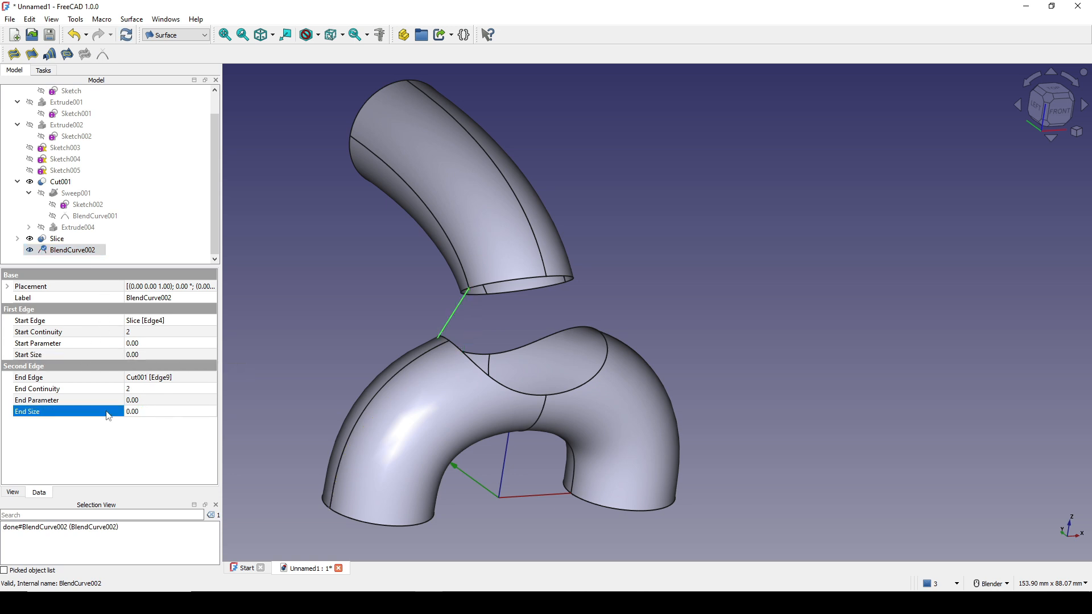
# Set the start parameter of the left blend curve to 1.
pyautogui.moveTo(581, 355); pyautogui.dragTo(564, 356, button='middle')
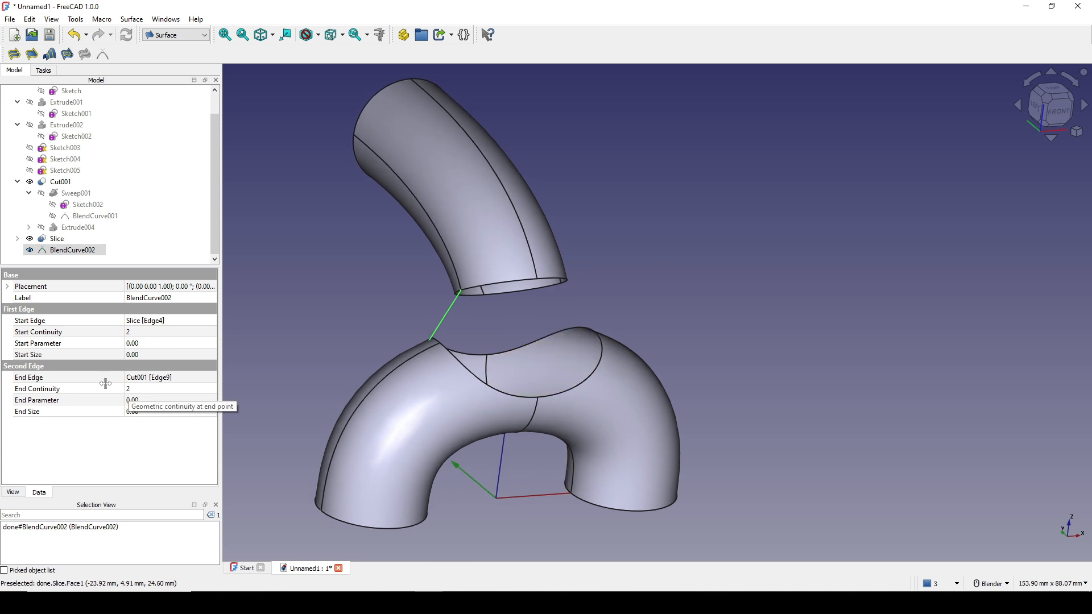
pyautogui.click(83, 344)
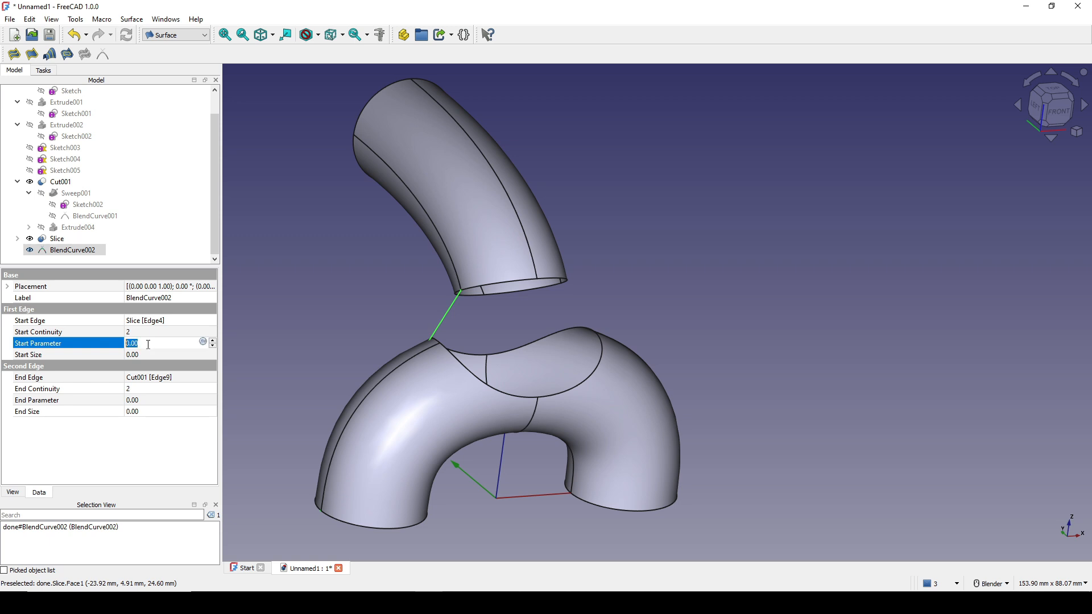
pyautogui.write('1')
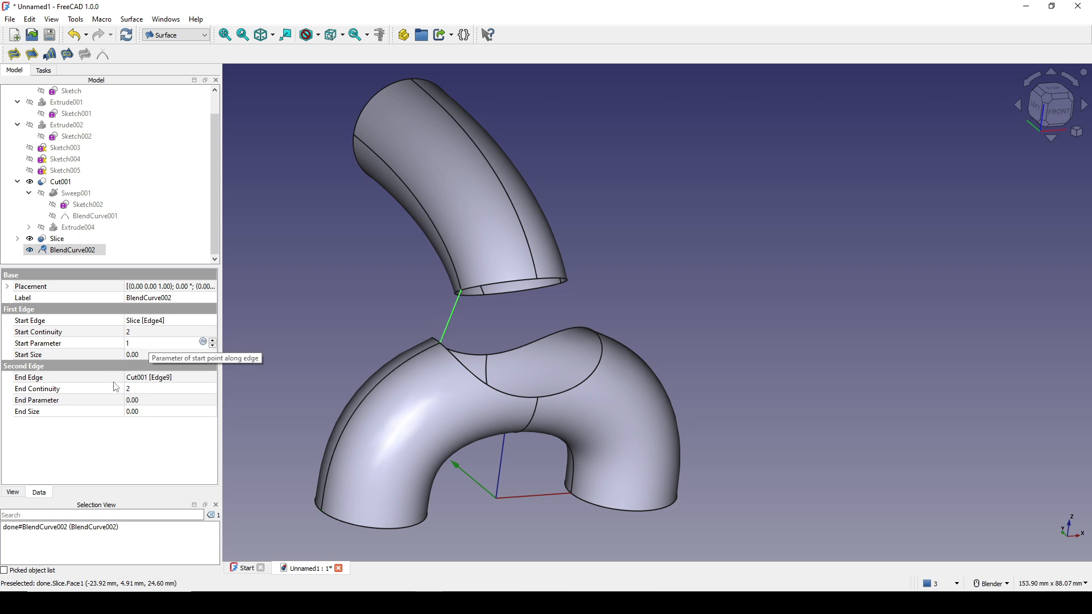
# Set both the start size and the end size of the left blend curve to 1.
pyautogui.click(85, 356)
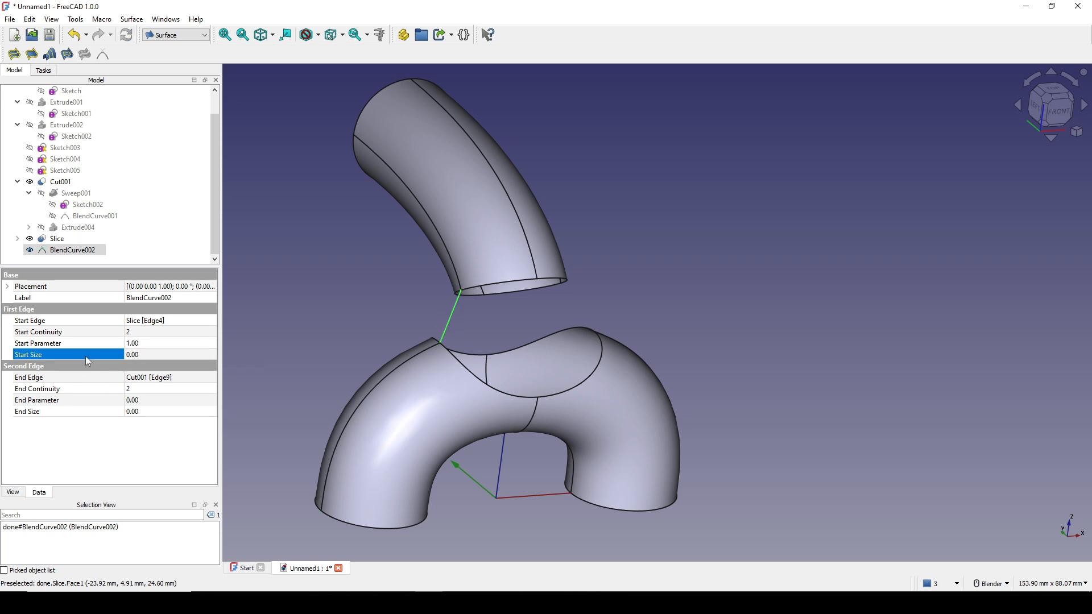
pyautogui.click(153, 356)
pyautogui.write('1')
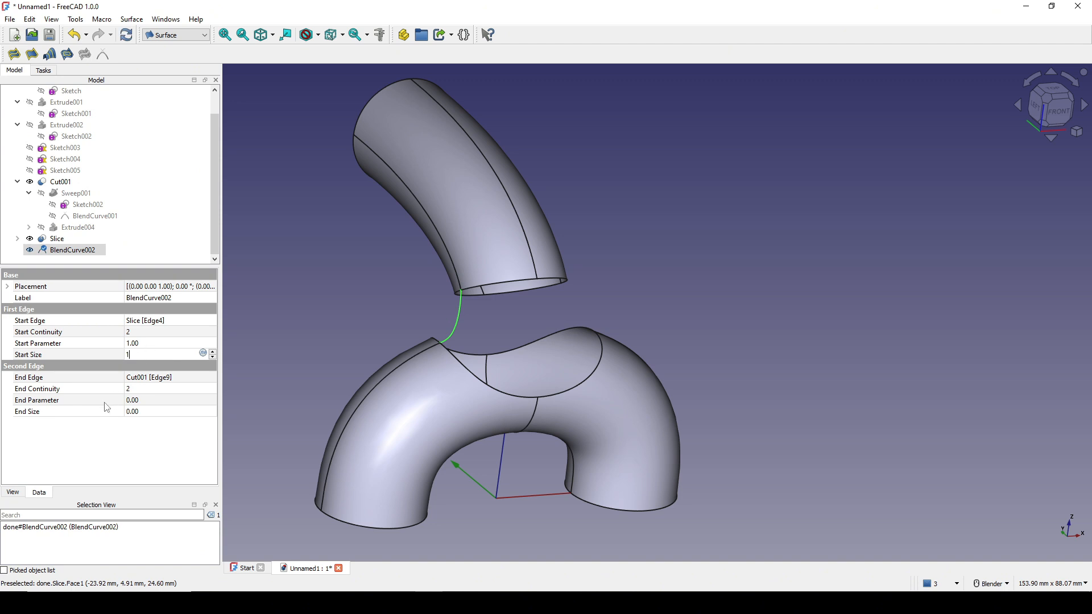
pyautogui.click(97, 413)
pyautogui.click(139, 411)
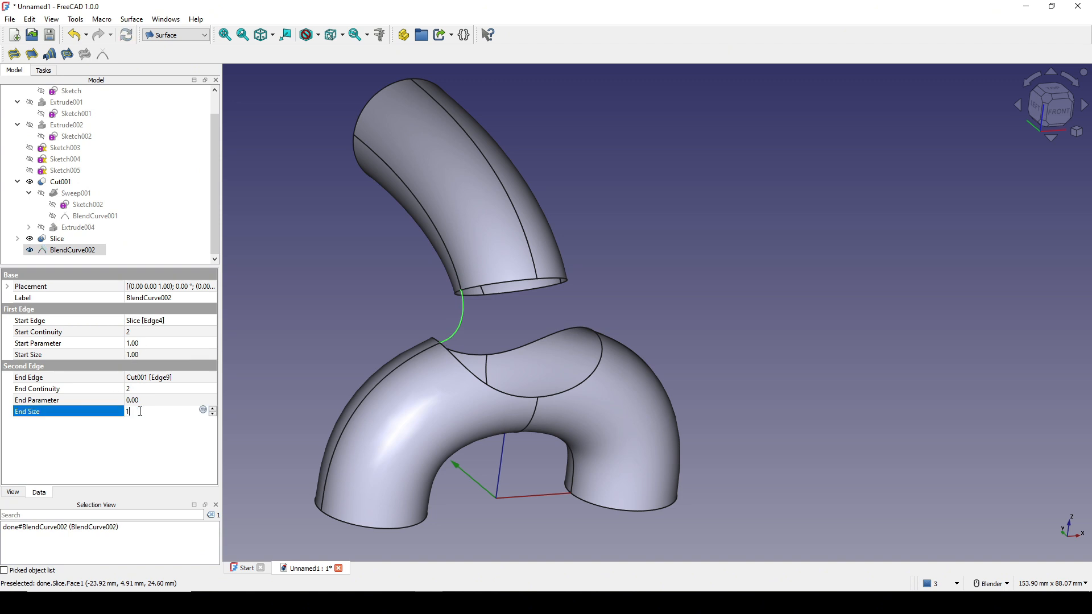
# Set the start continuity and the end continuity of the left blend curve to 1.
pyautogui.moveTo(536, 344); pyautogui.dragTo(559, 339, button='middle')
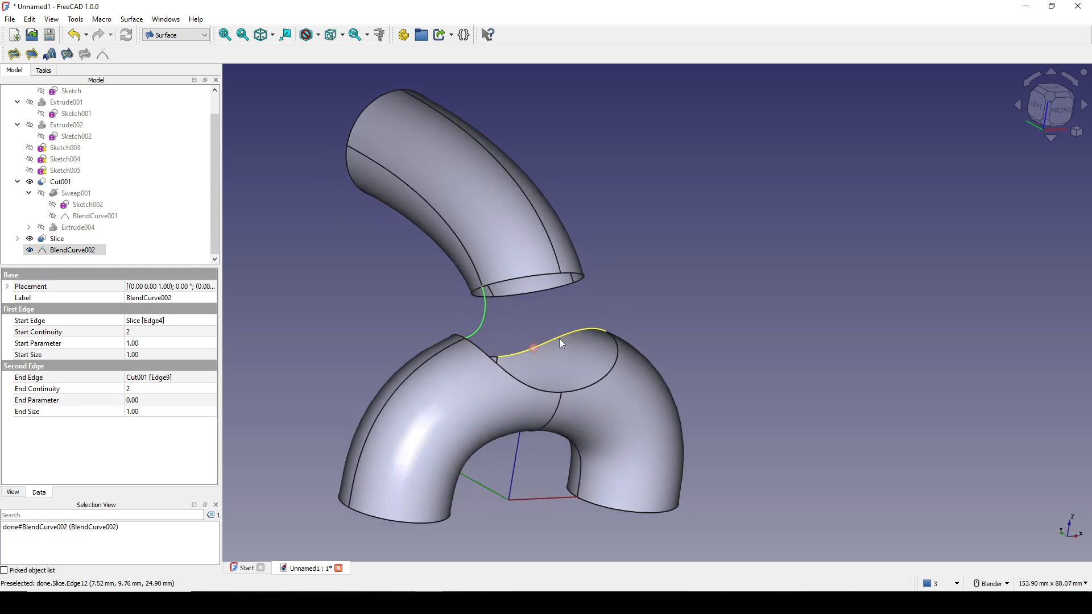
pyautogui.scroll(1, 558, 339)
pyautogui.moveTo(485, 348); pyautogui.dragTo(521, 350, button='middle')
pyautogui.scroll(2, 536, 352)
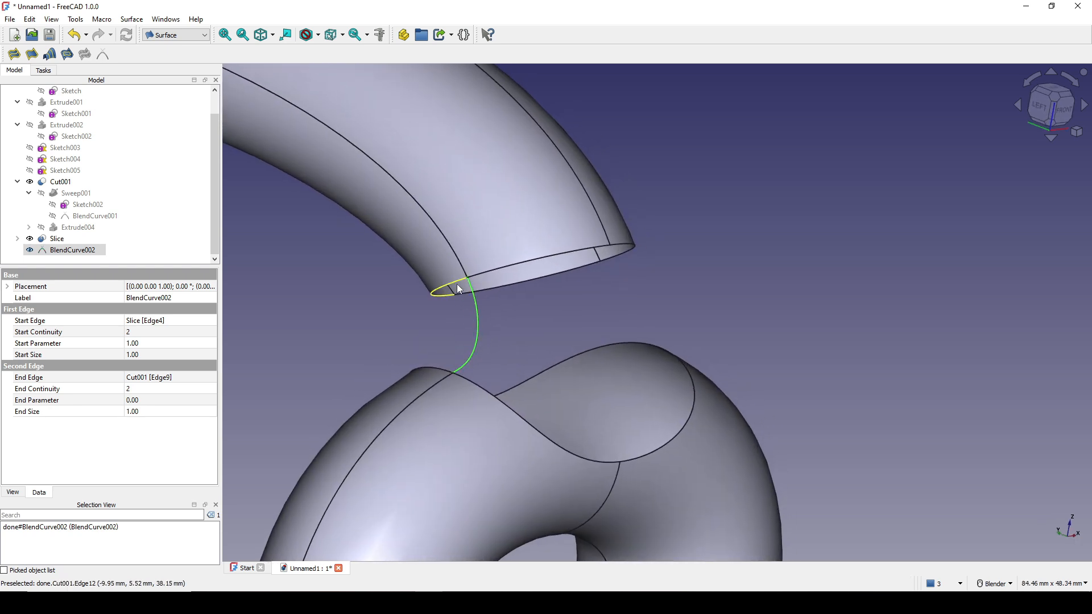
pyautogui.scroll(-3, 479, 310)
pyautogui.moveTo(479, 310); pyautogui.dragTo(446, 327, button='middle')
pyautogui.scroll(2, 485, 323)
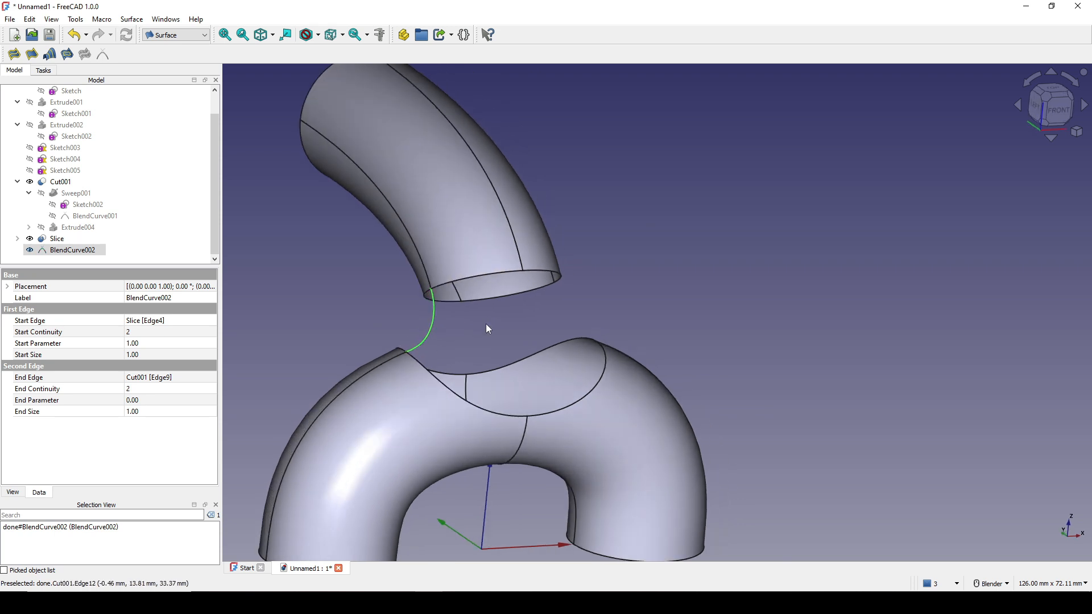
pyautogui.click(45, 332)
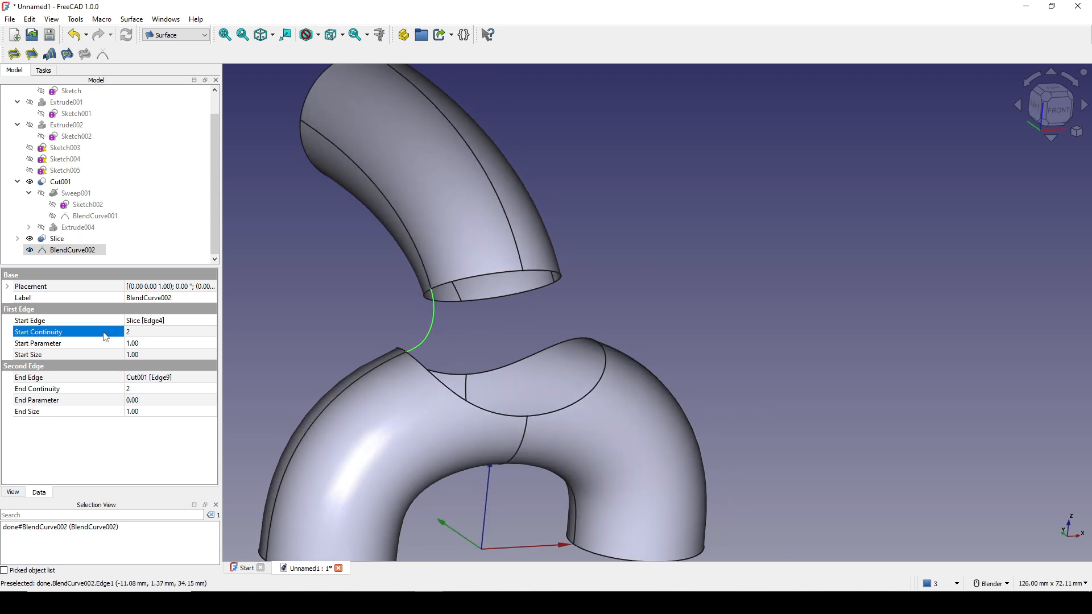
pyautogui.click(137, 332)
pyautogui.write('1')
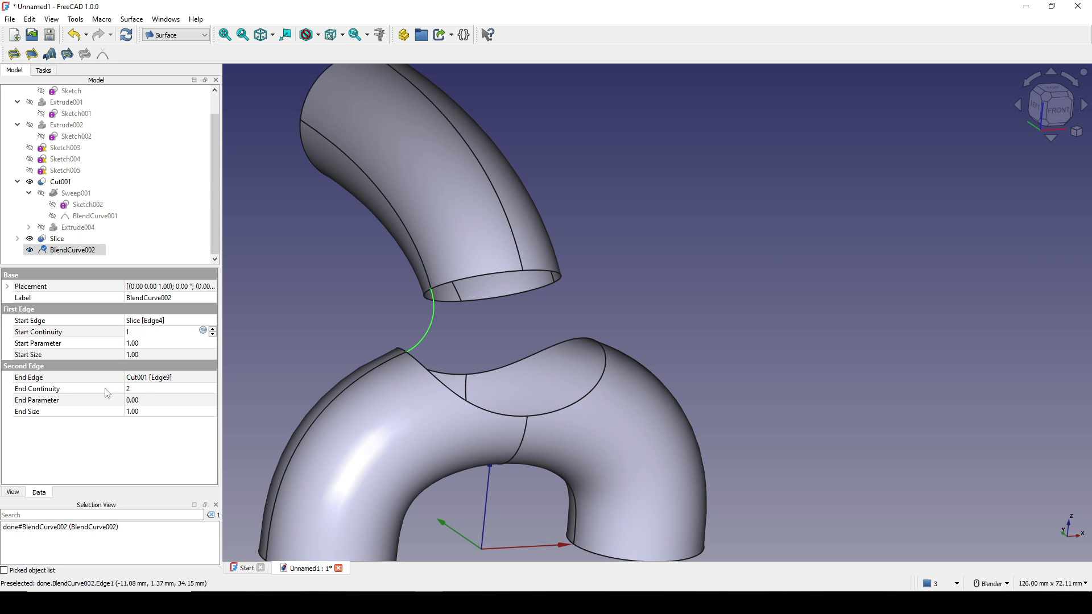
pyautogui.press('Return')
pyautogui.click(140, 389)
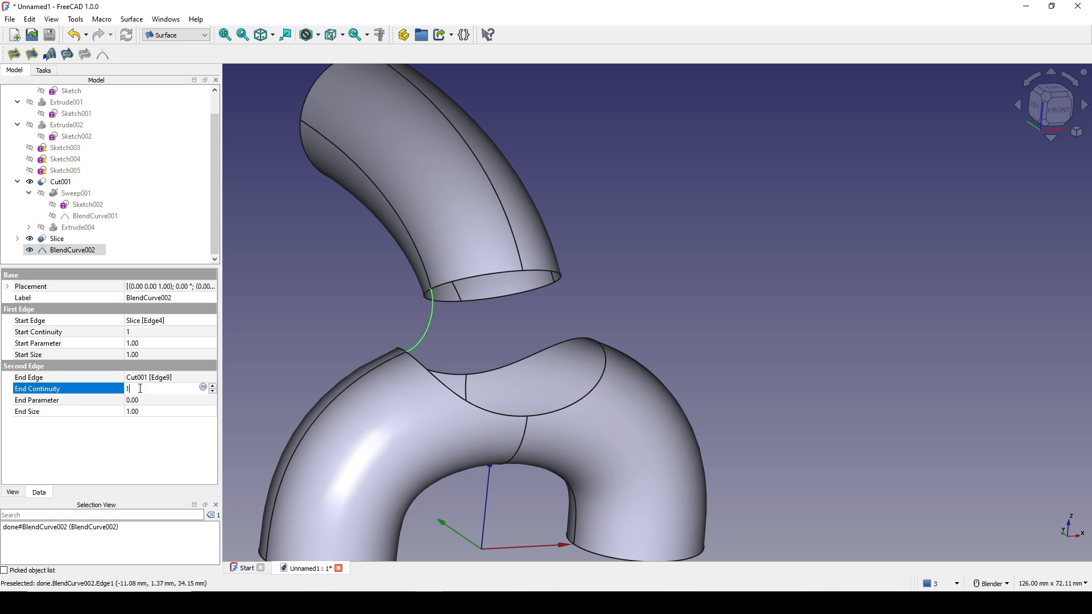
# Create a blend curve between the lower pipe's front middle seam edge and the upper pipe's front seam edge.
pyautogui.moveTo(526, 363); pyautogui.dragTo(390, 348, button='middle')
pyautogui.scroll(5, 418, 304)
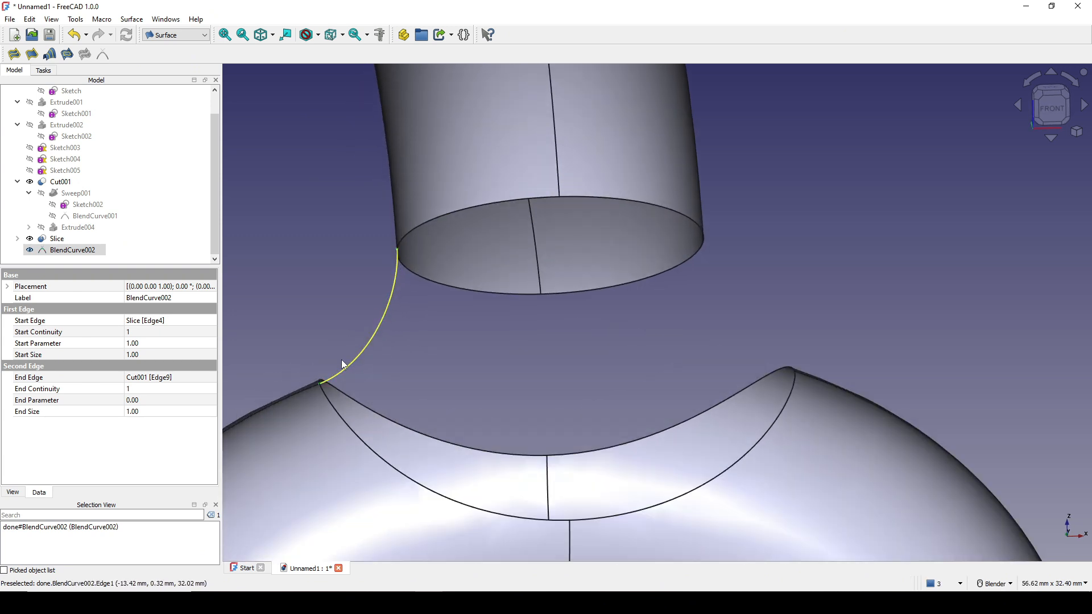
pyautogui.moveTo(332, 376); pyautogui.dragTo(493, 358, button='middle')
pyautogui.scroll(-3, 465, 373)
pyautogui.click(587, 300)
pyautogui.moveTo(575, 311); pyautogui.dragTo(586, 319, button='middle')
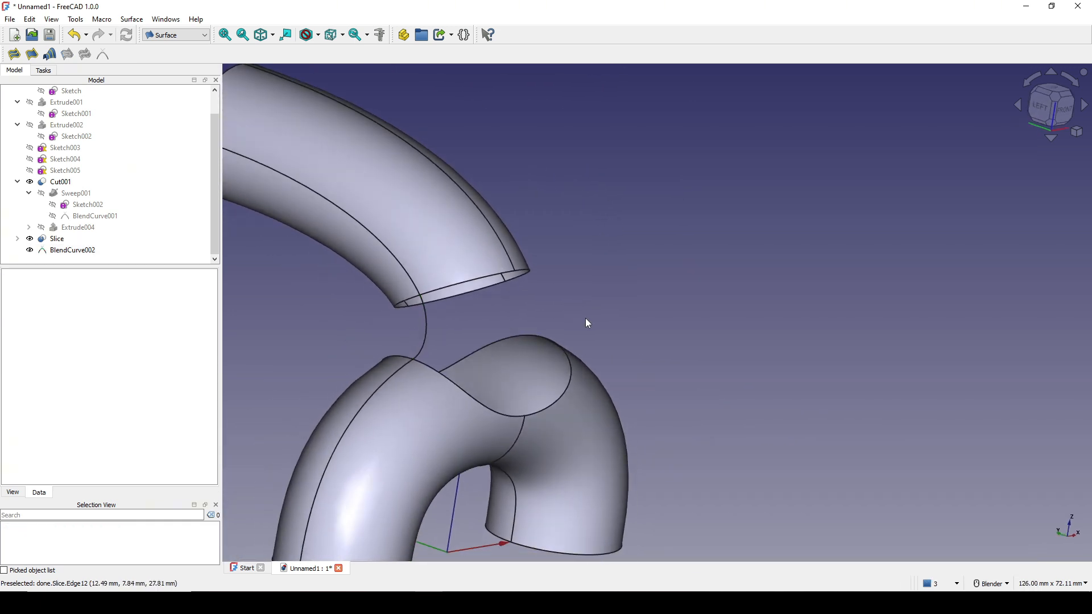
pyautogui.click(522, 432)
pyautogui.click(507, 251)
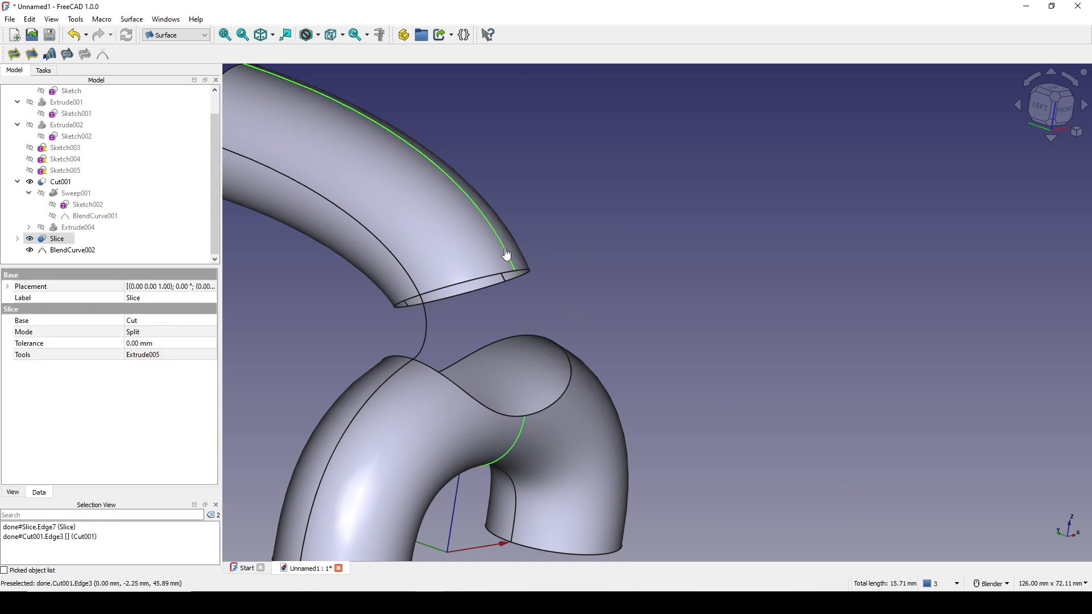
pyautogui.click(108, 55)
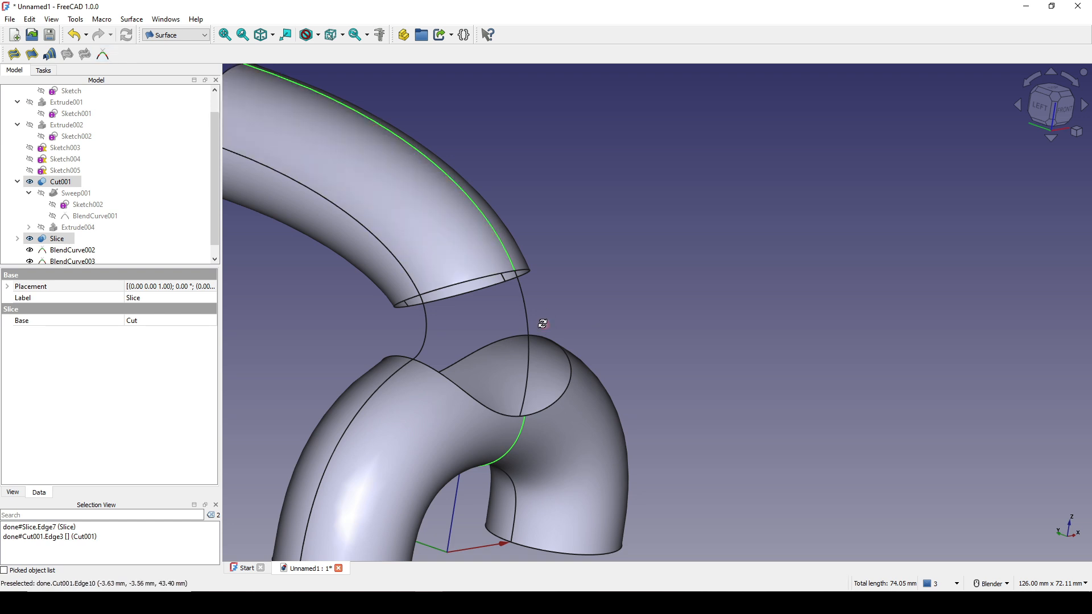
# Set both the start size and the end size of the new front blend curve to 0.
pyautogui.moveTo(538, 324); pyautogui.dragTo(529, 325, button='middle')
pyautogui.scroll(-1, 85, 257)
pyautogui.click(85, 253)
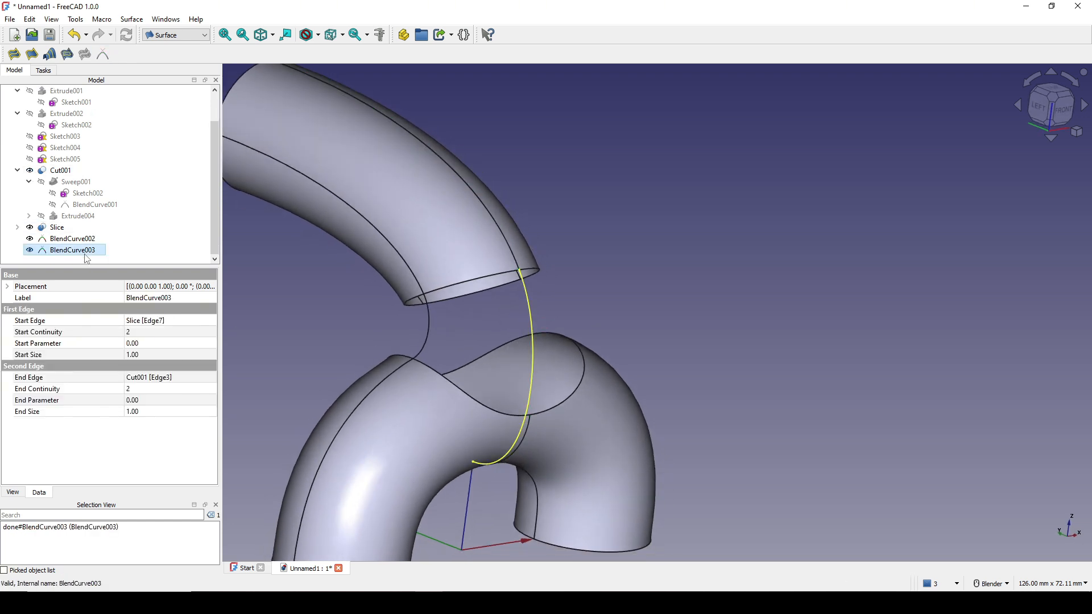
pyautogui.click(145, 356)
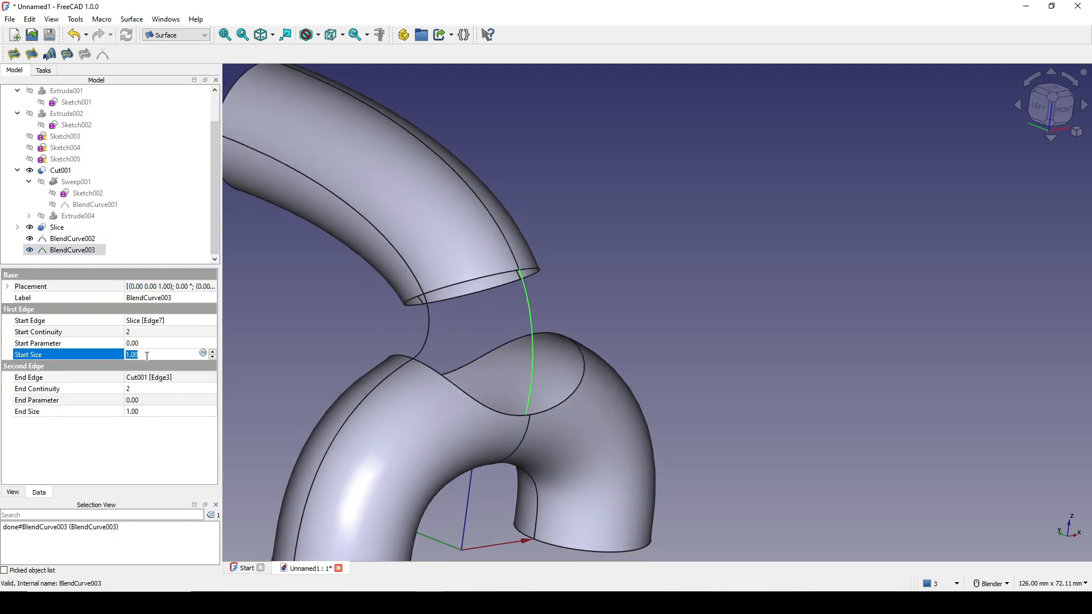
pyautogui.write('0')
pyautogui.press('Return')
pyautogui.click(150, 412)
pyautogui.write('0')
pyautogui.press('Return')
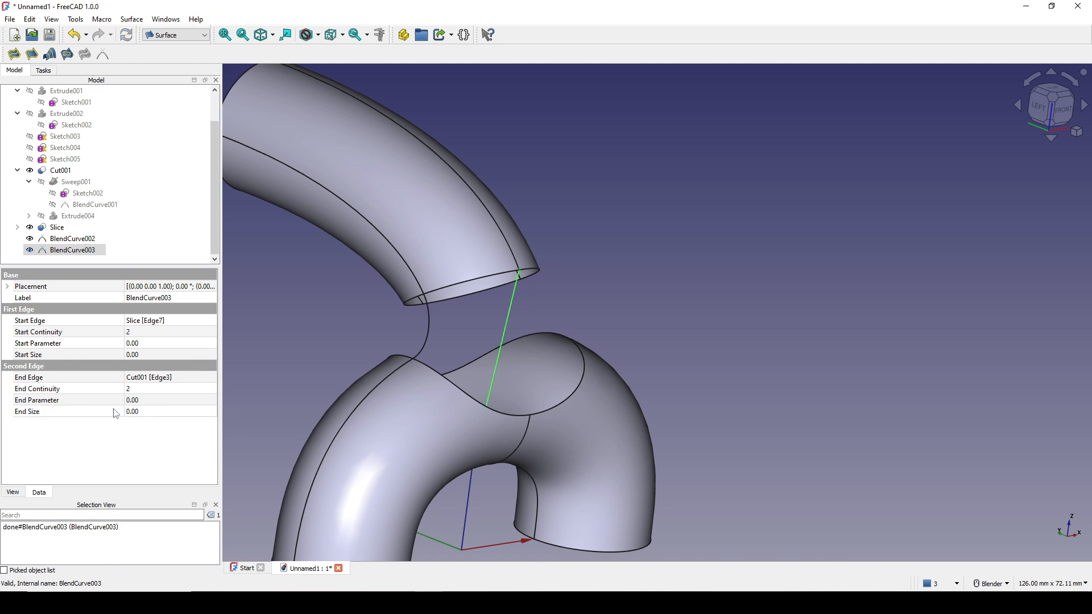
# Set the start parameter of the front blend curve to 1.
pyautogui.moveTo(493, 391); pyautogui.dragTo(480, 401, button='middle')
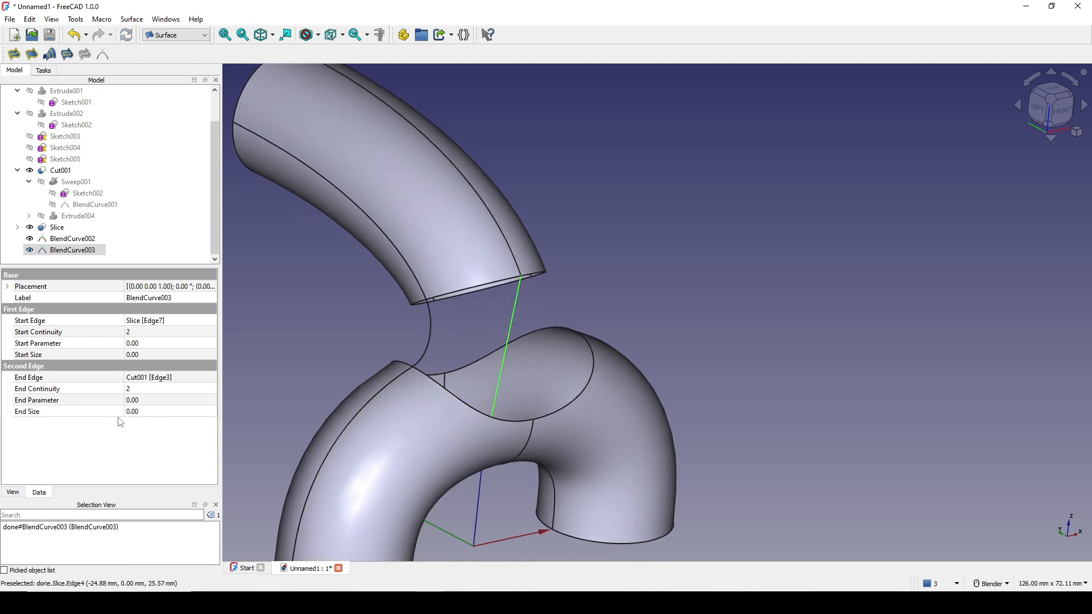
pyautogui.click(67, 345)
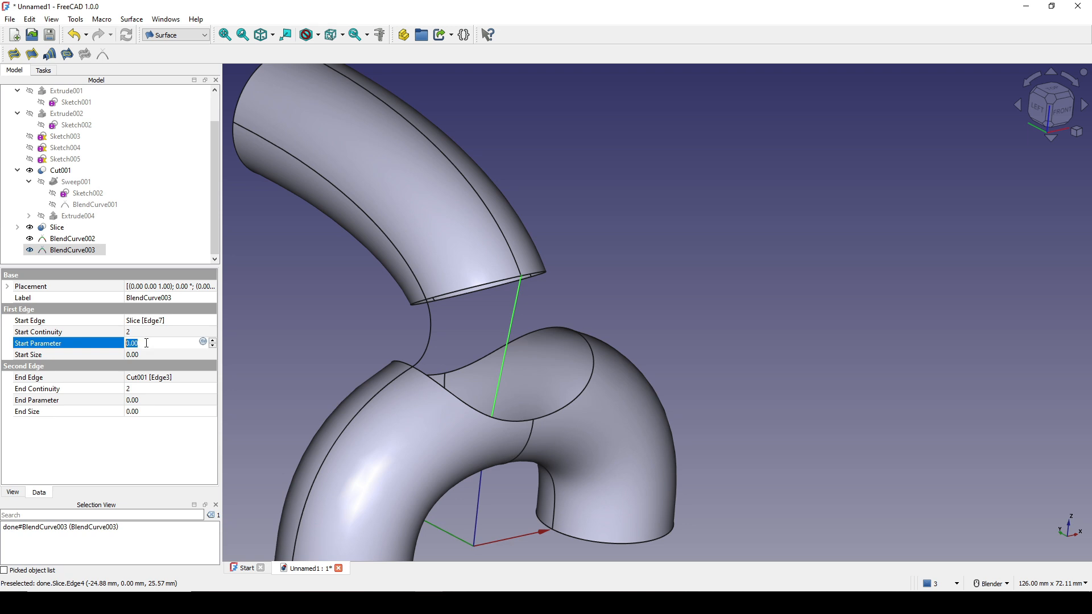
pyautogui.write('1')
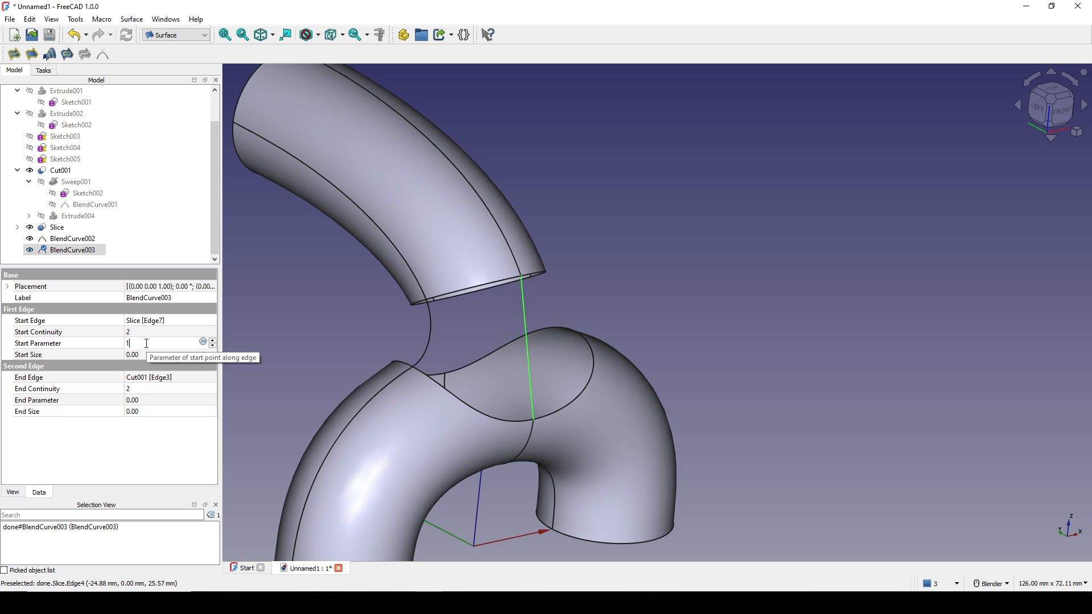
# Set both the start size and the end size of the front blend curve to 1.
pyautogui.click(94, 354)
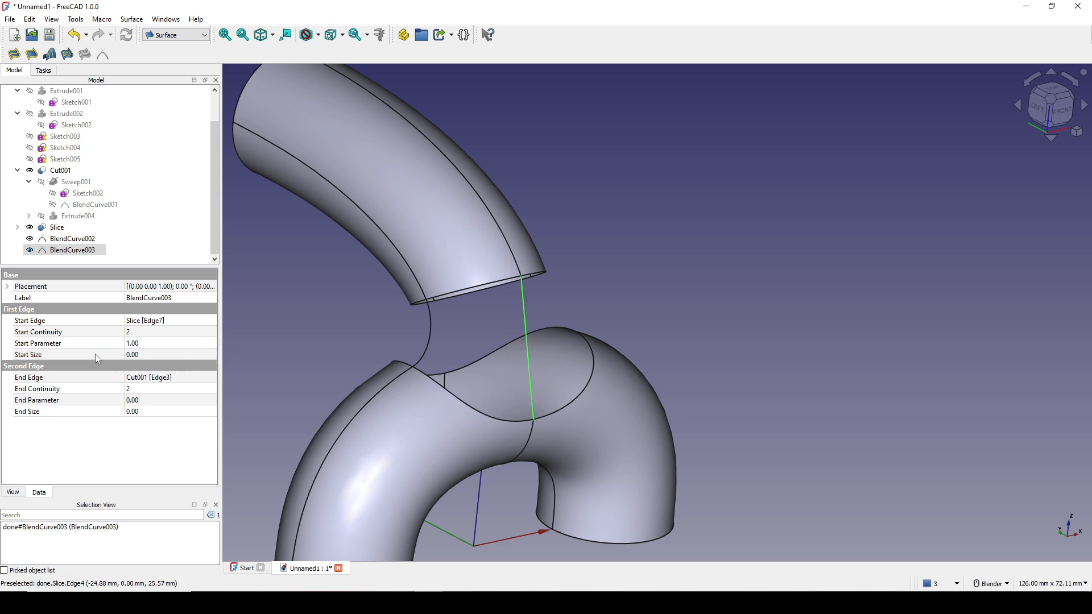
pyautogui.click(142, 353)
pyautogui.write('1')
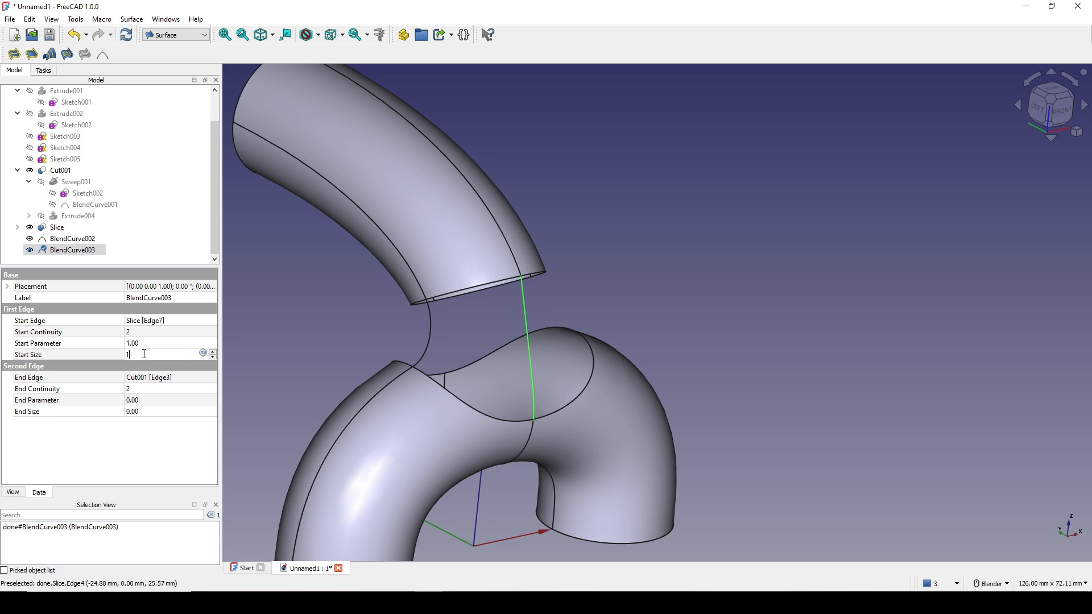
pyautogui.click(98, 412)
pyautogui.click(145, 414)
pyautogui.write('1')
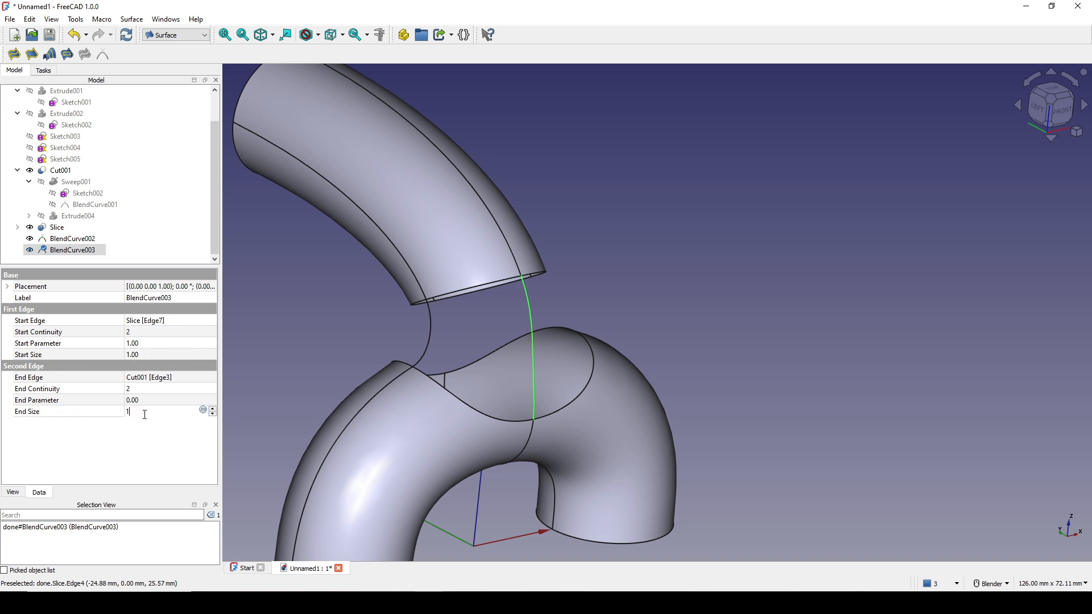
pyautogui.press('Return')
# Set the start continuity and the end continuity of the front blend curve to 1.
pyautogui.moveTo(557, 366); pyautogui.dragTo(613, 356, button='middle')
pyautogui.scroll(1, 613, 355)
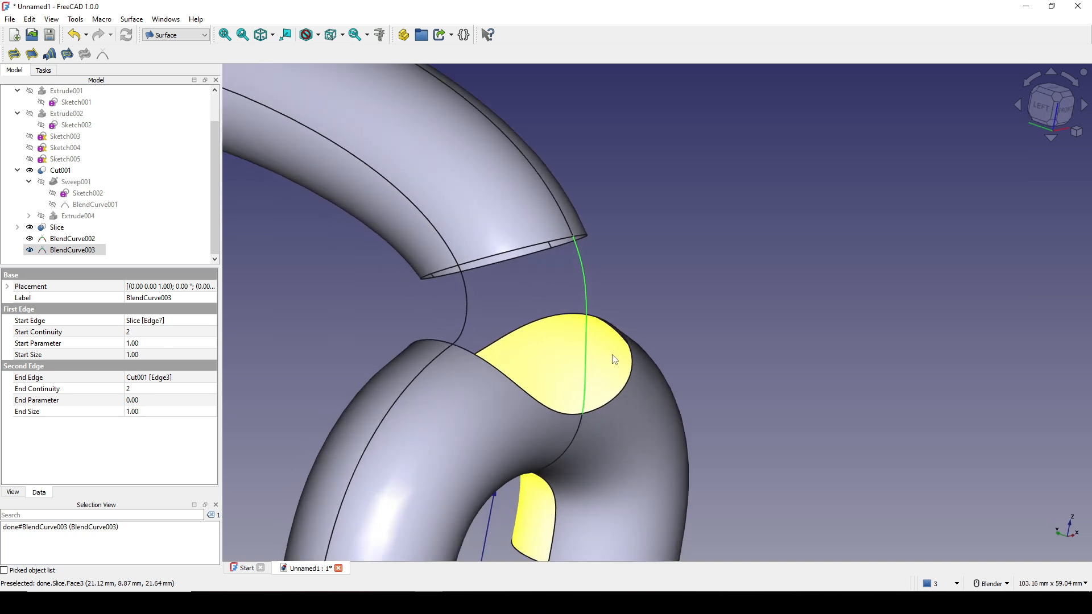
pyautogui.click(47, 336)
pyautogui.click(130, 334)
pyautogui.write('1')
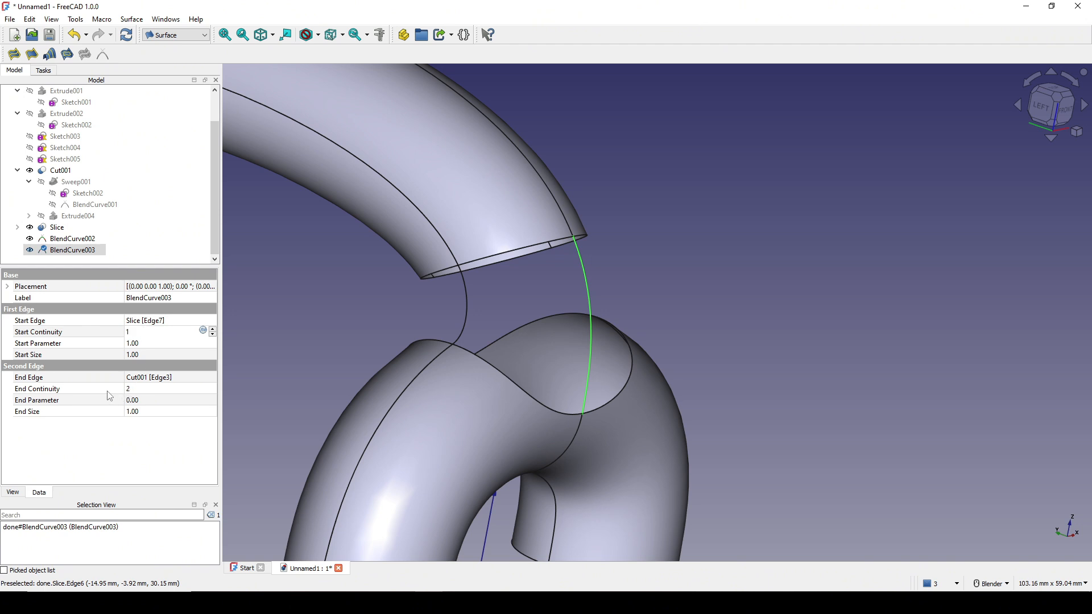
pyautogui.press('Return')
pyautogui.click(137, 390)
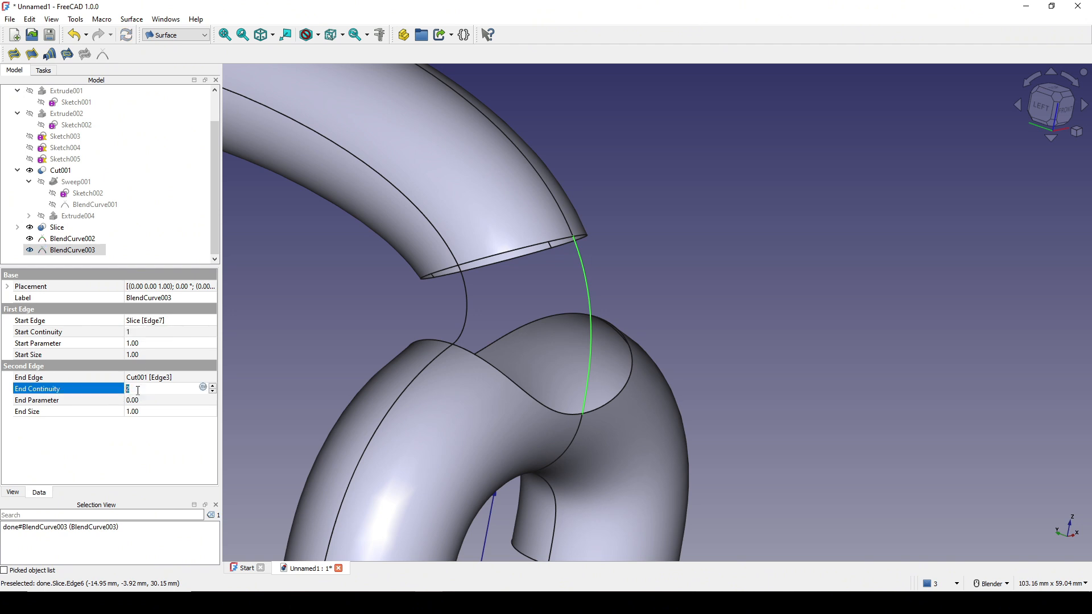
pyautogui.write('1')
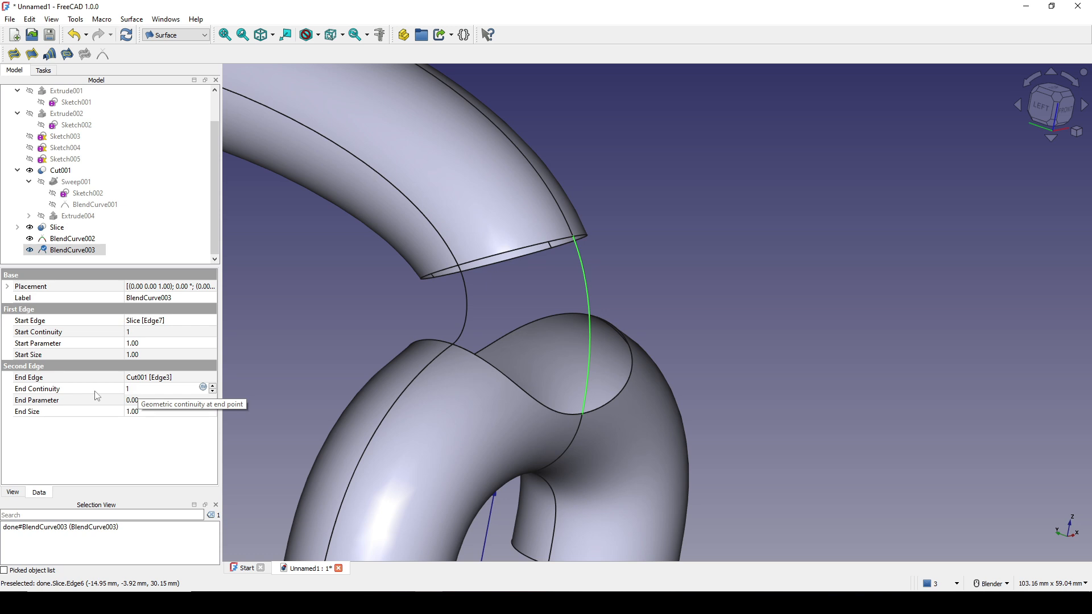
pyautogui.press('Return')
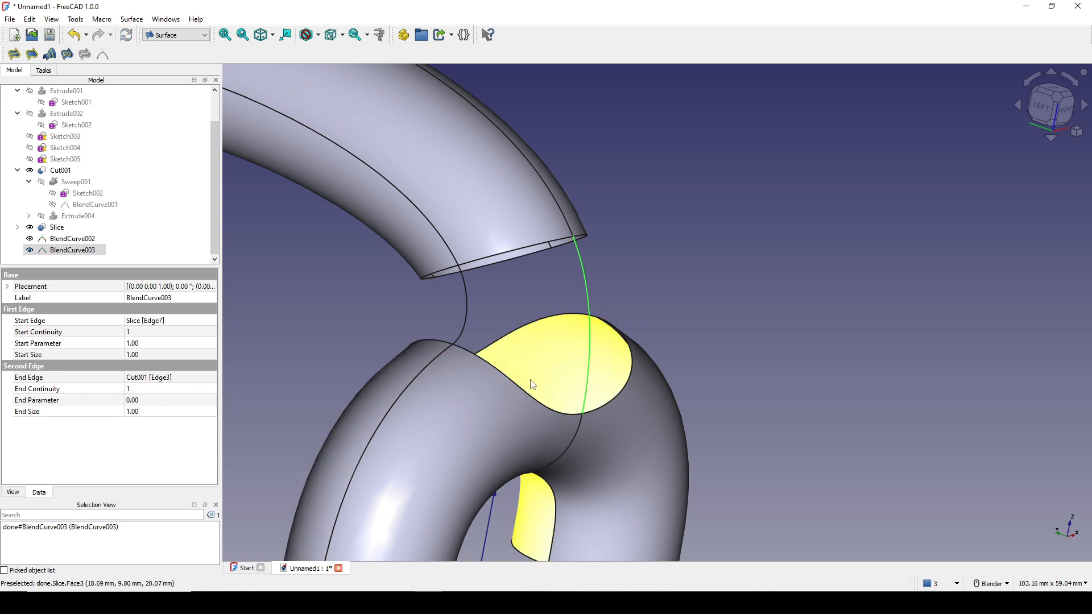
# Create a blend curve between the lower pipe's rear middle seam edge and the upper pipe's rear seam edge.
pyautogui.scroll(-2, 551, 387)
pyautogui.moveTo(553, 388); pyautogui.dragTo(607, 381, button='middle')
pyautogui.click(702, 393)
pyautogui.moveTo(704, 398); pyautogui.dragTo(434, 364, button='middle')
pyautogui.scroll(3, 434, 364)
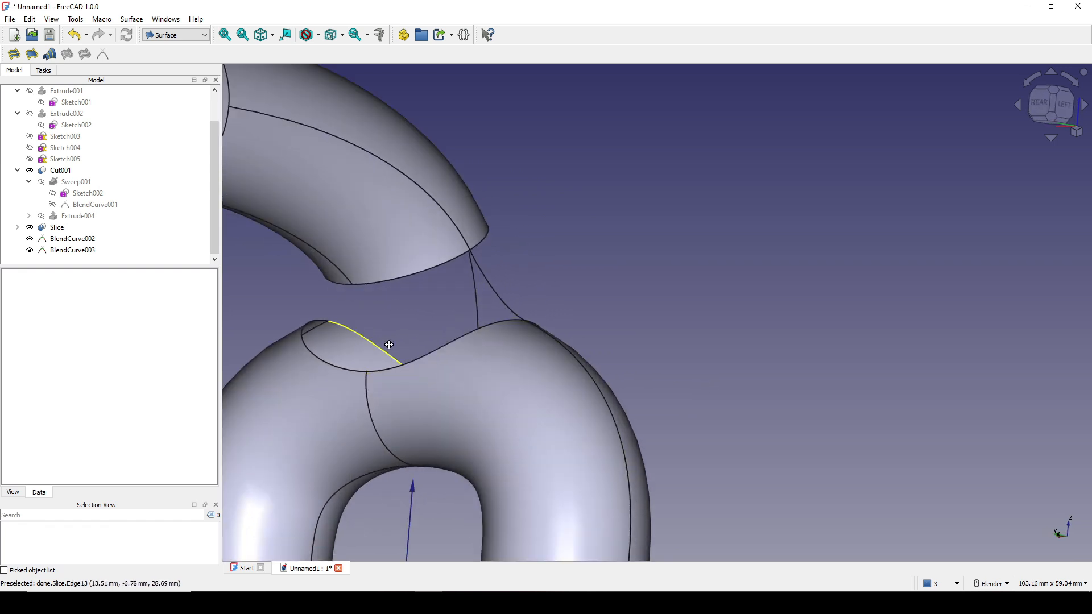
pyautogui.keyDown('shift'); pyautogui.moveTo(527, 323); pyautogui.dragTo(516, 312, button='middle'); pyautogui.keyUp('shift')
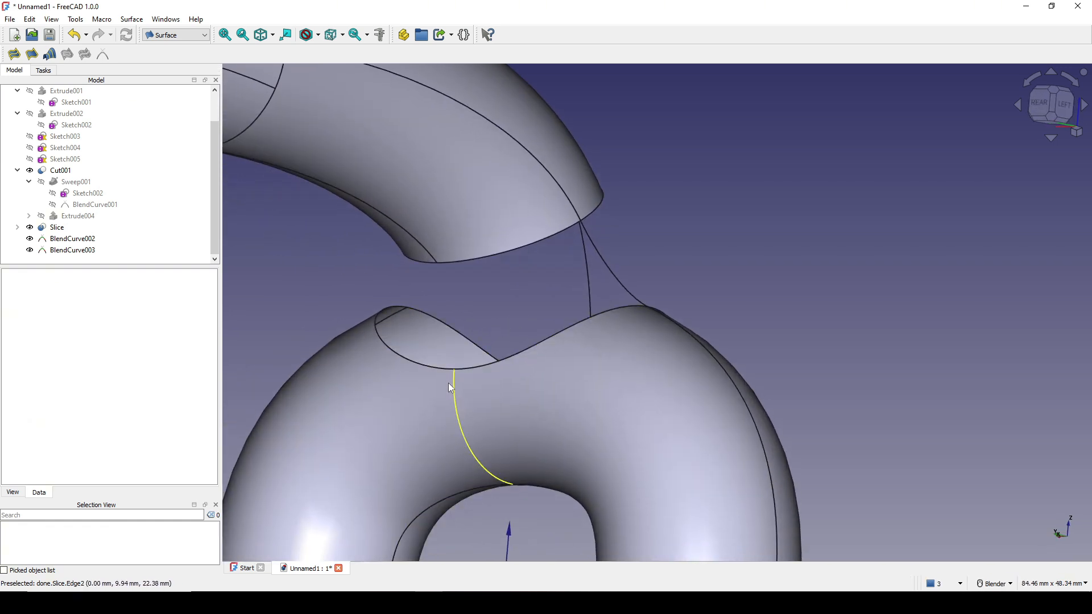
pyautogui.click(448, 383)
pyautogui.keyDown('ctrl'); pyautogui.click(420, 259); pyautogui.keyUp('ctrl')
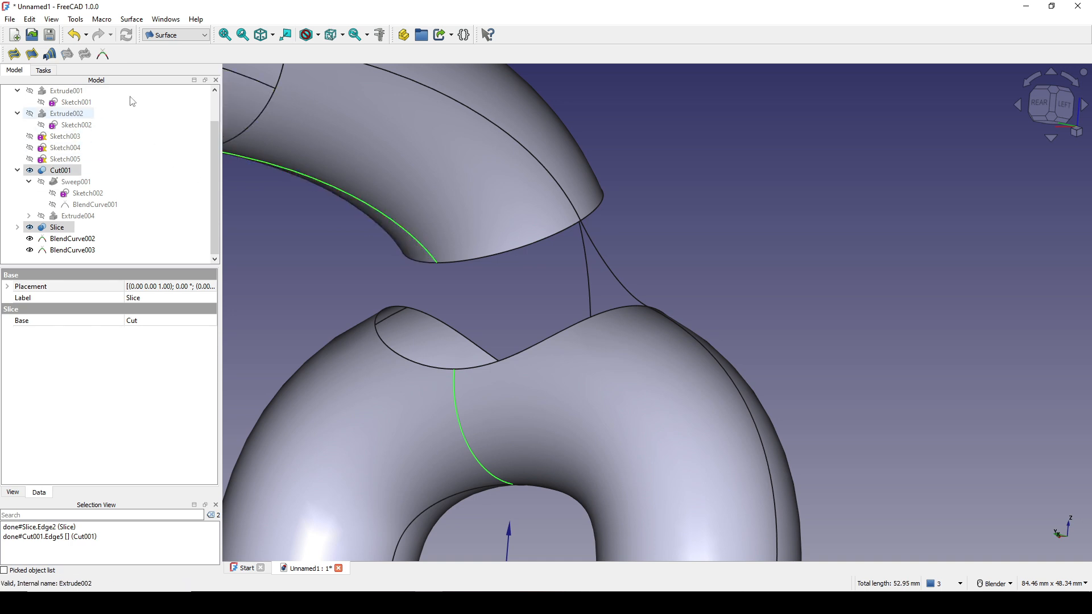
pyautogui.click(103, 54)
# Set both the start size and the end size of the rear blend curve to 0.
pyautogui.scroll(-2, 524, 361)
pyautogui.moveTo(521, 362); pyautogui.dragTo(491, 381, button='middle')
pyautogui.scroll(-1, 81, 229)
pyautogui.click(79, 250)
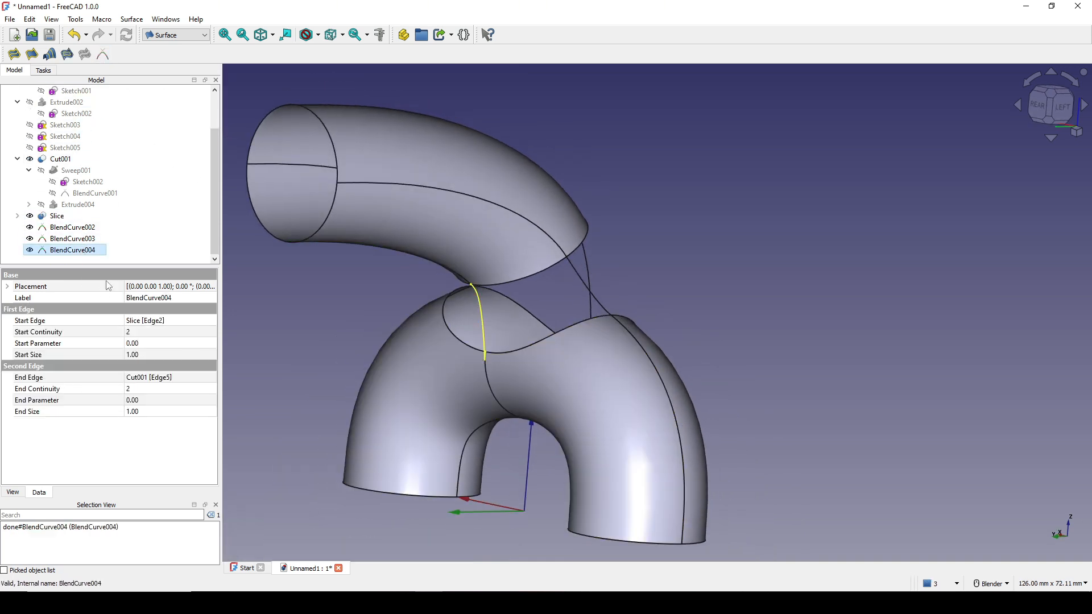
pyautogui.click(146, 355)
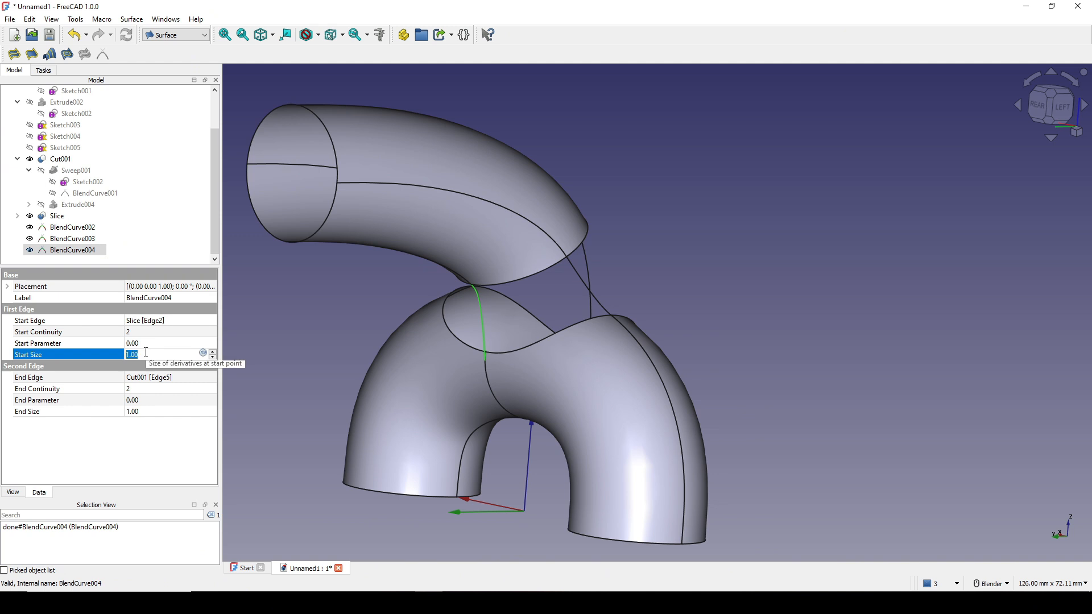
pyautogui.write('0')
pyautogui.press('Return')
pyautogui.click(138, 411)
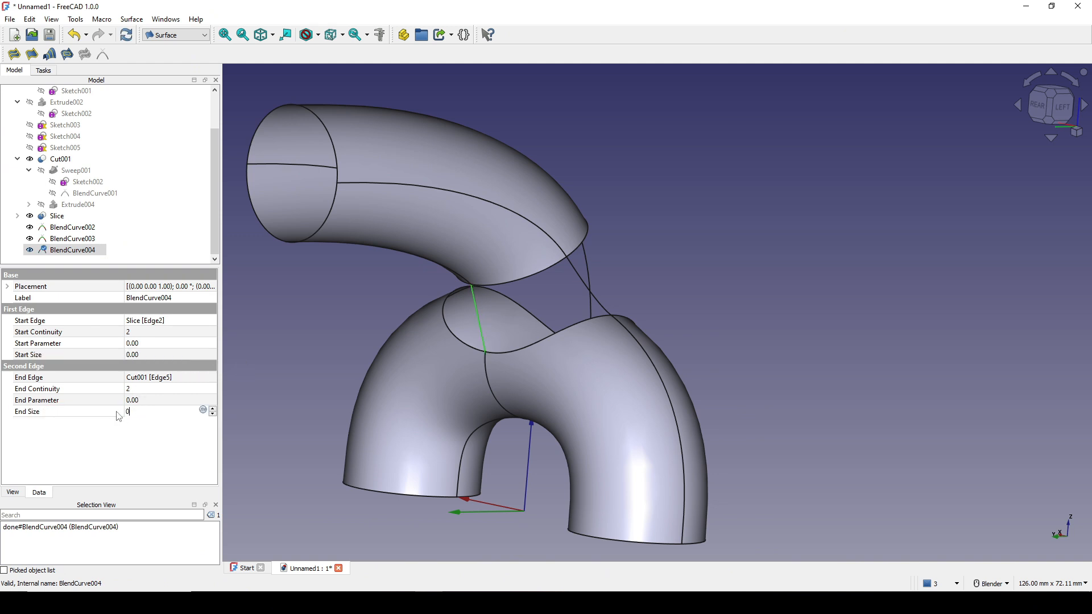
pyautogui.write('0')
pyautogui.press('Return')
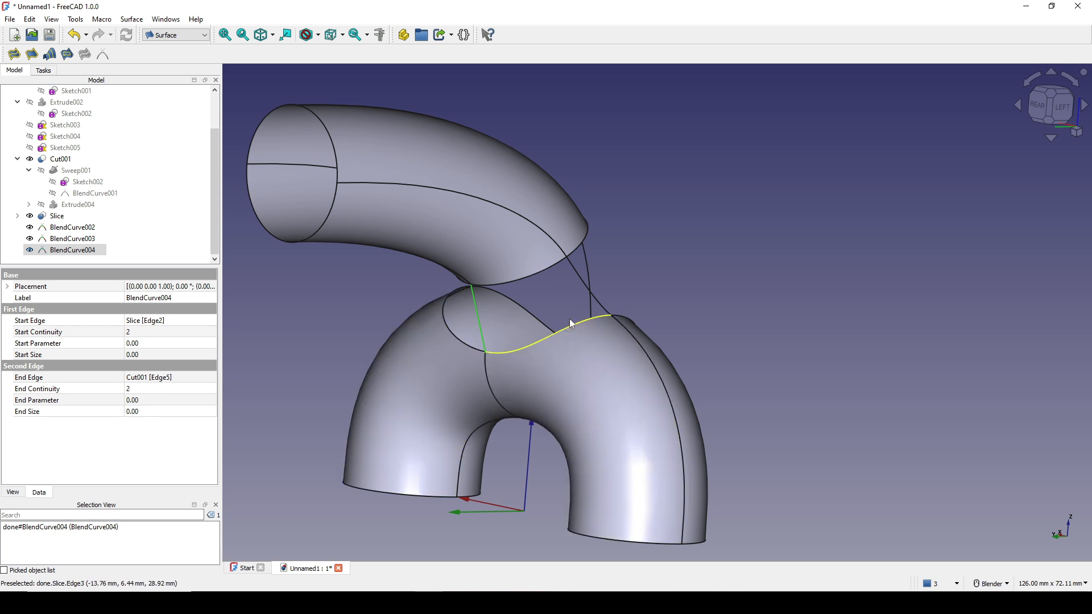
pyautogui.moveTo(570, 320); pyautogui.dragTo(584, 310, button='middle')
pyautogui.scroll(2, 528, 301)
pyautogui.moveTo(501, 301); pyautogui.dragTo(518, 297, button='middle')
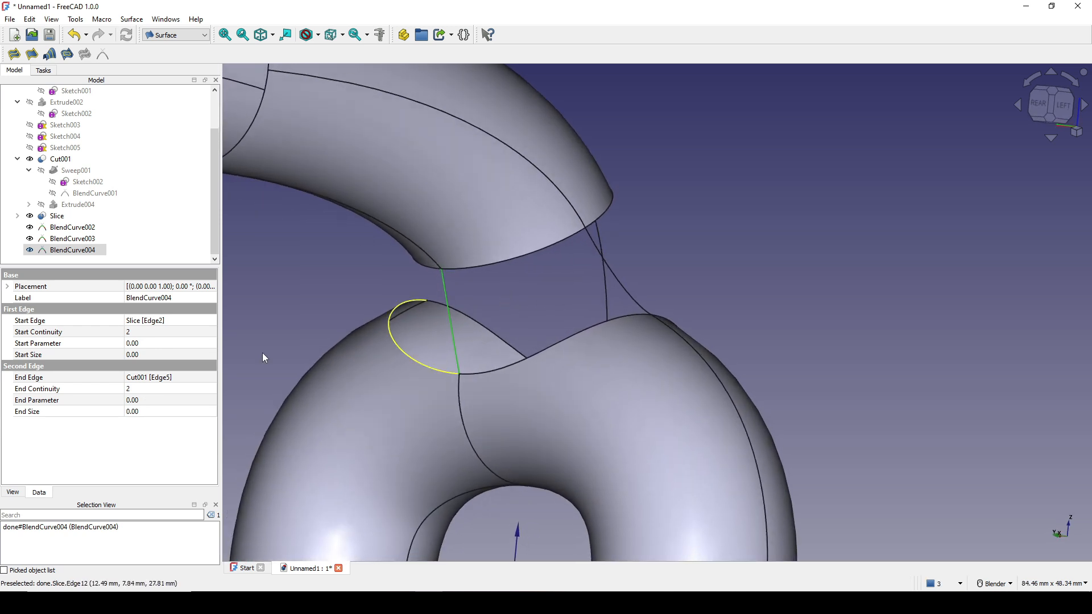
# Set the rear blend curve's start size to -1 and its end size to 1.
pyautogui.click(147, 355)
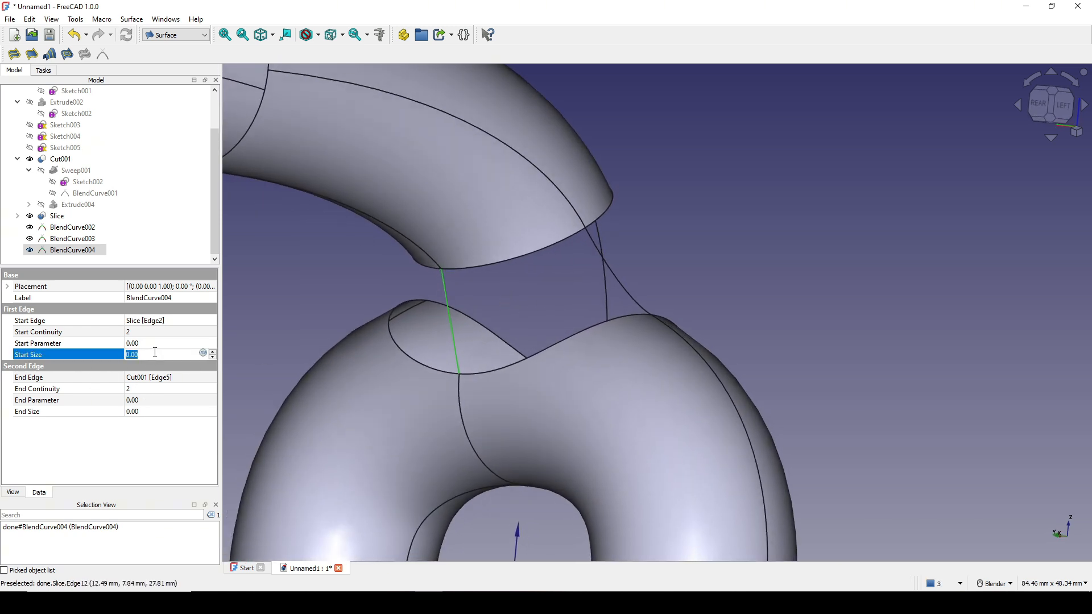
pyautogui.write('1')
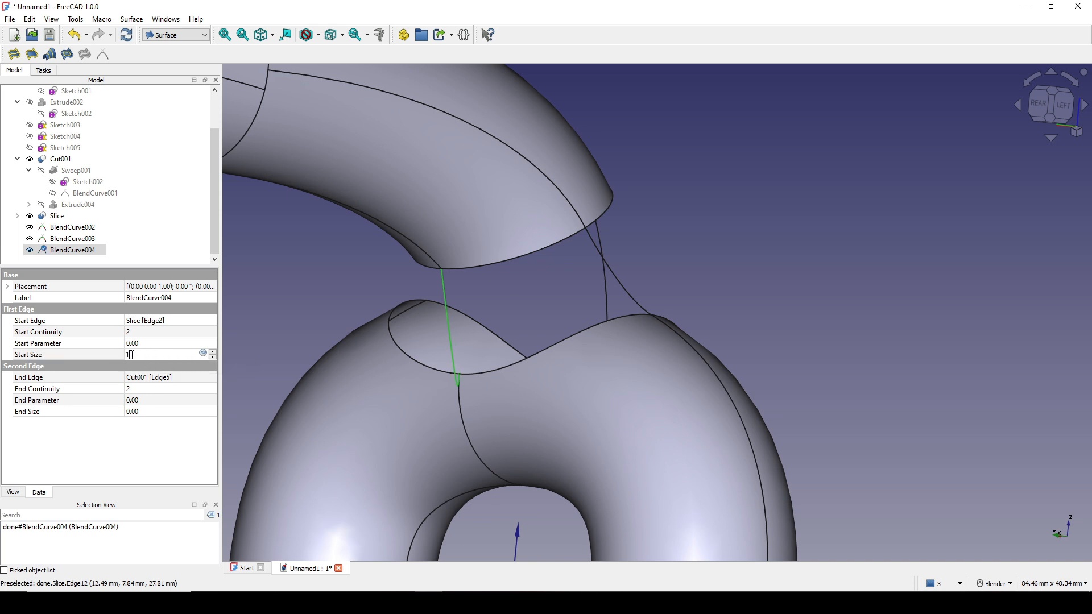
pyautogui.write('-1')
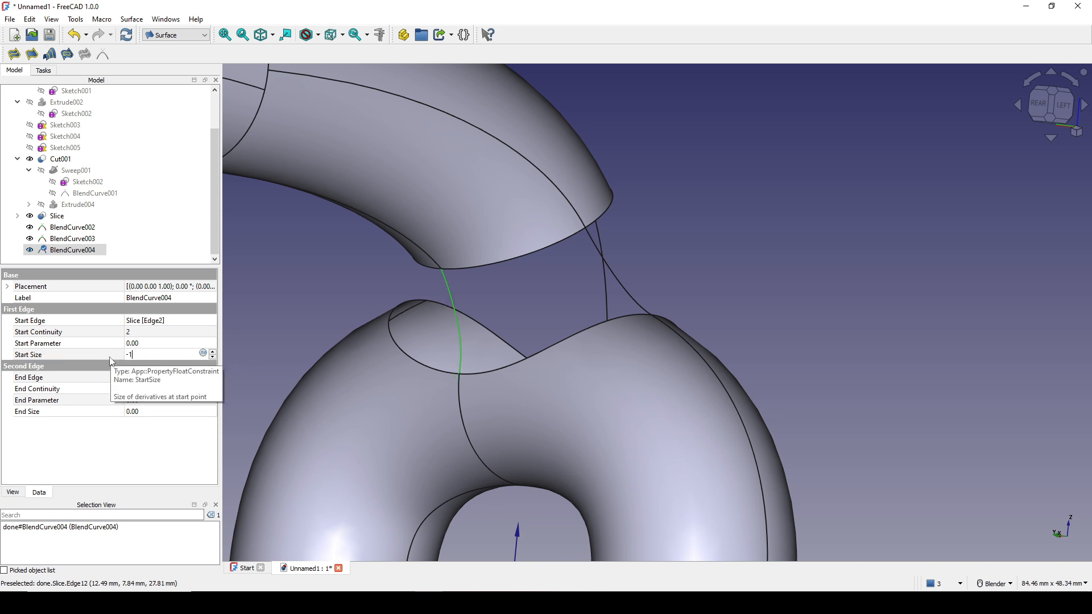
pyautogui.keyDown('shift'); pyautogui.moveTo(459, 321); pyautogui.dragTo(467, 284, button='middle'); pyautogui.keyUp('shift')
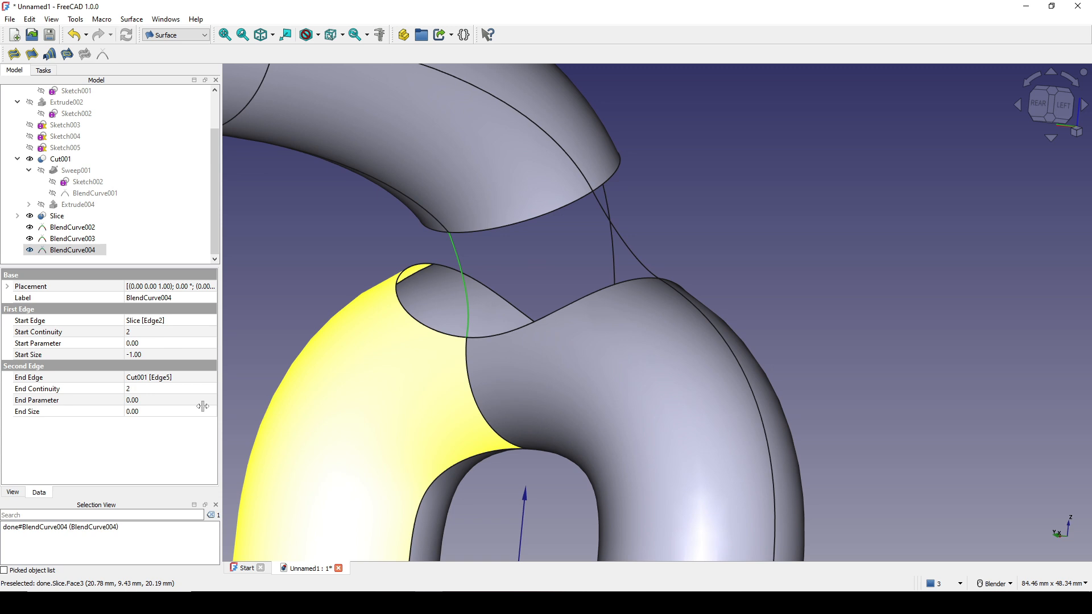
pyautogui.click(149, 412)
pyautogui.write('1')
pyautogui.scroll(-3, 503, 337)
pyautogui.moveTo(570, 353); pyautogui.dragTo(494, 378, button='middle')
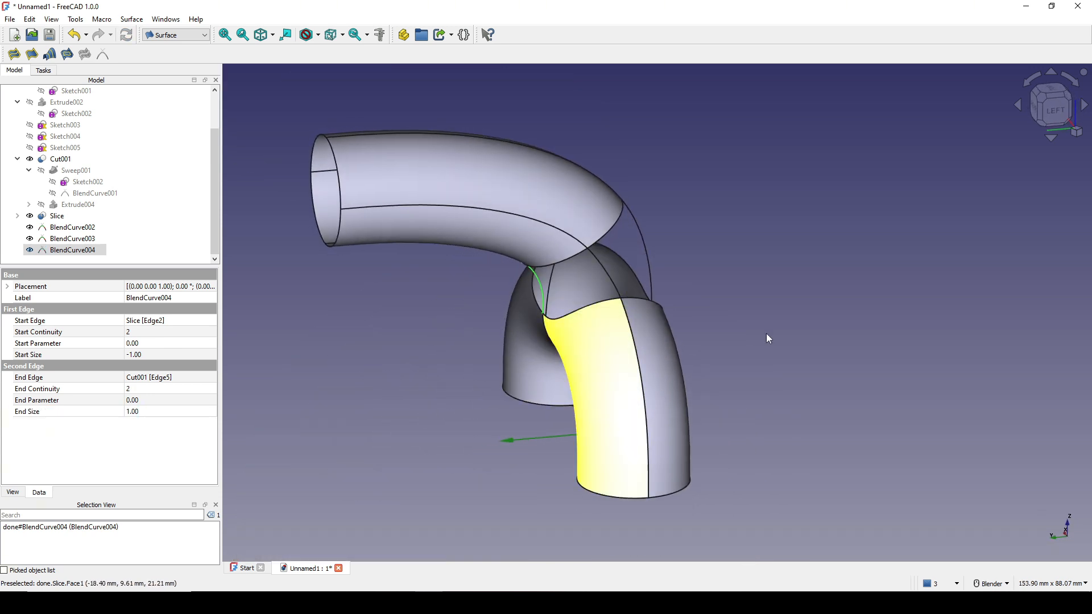
# Select the front blend curve that bridges the gap between the lower and upper pipes.
pyautogui.click(766, 333)
pyautogui.moveTo(755, 390); pyautogui.dragTo(601, 399, button='middle')
pyautogui.keyDown('shift'); pyautogui.moveTo(782, 346); pyautogui.dragTo(507, 420, button='middle'); pyautogui.keyUp('shift')
pyautogui.scroll(1, 608, 437)
pyautogui.keyDown('shift'); pyautogui.moveTo(466, 364); pyautogui.dragTo(554, 373, button='middle'); pyautogui.keyUp('shift')
pyautogui.moveTo(617, 423); pyautogui.dragTo(741, 315, button='middle')
pyautogui.click(613, 326)
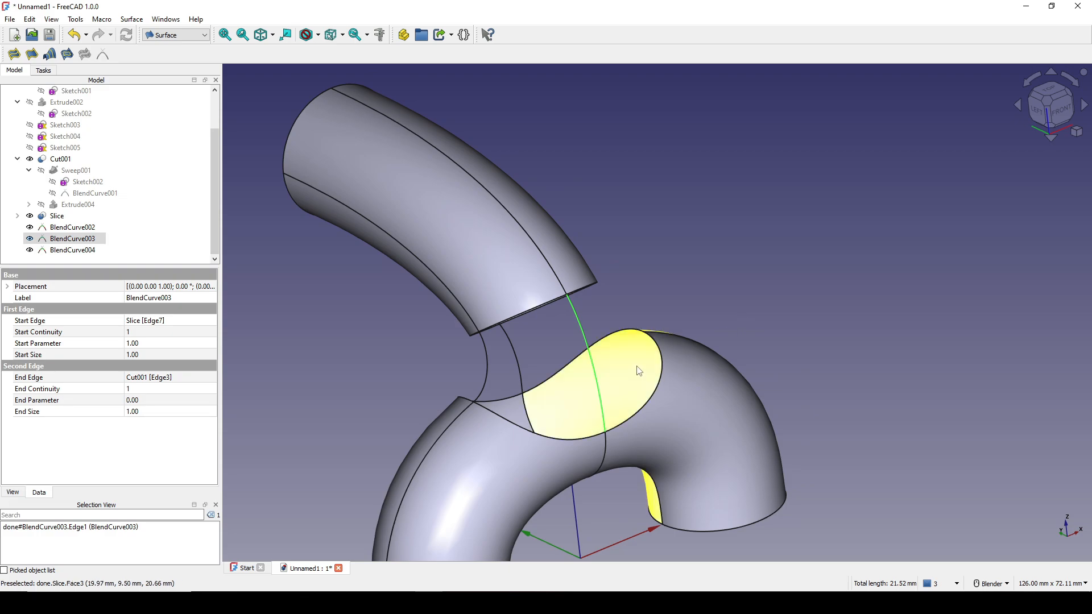
pyautogui.press('Print')
pyautogui.moveTo(323, 180)
pyautogui.mouseDown()
pyautogui.moveTo(434, 302)
pyautogui.moveTo(789, 581)
pyautogui.mouseUp()
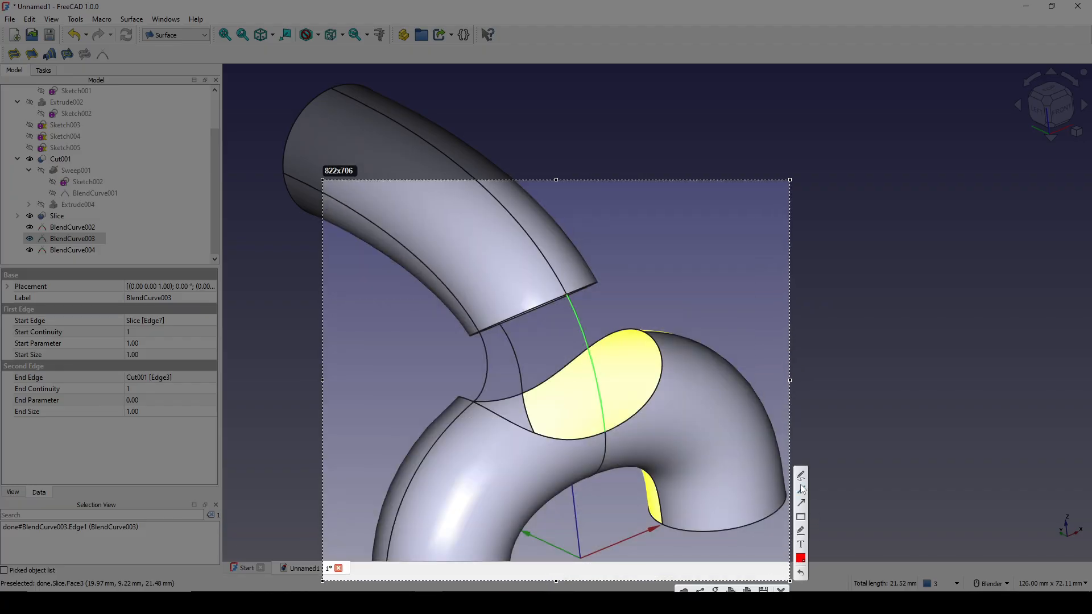
pyautogui.moveTo(600, 375); pyautogui.dragTo(619, 370)
pyautogui.moveTo(574, 287); pyautogui.dragTo(619, 426)
pyautogui.moveTo(566, 295); pyautogui.dragTo(576, 291)
pyautogui.moveTo(532, 351)
pyautogui.mouseDown()
pyautogui.moveTo(540, 370)
pyautogui.moveTo(527, 366)
pyautogui.moveTo(572, 384)
pyautogui.mouseUp()
pyautogui.moveTo(566, 370); pyautogui.dragTo(554, 385)
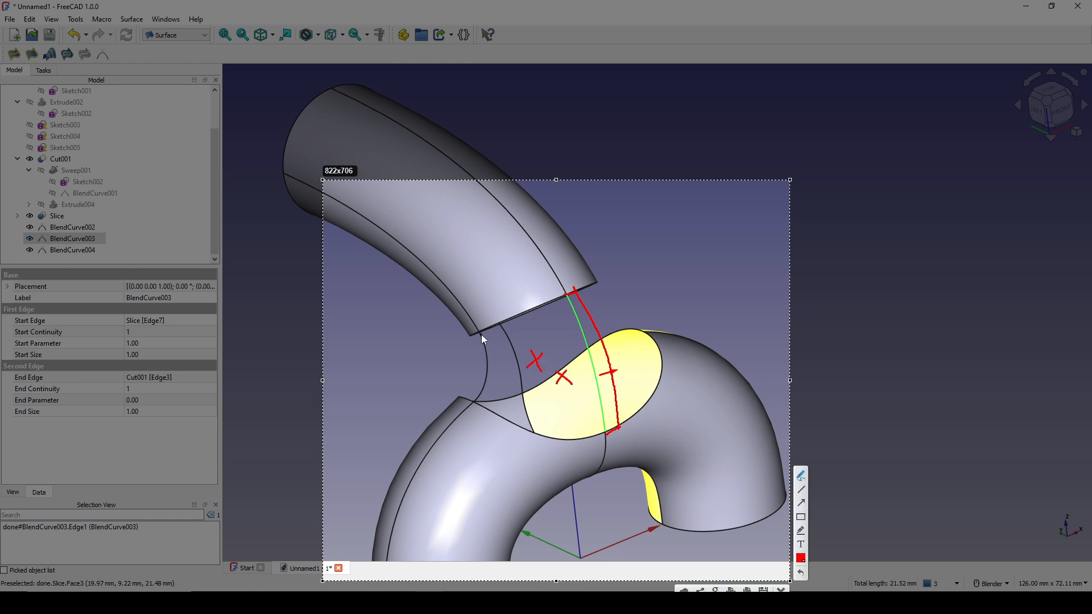
pyautogui.moveTo(480, 333); pyautogui.dragTo(482, 333)
pyautogui.moveTo(482, 396)
pyautogui.mouseDown()
pyautogui.moveTo(427, 404)
pyautogui.moveTo(446, 417)
pyautogui.mouseUp()
pyautogui.moveTo(477, 333); pyautogui.dragTo(480, 388)
pyautogui.moveTo(478, 375)
pyautogui.mouseDown()
pyautogui.moveTo(491, 350)
pyautogui.moveTo(519, 386)
pyautogui.moveTo(518, 362)
pyautogui.mouseUp()
pyautogui.press('Escape')
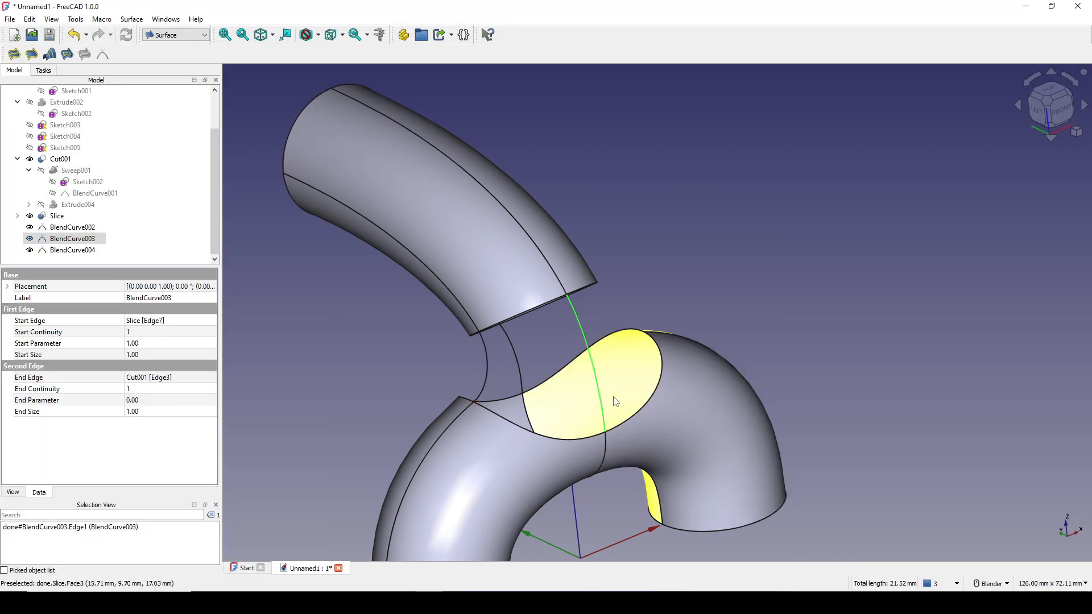
# Switch to the Part workbench with the front blend curve still selected.
pyautogui.scroll(-1, 612, 405)
pyautogui.moveTo(643, 337); pyautogui.dragTo(650, 315, button='middle')
pyautogui.scroll(1, 650, 316)
pyautogui.keyDown('shift'); pyautogui.moveTo(538, 470); pyautogui.dragTo(518, 365, button='middle'); pyautogui.keyUp('shift')
pyautogui.click(173, 35)
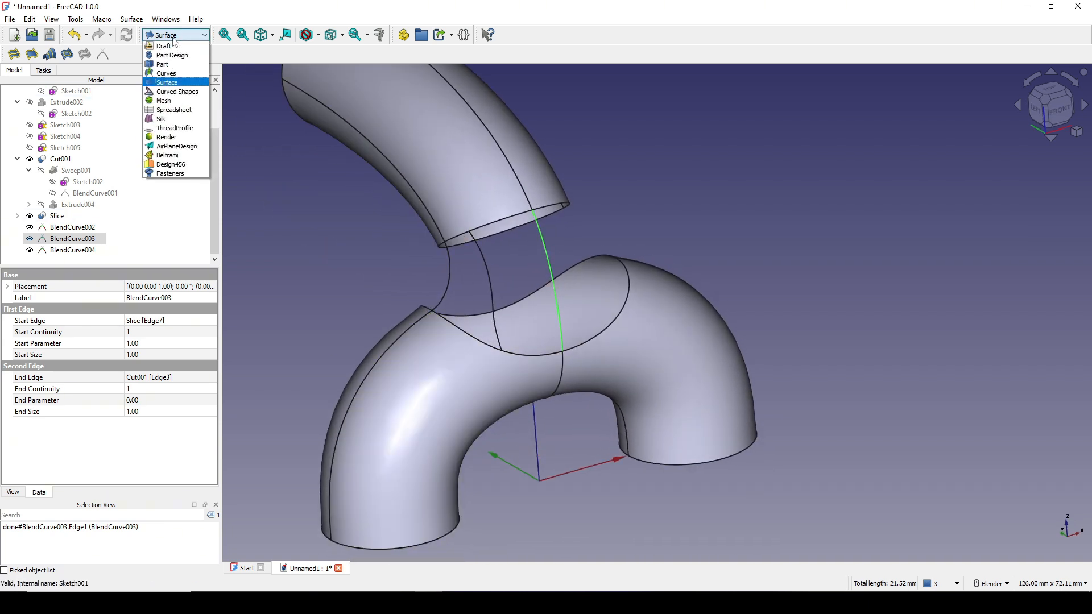
pyautogui.click(164, 67)
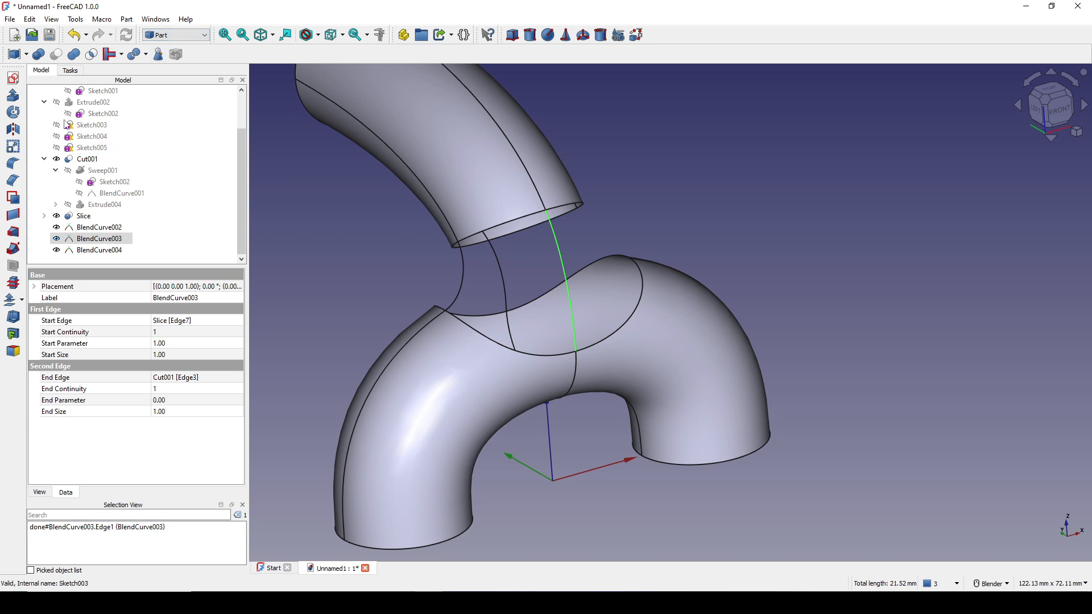
# Extrude the front blend curve 10 mm along the custom X direction as a surface.
pyautogui.click(13, 95)
pyautogui.moveTo(599, 468); pyautogui.dragTo(524, 500, button='middle')
pyautogui.scroll(3, 527, 479)
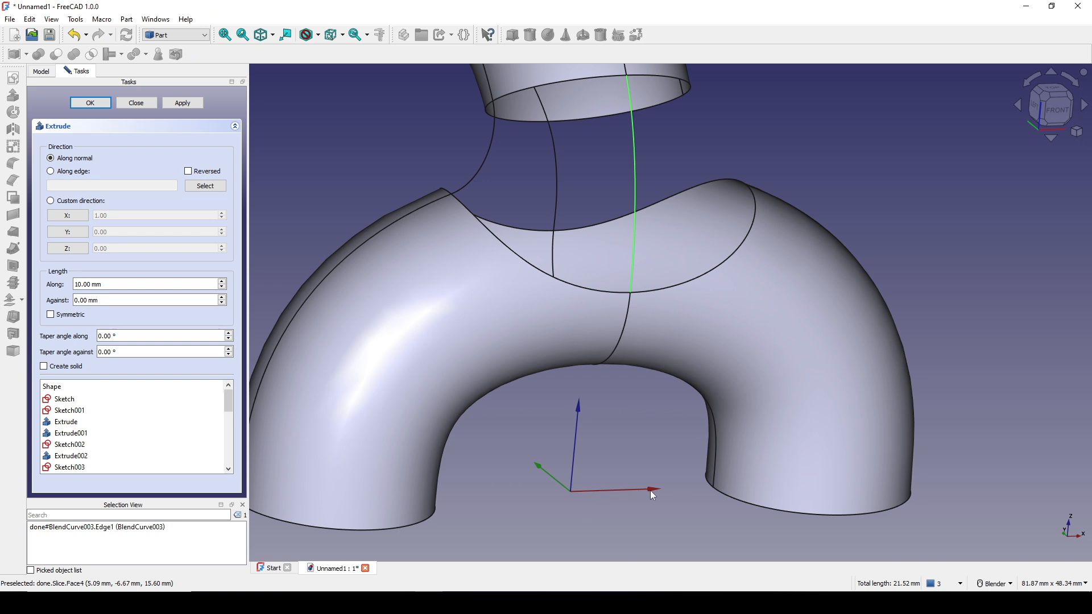
pyautogui.moveTo(598, 494)
pyautogui.mouseDown(button='middle')
pyautogui.moveTo(609, 505)
pyautogui.moveTo(603, 489)
pyautogui.mouseUp(button='middle')
pyautogui.scroll(-1, 616, 479)
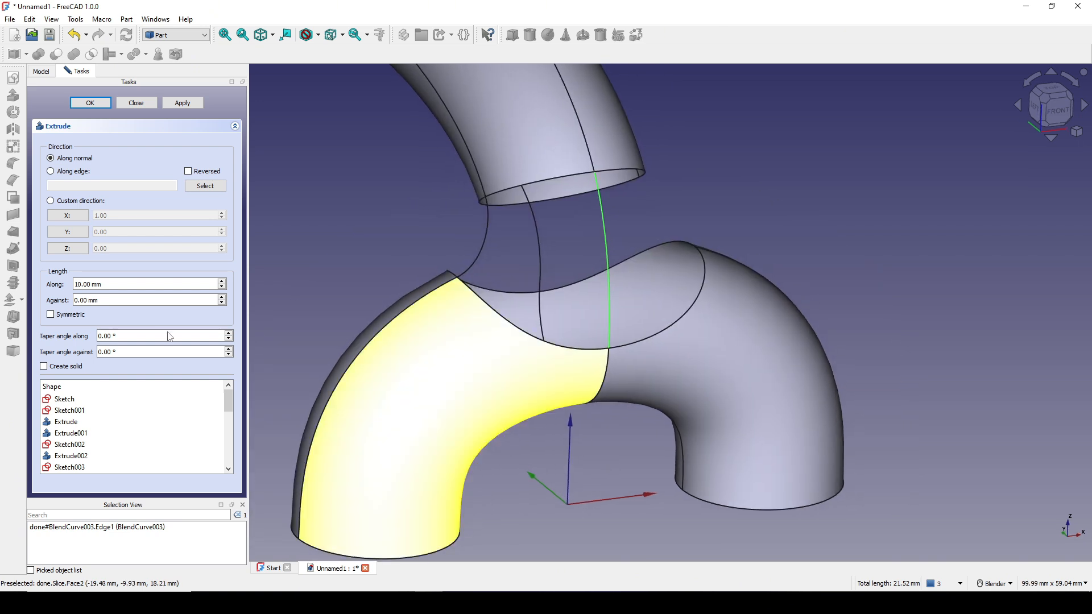
pyautogui.click(72, 219)
pyautogui.click(100, 215)
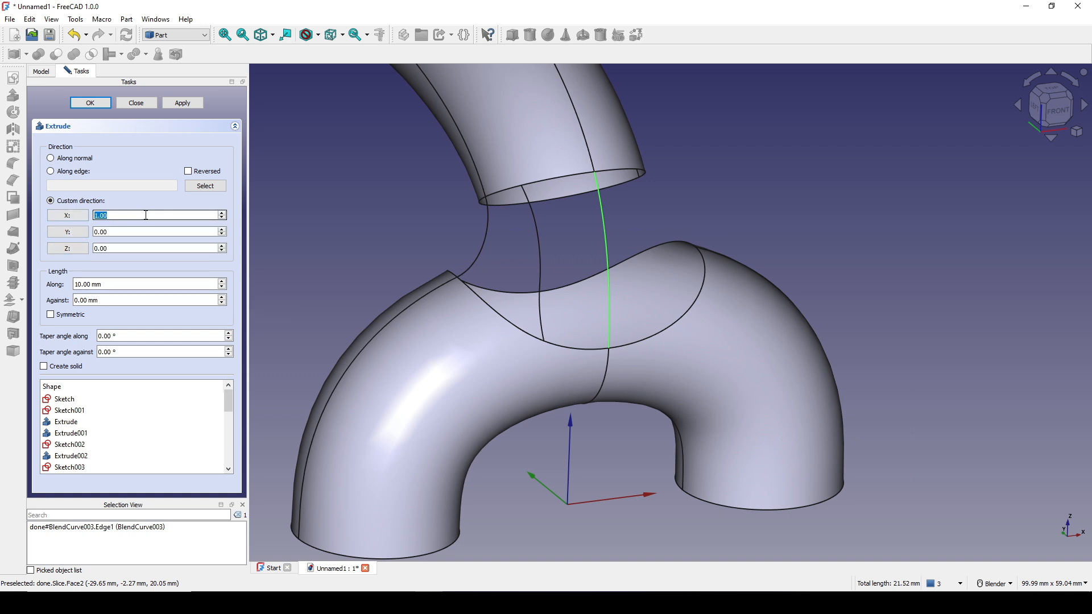
pyautogui.click(89, 103)
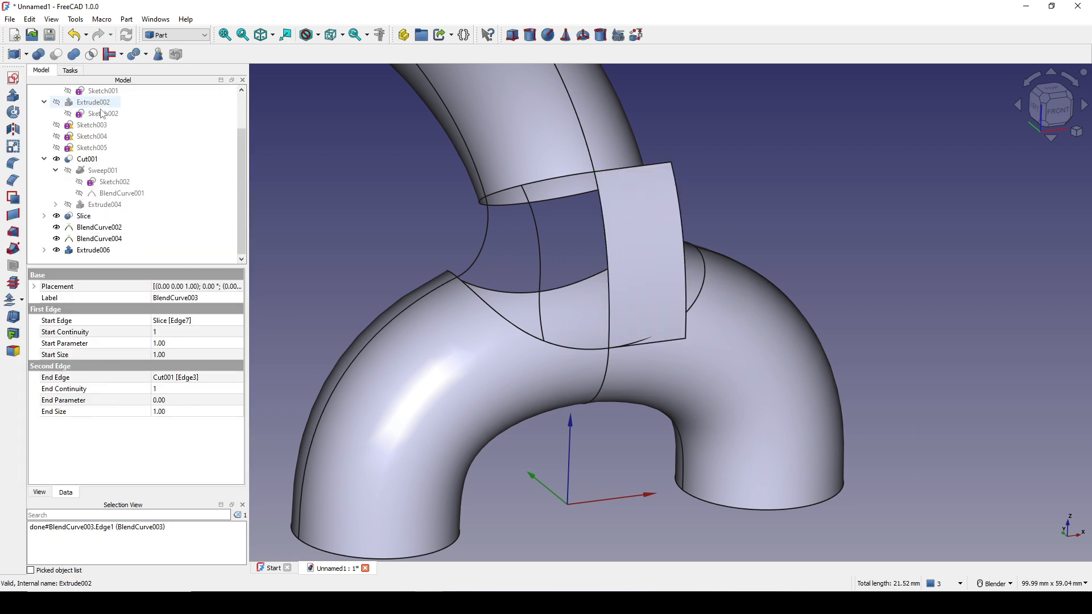
# Extrude the blend curve on the model's left side 10 mm along the custom Y direction as a surface.
pyautogui.moveTo(540, 347); pyautogui.dragTo(555, 313, button='middle')
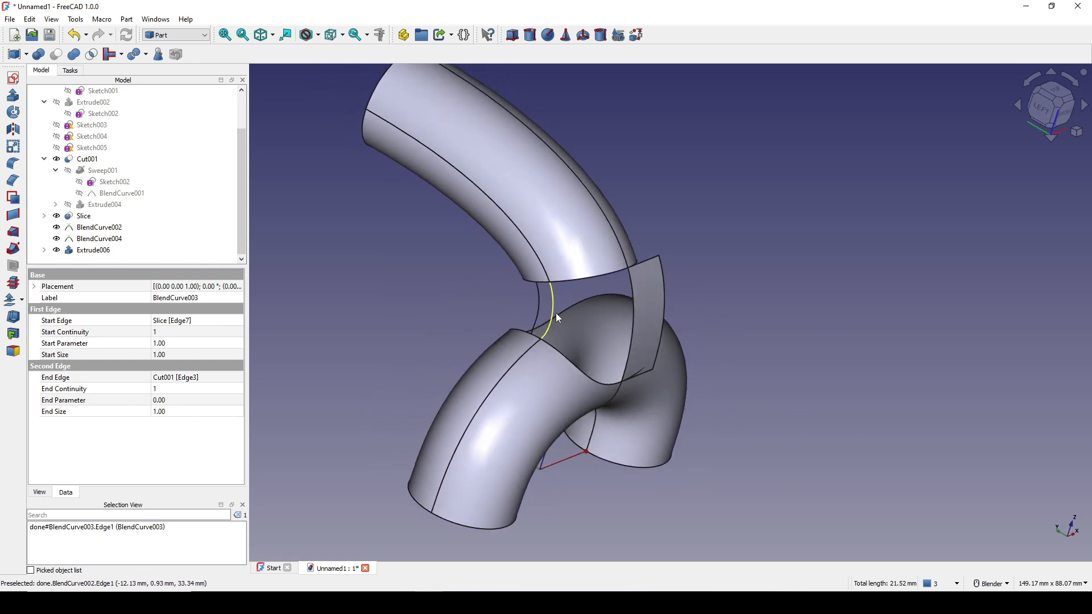
pyautogui.click(553, 313)
pyautogui.click(13, 95)
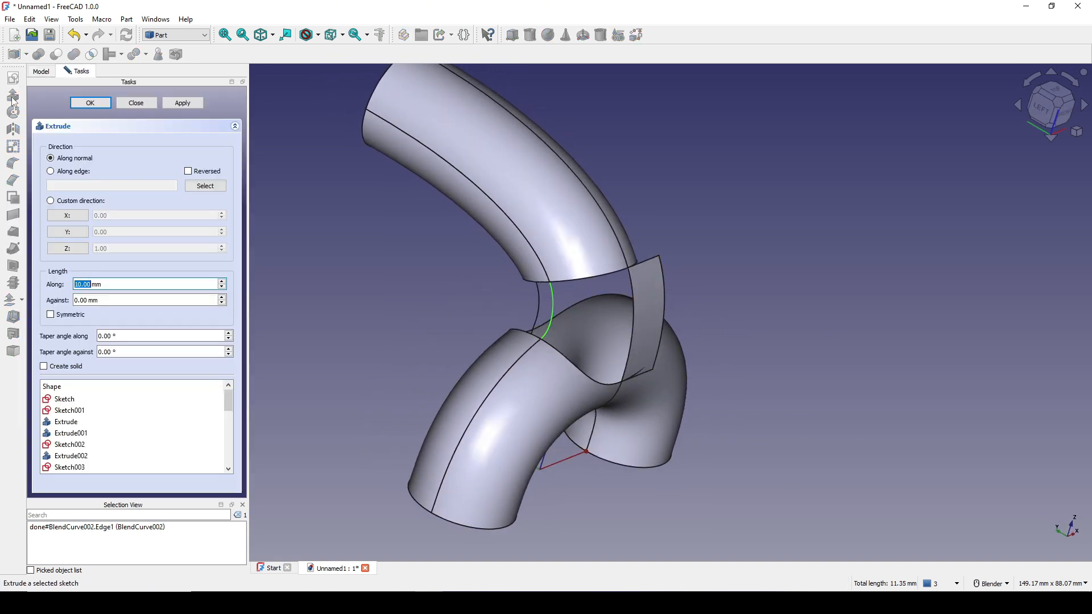
pyautogui.moveTo(625, 398); pyautogui.dragTo(609, 392, button='middle')
pyautogui.click(76, 235)
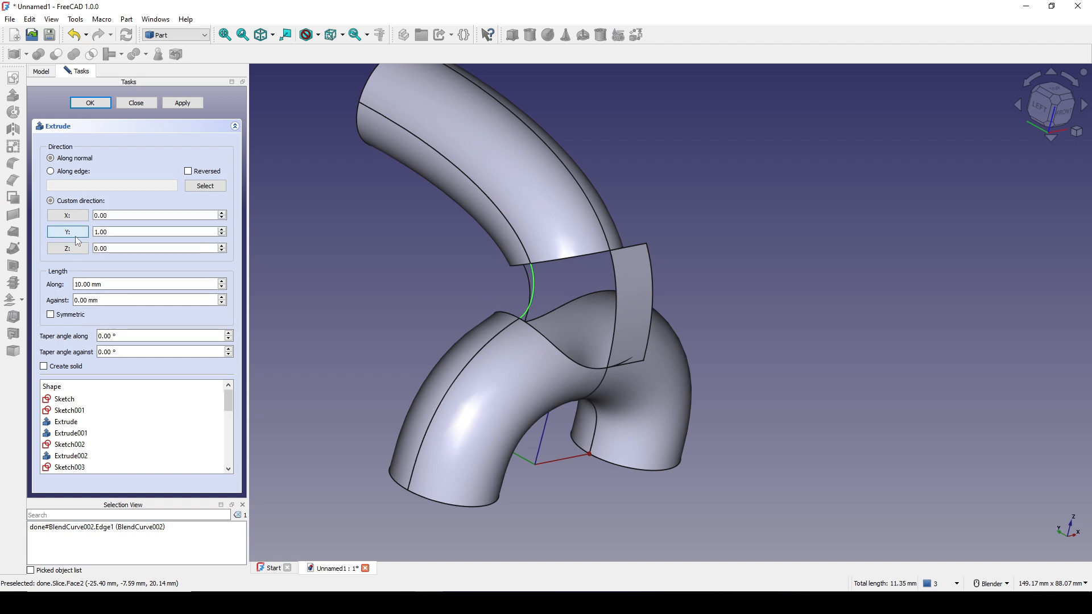
pyautogui.click(81, 234)
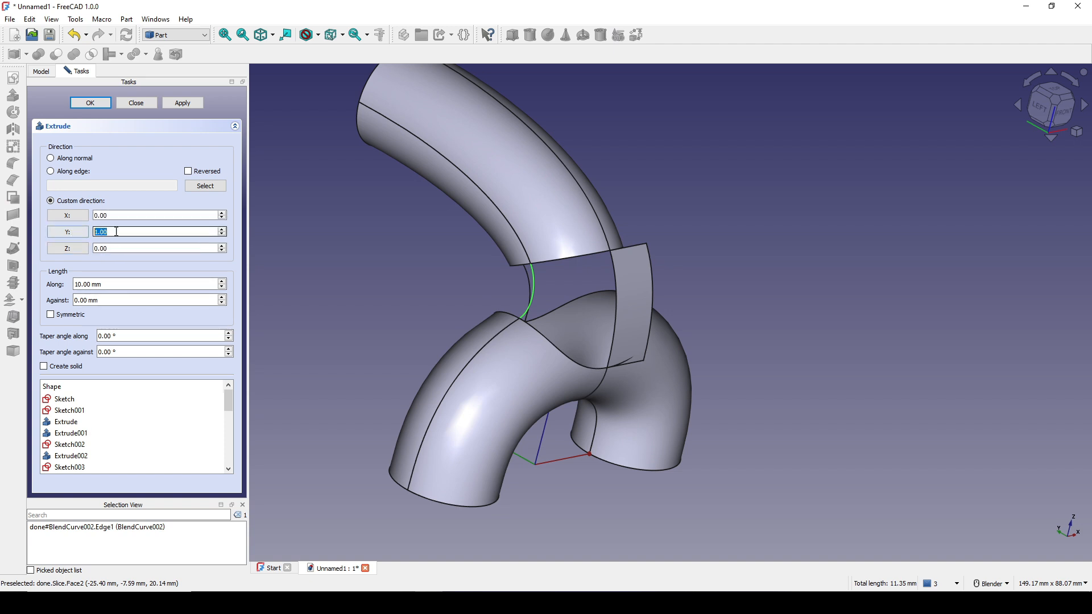
pyautogui.click(90, 103)
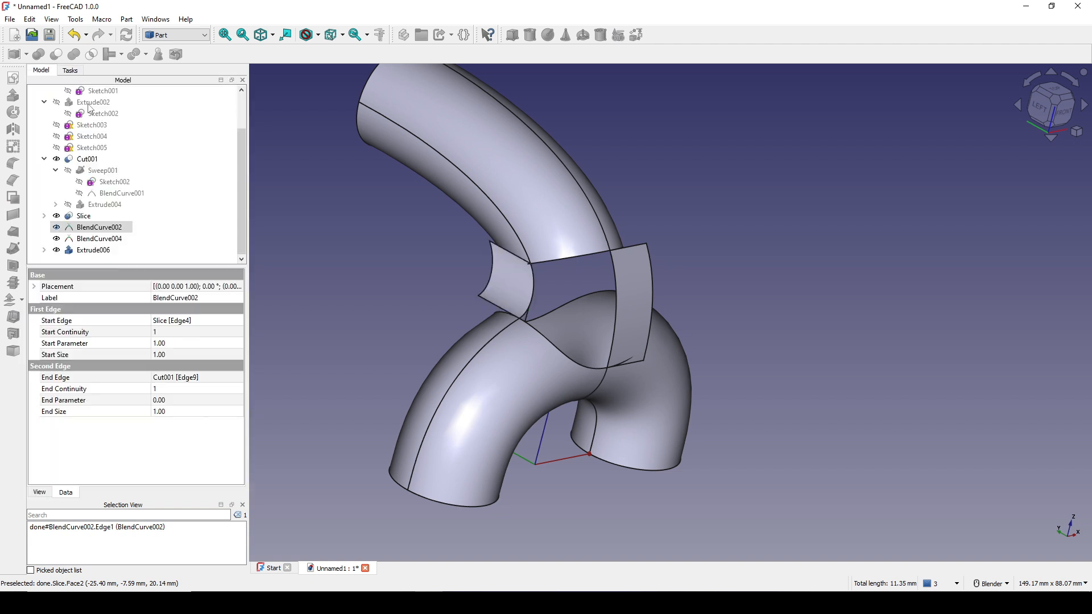
# Rename the surface extruded from the front blend curve as front1.
pyautogui.moveTo(645, 401); pyautogui.dragTo(496, 403, button='middle')
pyautogui.scroll(2, 496, 404)
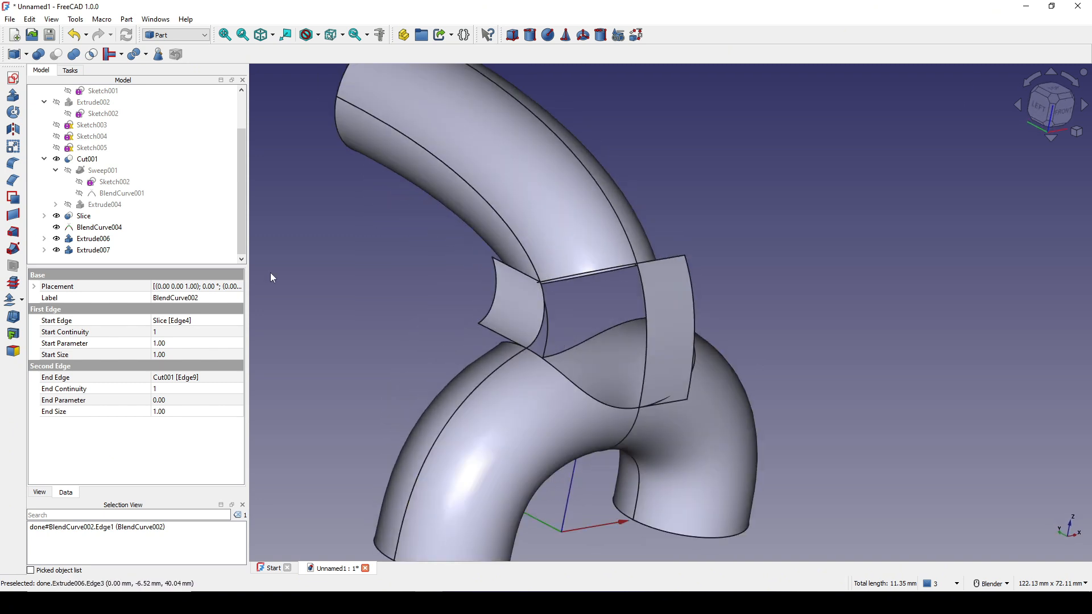
pyautogui.click(93, 238)
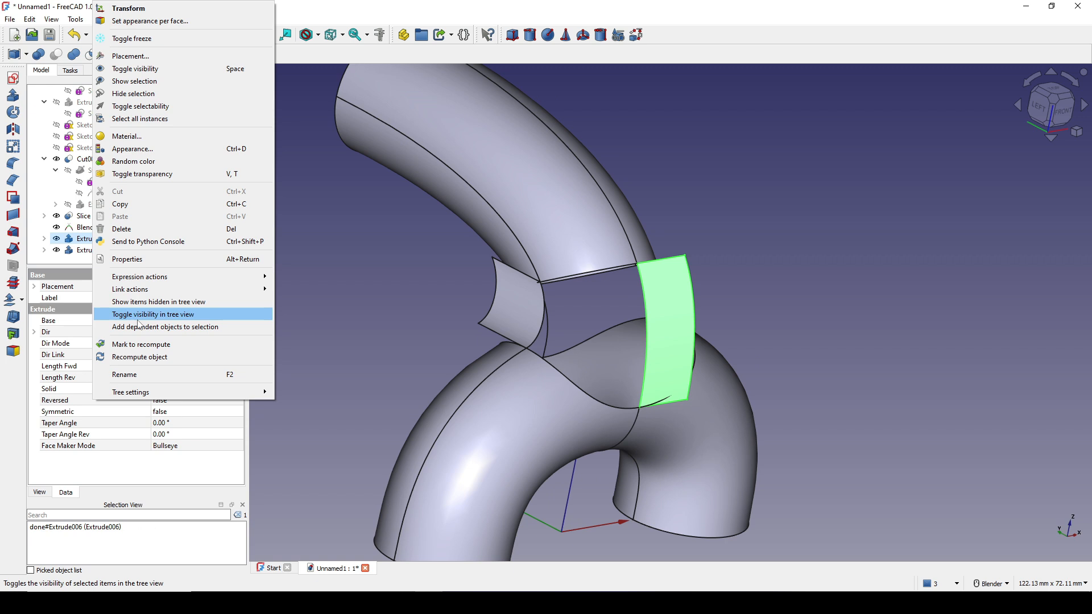
pyautogui.click(145, 374)
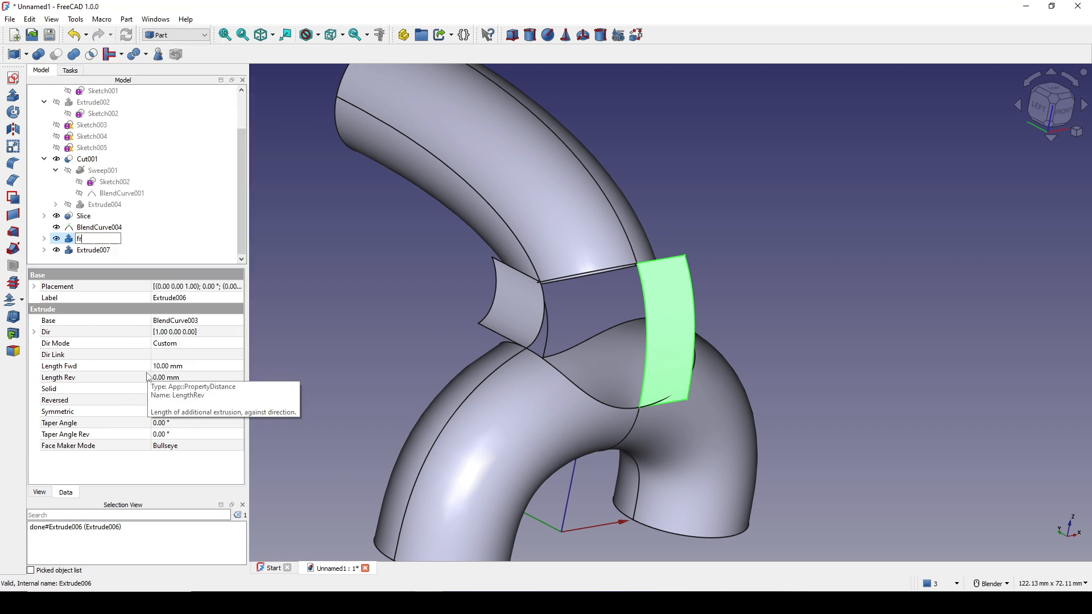
pyautogui.press('Return')
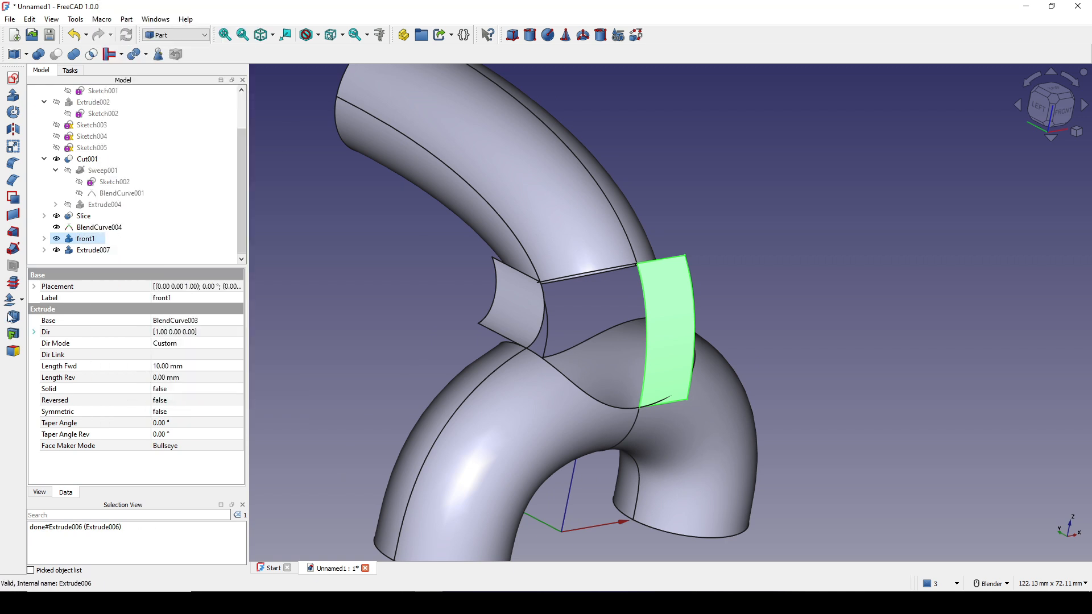
# Rename the surface extruded from the left-side blend curve as front2.
pyautogui.click(91, 250)
pyautogui.rightClick(91, 250)
pyautogui.click(176, 380)
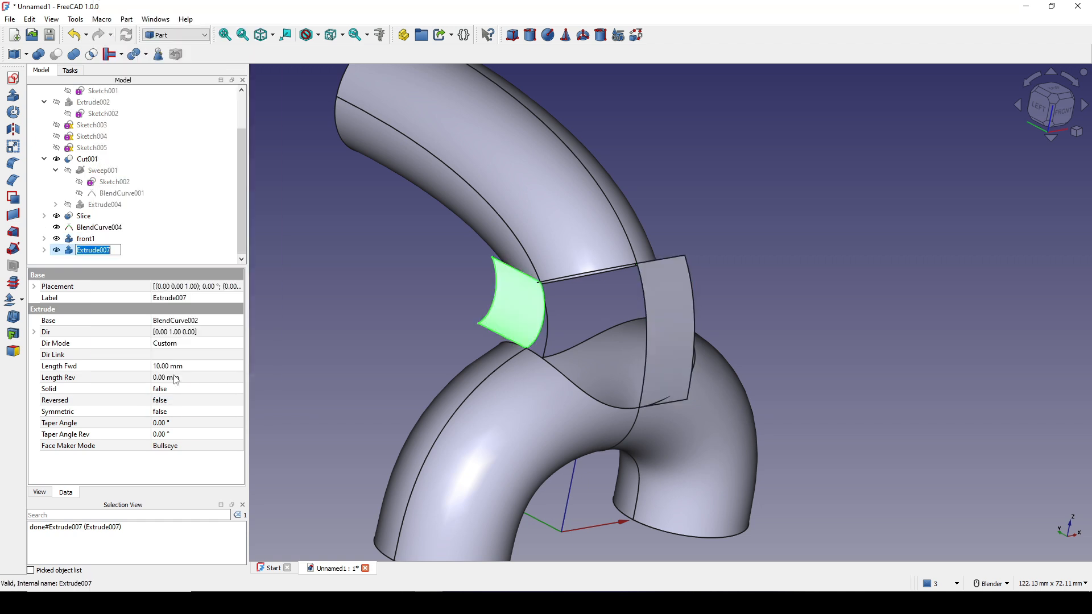
pyautogui.write('front')
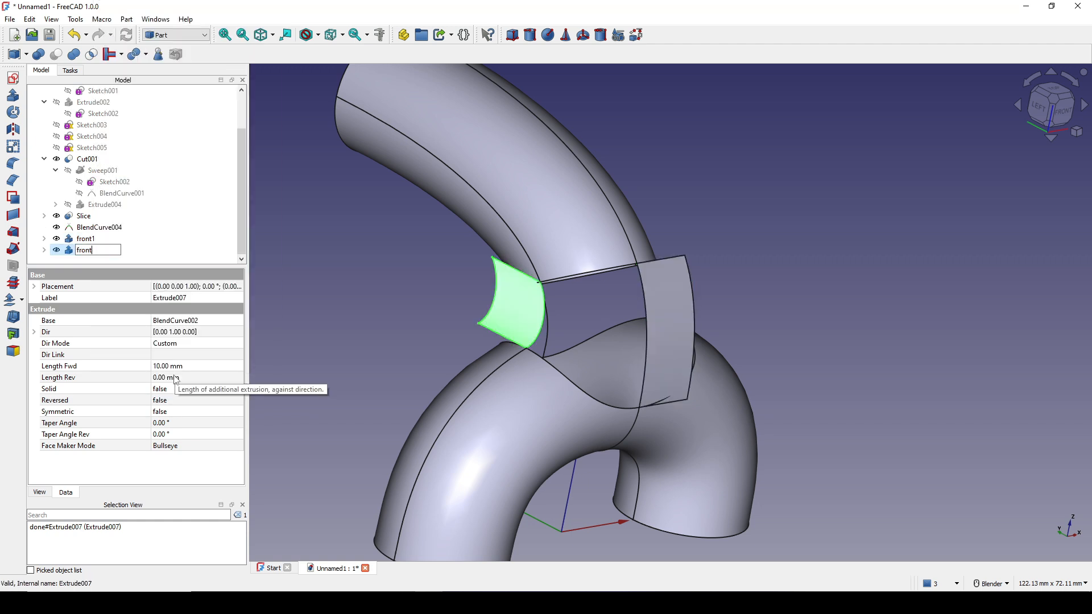
pyautogui.write('2')
pyautogui.press('Return')
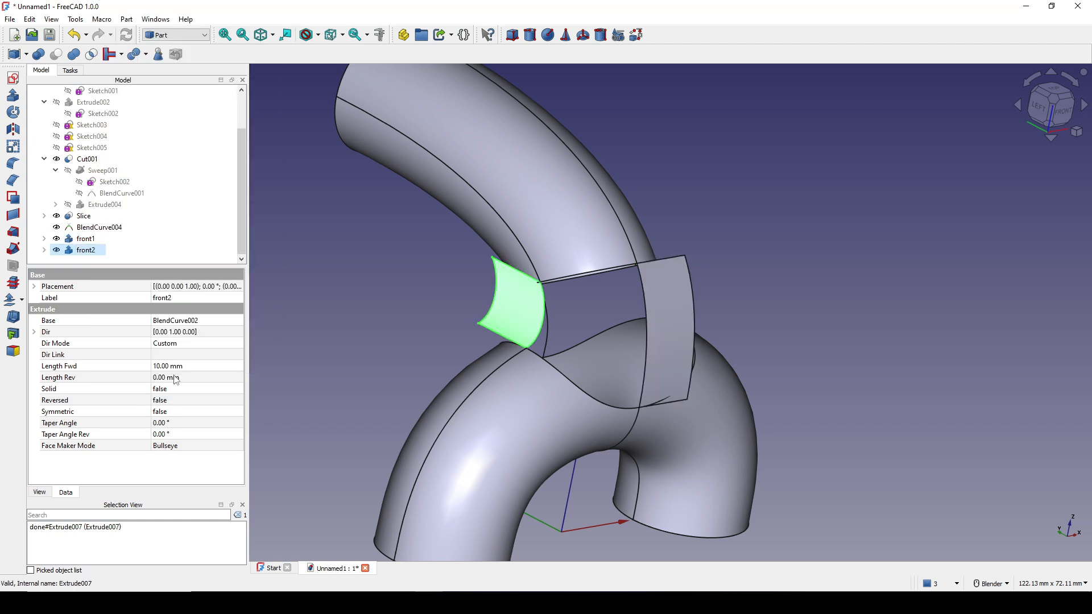
# Hide the front1 and front2 surfaces and show their source curves BlendCurve003 and BlendCurve002.
pyautogui.click(93, 239)
pyautogui.keyDown('ctrl'); pyautogui.click(90, 250); pyautogui.keyUp('ctrl')
pyautogui.press('space')
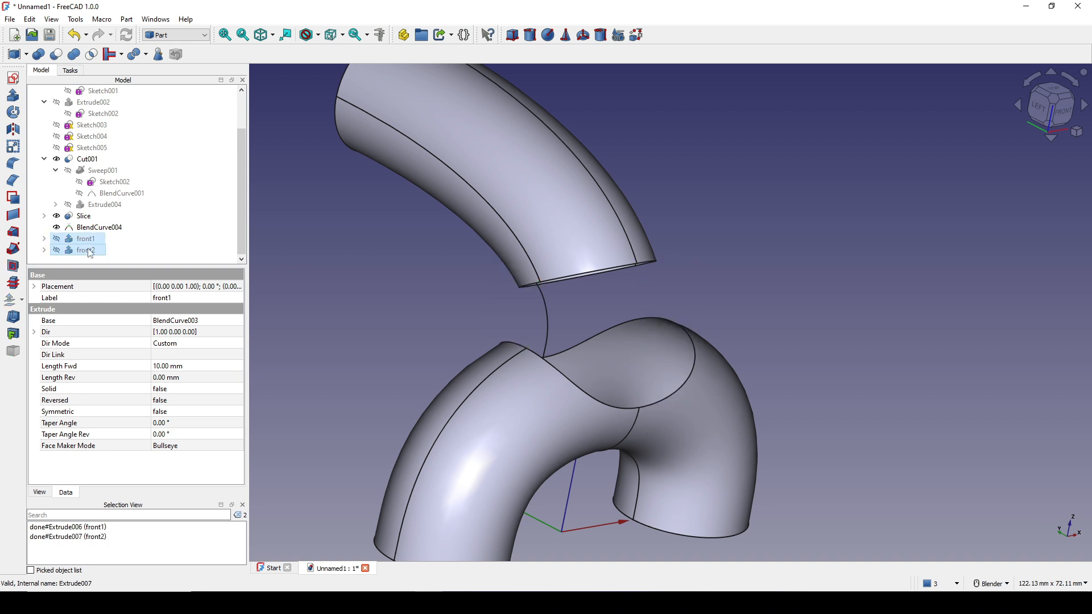
pyautogui.click(45, 240)
pyautogui.click(45, 251)
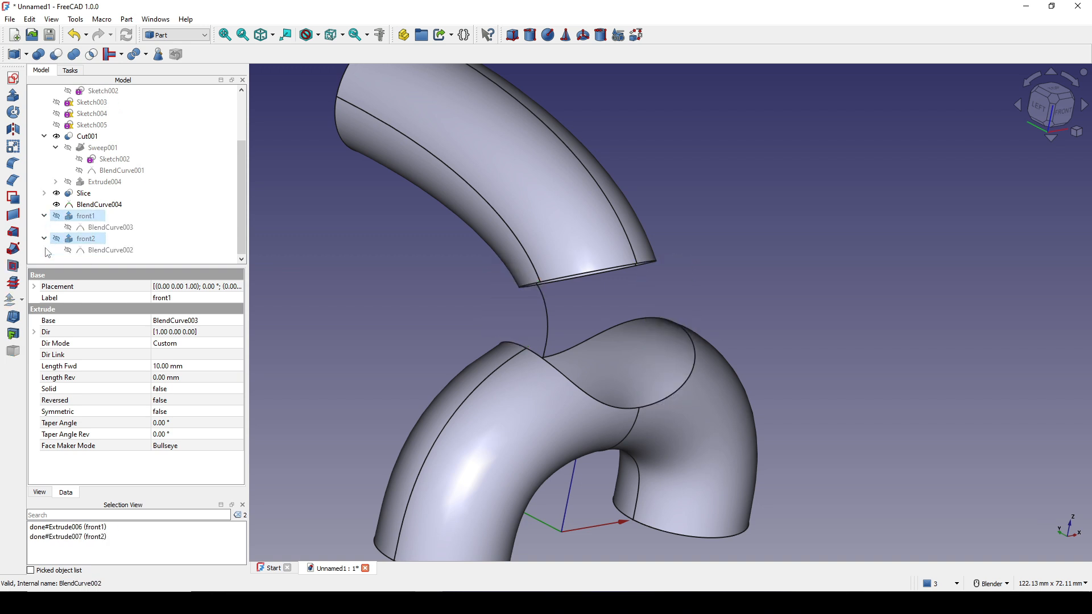
pyautogui.click(109, 227)
pyautogui.keyDown('ctrl'); pyautogui.click(109, 250); pyautogui.keyUp('ctrl')
pyautogui.press('space')
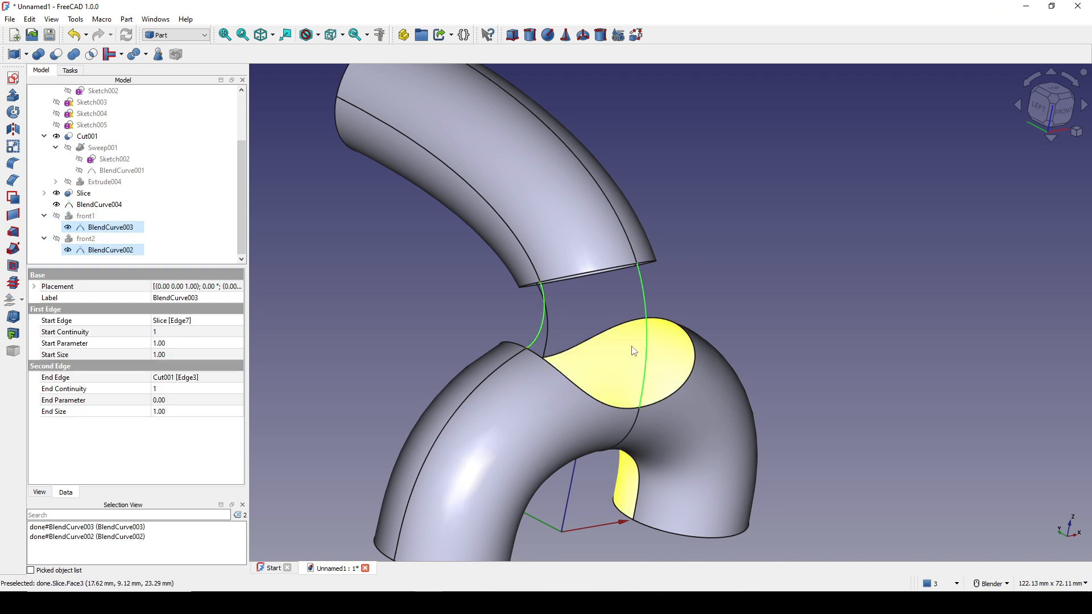
# Extrude BlendCurve004 10 mm along the custom X direction as a surface.
pyautogui.moveTo(631, 347); pyautogui.dragTo(711, 334, button='middle')
pyautogui.moveTo(544, 336); pyautogui.dragTo(731, 361, button='middle')
pyautogui.keyDown('shift'); pyautogui.moveTo(481, 351); pyautogui.dragTo(596, 391, button='middle'); pyautogui.keyUp('shift')
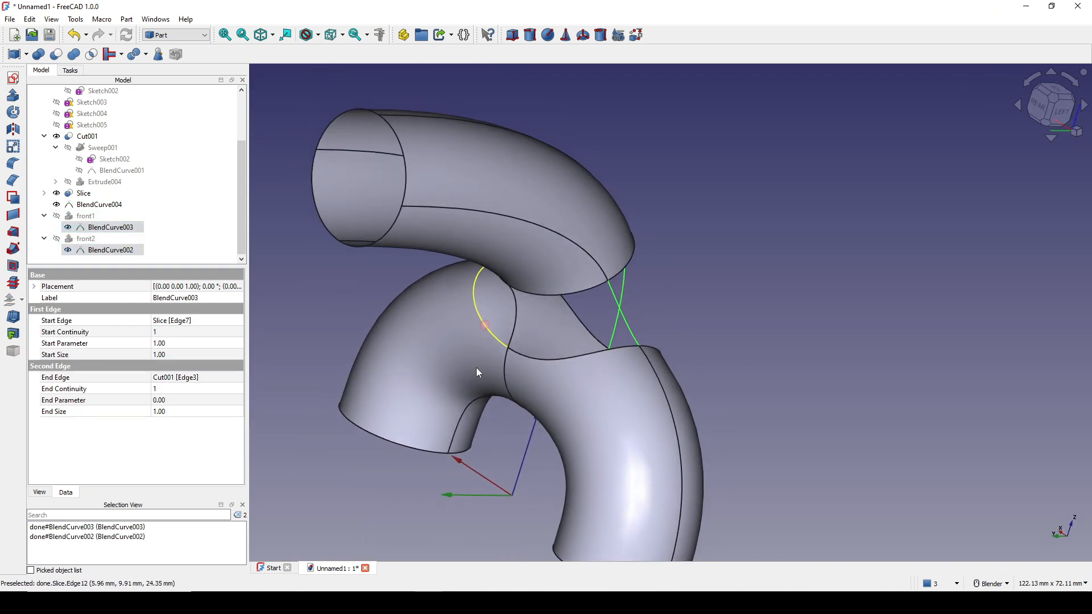
pyautogui.scroll(2, 477, 368)
pyautogui.moveTo(724, 380); pyautogui.dragTo(801, 310, button='middle')
pyautogui.moveTo(668, 327); pyautogui.dragTo(606, 384, button='middle')
pyautogui.click(822, 295)
pyautogui.click(558, 323)
pyautogui.scroll(-2, 634, 361)
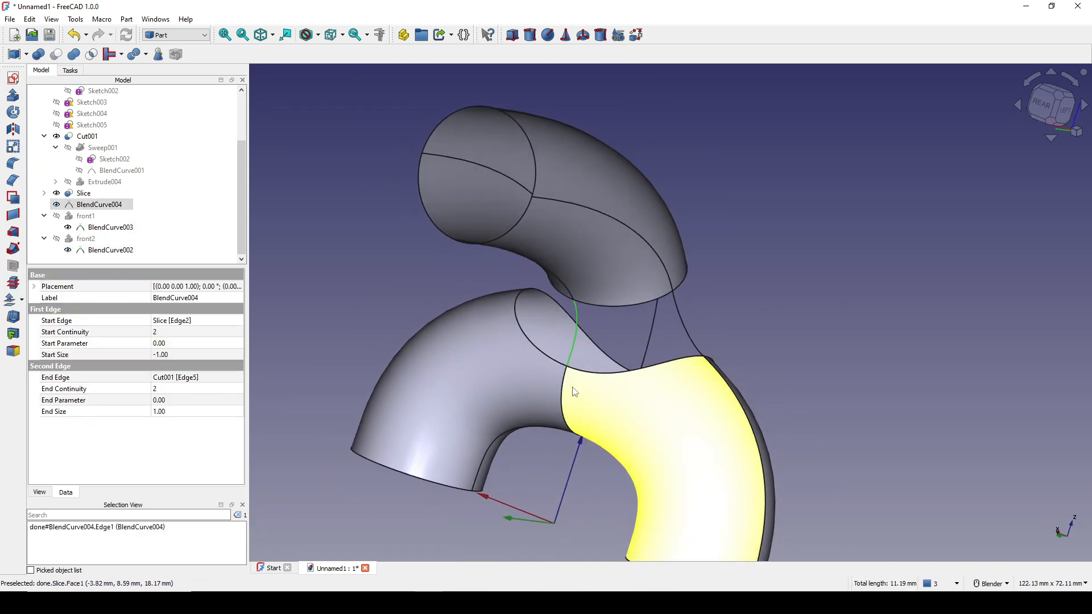
pyautogui.moveTo(593, 332); pyautogui.dragTo(625, 327, button='middle')
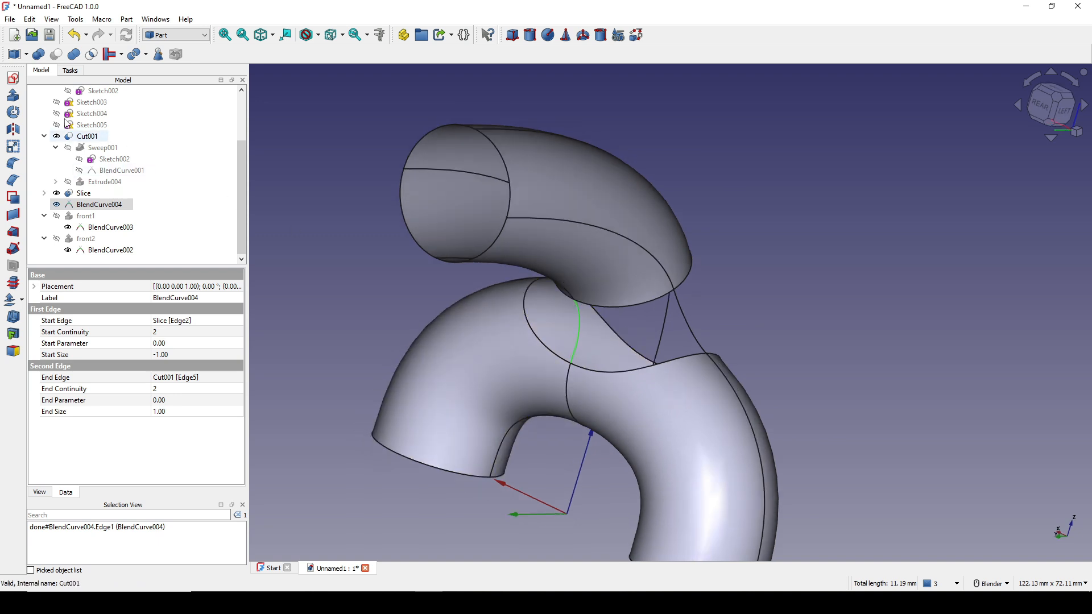
pyautogui.click(12, 95)
pyautogui.click(79, 218)
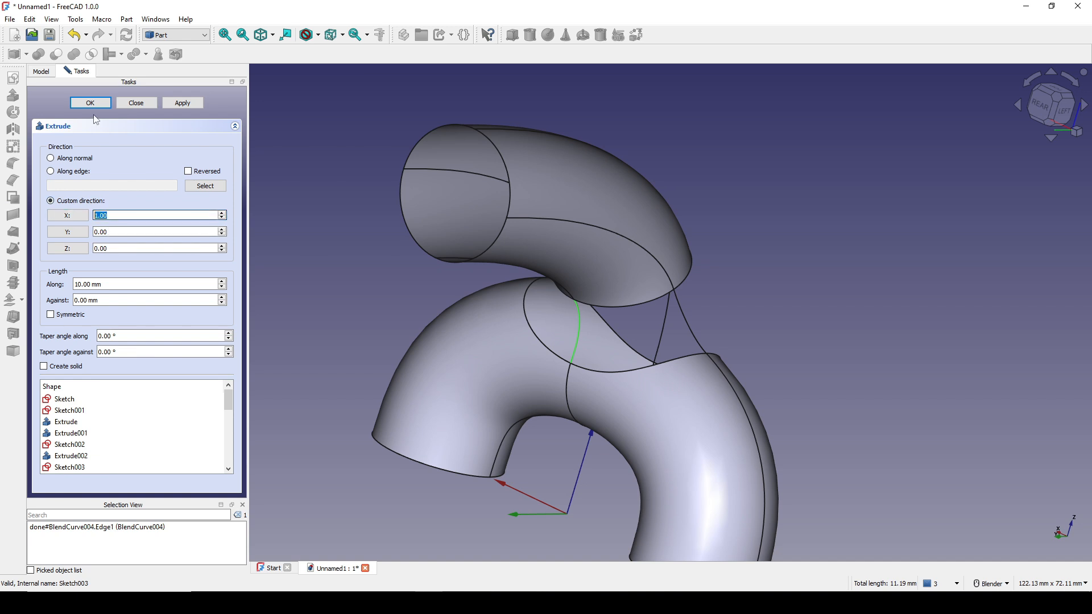
pyautogui.click(92, 106)
# Extrude BlendCurve002 10 mm along the custom negative Y direction as a surface.
pyautogui.moveTo(630, 337); pyautogui.dragTo(599, 351, button='middle')
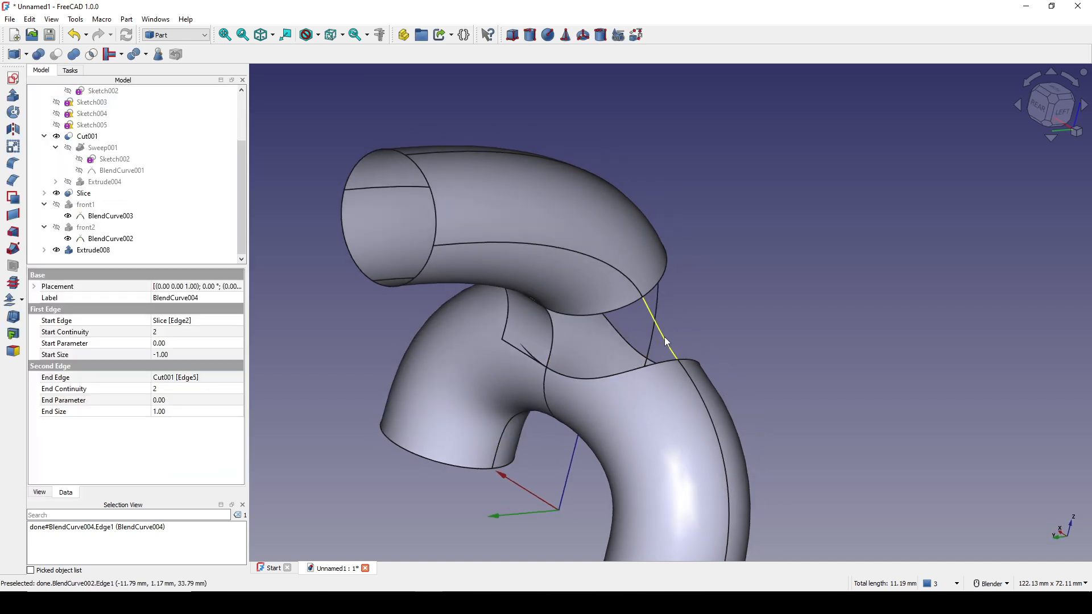
pyautogui.click(664, 337)
pyautogui.keyDown('shift'); pyautogui.moveTo(666, 342); pyautogui.dragTo(653, 390, button='middle'); pyautogui.keyUp('shift')
pyautogui.click(12, 95)
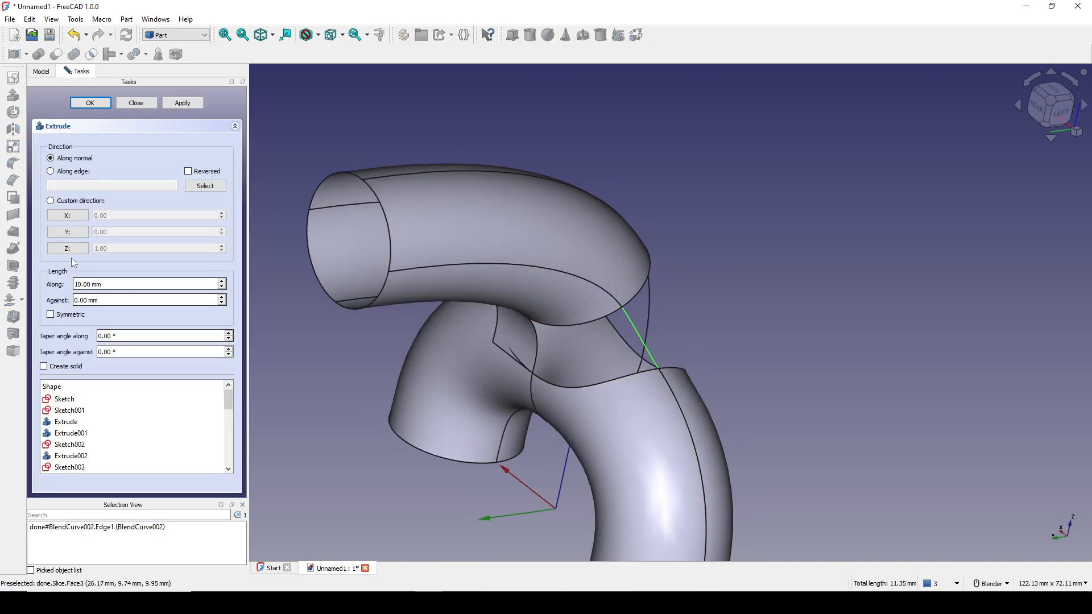
pyautogui.click(79, 235)
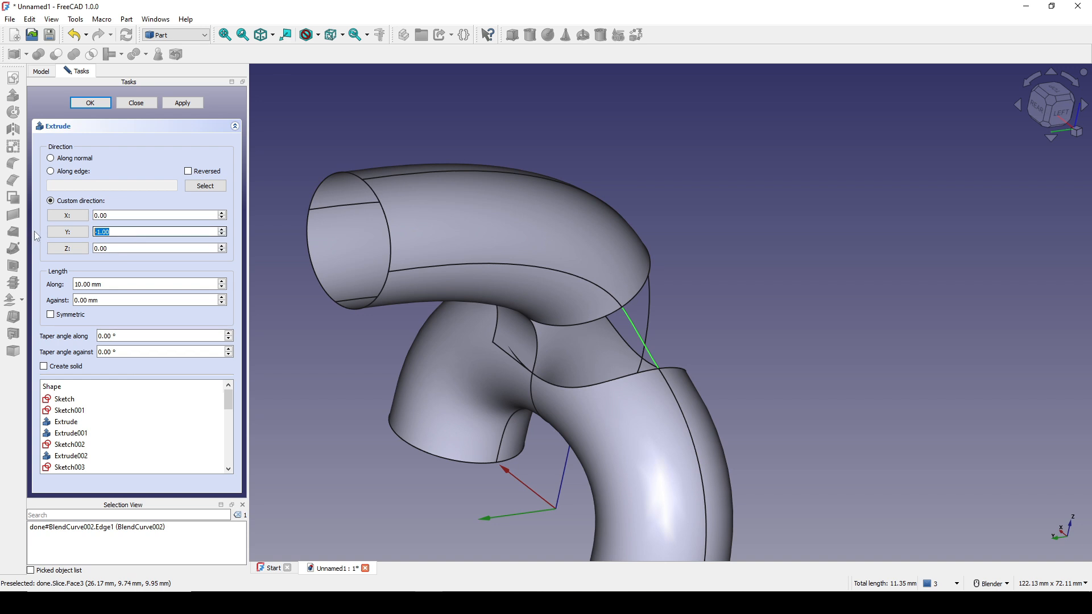
pyautogui.click(89, 102)
# Rename the surface extruded from BlendCurve004 as back1.
pyautogui.moveTo(717, 319); pyautogui.dragTo(755, 295, button='middle')
pyautogui.click(755, 294)
pyautogui.scroll(1, 715, 350)
pyautogui.moveTo(715, 350); pyautogui.dragTo(713, 340, button='middle')
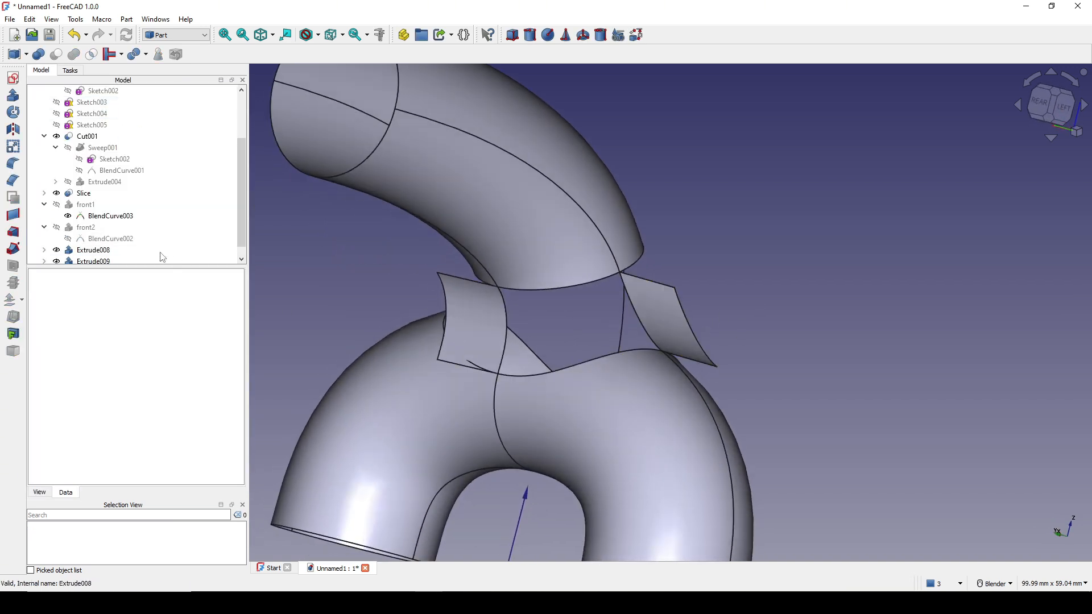
pyautogui.scroll(-1, 148, 256)
pyautogui.click(99, 239)
pyautogui.rightClick(99, 239)
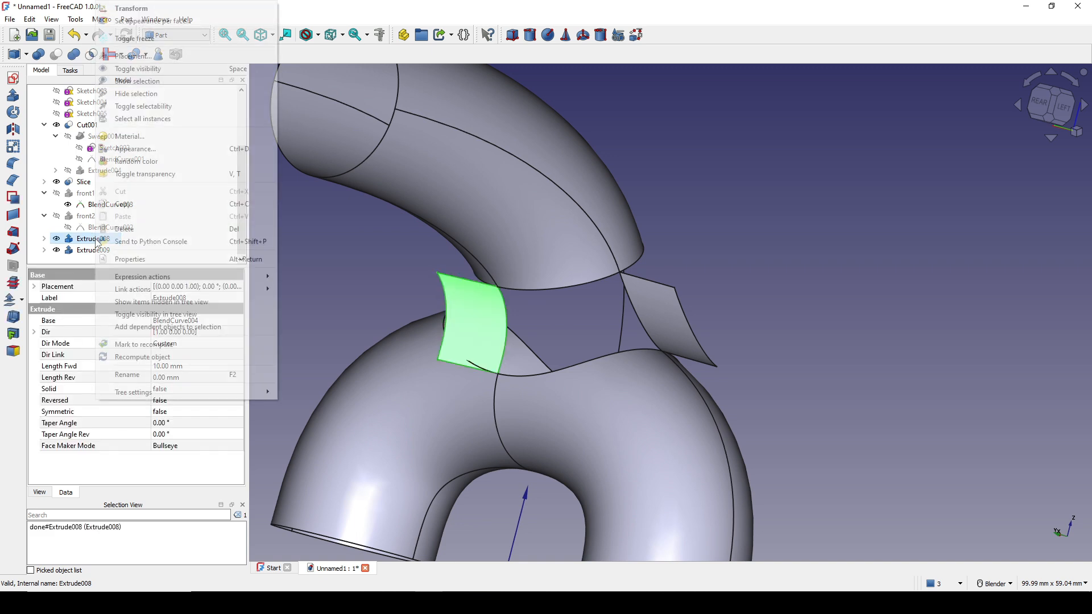
pyautogui.click(160, 372)
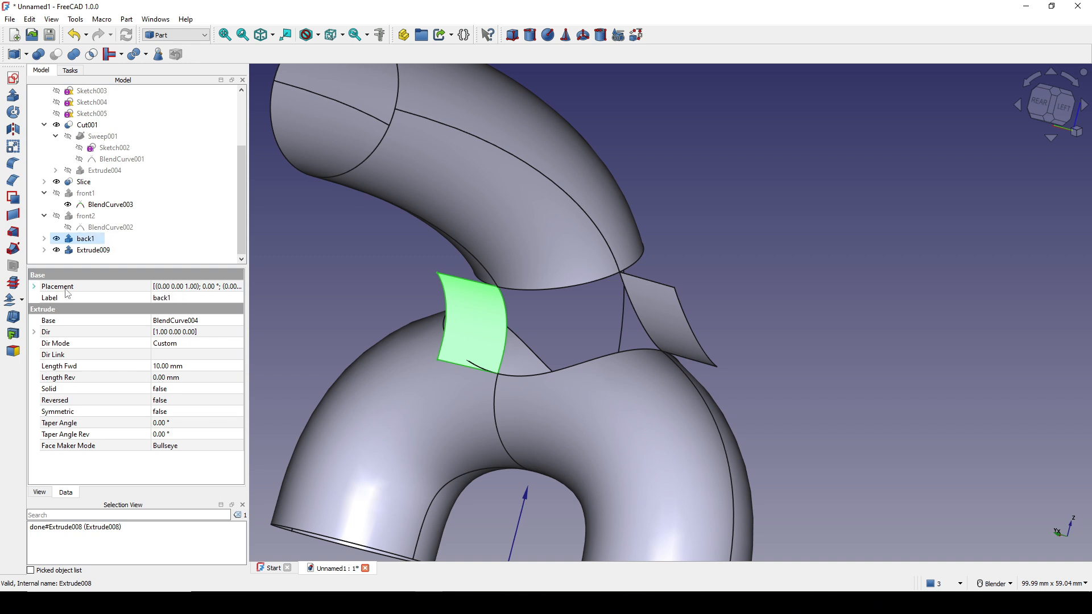
# Rename the surface extruded from BlendCurve002 in the negative Y direction as back2.
pyautogui.click(94, 250)
pyautogui.rightClick(94, 250)
pyautogui.click(140, 373)
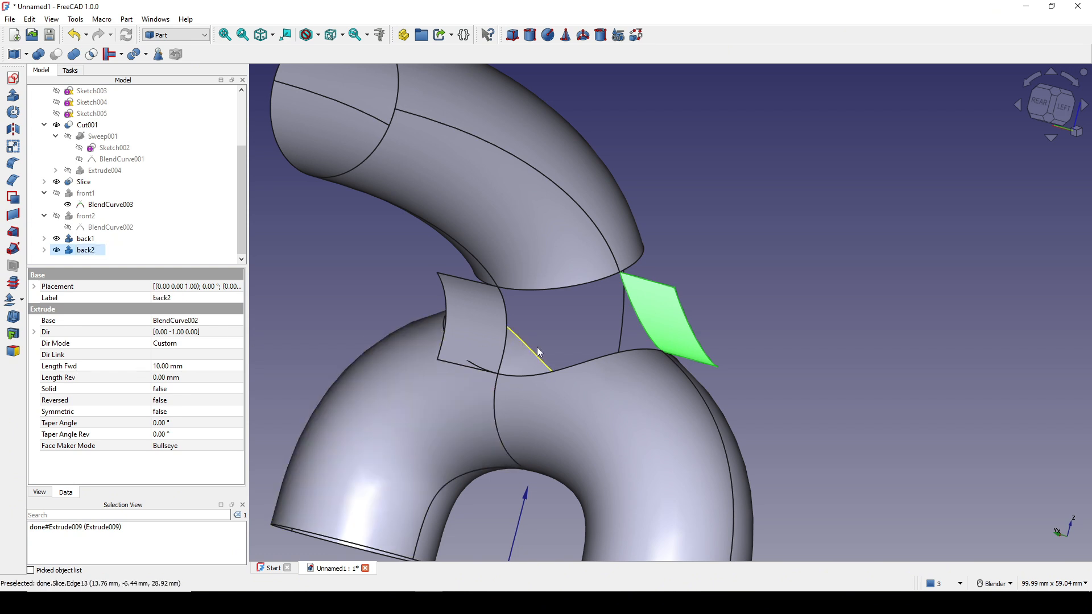
# Expand back1 and back2 in the model tree and hide BlendCurve003 under front1.
pyautogui.moveTo(659, 341); pyautogui.dragTo(731, 354, button='middle')
pyautogui.click(597, 316)
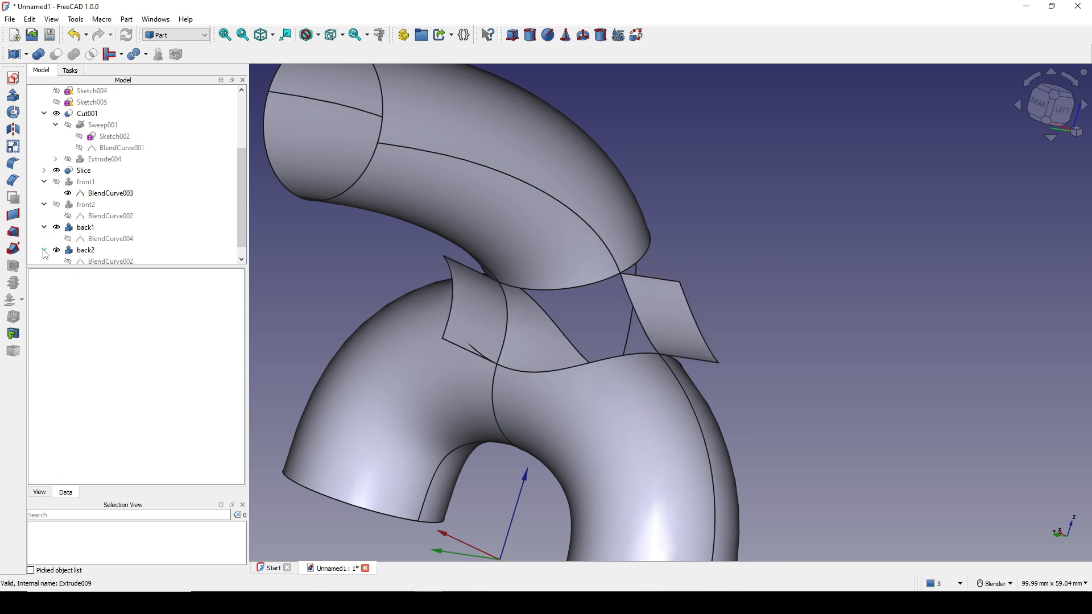
pyautogui.click(44, 261)
pyautogui.click(110, 182)
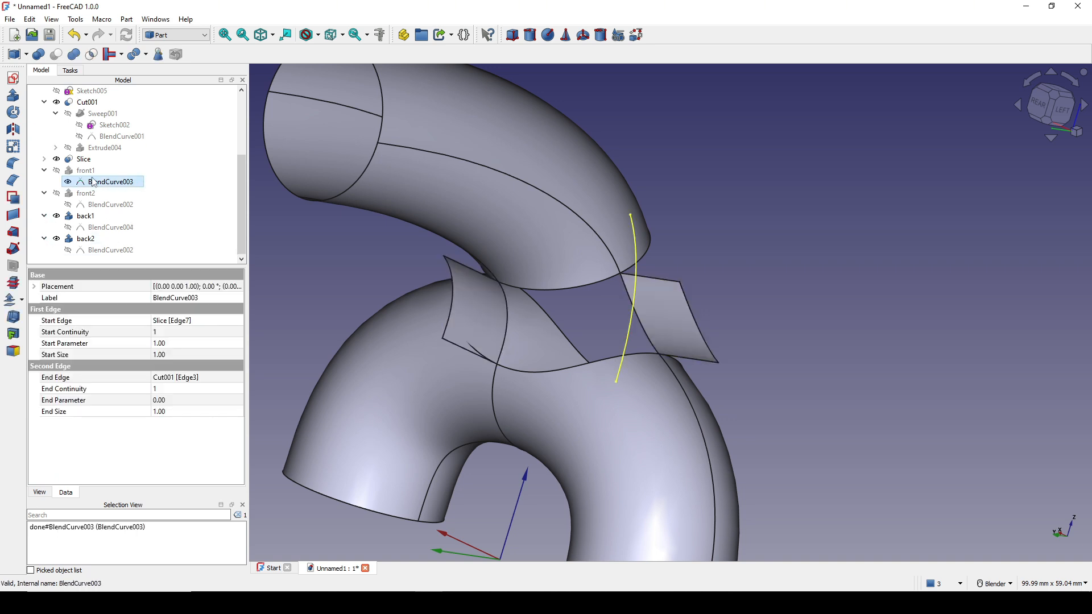
pyautogui.press('space')
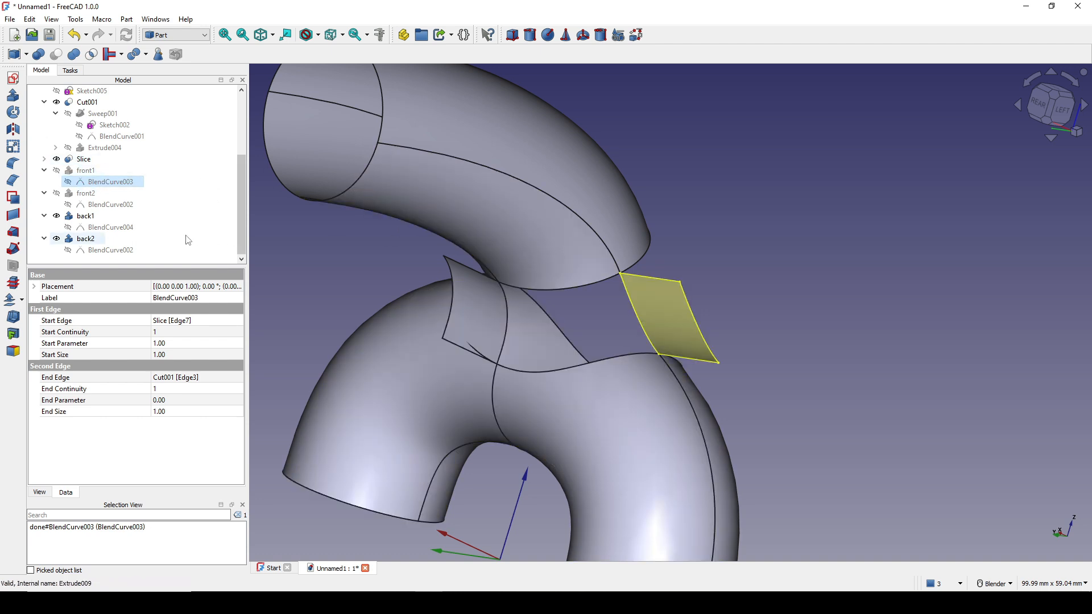
pyautogui.moveTo(575, 335); pyautogui.dragTo(604, 340, button='middle')
pyautogui.click(704, 300)
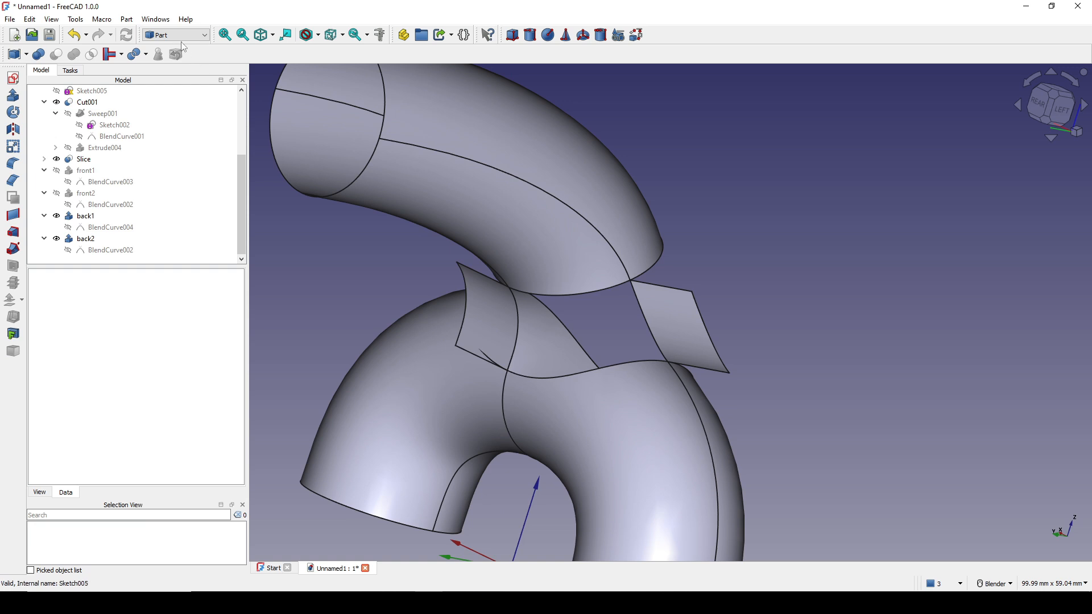
# Start a Filling in the Surface workbench with boundary edges Cut001.Edge12, back1.Edge3, Slice.Edge3 and back2.Edge3.
pyautogui.click(181, 40)
pyautogui.click(168, 82)
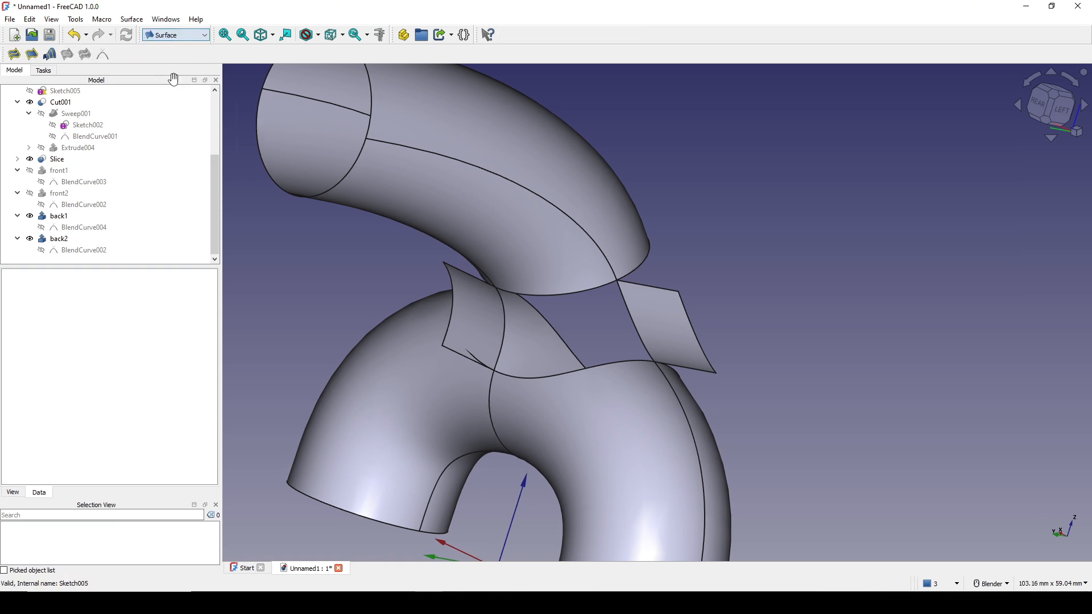
pyautogui.click(14, 55)
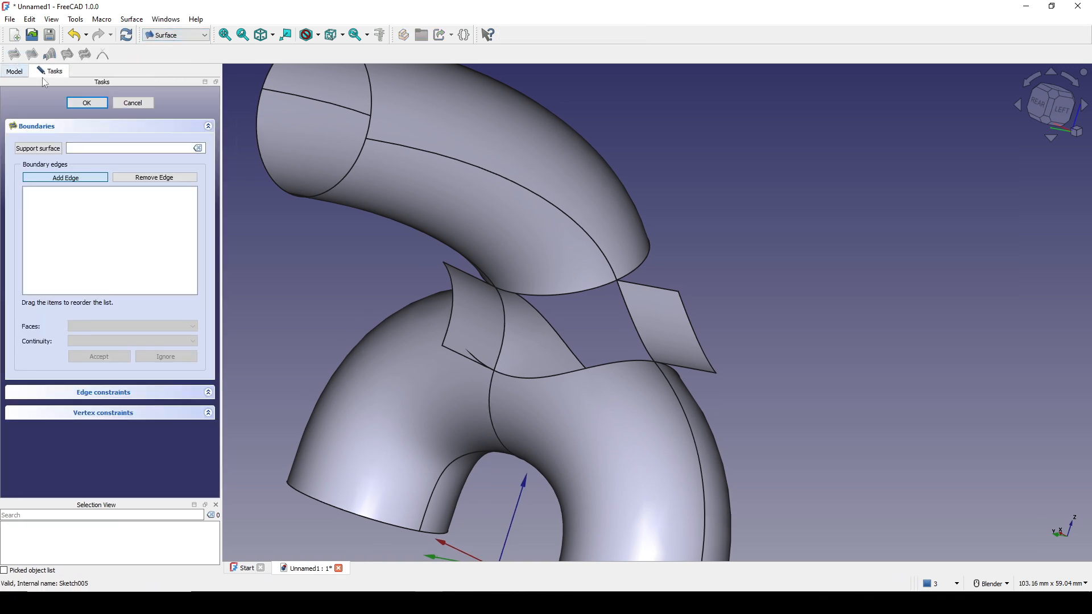
pyautogui.click(569, 295)
pyautogui.click(503, 322)
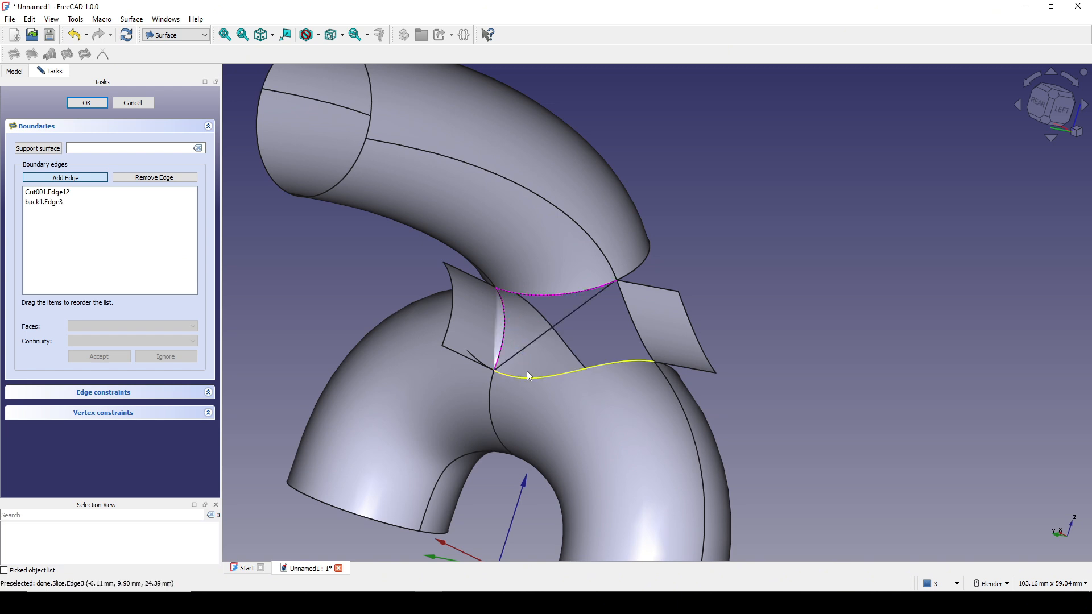
pyautogui.click(527, 371)
pyautogui.moveTo(621, 336); pyautogui.dragTo(695, 339, button='middle')
pyautogui.click(654, 325)
# Constrain boundary edge Cut001.Edge12 to its adjacent Face4 with first-order continuity.
pyautogui.doubleClick(47, 192)
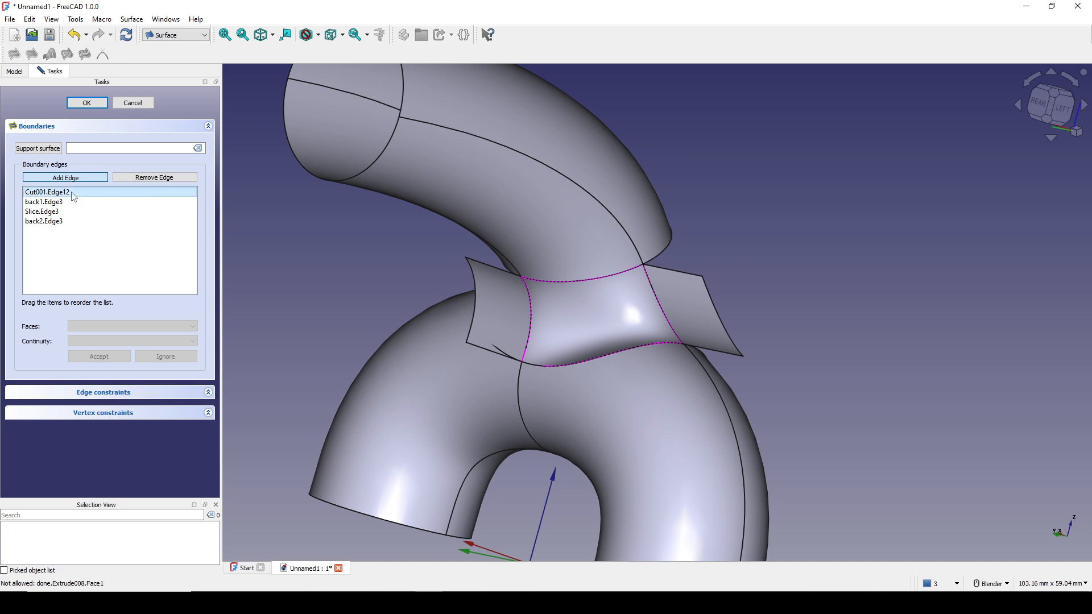
pyautogui.click(137, 328)
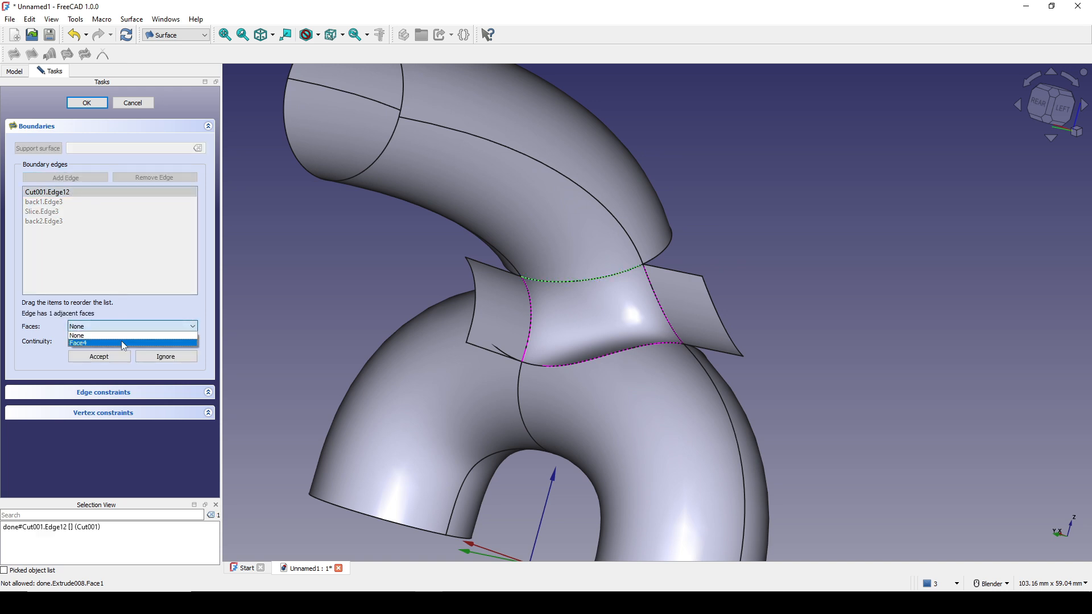
pyautogui.click(121, 341)
pyautogui.click(121, 341)
pyautogui.click(111, 353)
pyautogui.click(108, 355)
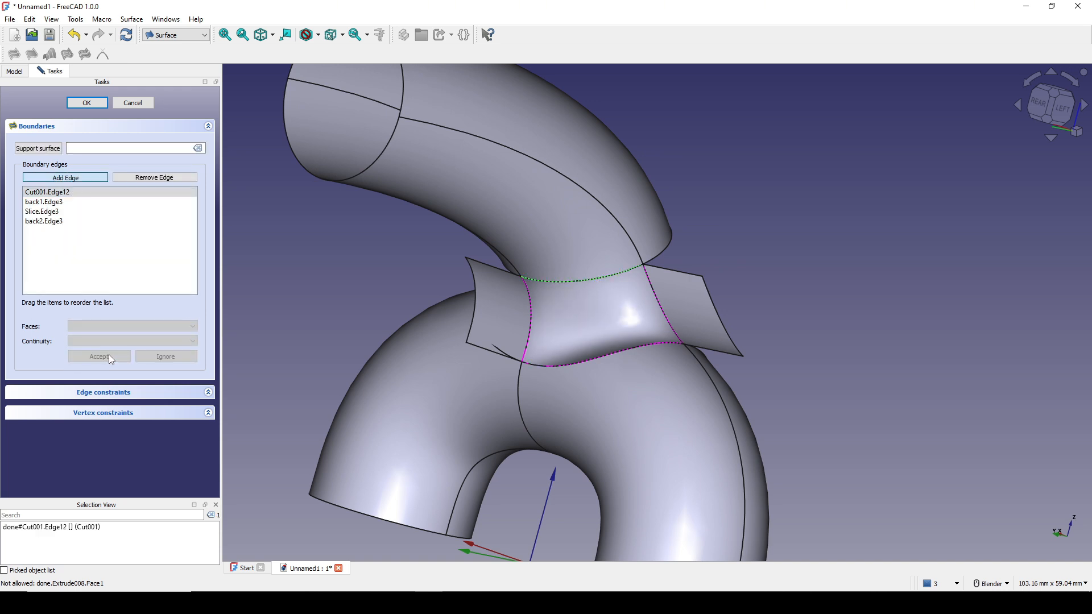
# Constrain boundary edge back1.Edge3 to its adjacent Face1 with first-order continuity.
pyautogui.doubleClick(74, 205)
pyautogui.click(109, 327)
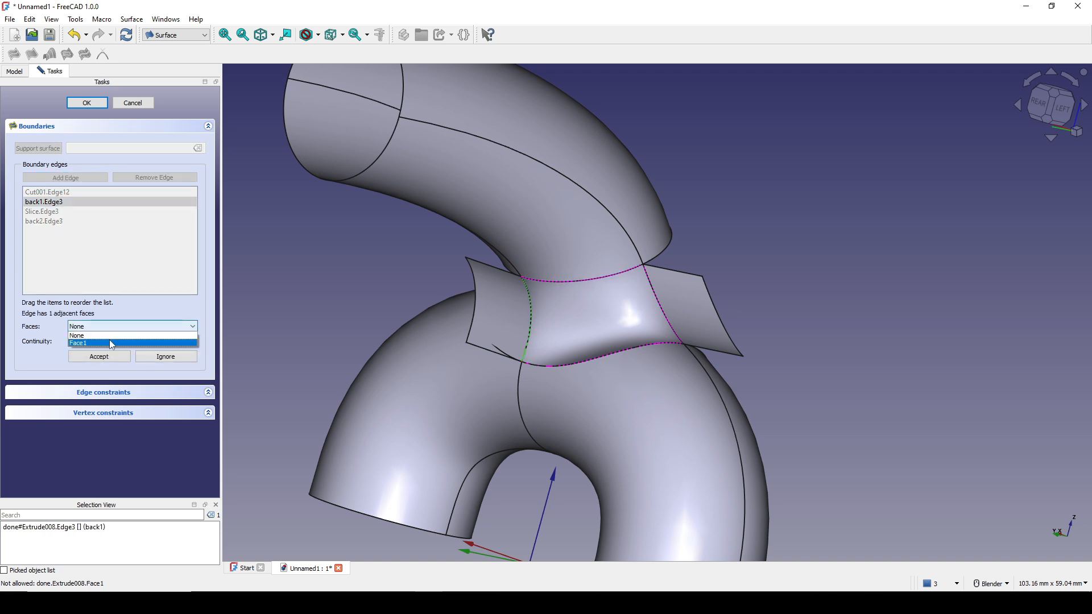
pyautogui.click(109, 341)
pyautogui.click(108, 341)
pyautogui.click(107, 358)
pyautogui.click(106, 357)
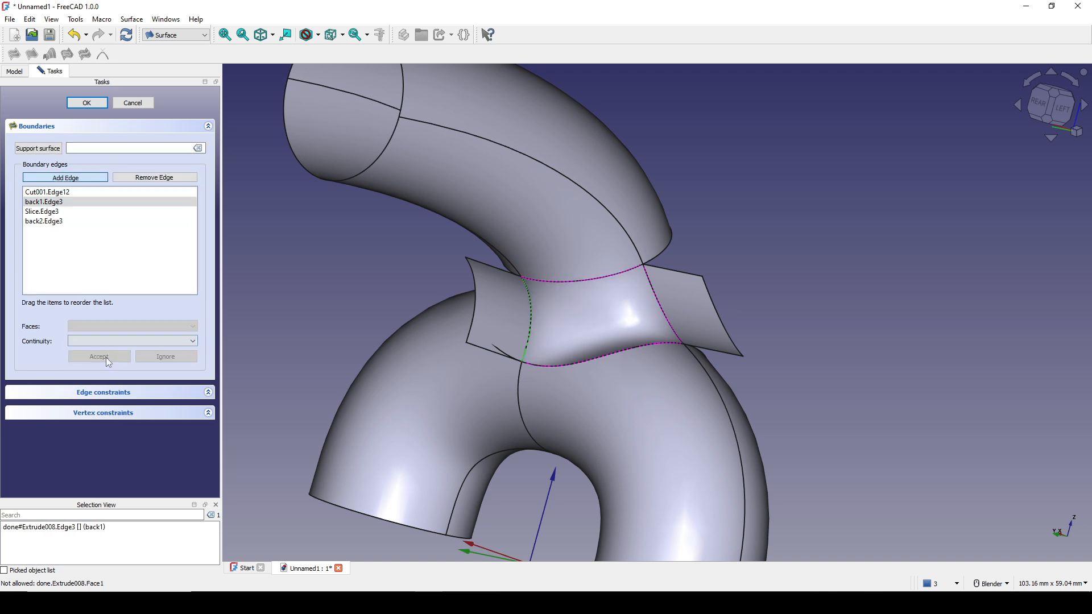
# Constrain boundary edge Slice.Edge3 to its adjacent Face1 with first-order continuity.
pyautogui.doubleClick(70, 213)
pyautogui.click(119, 326)
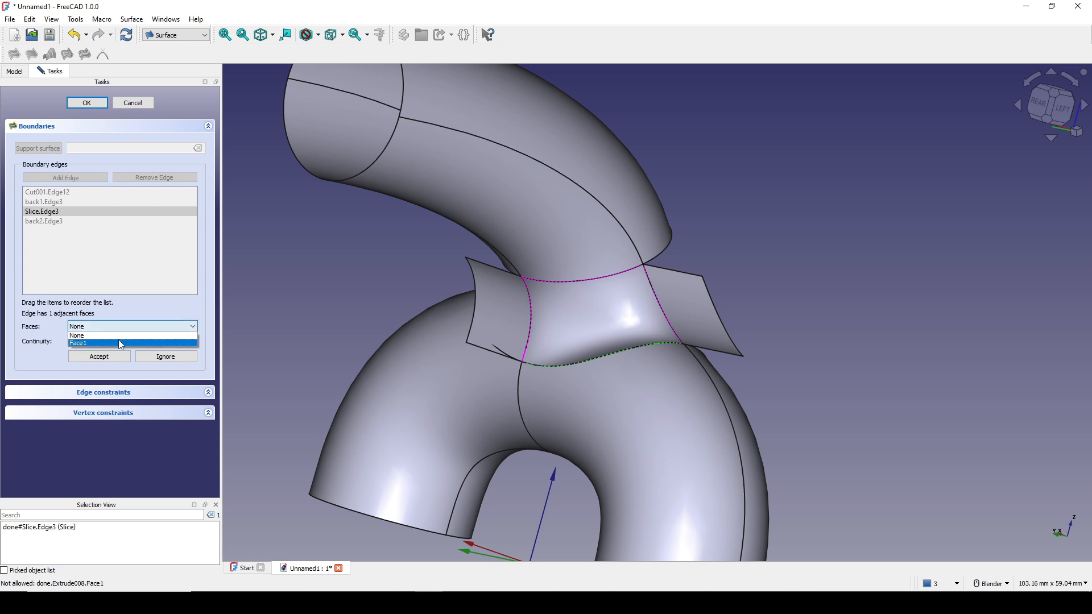
pyautogui.click(118, 339)
pyautogui.click(118, 341)
pyautogui.click(112, 357)
pyautogui.click(108, 356)
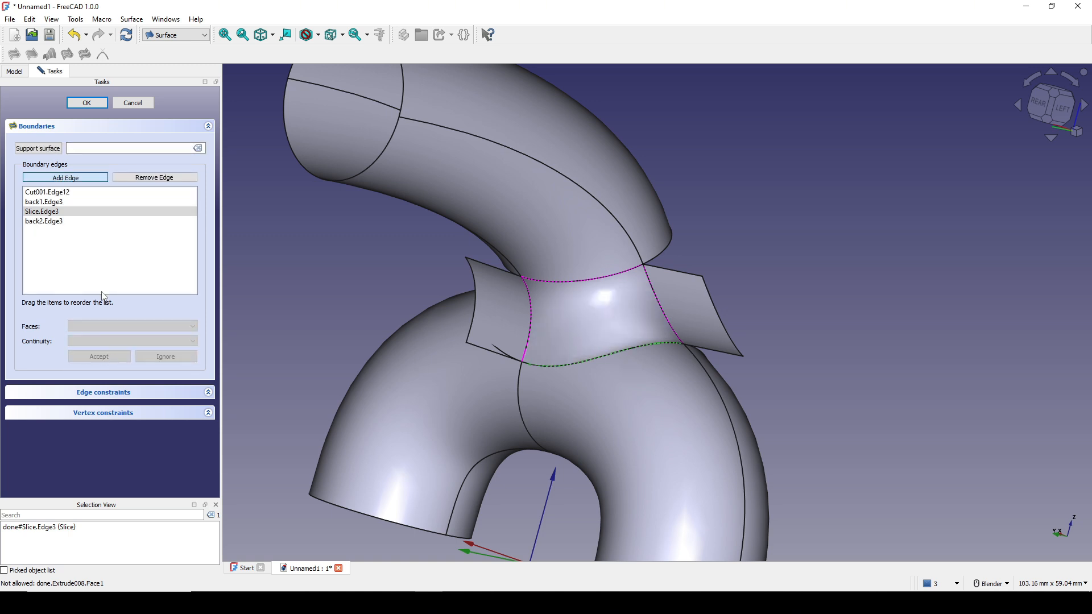
# Constrain boundary edge back2.Edge3 to its adjacent Face1 with first-order continuity and create the back filling surface.
pyautogui.doubleClick(80, 221)
pyautogui.click(119, 327)
pyautogui.click(111, 339)
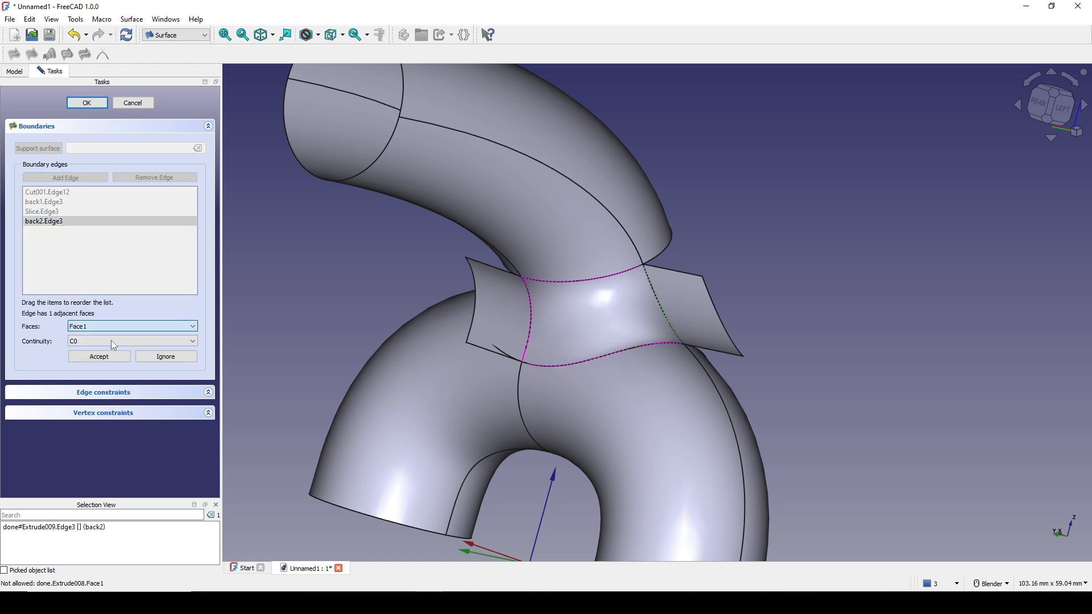
pyautogui.click(111, 340)
pyautogui.click(109, 357)
pyautogui.click(109, 357)
pyautogui.moveTo(633, 381); pyautogui.dragTo(555, 375, button='middle')
pyautogui.click(87, 103)
pyautogui.scroll(-3, 499, 312)
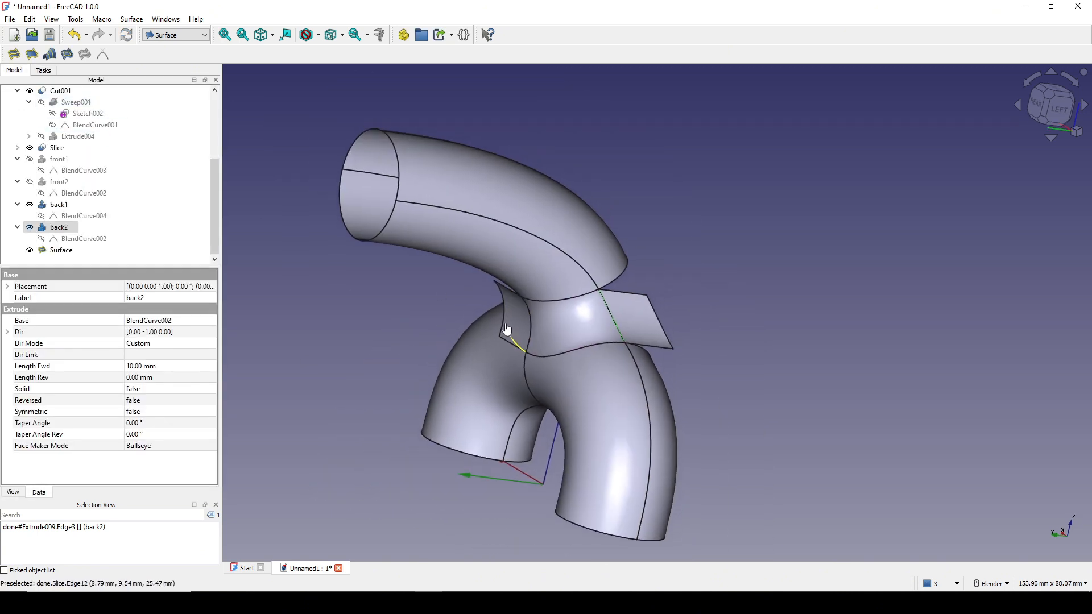
# Hide the back1 and back2 helper surfaces and show front1 and front2.
pyautogui.click(57, 205)
pyautogui.keyDown('ctrl'); pyautogui.click(59, 228); pyautogui.keyUp('ctrl')
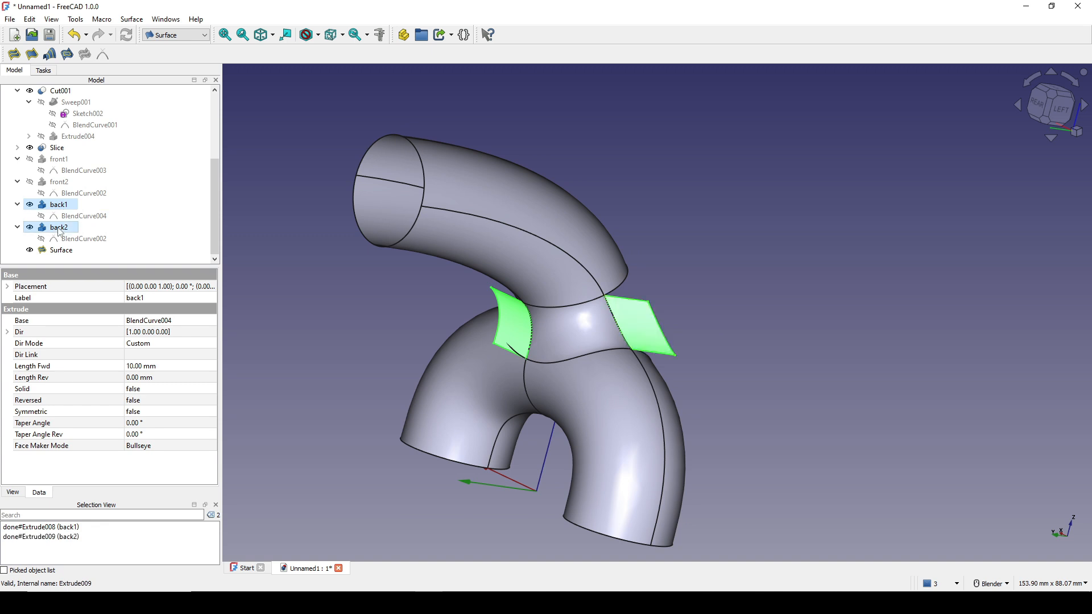
pyautogui.press('space')
pyautogui.click(59, 182)
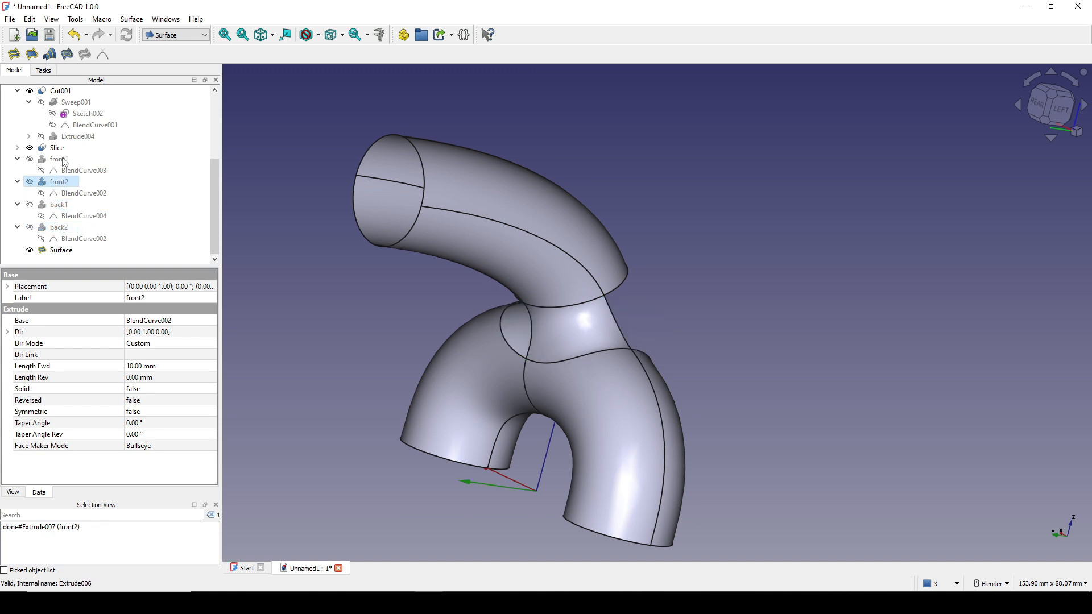
pyautogui.keyDown('ctrl'); pyautogui.click(59, 160); pyautogui.keyUp('ctrl')
pyautogui.press('space')
# Hide the filled back surface to expose the open front gap.
pyautogui.scroll(2, 502, 332)
pyautogui.moveTo(503, 332); pyautogui.dragTo(467, 342, button='middle')
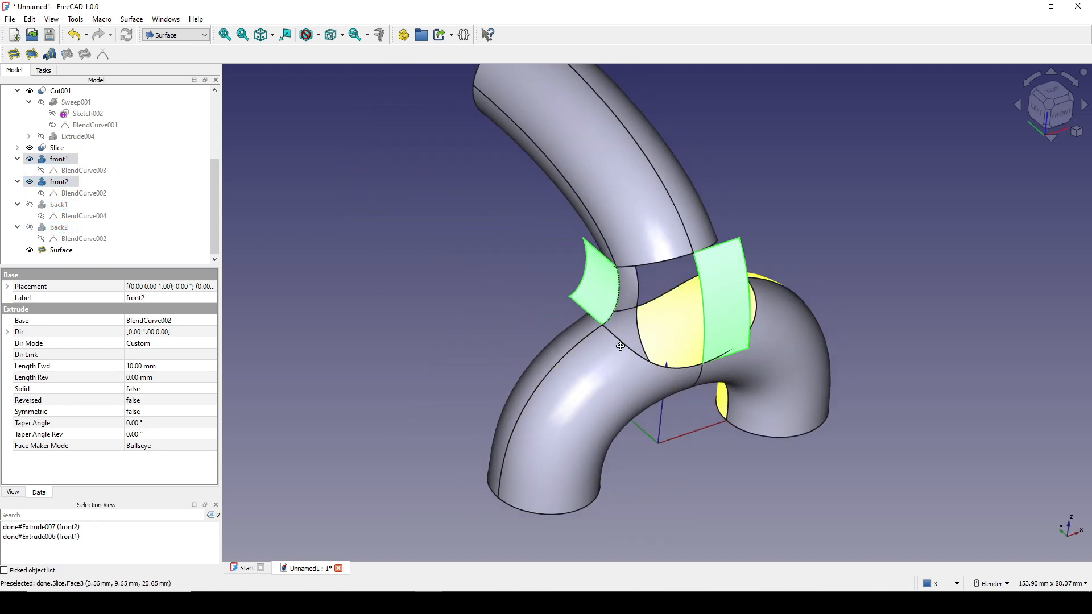
pyautogui.scroll(1, 623, 344)
pyautogui.moveTo(622, 343); pyautogui.dragTo(546, 245, button='middle')
pyautogui.click(60, 250)
pyautogui.press('space')
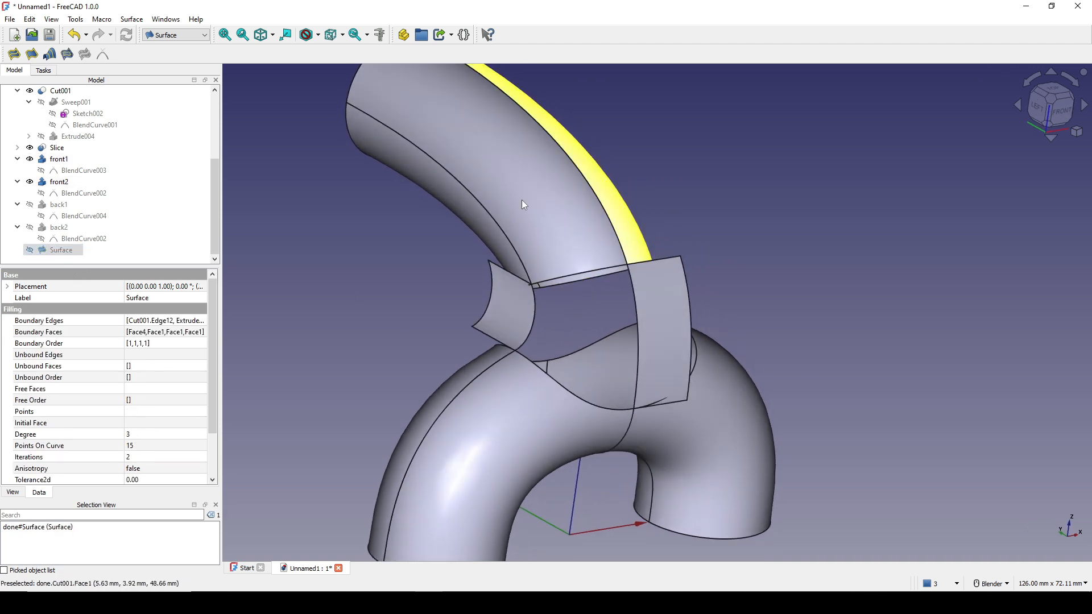
# Start a second Filling with boundary edges Cut001.Edge10, front2.Edge3, Slice.Edge6 and front1.Edge3.
pyautogui.click(14, 54)
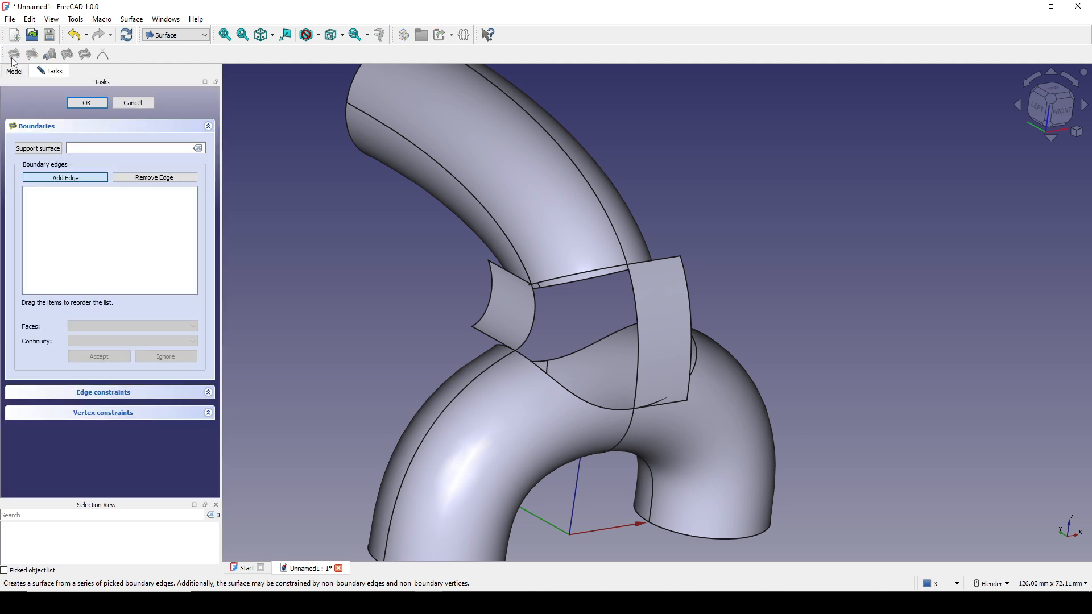
pyautogui.click(588, 274)
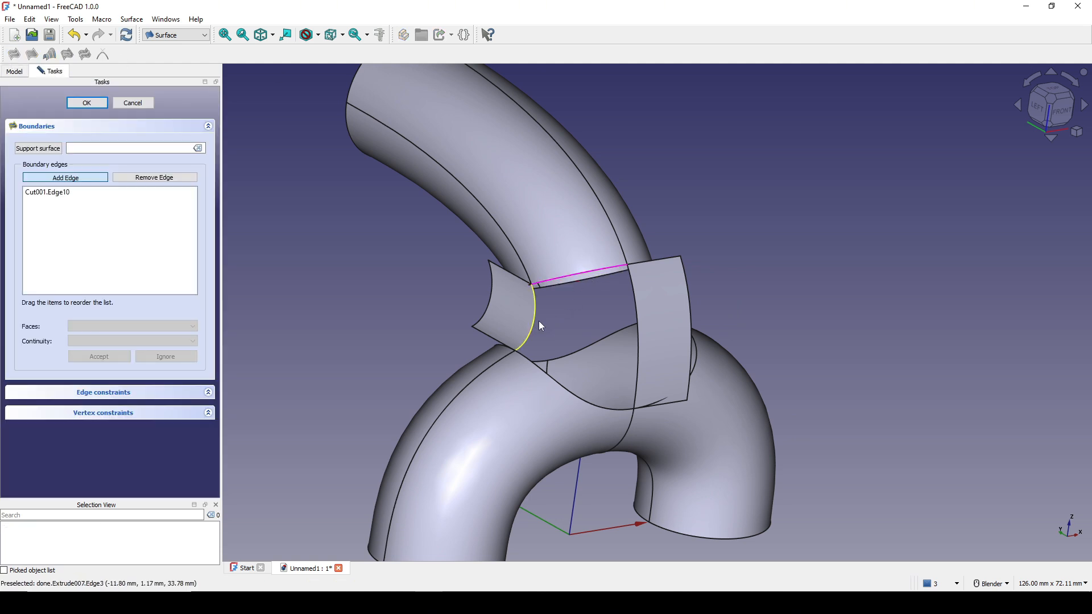
pyautogui.click(535, 319)
pyautogui.click(563, 385)
pyautogui.click(632, 361)
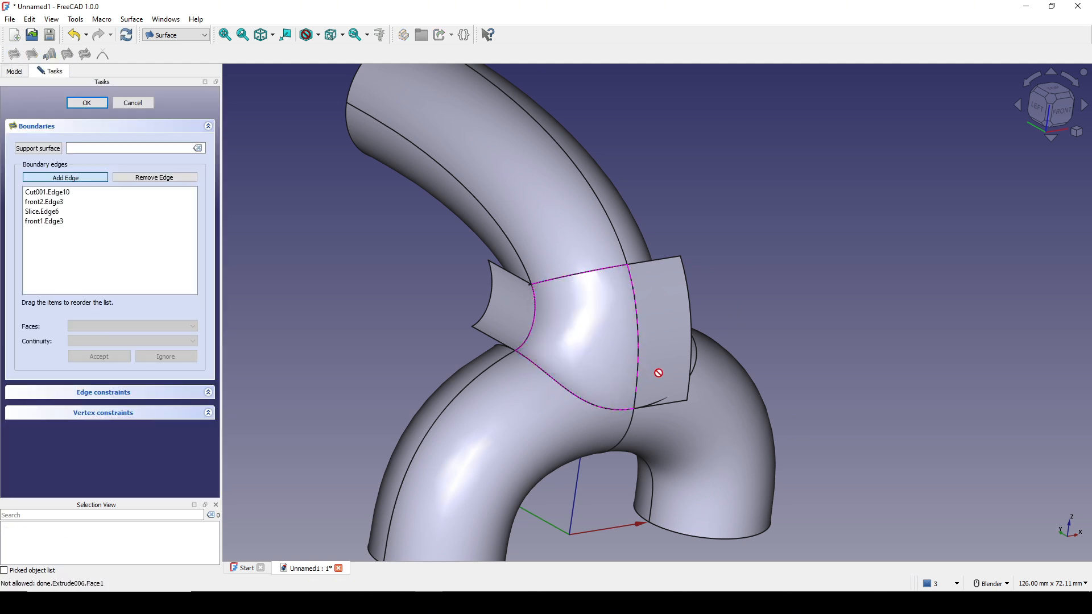
# Constrain boundary edge Cut001.Edge10 to its adjacent Face3 with G1 continuity.
pyautogui.moveTo(631, 362); pyautogui.dragTo(350, 290, button='middle')
pyautogui.click(67, 197)
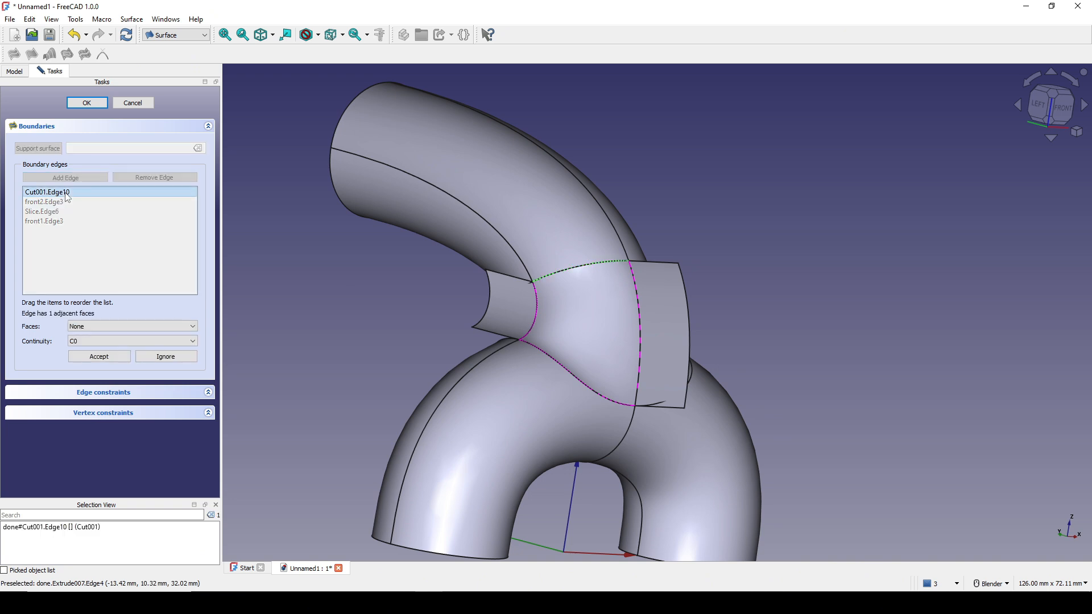
pyautogui.click(131, 326)
pyautogui.click(131, 342)
pyautogui.click(124, 342)
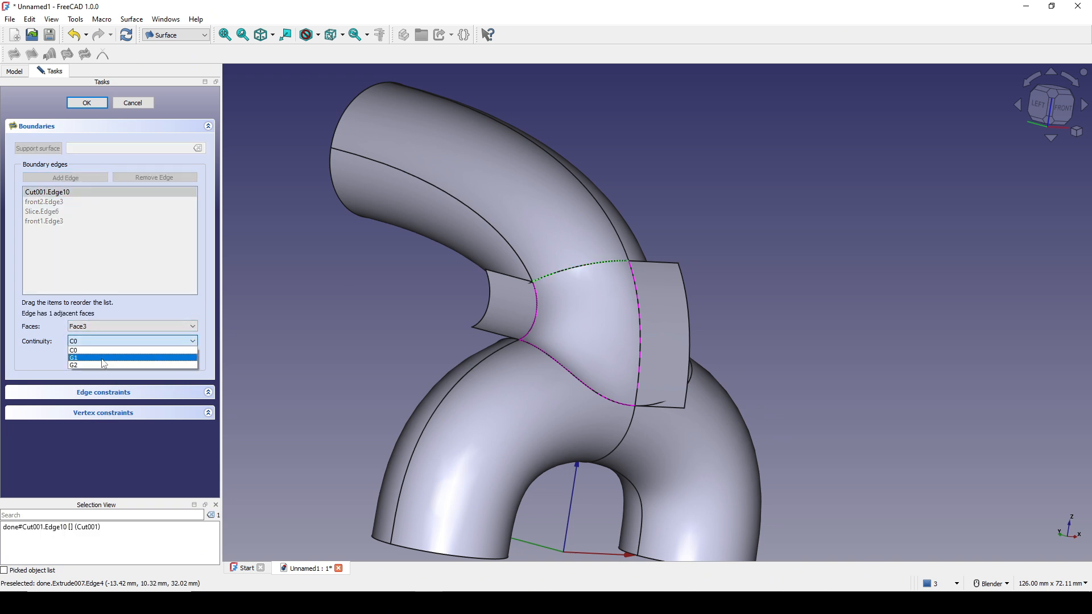
pyautogui.click(125, 349)
pyautogui.click(100, 357)
# Constrain boundary edge front2.Edge3 to its adjacent Face1 with G1 continuity.
pyautogui.click(74, 203)
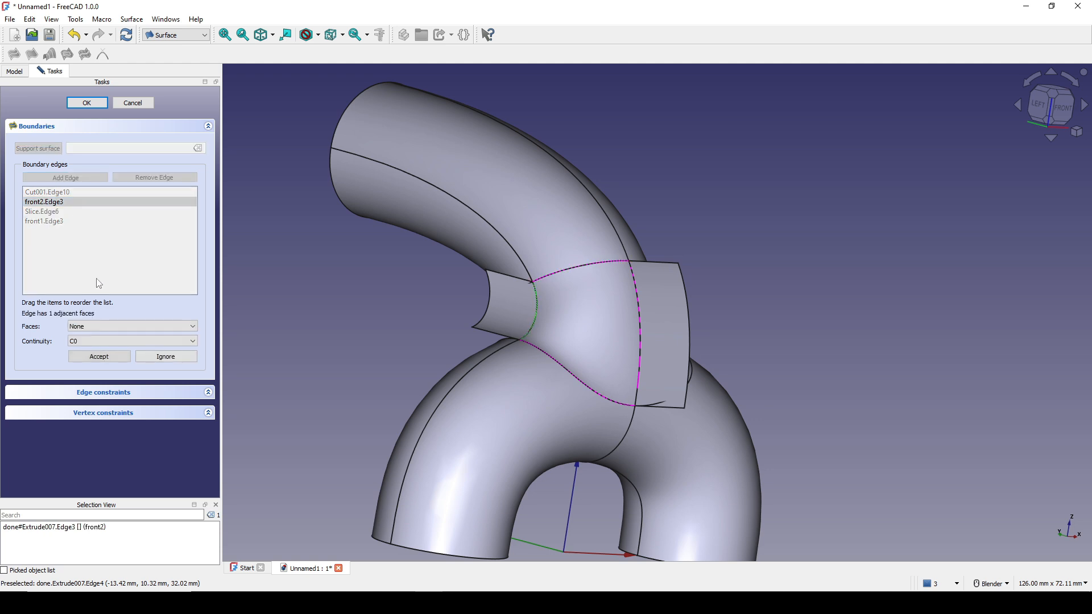
pyautogui.click(100, 341)
pyautogui.click(101, 358)
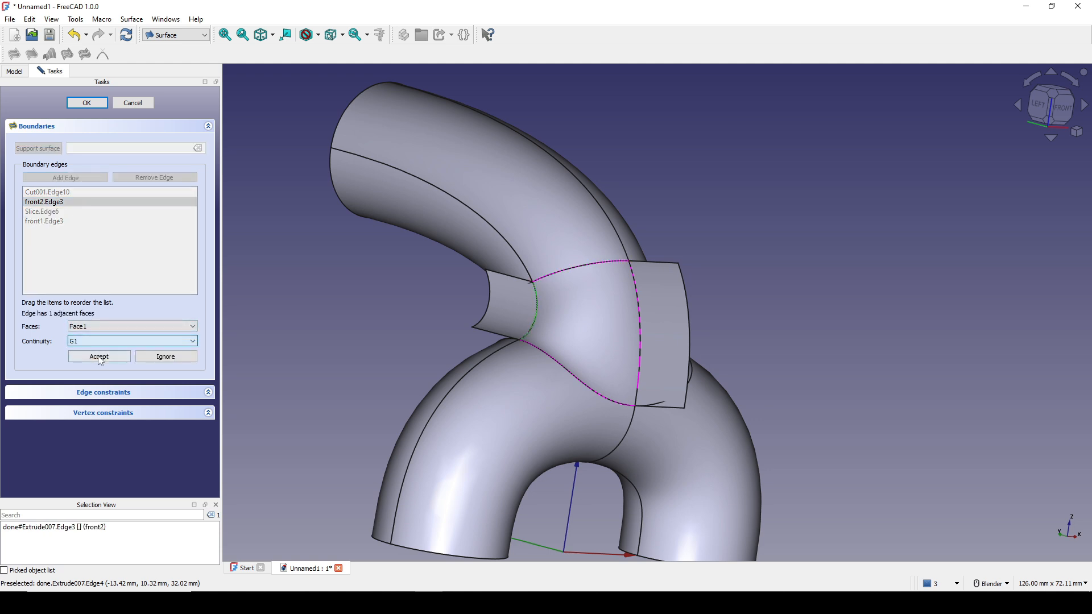
pyautogui.click(100, 356)
# Constrain boundary edge Slice.Edge6 to its adjacent face with G1 continuity.
pyautogui.click(64, 212)
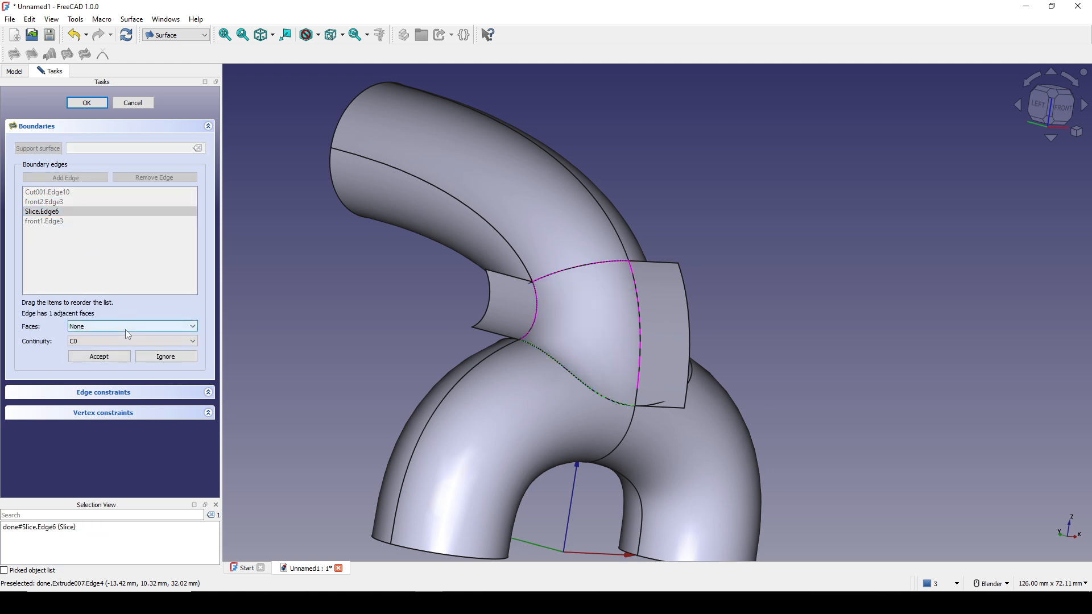
pyautogui.click(121, 343)
pyautogui.click(114, 358)
pyautogui.click(111, 359)
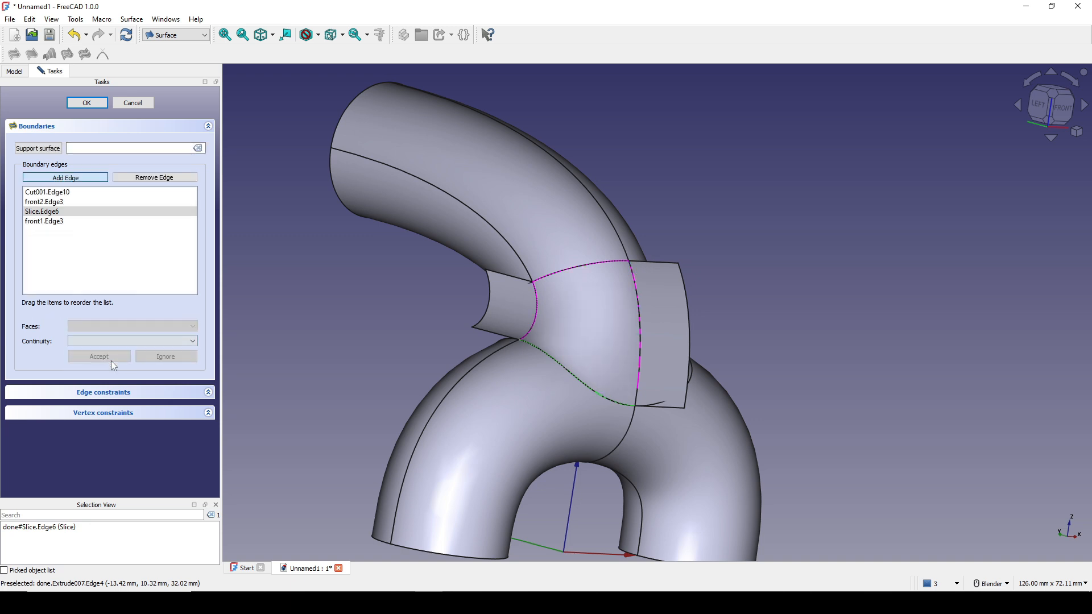
# Constrain boundary edge front1.Edge3 to its adjacent face with G1 continuity and create the front filling surface.
pyautogui.click(59, 222)
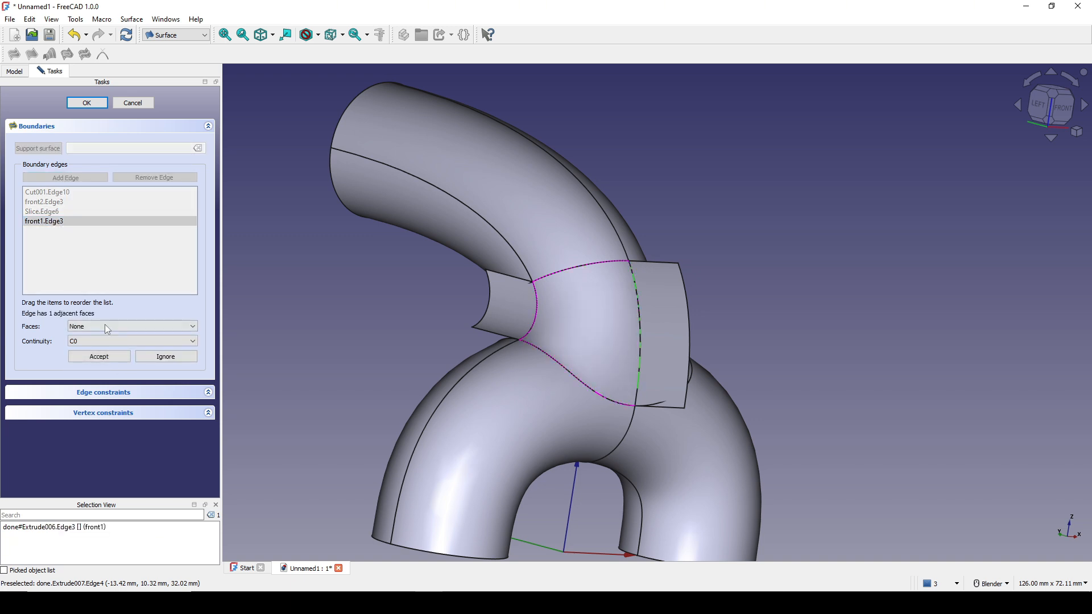
pyautogui.click(100, 340)
pyautogui.click(99, 358)
pyautogui.click(98, 356)
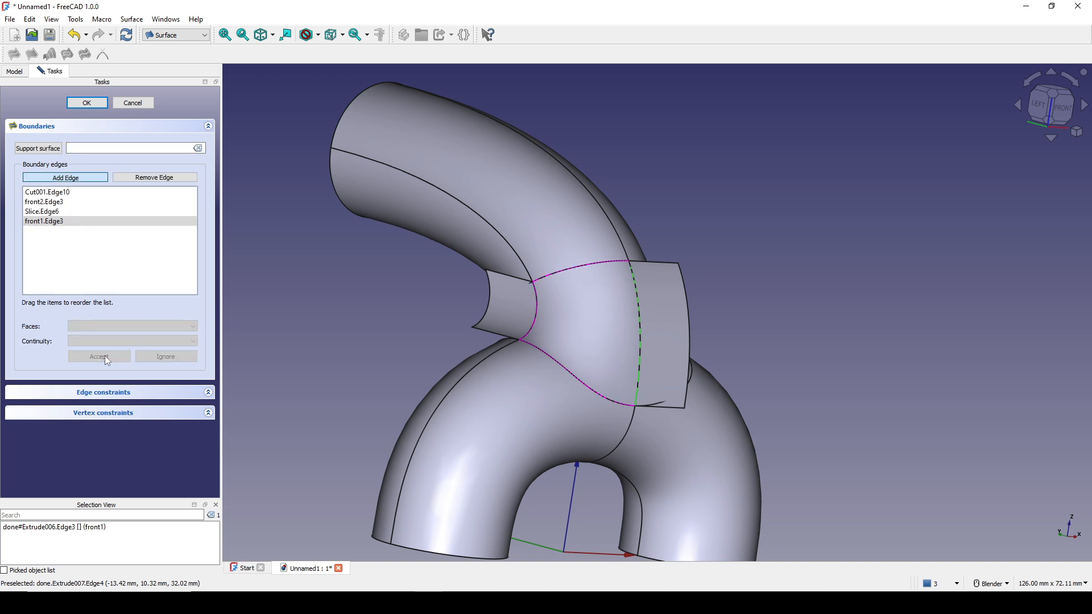
pyautogui.moveTo(500, 267); pyautogui.dragTo(505, 317, button='middle')
pyautogui.click(90, 105)
# Hide the front1 and front2 helper surfaces and show the back filling surface again.
pyautogui.scroll(-1, 377, 281)
pyautogui.keyDown('shift'); pyautogui.moveTo(377, 281); pyautogui.dragTo(366, 297, button='middle'); pyautogui.keyUp('shift')
pyautogui.click(468, 334)
pyautogui.keyDown('ctrl'); pyautogui.click(586, 345); pyautogui.keyUp('ctrl')
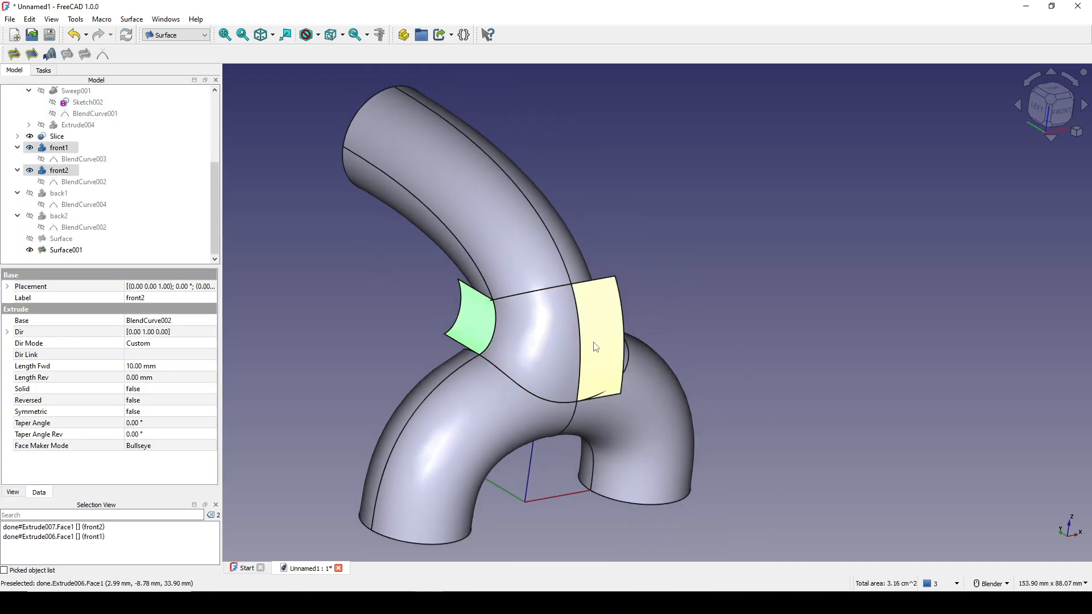
pyautogui.press('space')
pyautogui.click(60, 239)
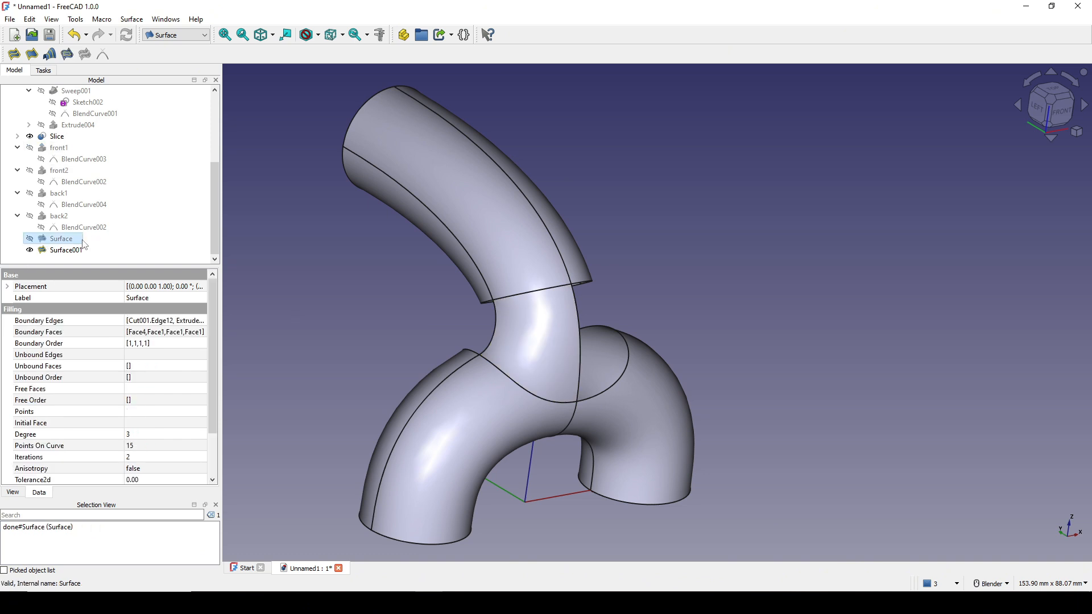
pyautogui.press('space')
pyautogui.moveTo(603, 364); pyautogui.dragTo(554, 334, button='middle')
pyautogui.click(704, 296)
pyautogui.keyDown('shift'); pyautogui.moveTo(686, 292); pyautogui.dragTo(660, 276, button='middle'); pyautogui.keyUp('shift')
pyautogui.moveTo(554, 307); pyautogui.dragTo(598, 285, button='middle')
pyautogui.moveTo(714, 333); pyautogui.dragTo(705, 273, button='middle')
# Mirror the front and back filling surfaces, Surface and Surface001, across the YZ plane in the Part workbench.
pyautogui.click(59, 239)
pyautogui.keyDown('ctrl'); pyautogui.click(67, 250); pyautogui.keyUp('ctrl')
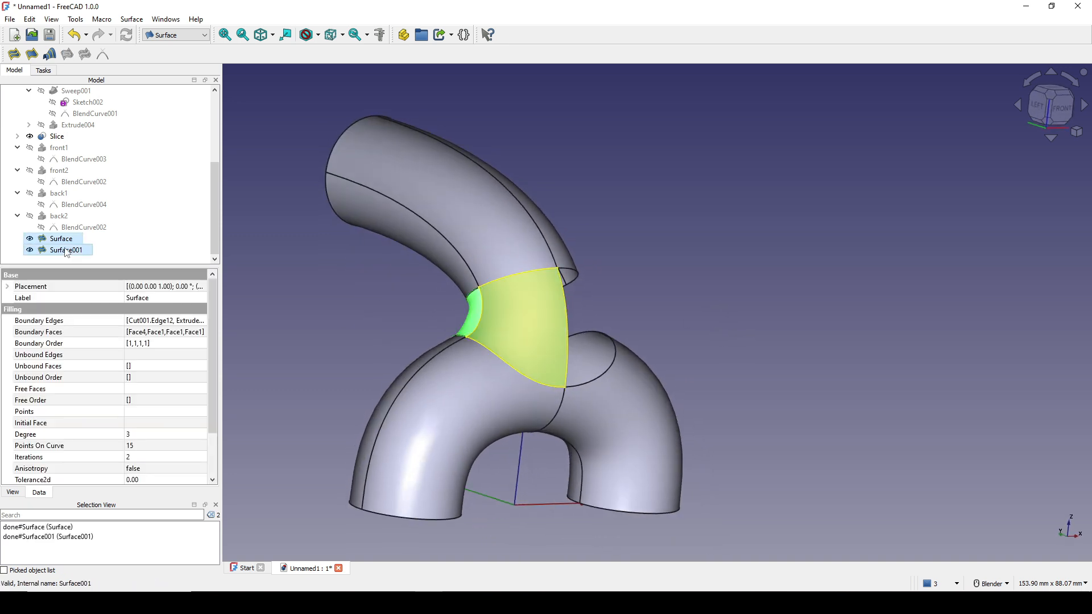
pyautogui.click(174, 35)
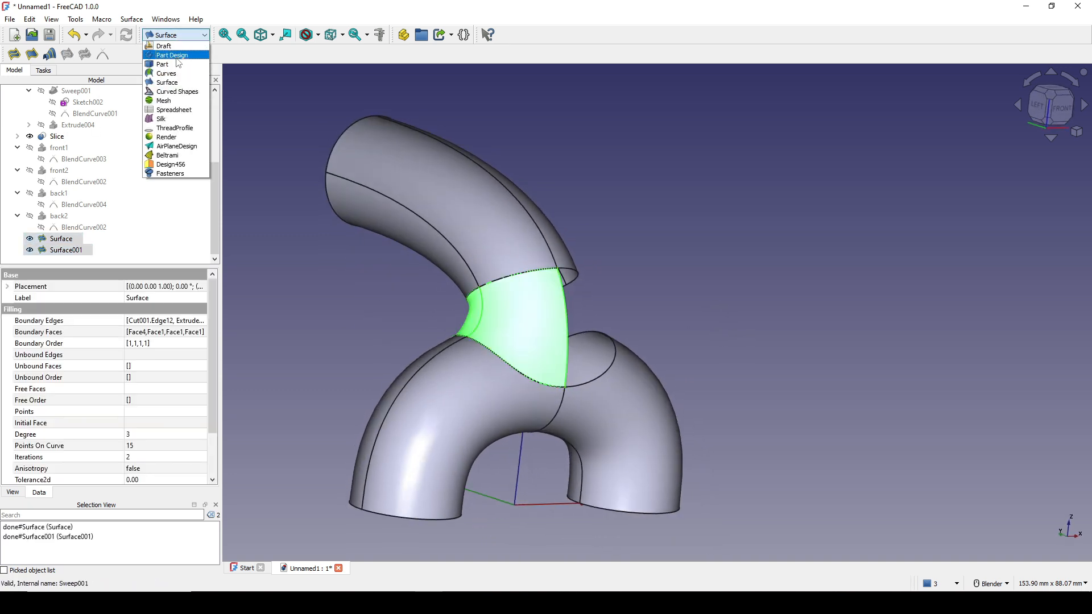
pyautogui.click(177, 65)
pyautogui.click(18, 132)
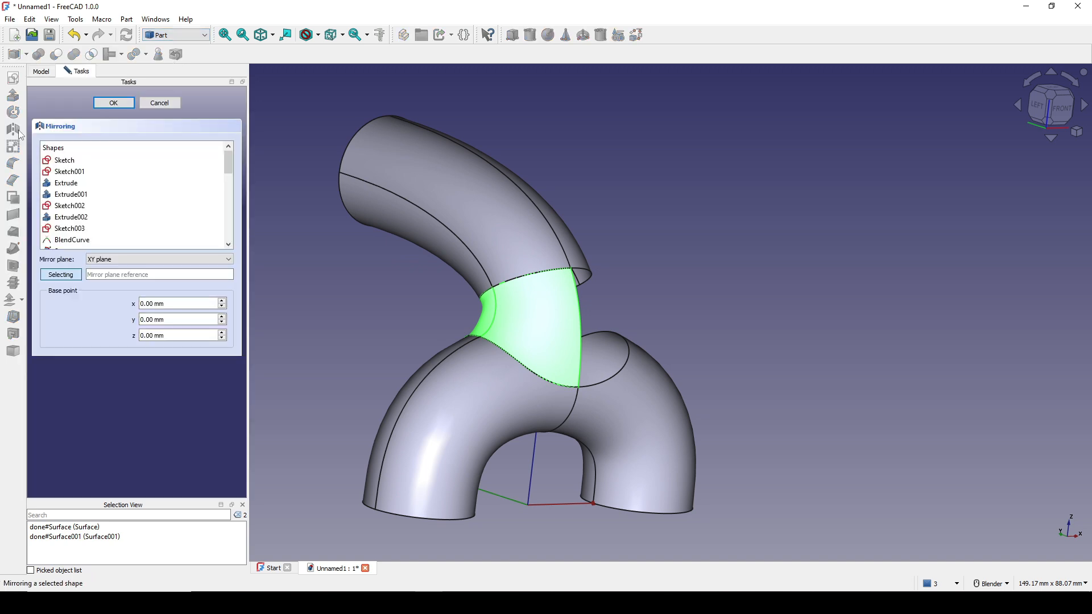
pyautogui.moveTo(527, 351); pyautogui.dragTo(544, 505, button='middle')
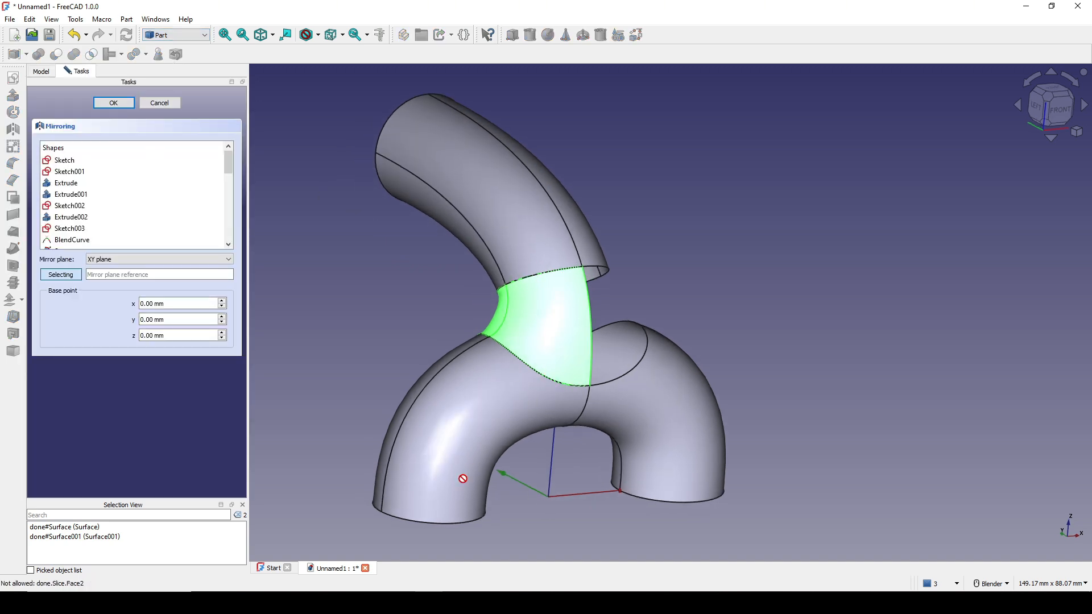
pyautogui.click(163, 259)
pyautogui.click(137, 283)
pyautogui.click(114, 103)
pyautogui.moveTo(639, 373); pyautogui.dragTo(694, 296, button='middle')
pyautogui.scroll(1, 694, 296)
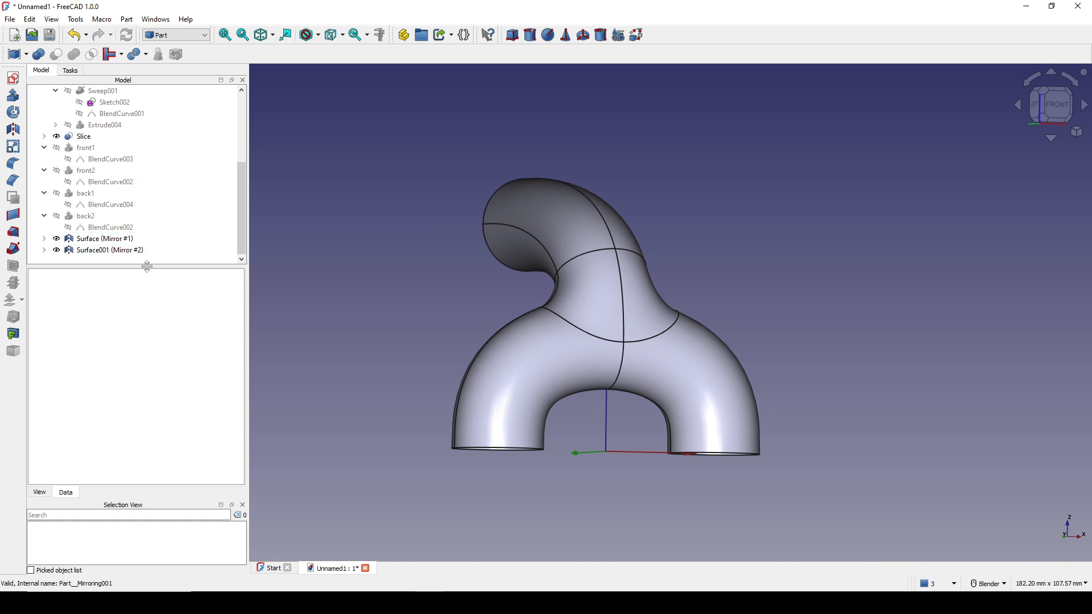
# Show the three straight pipe end extrusions Extrude, Extrude001 and Extrude002.
pyautogui.moveTo(147, 266); pyautogui.dragTo(147, 414)
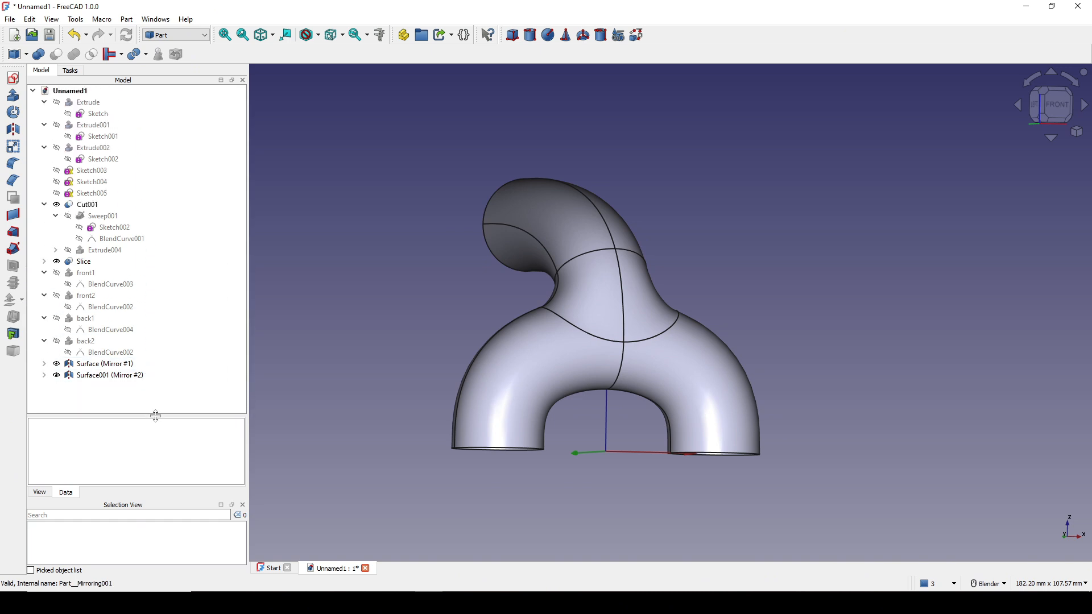
pyautogui.click(92, 148)
pyautogui.keyDown('ctrl'); pyautogui.click(91, 126); pyautogui.keyUp('ctrl')
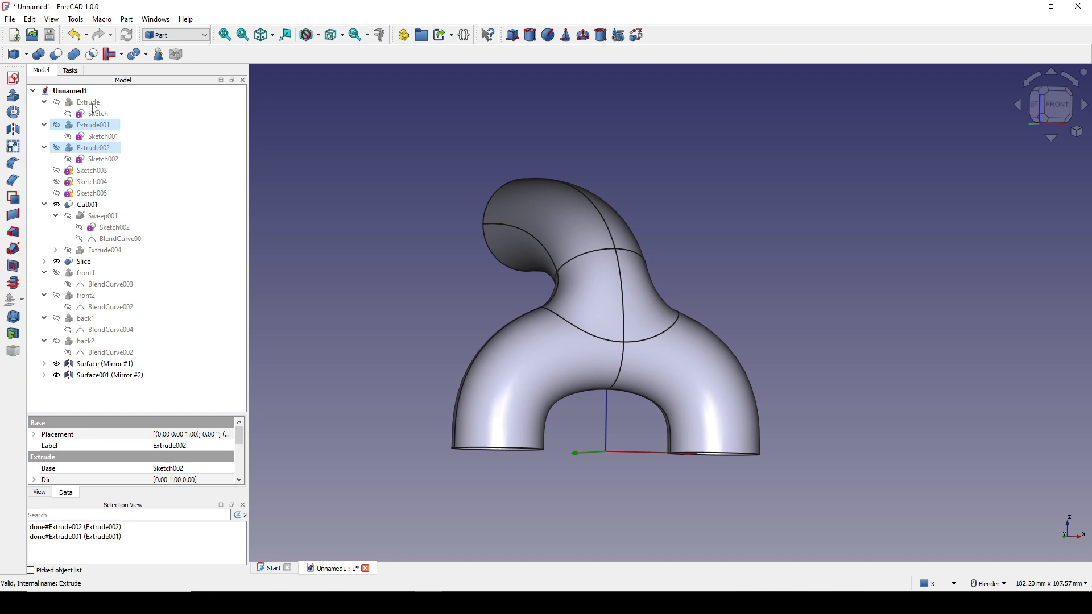
pyautogui.keyDown('ctrl'); pyautogui.click(88, 103); pyautogui.keyUp('ctrl')
pyautogui.press('space')
pyautogui.moveTo(540, 334); pyautogui.dragTo(643, 303, button='middle')
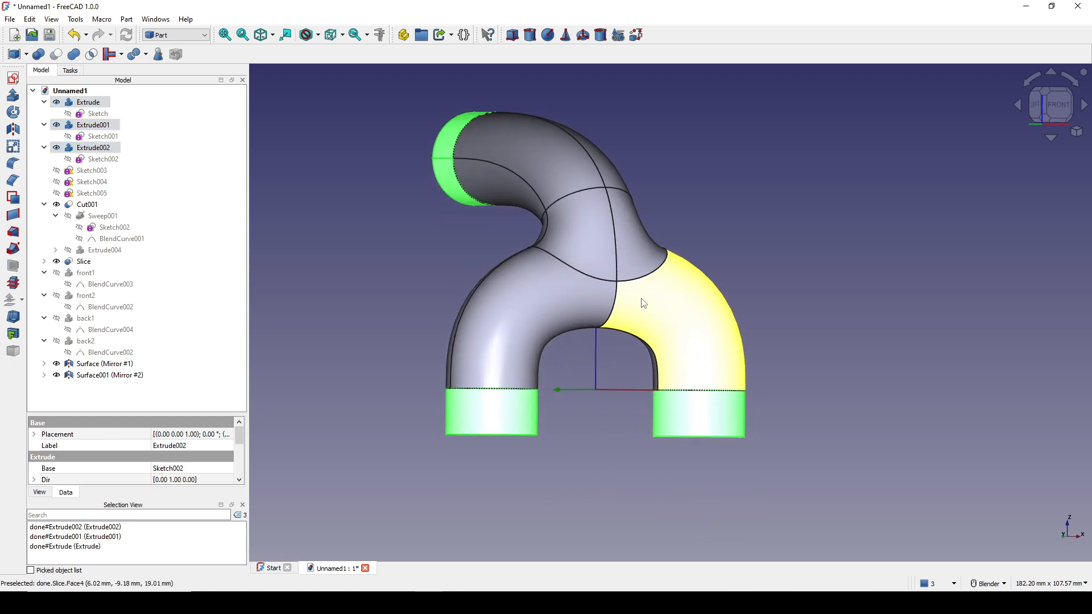
pyautogui.click(624, 364)
pyautogui.scroll(1, 664, 315)
pyautogui.moveTo(663, 390); pyautogui.dragTo(700, 284, button='middle')
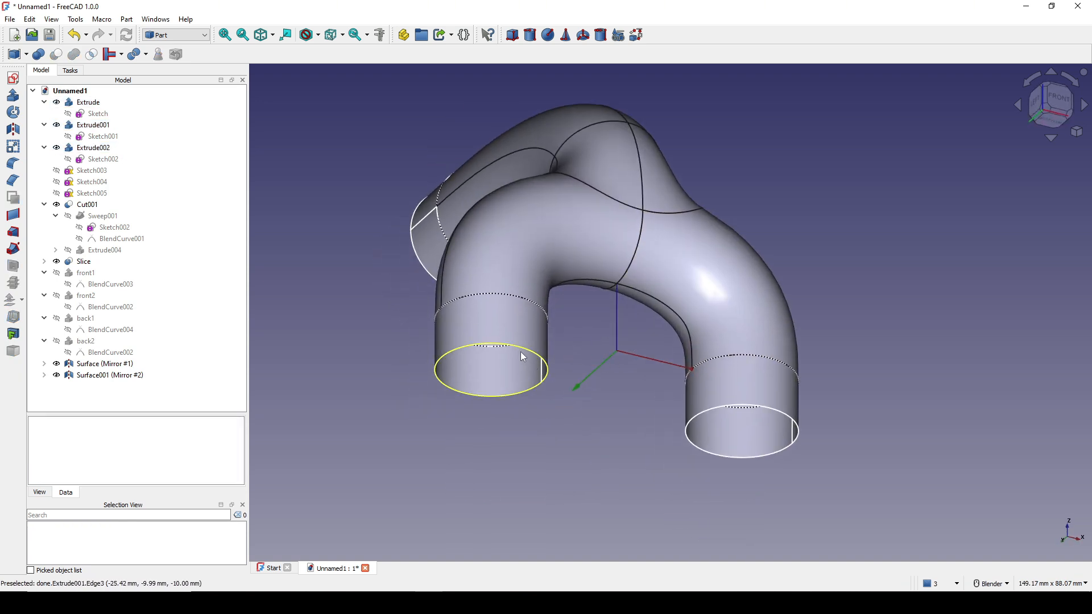
# Use the Shape builder to cap the open end of Extrude001 with a face made from its circular edge.
pyautogui.moveTo(783, 412); pyautogui.dragTo(490, 359, button='middle')
pyautogui.scroll(2, 568, 414)
pyautogui.click(517, 373)
pyautogui.scroll(2, 537, 345)
pyautogui.scroll(-2, 524, 359)
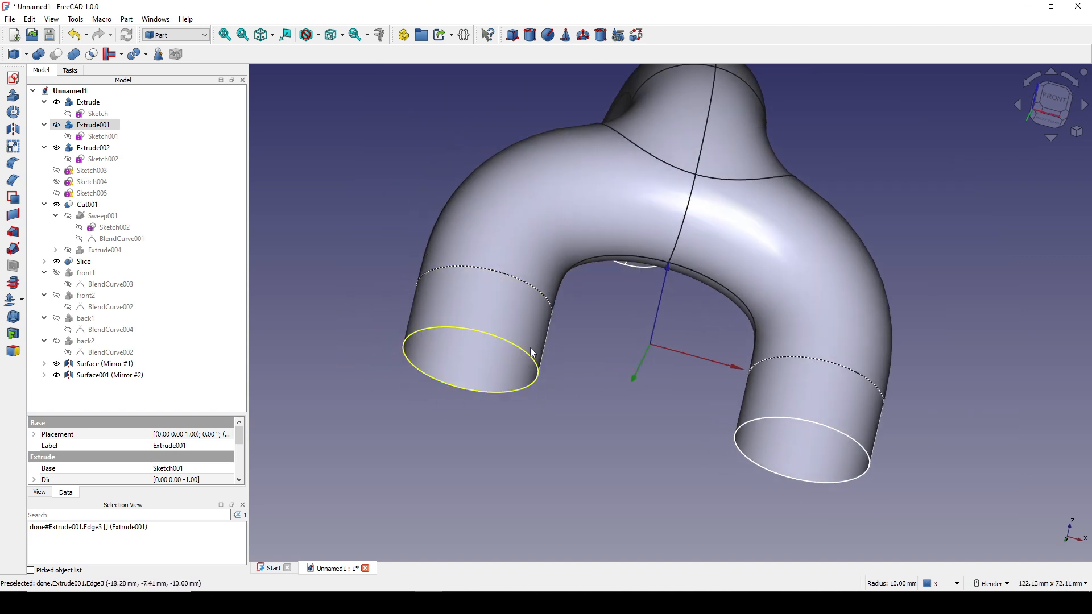
pyautogui.moveTo(533, 352); pyautogui.dragTo(578, 395, button='middle')
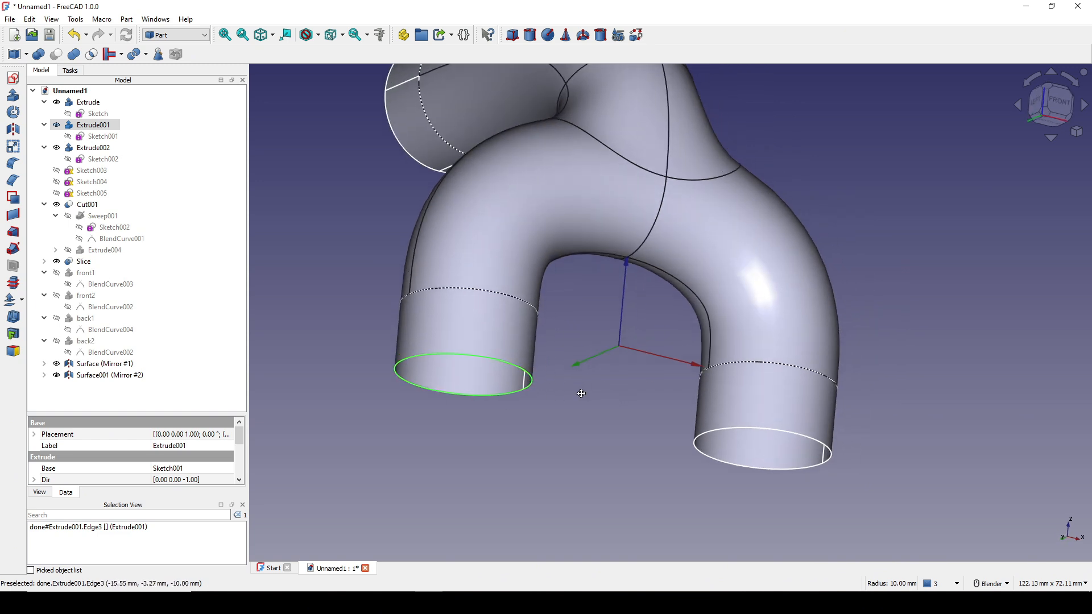
pyautogui.click(568, 372)
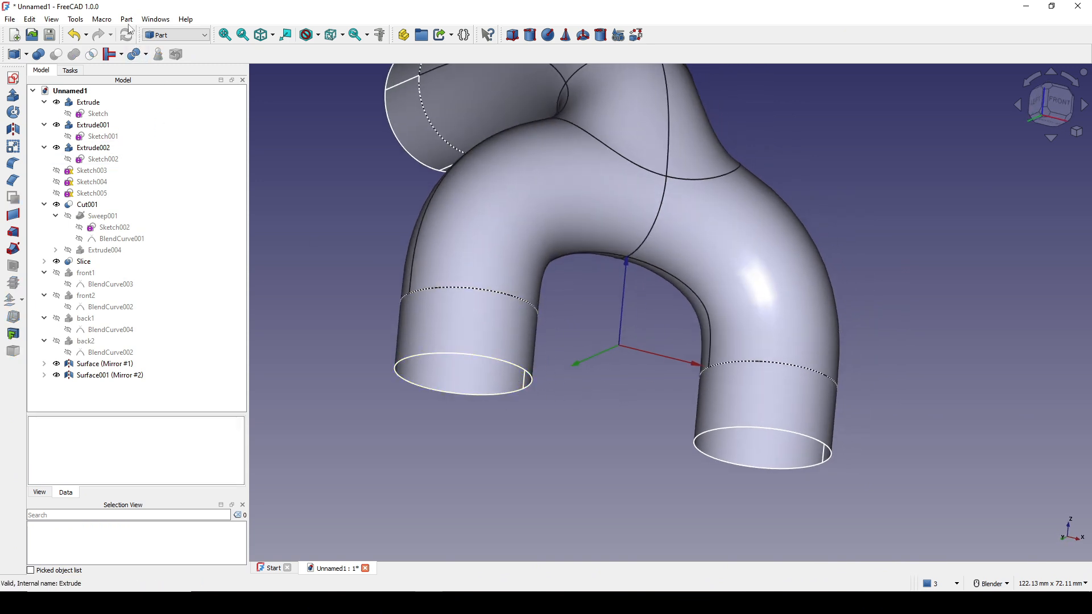
pyautogui.click(127, 20)
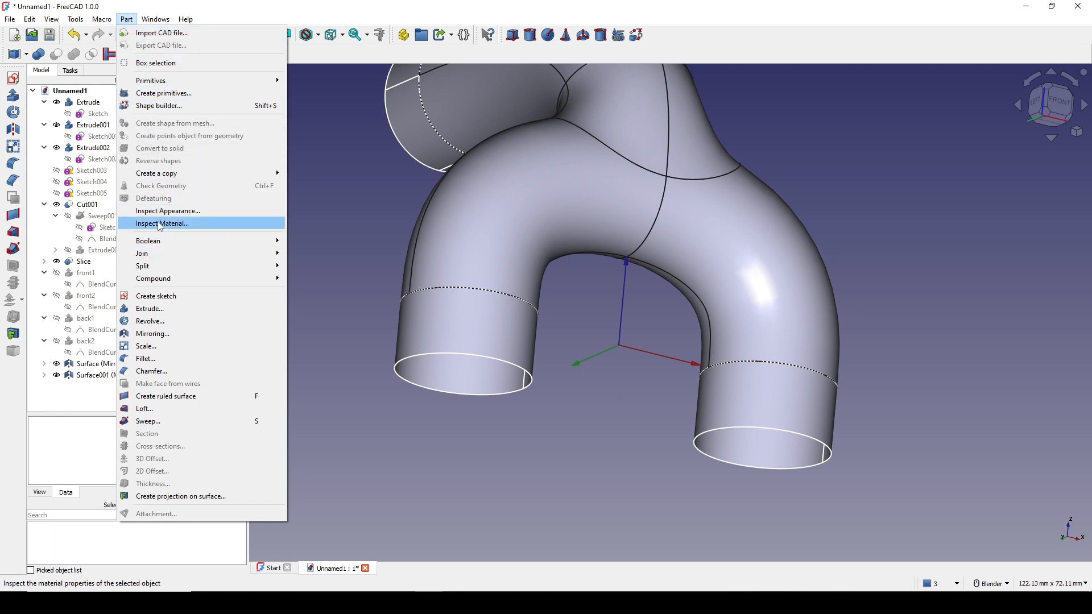
pyautogui.click(166, 106)
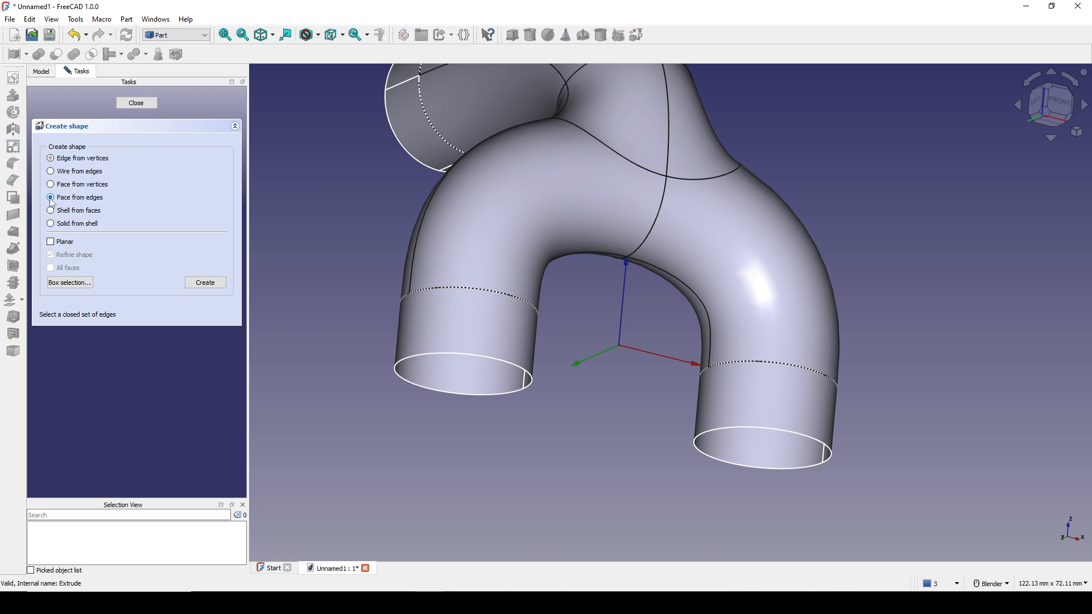
pyautogui.click(491, 360)
pyautogui.click(205, 282)
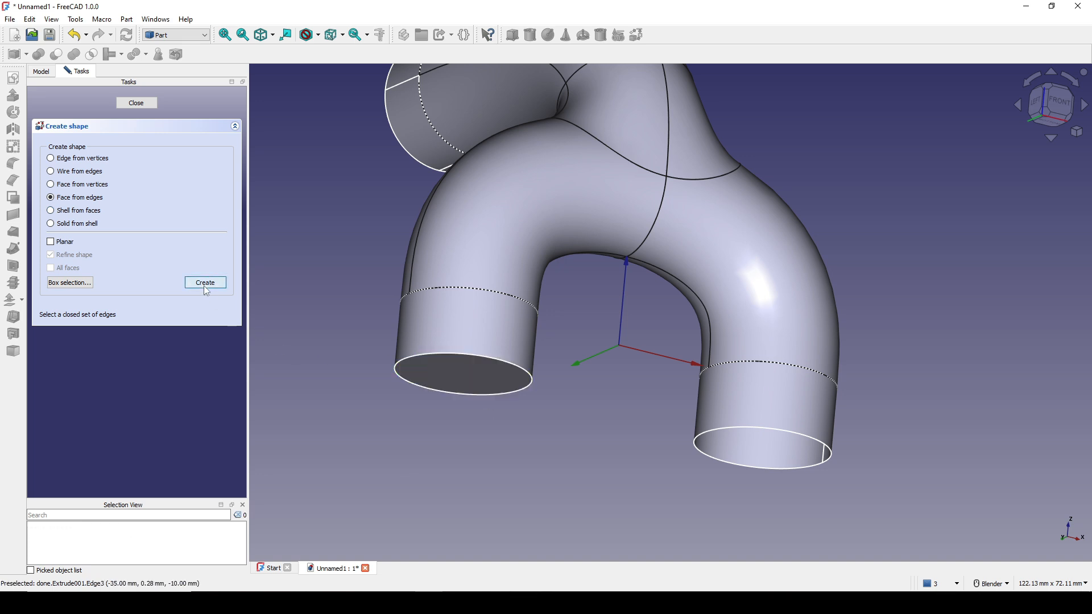
# Cap the open end of the other lower pipe, Extrude, with a face from its circular edge.
pyautogui.keyDown('shift'); pyautogui.moveTo(717, 354); pyautogui.dragTo(611, 350, button='middle'); pyautogui.keyUp('shift')
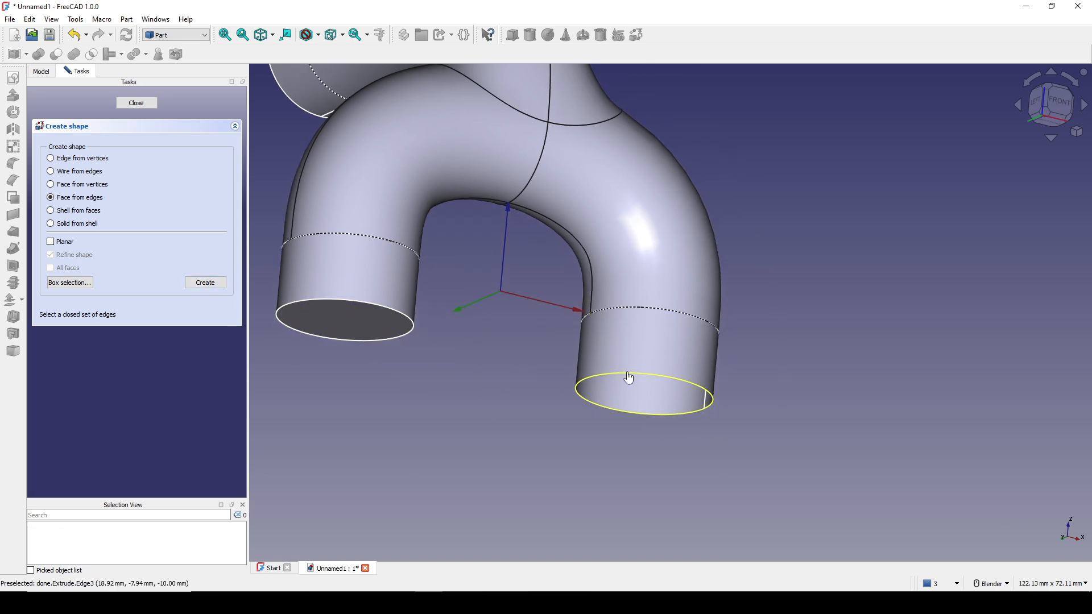
pyautogui.click(646, 385)
pyautogui.click(204, 282)
# Cap the upper pipe's open end with a face from the four end edges of Extrude002 and close the Shape builder.
pyautogui.scroll(-4, 466, 256)
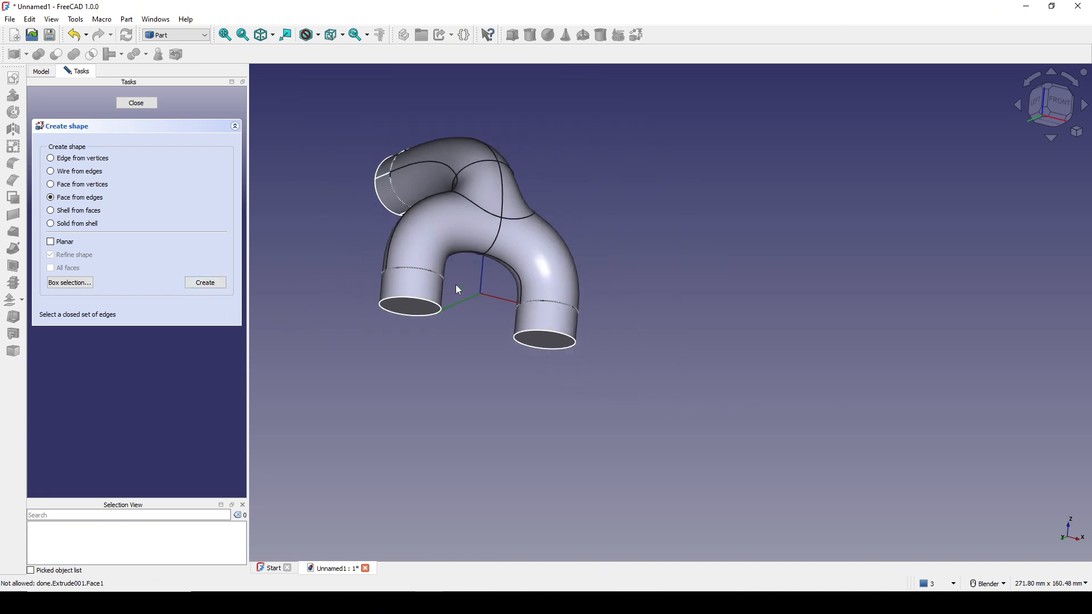
pyautogui.moveTo(466, 256); pyautogui.dragTo(638, 281, button='middle')
pyautogui.keyDown('shift'); pyautogui.moveTo(324, 219); pyautogui.dragTo(639, 346, button='middle'); pyautogui.keyUp('shift')
pyautogui.scroll(1, 592, 312)
pyautogui.moveTo(517, 319); pyautogui.dragTo(596, 378, button='middle')
pyautogui.moveTo(503, 334); pyautogui.dragTo(514, 299, button='middle')
pyautogui.scroll(2, 512, 318)
pyautogui.moveTo(516, 294); pyautogui.dragTo(465, 314, button='middle')
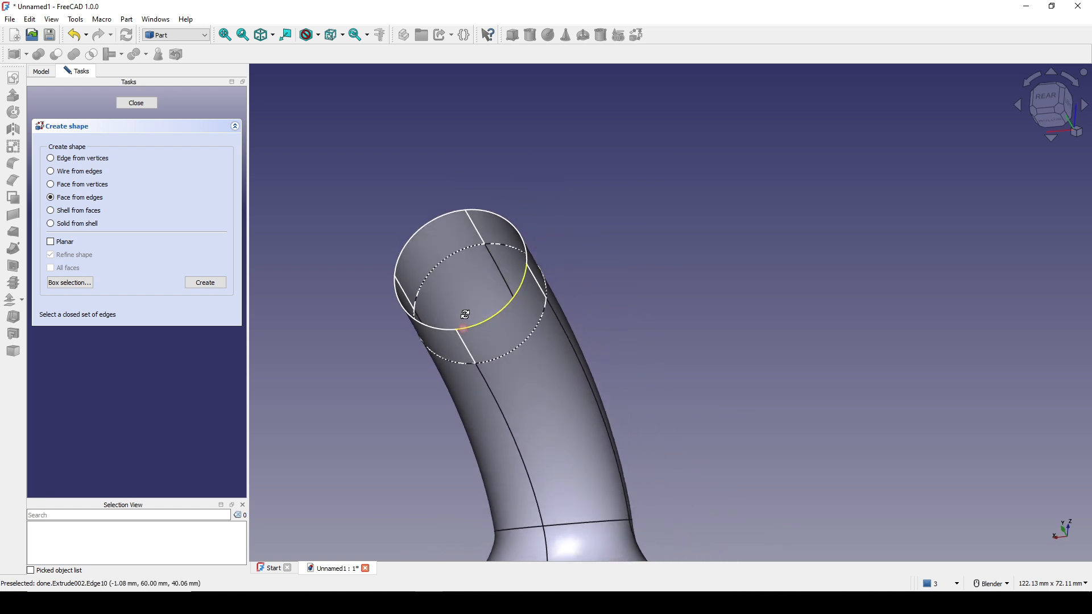
pyautogui.click(414, 247)
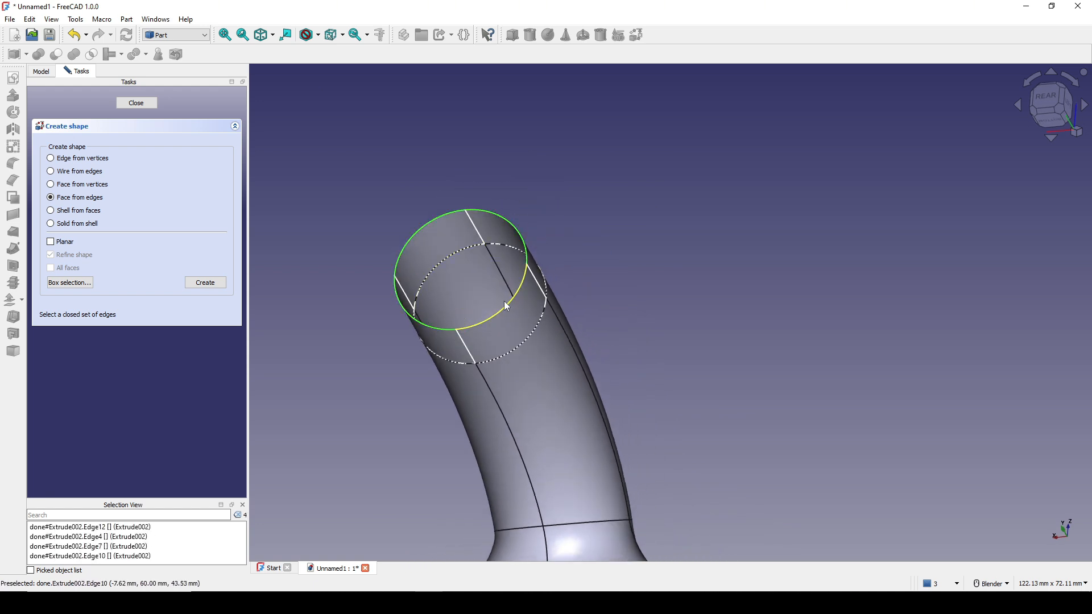
pyautogui.click(215, 285)
pyautogui.moveTo(653, 356); pyautogui.dragTo(524, 389, button='middle')
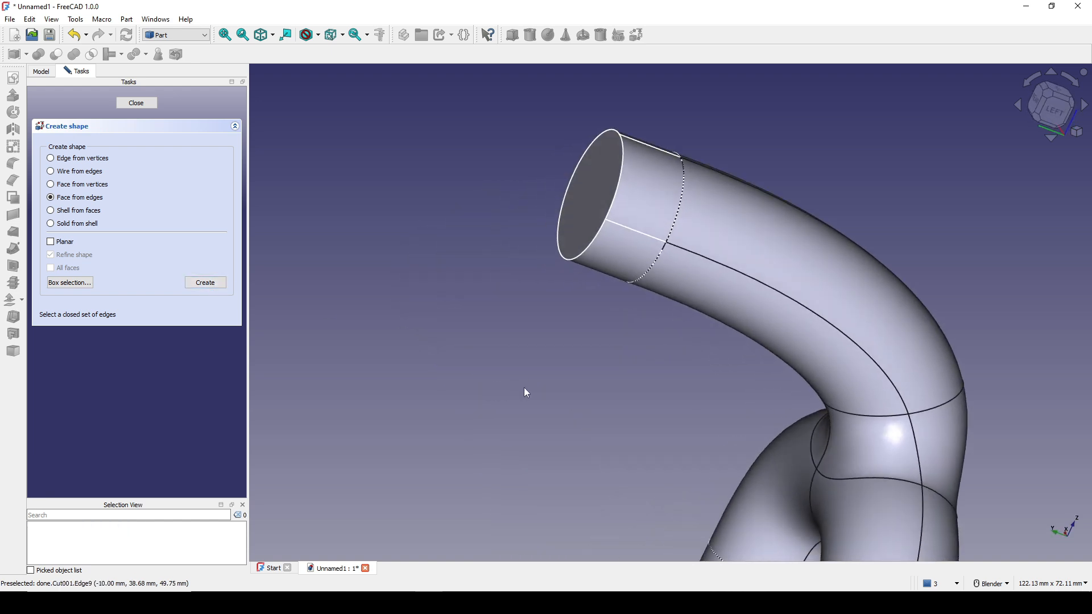
pyautogui.scroll(-5, 523, 389)
pyautogui.keyDown('shift'); pyautogui.moveTo(600, 371); pyautogui.dragTo(498, 346, button='middle'); pyautogui.keyUp('shift')
pyautogui.click(138, 105)
# Switch to the Curves workbench with the whole capped pipe in view.
pyautogui.moveTo(625, 333); pyautogui.dragTo(449, 354, button='middle')
pyautogui.keyDown('shift'); pyautogui.moveTo(563, 346); pyautogui.dragTo(350, 321, button='middle'); pyautogui.keyUp('shift')
pyautogui.moveTo(349, 320); pyautogui.dragTo(449, 305, button='middle')
pyautogui.moveTo(512, 291); pyautogui.dragTo(592, 268, button='middle')
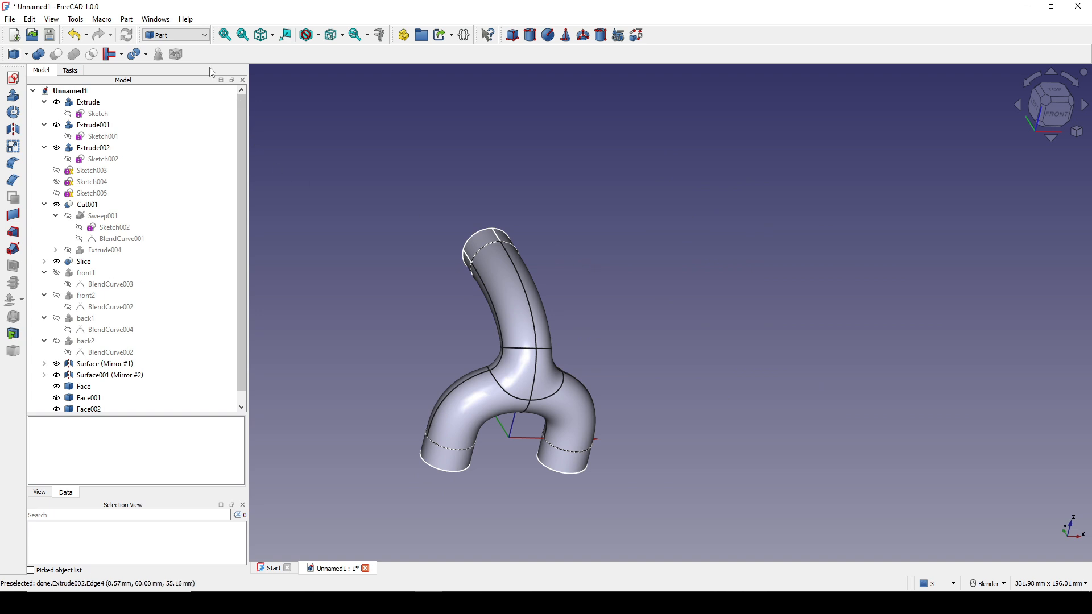
pyautogui.click(182, 35)
pyautogui.click(171, 74)
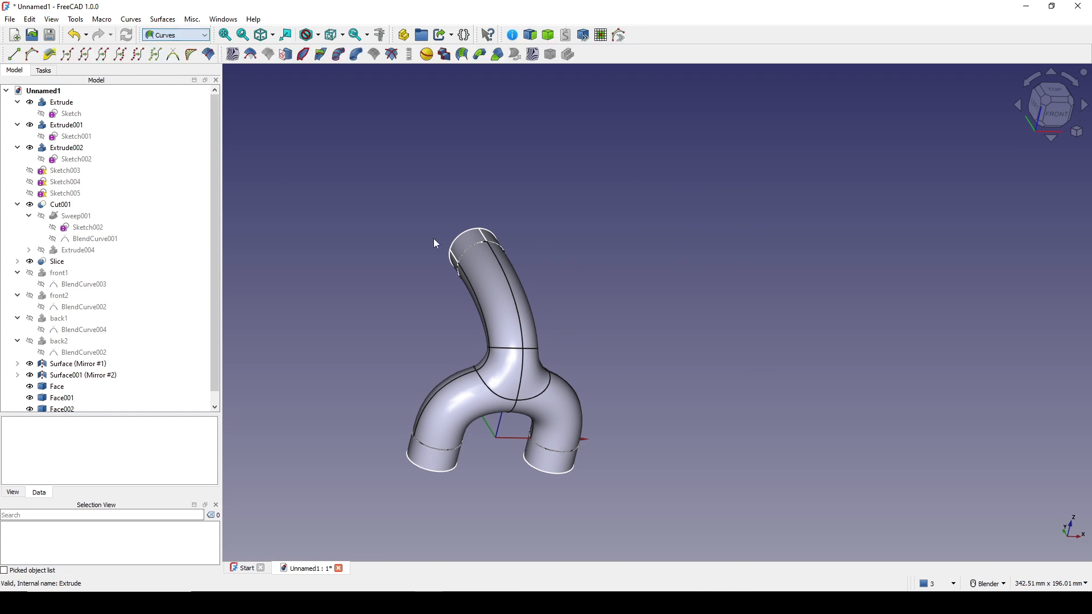
# Select the pipe bodies Extrude, Extrude001, Extrude002, Cut001 and Slice together.
pyautogui.scroll(3, 553, 333)
pyautogui.click(63, 103)
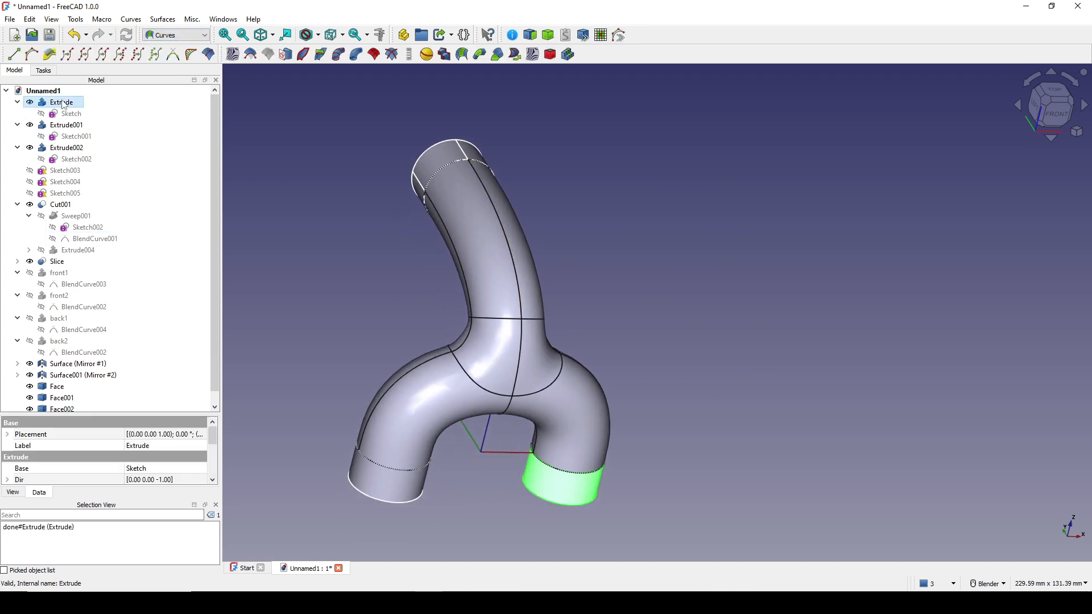
pyautogui.keyDown('ctrl'); pyautogui.click(67, 125); pyautogui.keyUp('ctrl')
pyautogui.keyDown('ctrl'); pyautogui.click(67, 149); pyautogui.keyUp('ctrl')
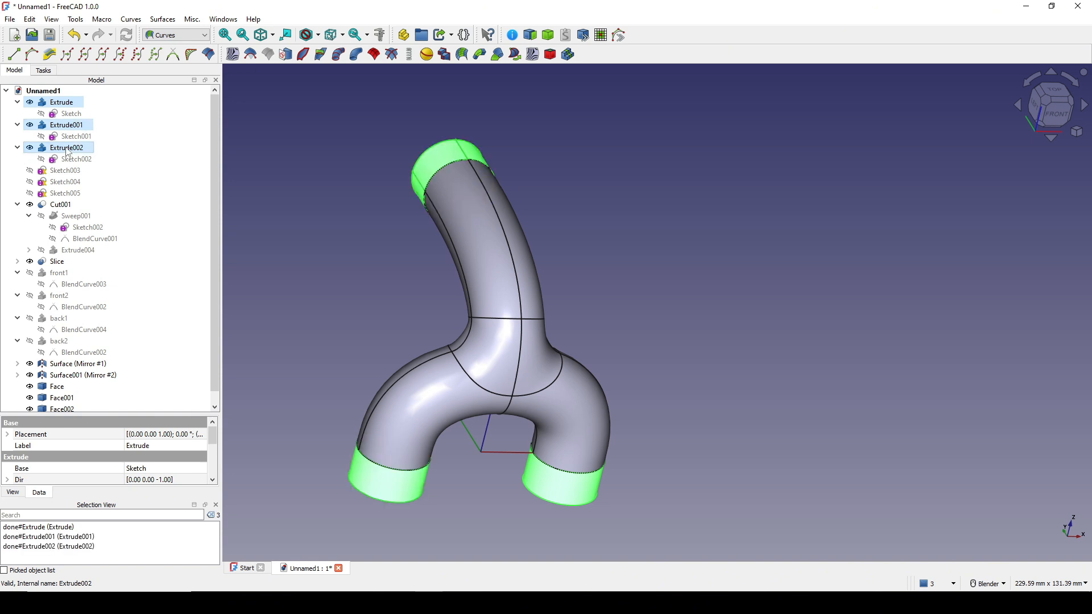
pyautogui.scroll(-1, 112, 184)
pyautogui.keyDown('ctrl'); pyautogui.click(62, 194); pyautogui.keyUp('ctrl')
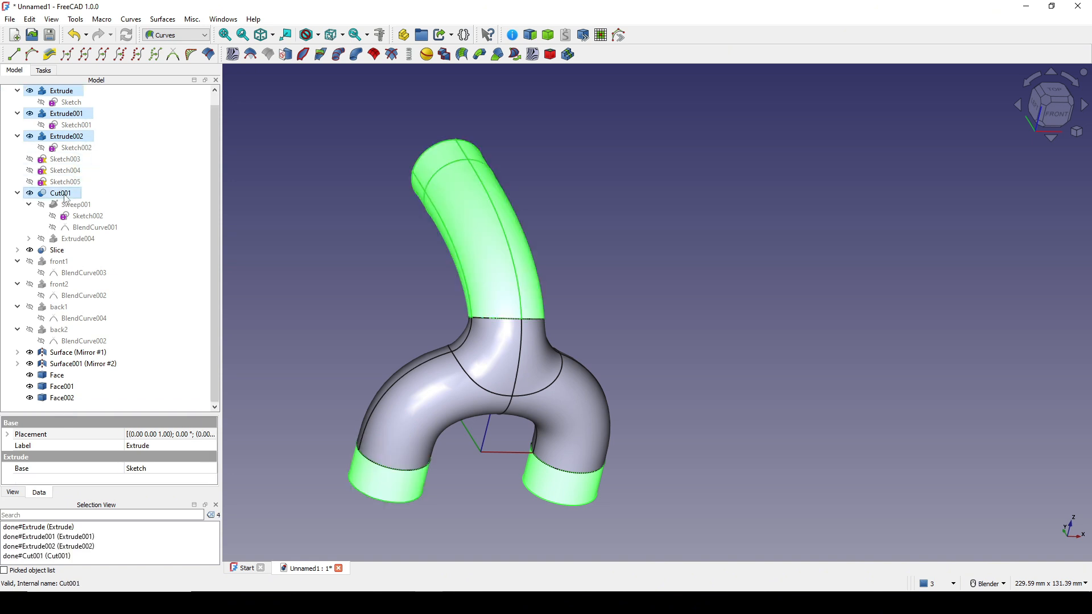
pyautogui.keyDown('ctrl'); pyautogui.click(63, 252); pyautogui.keyUp('ctrl')
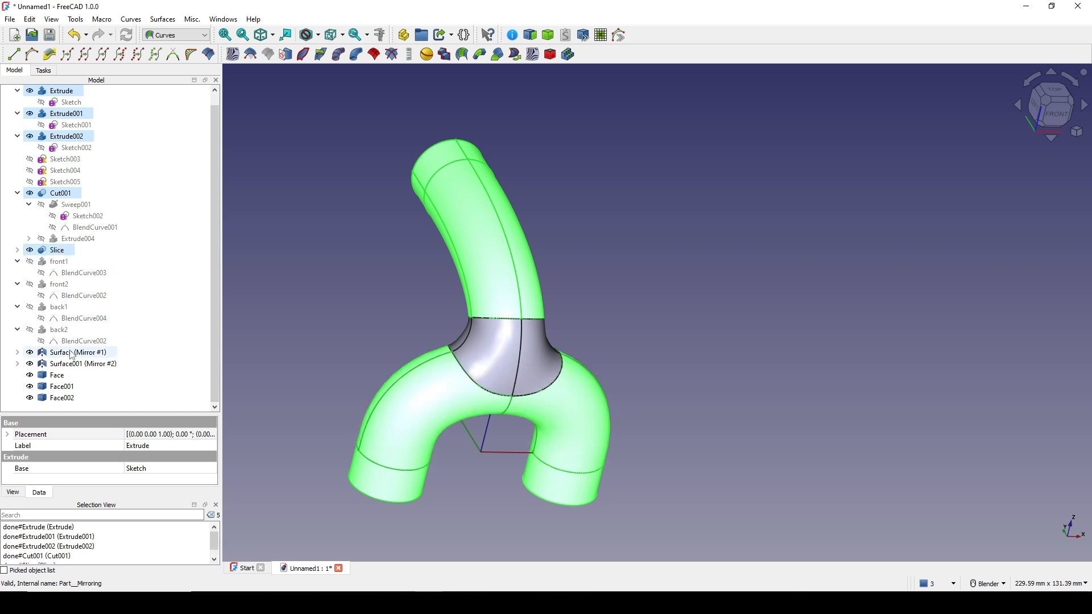
# Add both mirrored surfaces, Surface, Surface001 and the three cap faces to the selection and create one parametric solid from everything.
pyautogui.click(18, 353)
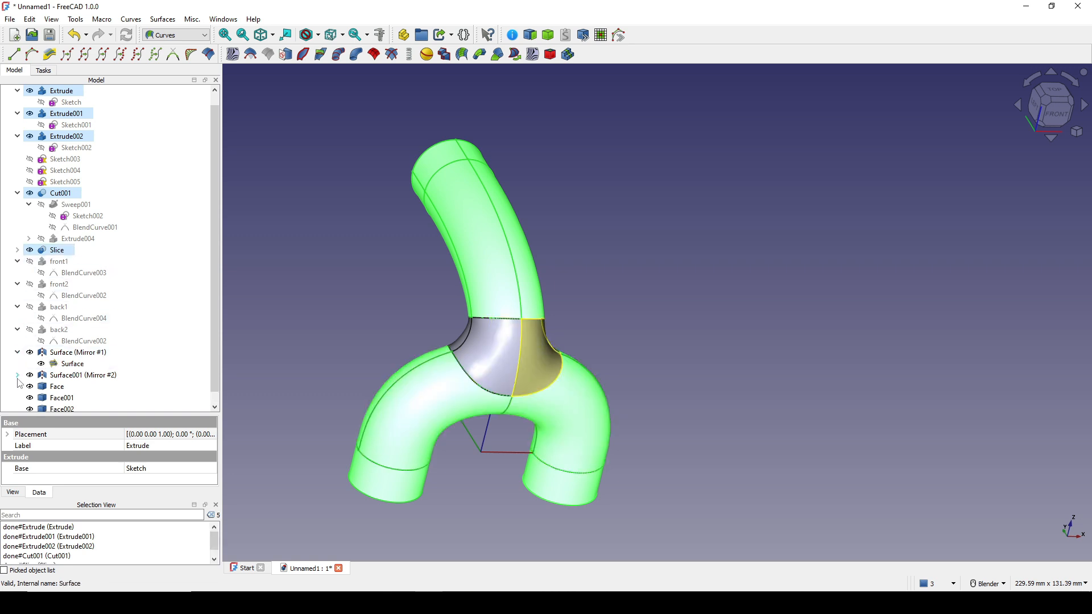
pyautogui.keyDown('ctrl'); pyautogui.click(87, 354); pyautogui.keyUp('ctrl')
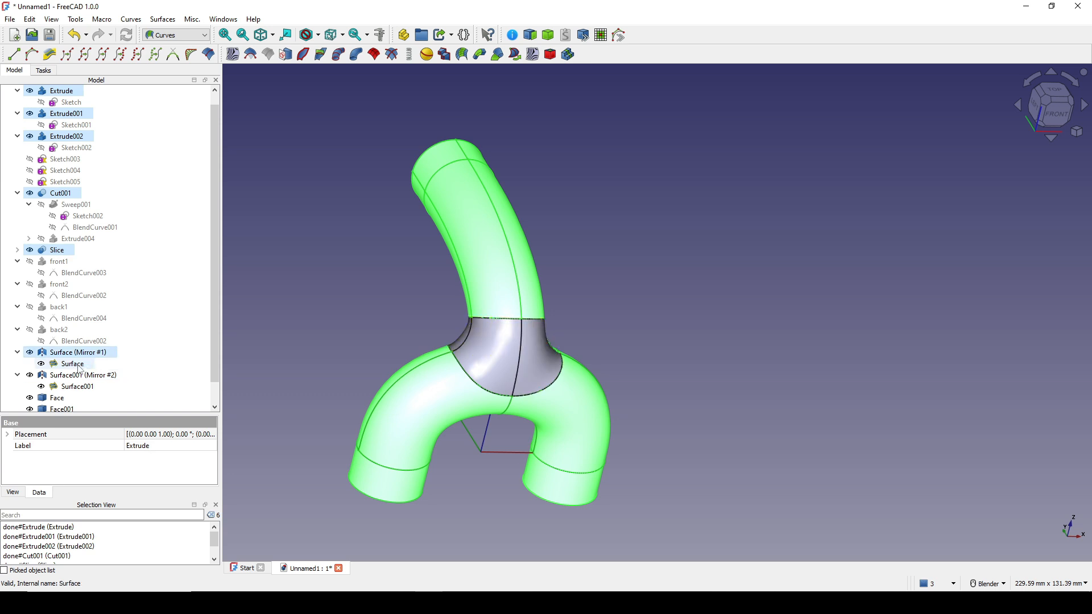
pyautogui.keyDown('shift'); pyautogui.click(80, 387); pyautogui.keyUp('shift')
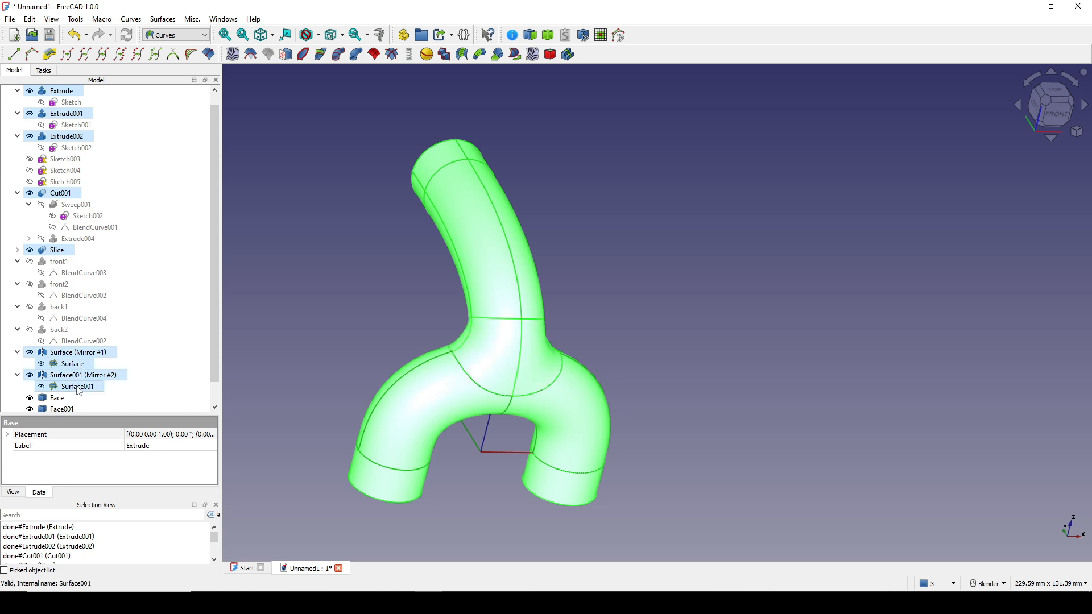
pyautogui.scroll(-1, 65, 396)
pyautogui.keyDown('ctrl'); pyautogui.click(63, 388); pyautogui.keyUp('ctrl')
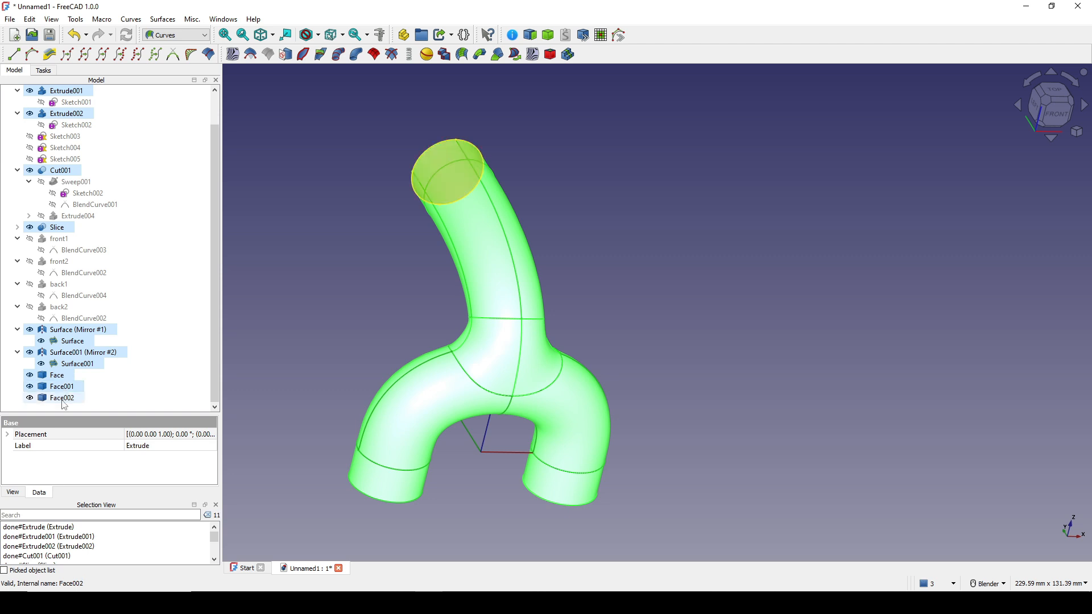
pyautogui.keyDown('ctrl'); pyautogui.click(64, 399); pyautogui.keyUp('ctrl')
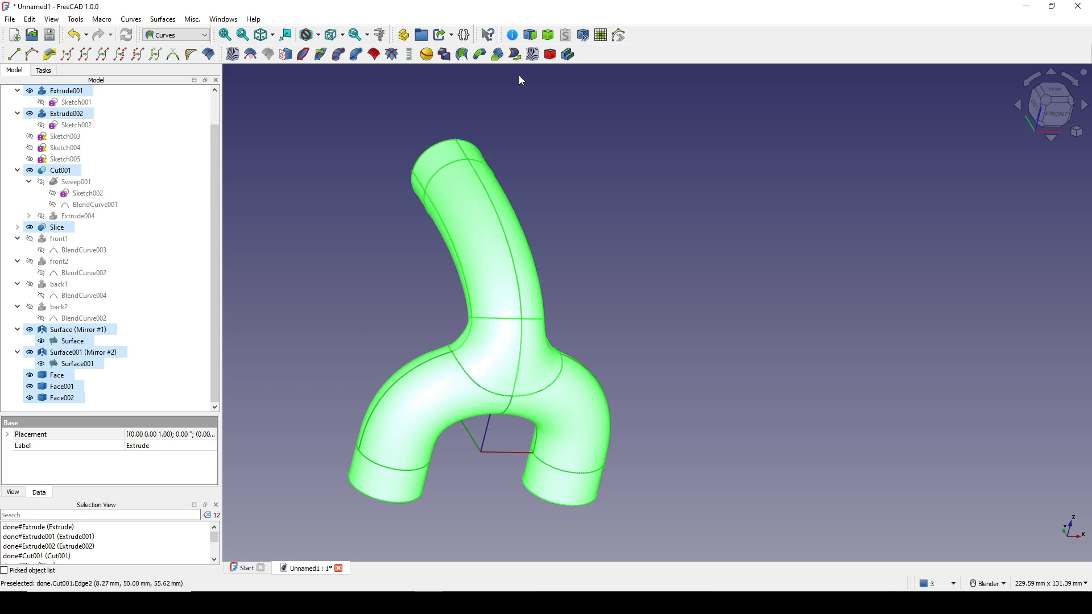
pyautogui.click(548, 35)
pyautogui.moveTo(674, 331); pyautogui.dragTo(656, 295, button='middle')
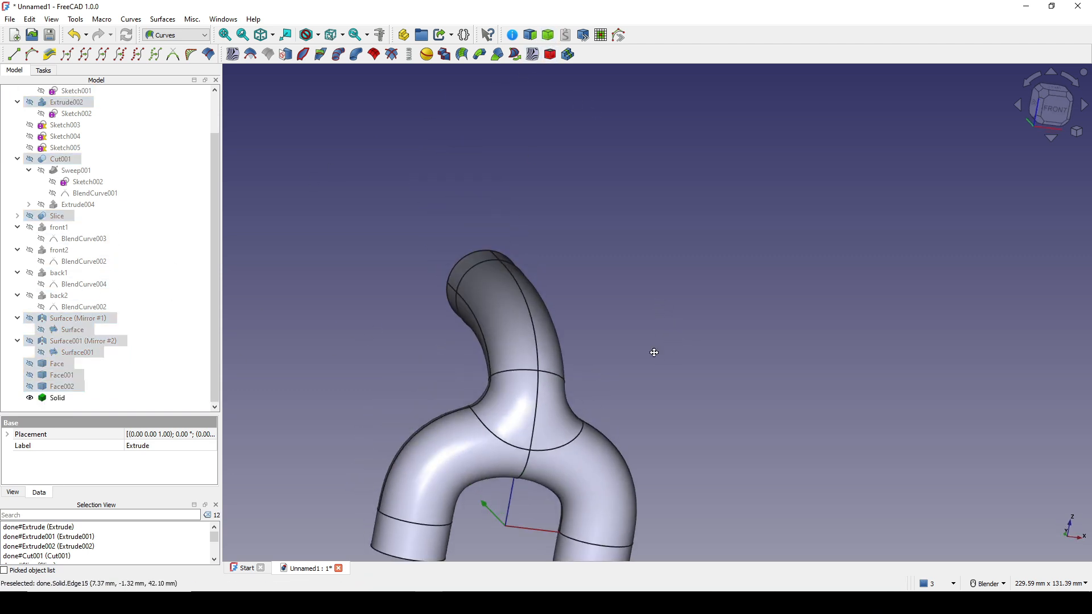
pyautogui.click(678, 356)
# Switch to the Part workbench and select the three flat end faces of the solid pipe.
pyautogui.keyDown('shift'); pyautogui.moveTo(653, 352); pyautogui.dragTo(706, 286, button='middle'); pyautogui.keyUp('shift')
pyautogui.keyDown('shift'); pyautogui.moveTo(512, 435); pyautogui.dragTo(582, 310, button='middle'); pyautogui.keyUp('shift')
pyautogui.moveTo(581, 309); pyautogui.dragTo(621, 302, button='middle')
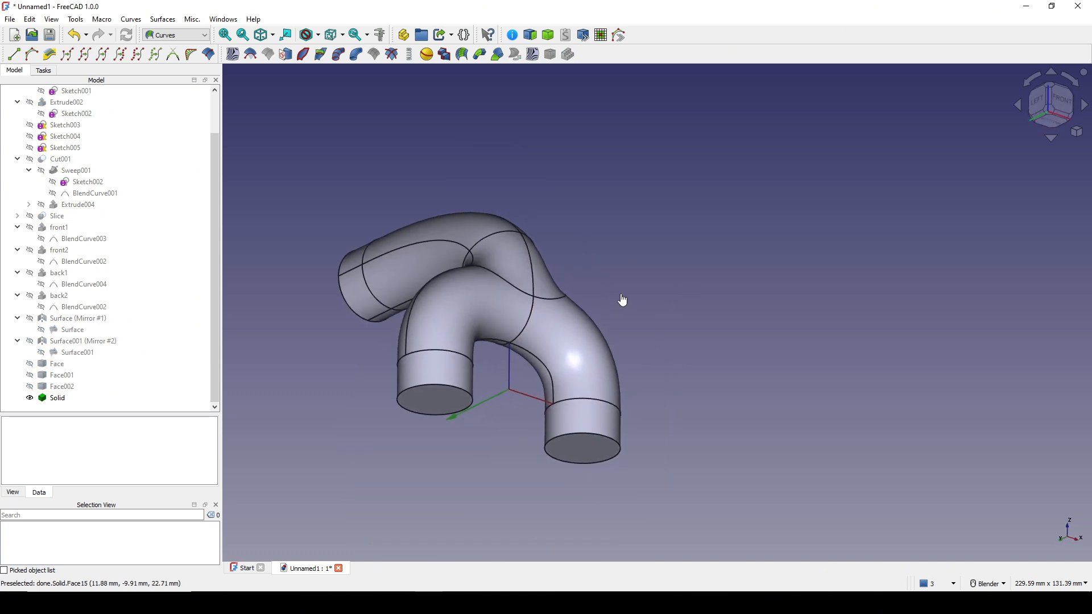
pyautogui.moveTo(575, 203); pyautogui.dragTo(538, 245, button='middle')
pyautogui.click(180, 36)
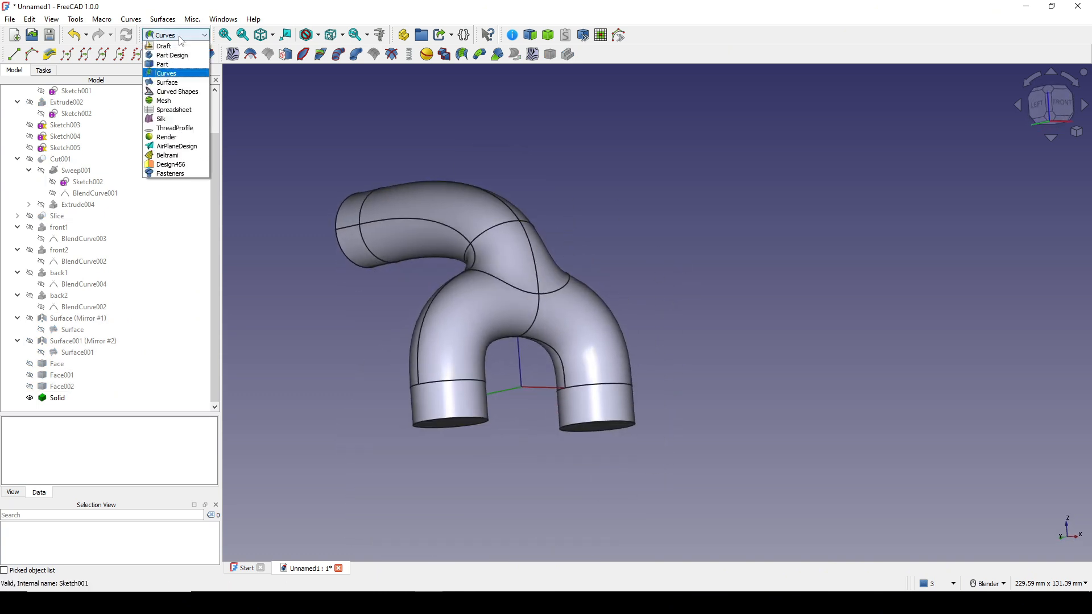
pyautogui.click(175, 64)
pyautogui.moveTo(603, 330); pyautogui.dragTo(469, 340, button='middle')
pyautogui.click(469, 340)
pyautogui.keyDown('ctrl'); pyautogui.click(620, 400); pyautogui.keyUp('ctrl')
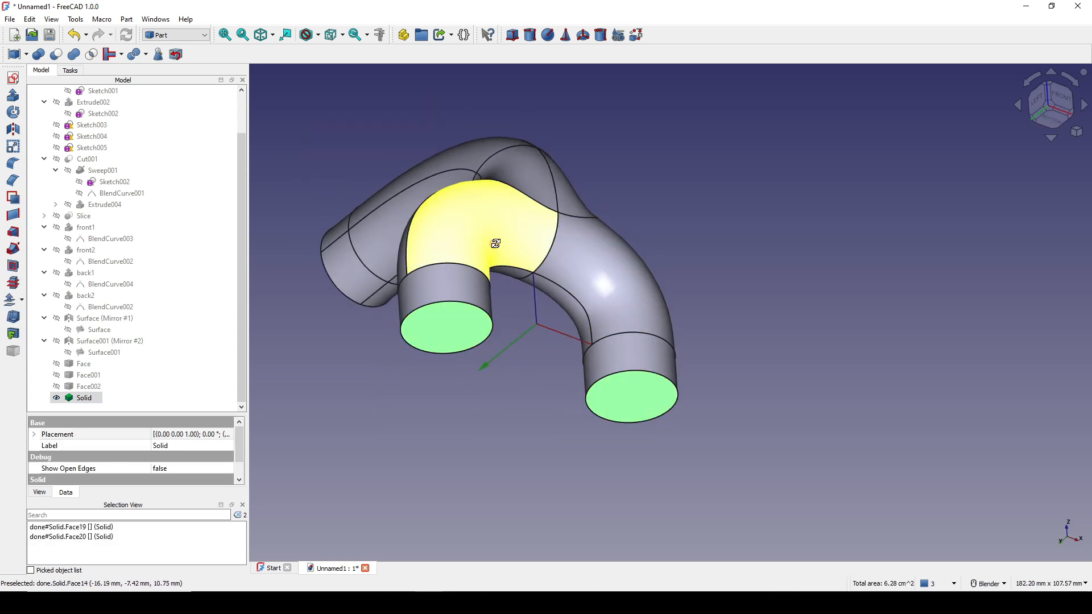
pyautogui.moveTo(495, 243); pyautogui.dragTo(578, 319, button='middle')
pyautogui.moveTo(578, 319); pyautogui.dragTo(685, 319, button='middle')
pyautogui.keyDown('ctrl'); pyautogui.click(475, 316); pyautogui.keyUp('ctrl')
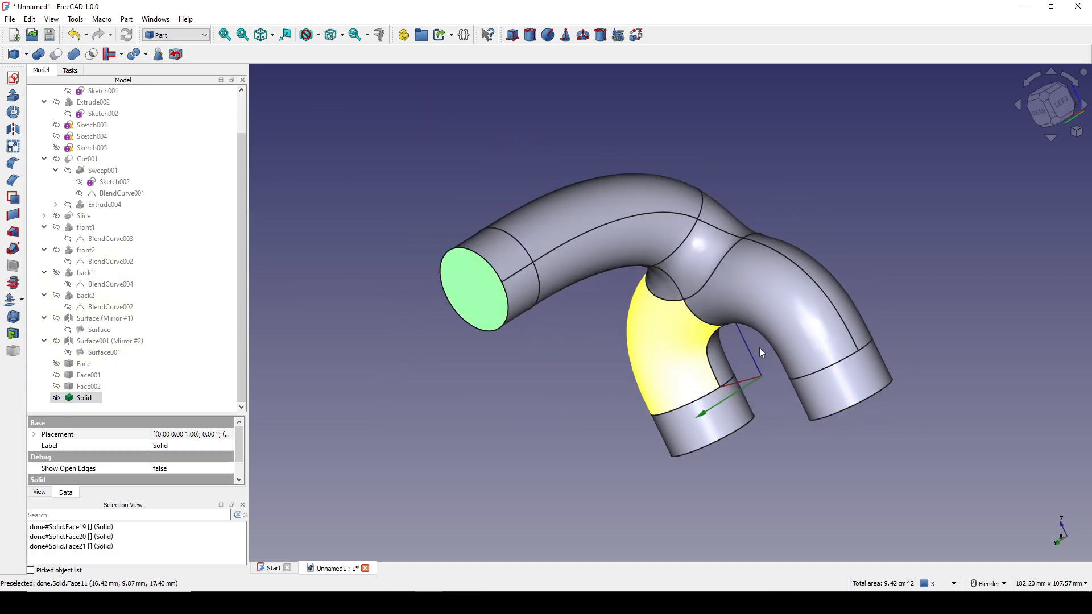
# Hollow the solid through the selected end faces with the Thickness tool, trying a thickness of -4 mm.
pyautogui.moveTo(772, 348); pyautogui.dragTo(621, 418, button='middle')
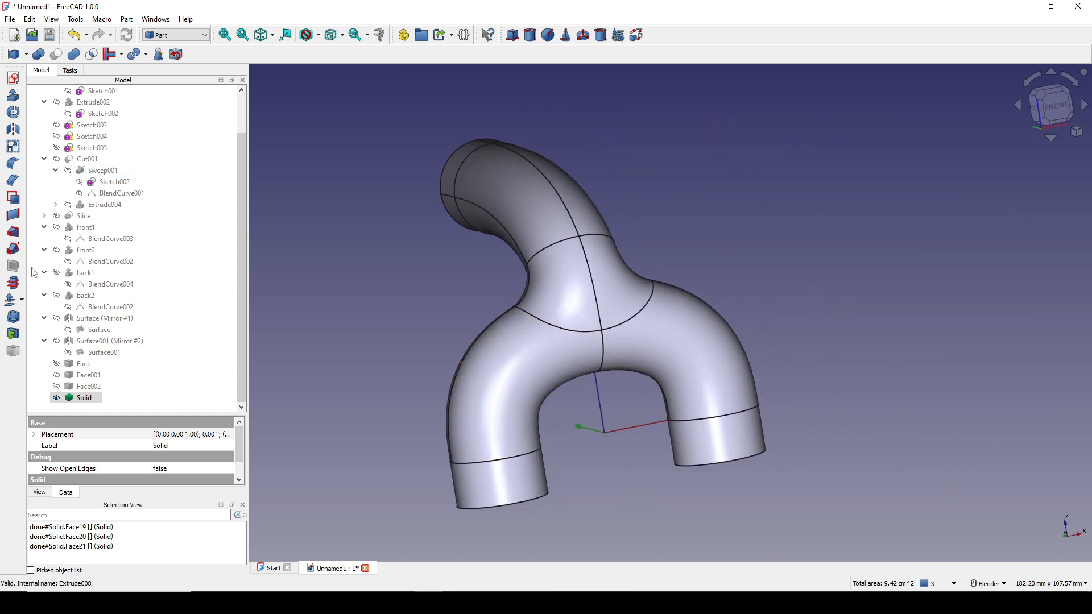
pyautogui.click(17, 317)
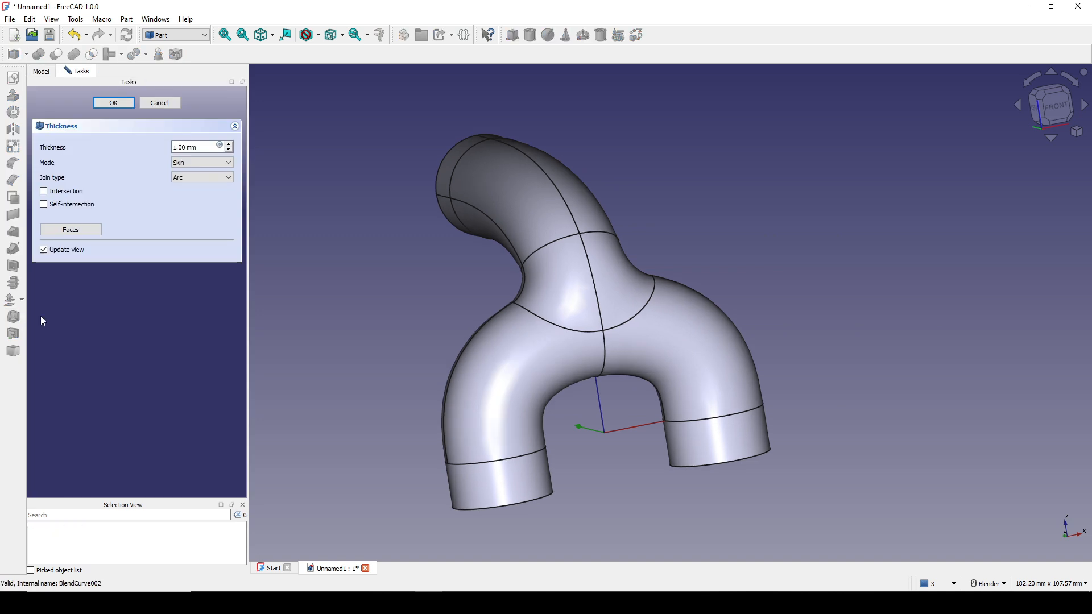
pyautogui.moveTo(540, 319); pyautogui.dragTo(622, 297, button='middle')
pyautogui.keyDown('shift'); pyautogui.moveTo(289, 233); pyautogui.dragTo(285, 228, button='middle'); pyautogui.keyUp('shift')
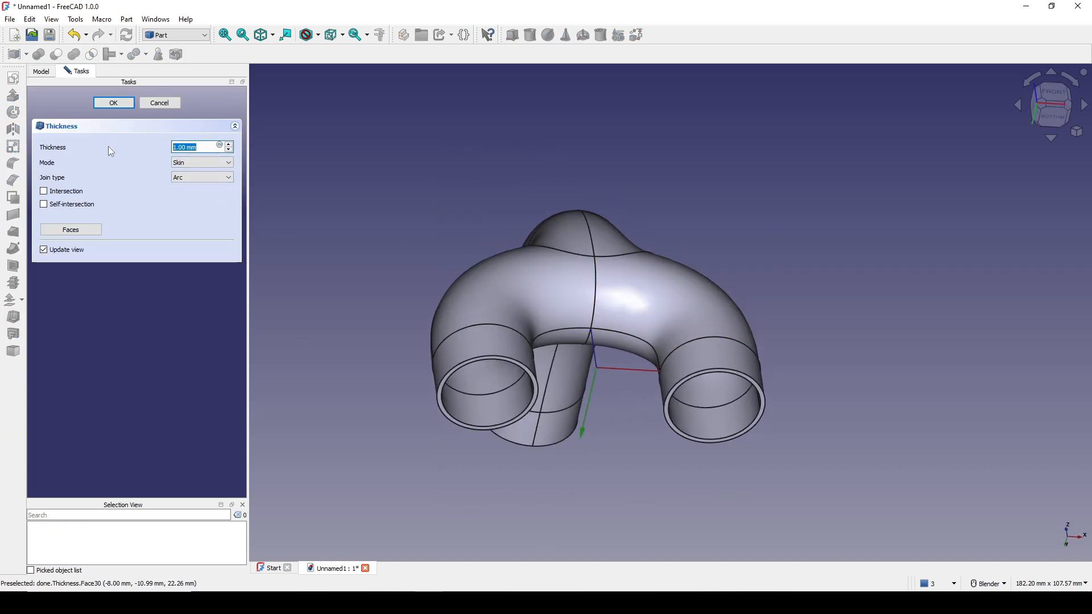
pyautogui.write('-4')
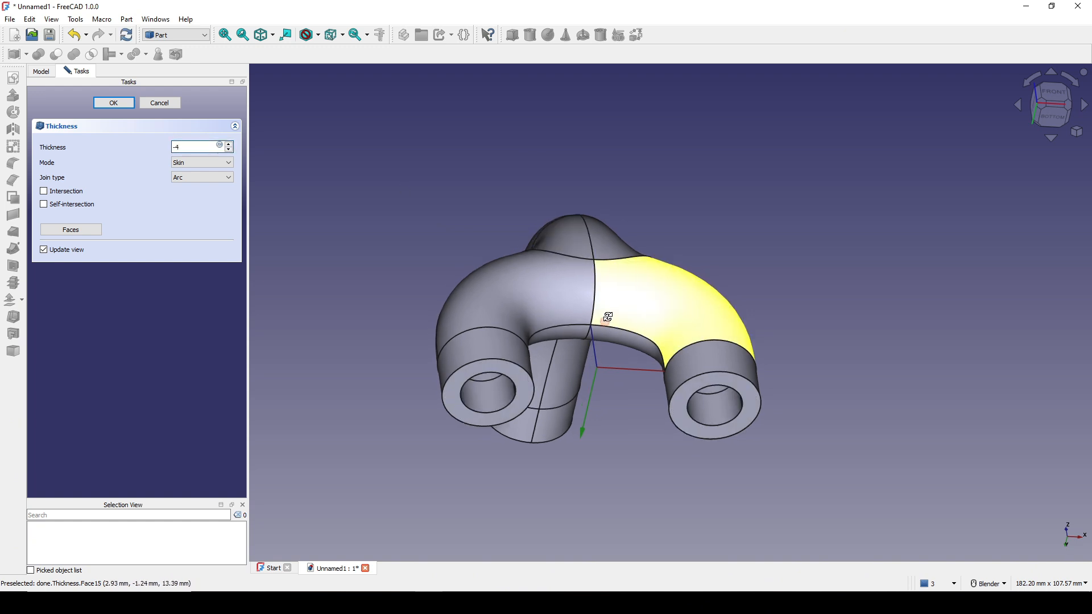
pyautogui.moveTo(604, 322); pyautogui.dragTo(398, 250, button='middle')
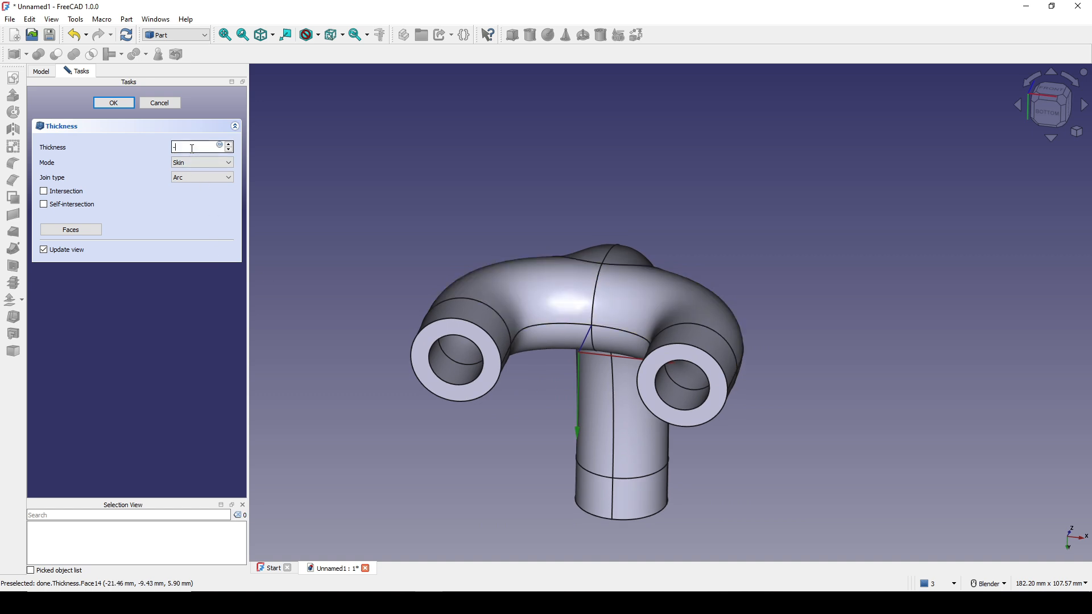
# Set the pipe's wall thickness to -3 mm and finish the Thickness operation.
pyautogui.write('3')
pyautogui.click(113, 103)
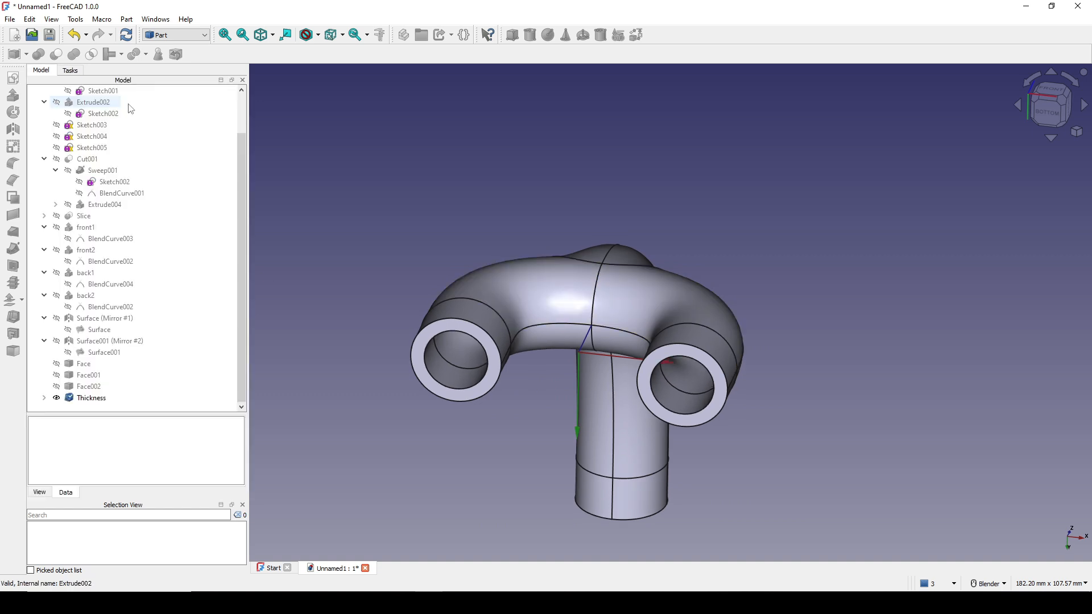
pyautogui.moveTo(500, 204); pyautogui.dragTo(617, 299, button='middle')
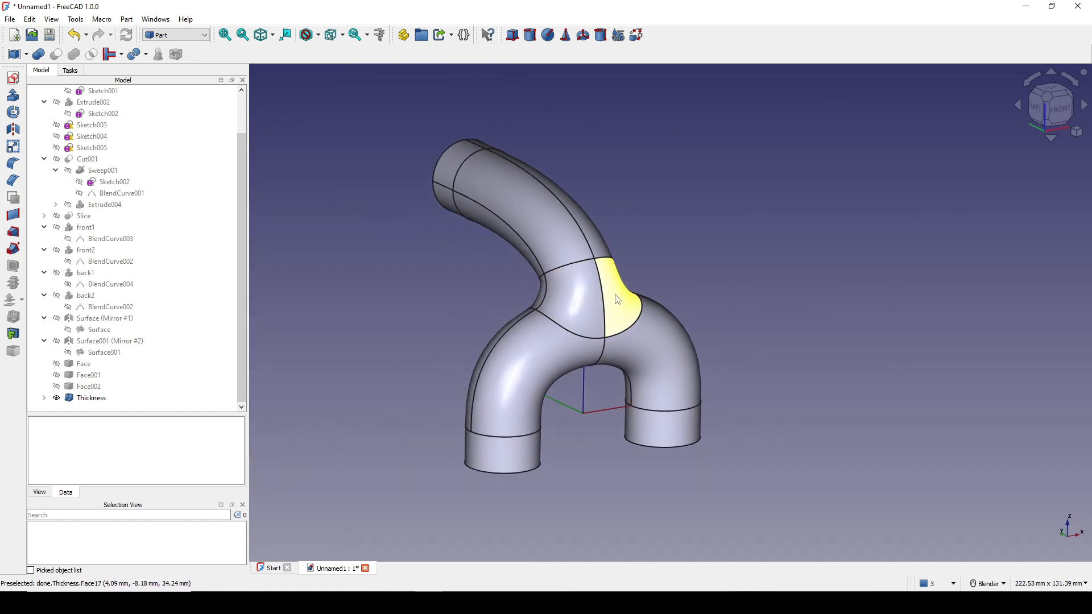